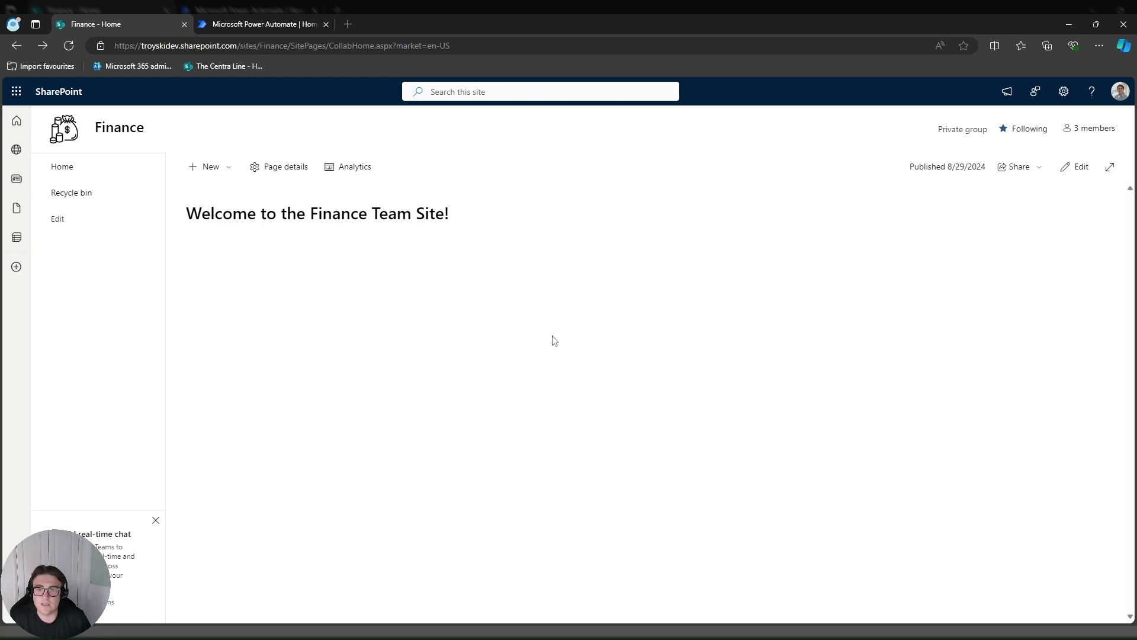
- Open the Finance site's content type gallery through its full site settings
left_click(1064, 91)
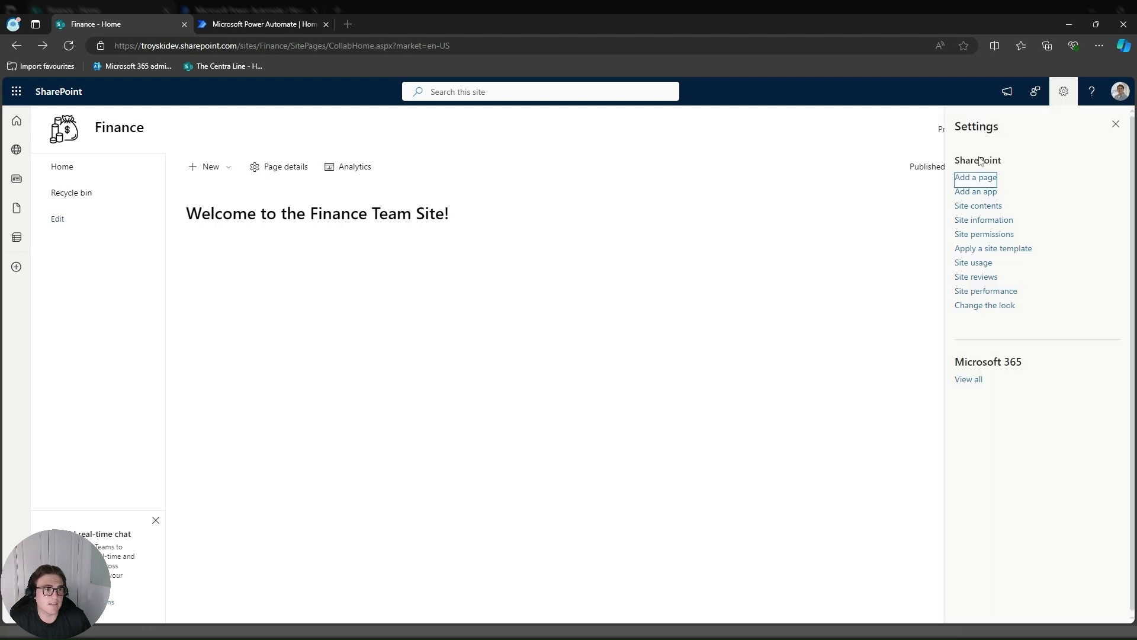
left_click(995, 220)
left_click(1011, 402)
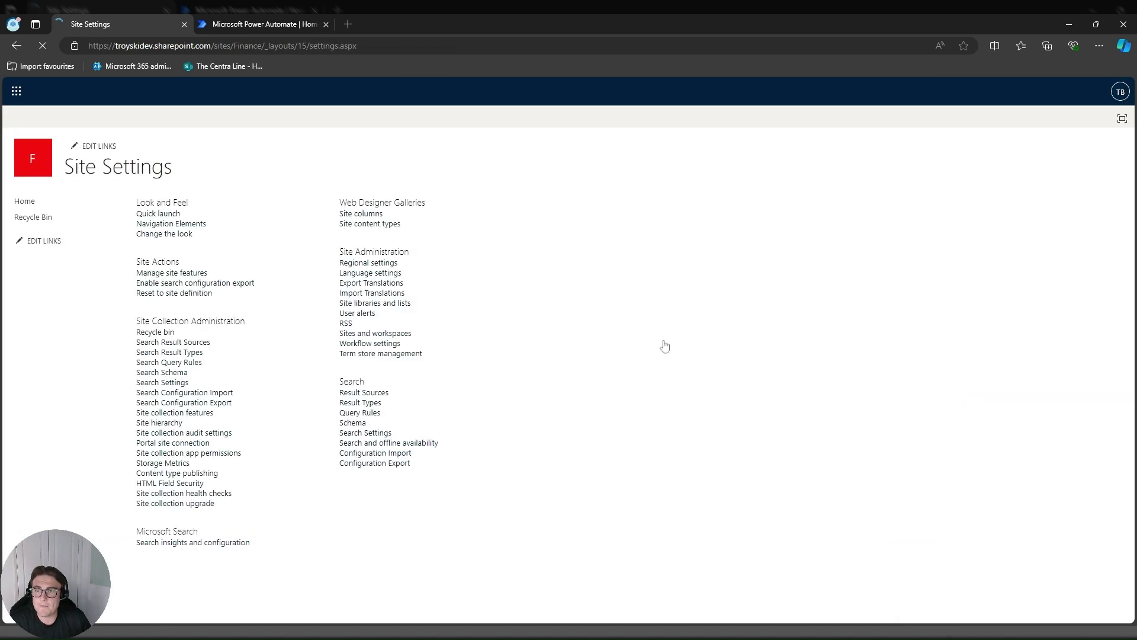
left_click(390, 225)
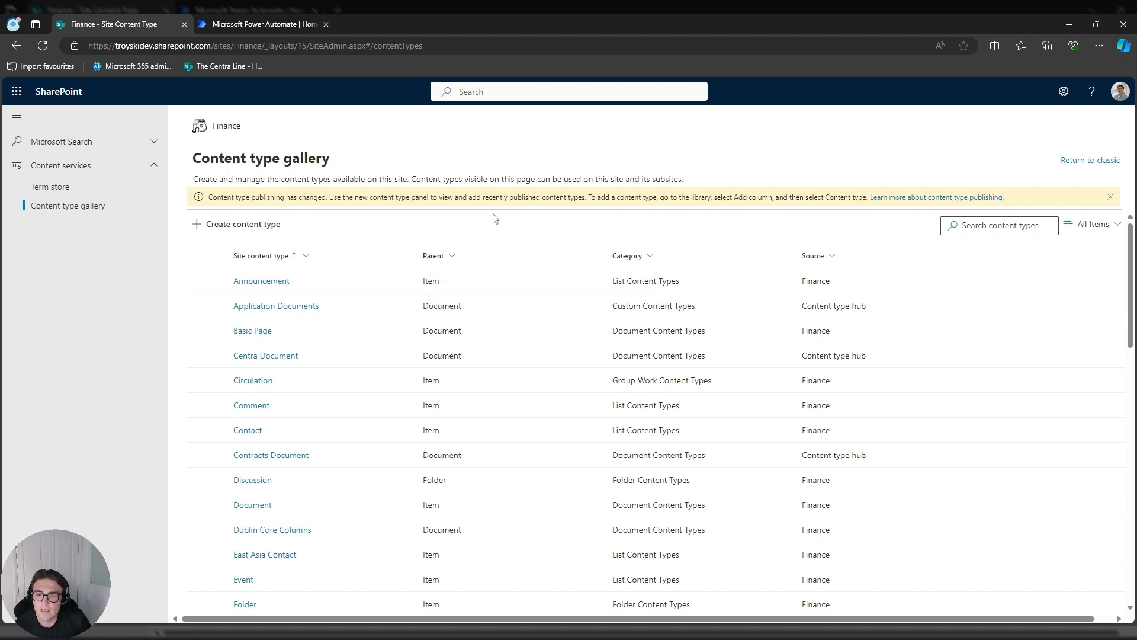
- Start a new content type named Invoice and assign it to the existing Document Content Types category
left_click(258, 225)
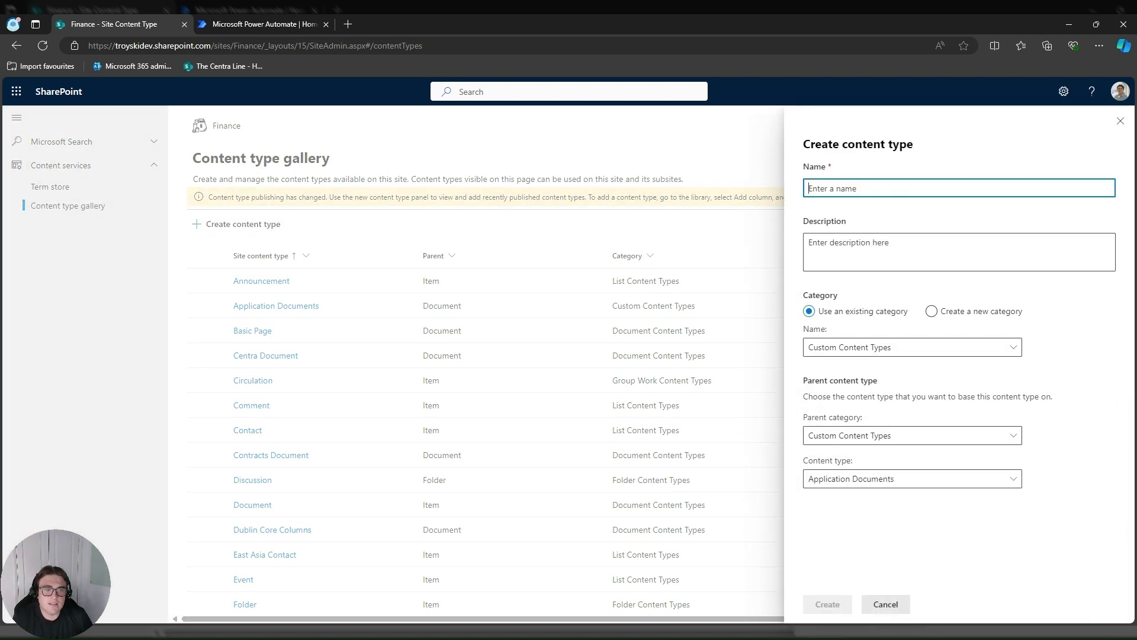
type("Invoice")
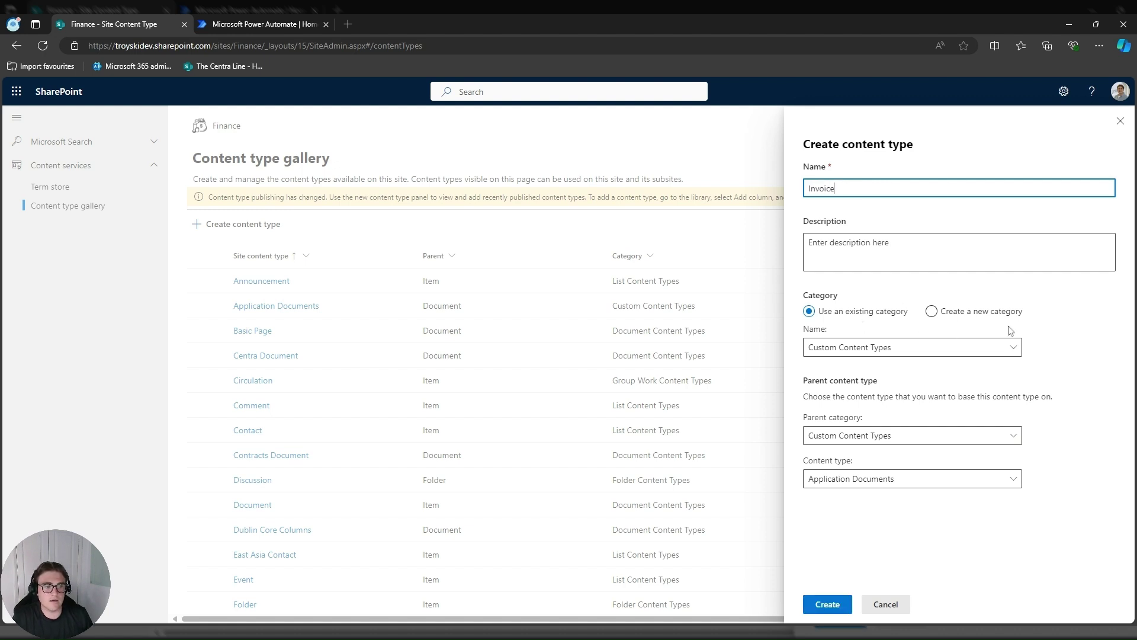
left_click(954, 315)
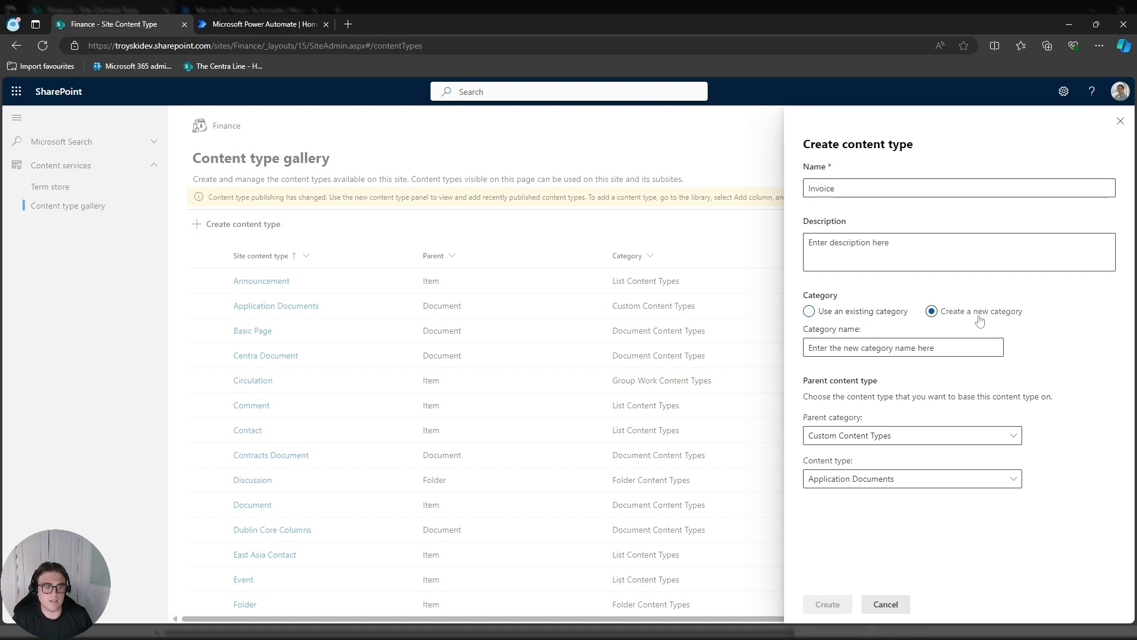
left_click(871, 317)
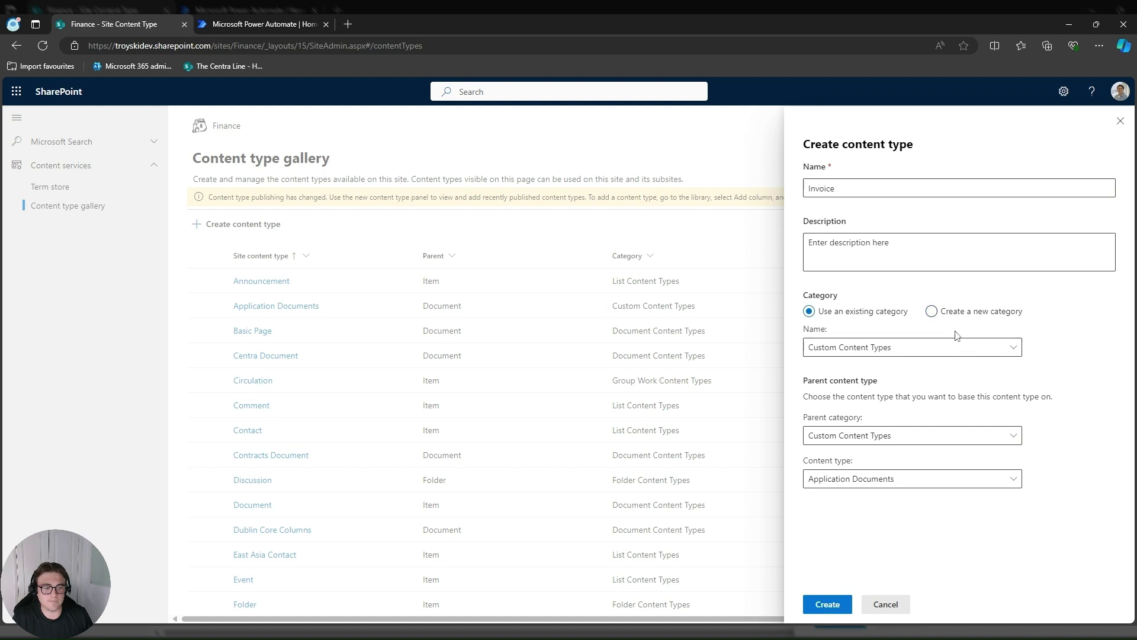
left_click(1007, 353)
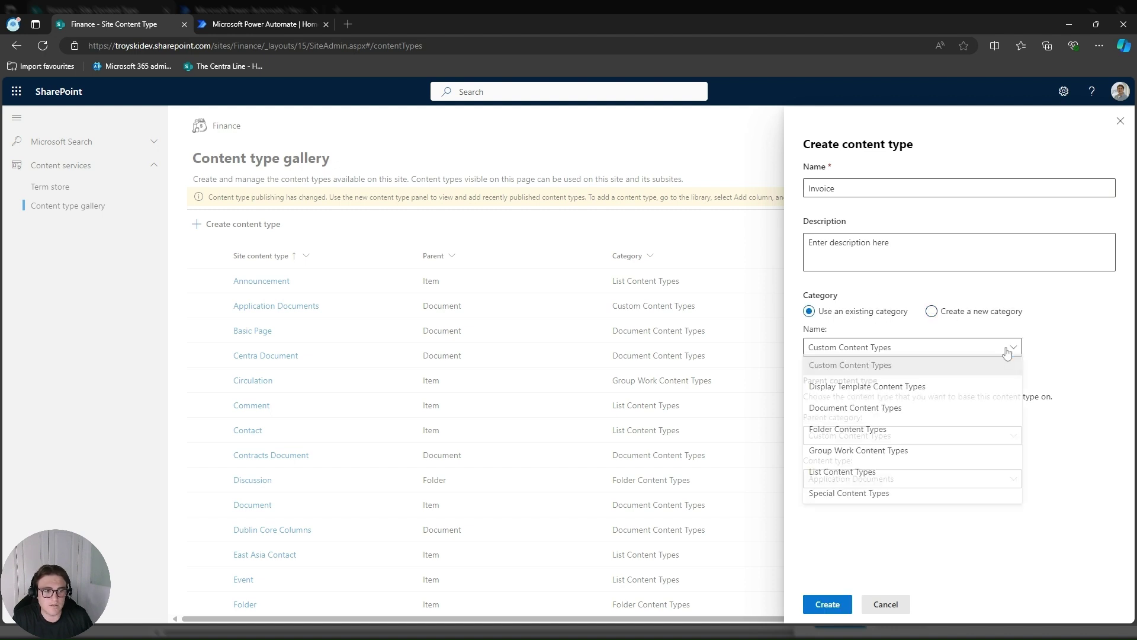
left_click(906, 414)
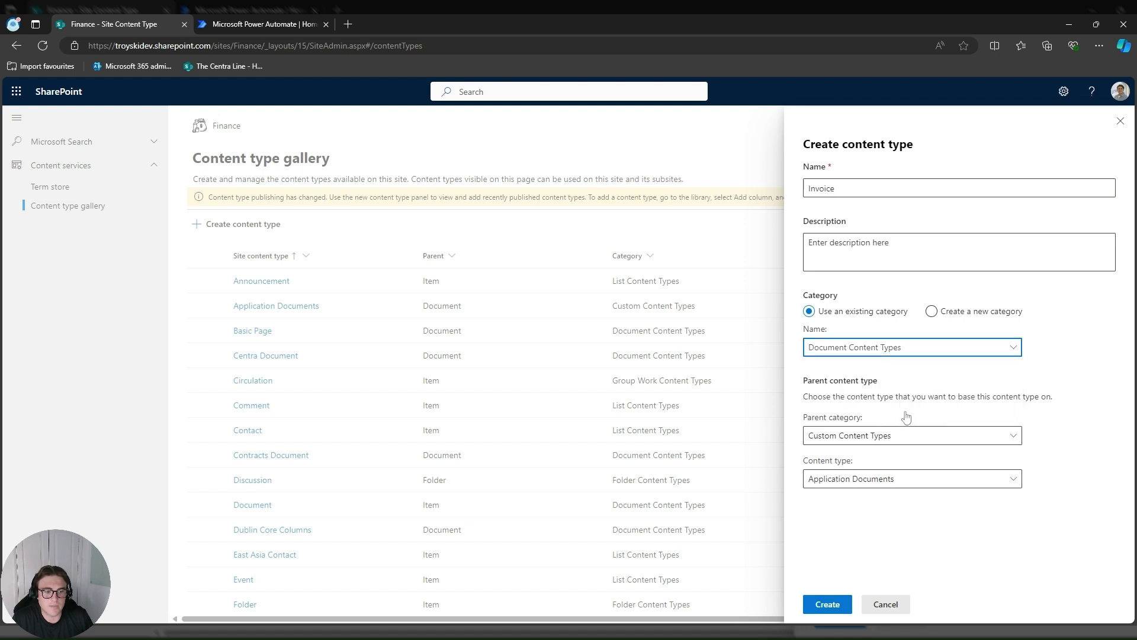
- Base the Invoice content type on the Document parent from Document Content Types and create it
left_click(1012, 436)
left_click(1047, 407)
left_click(1010, 480)
left_click(992, 454)
left_click(999, 443)
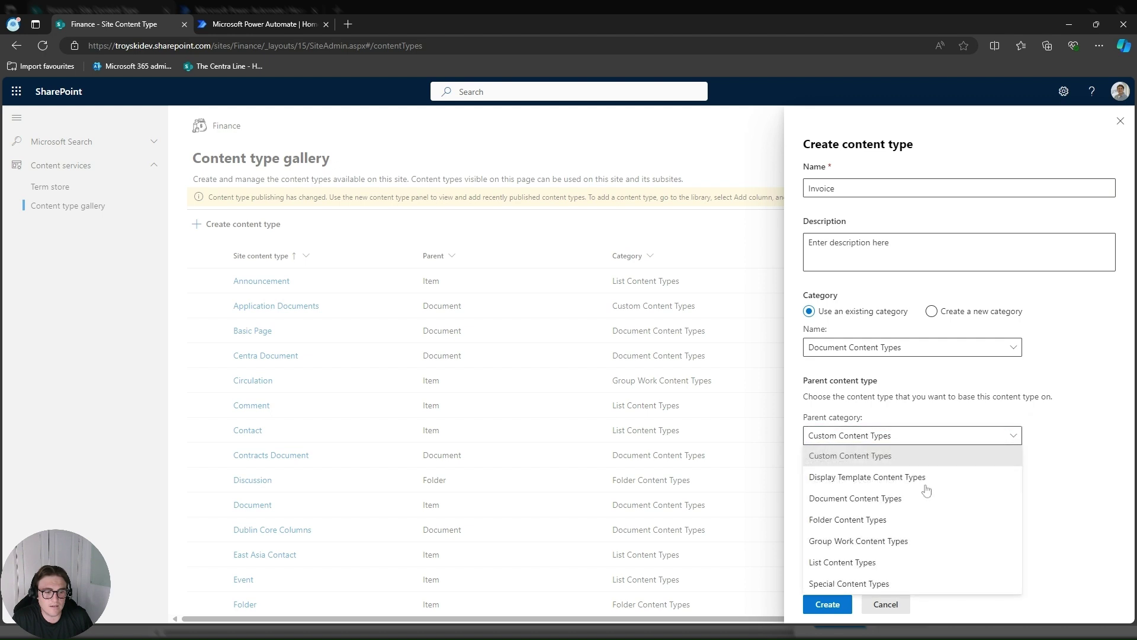
left_click(921, 497)
left_click(1012, 483)
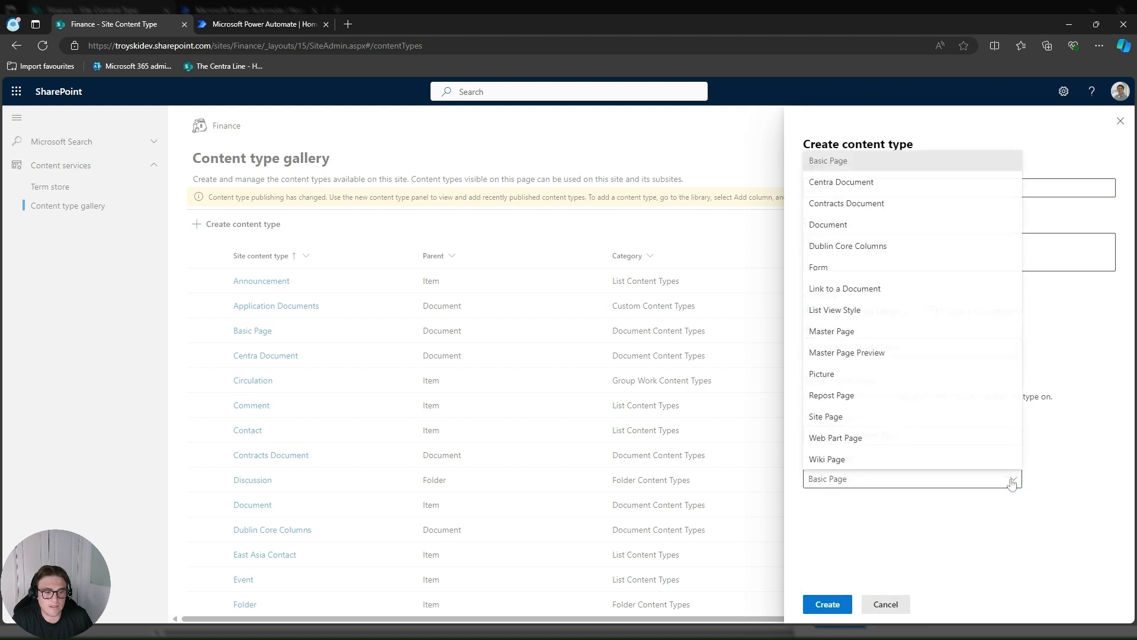
left_click(877, 231)
left_click(1089, 453)
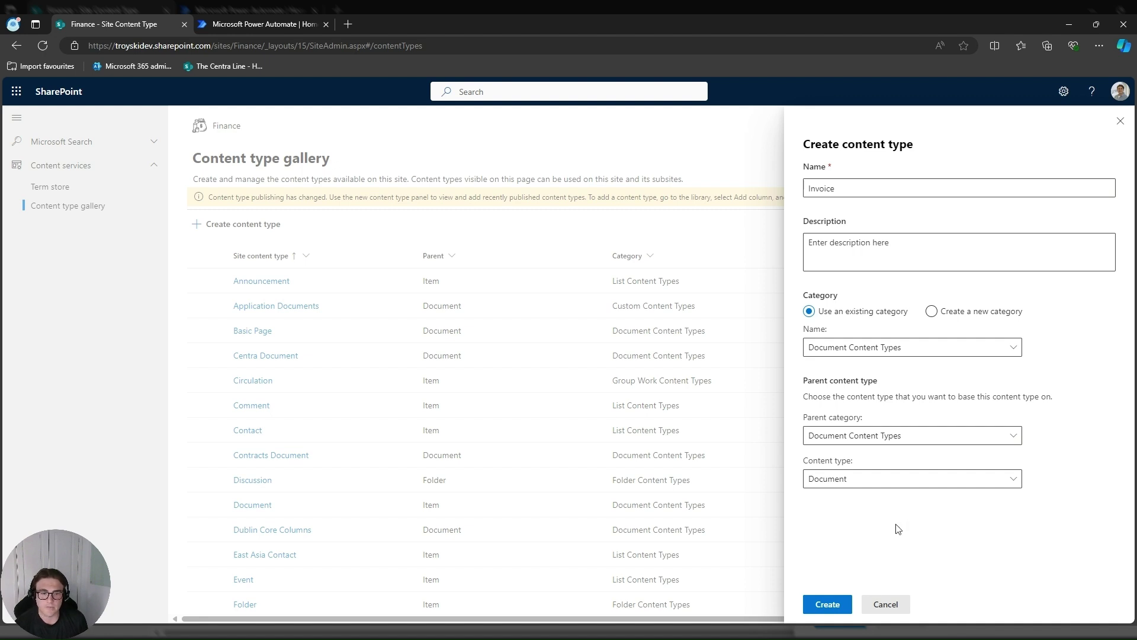
left_click(841, 610)
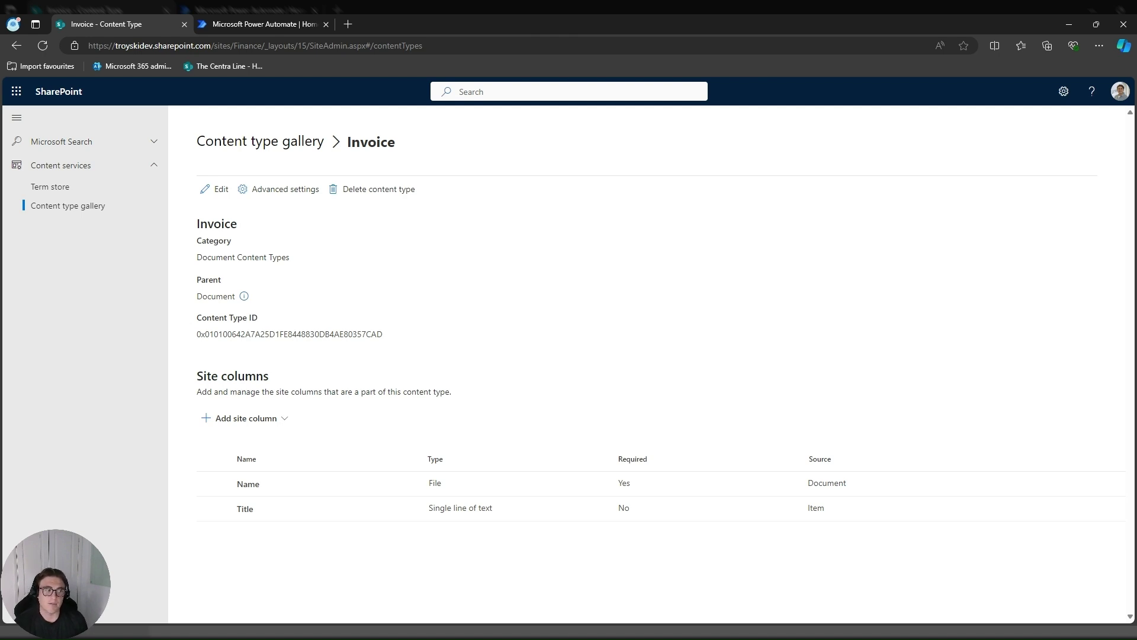
- Open the form for creating a new site column in the Invoice content type
left_click(287, 418)
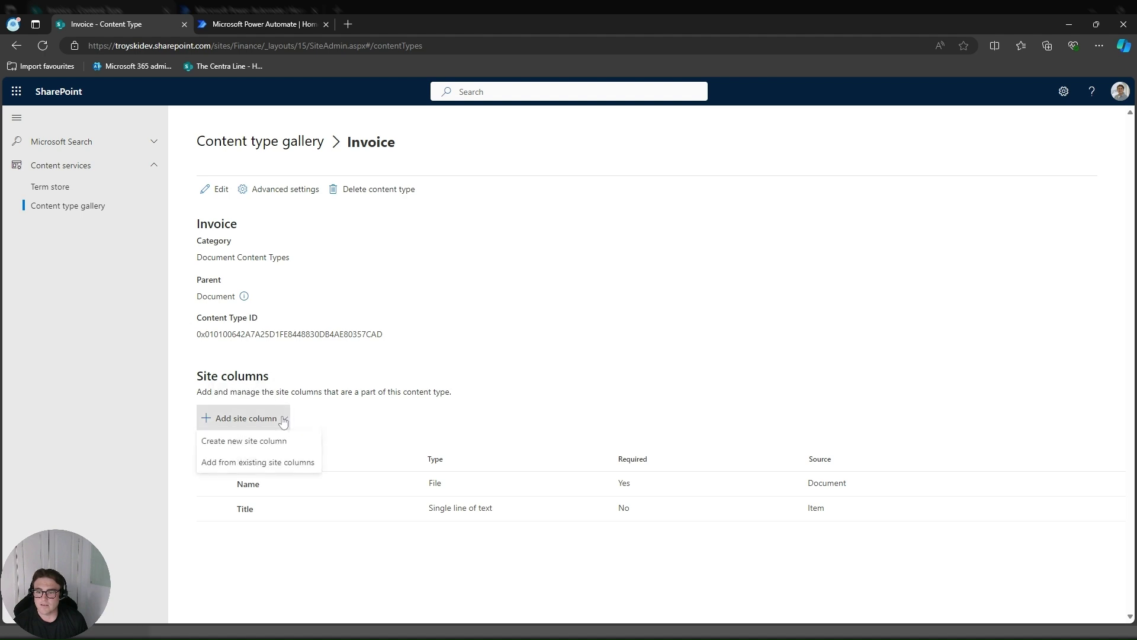
left_click(295, 448)
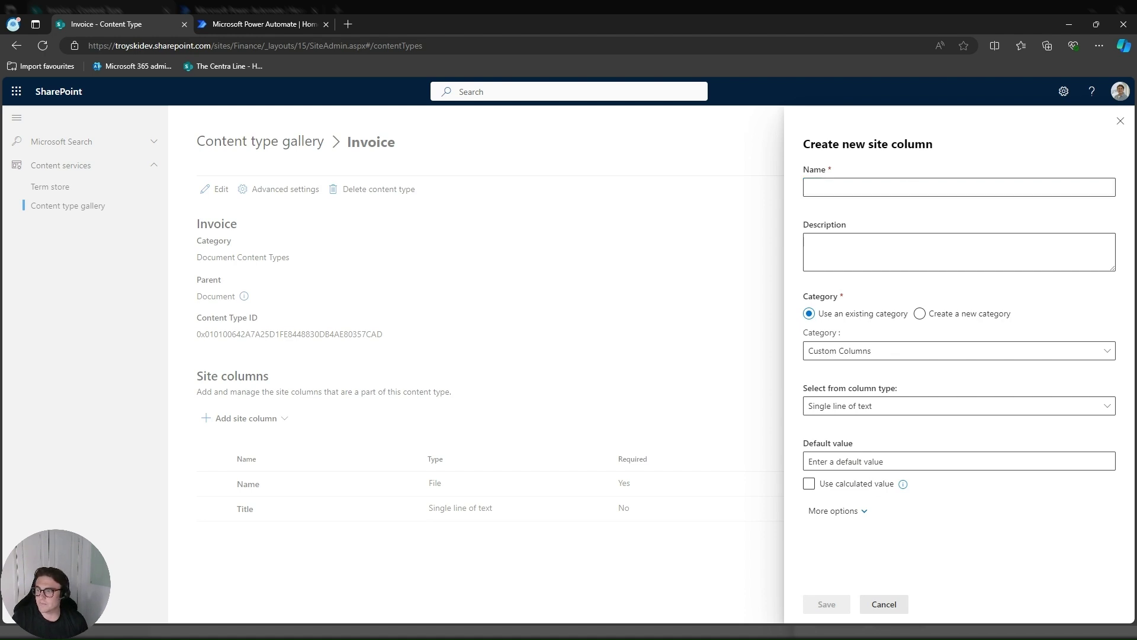
left_click(622, 332)
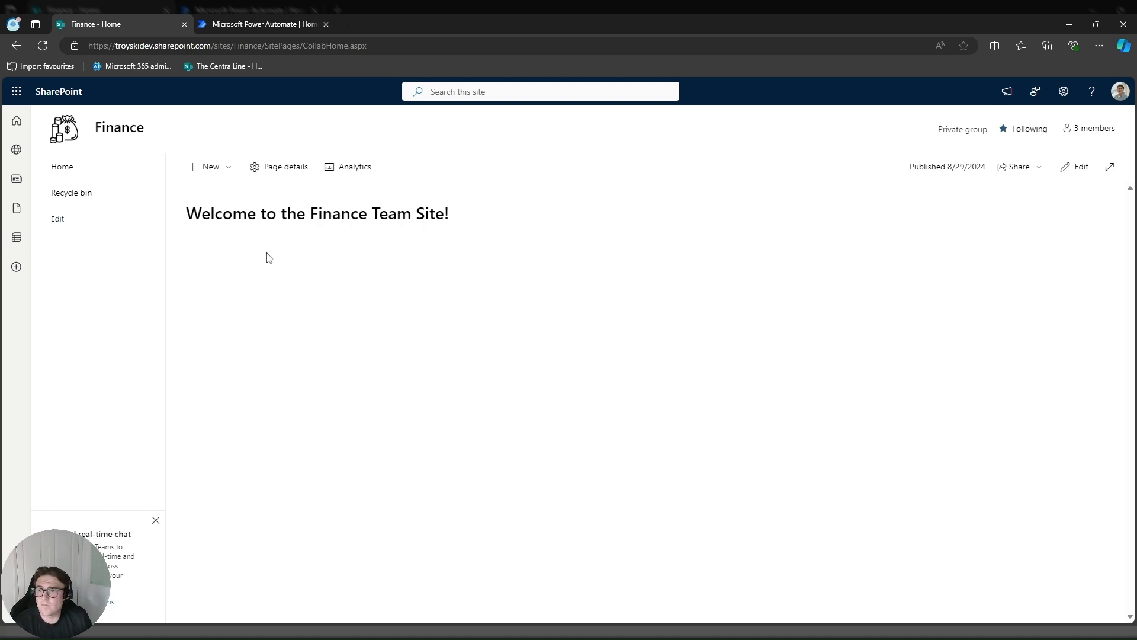
- Create a blank document library named Invoices on the Finance site, shown in the site navigation
left_click(228, 171)
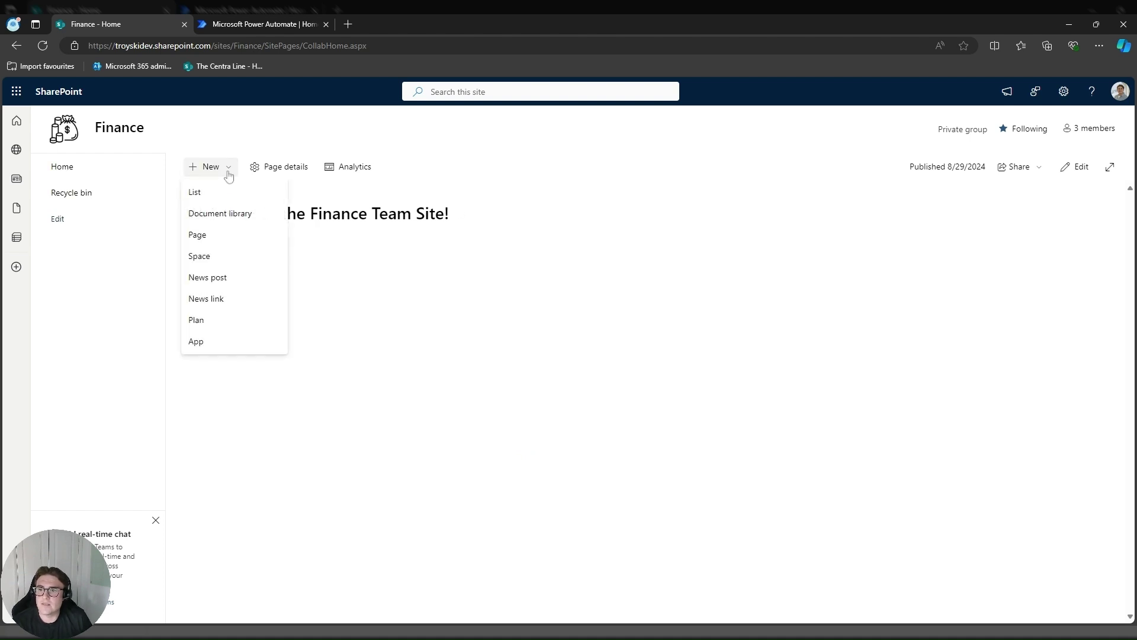
left_click(239, 221)
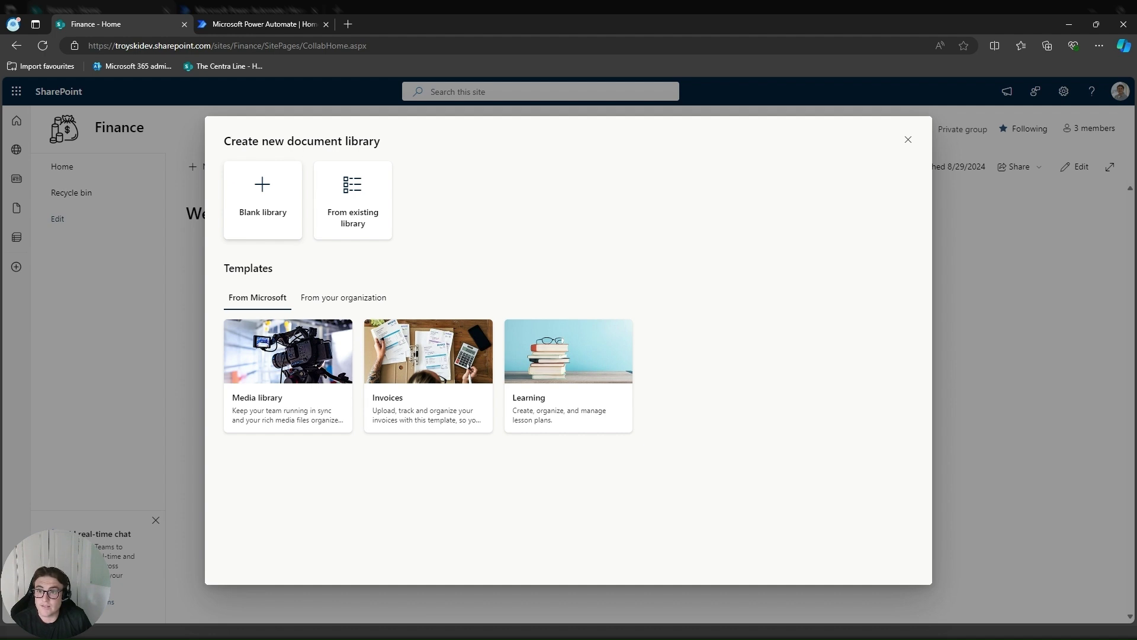
left_click(283, 222)
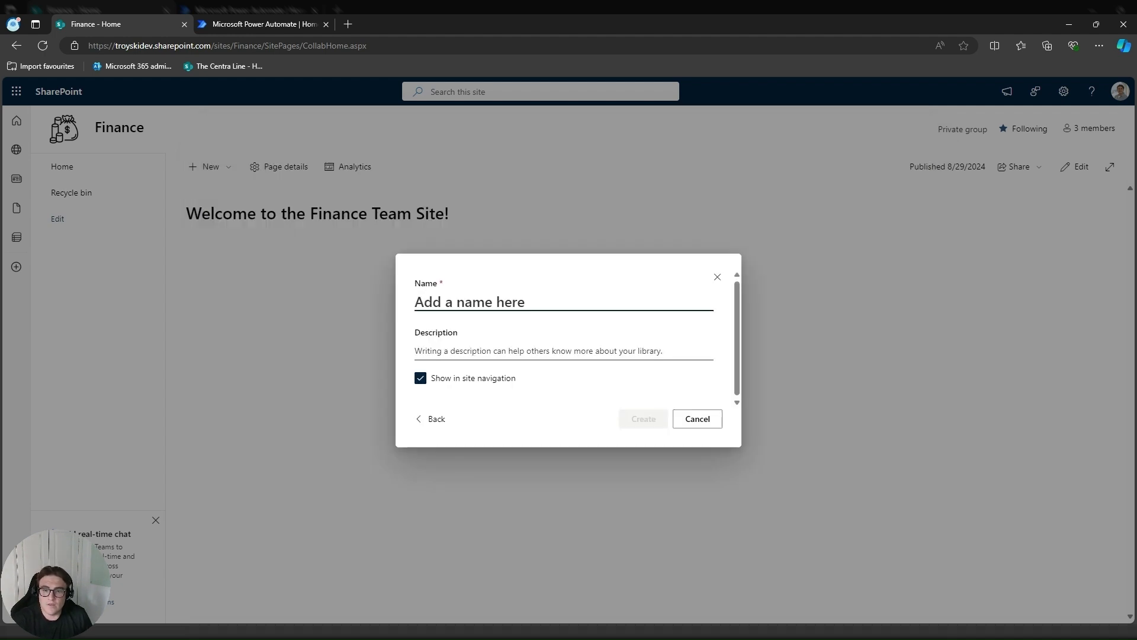
type("Invoices")
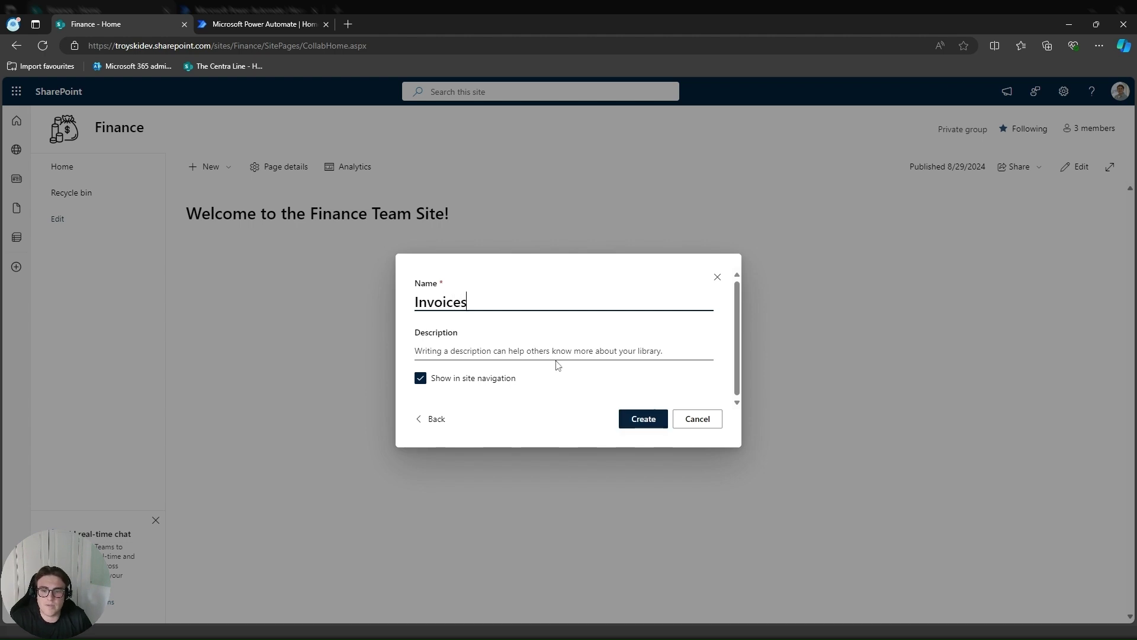
left_click(652, 417)
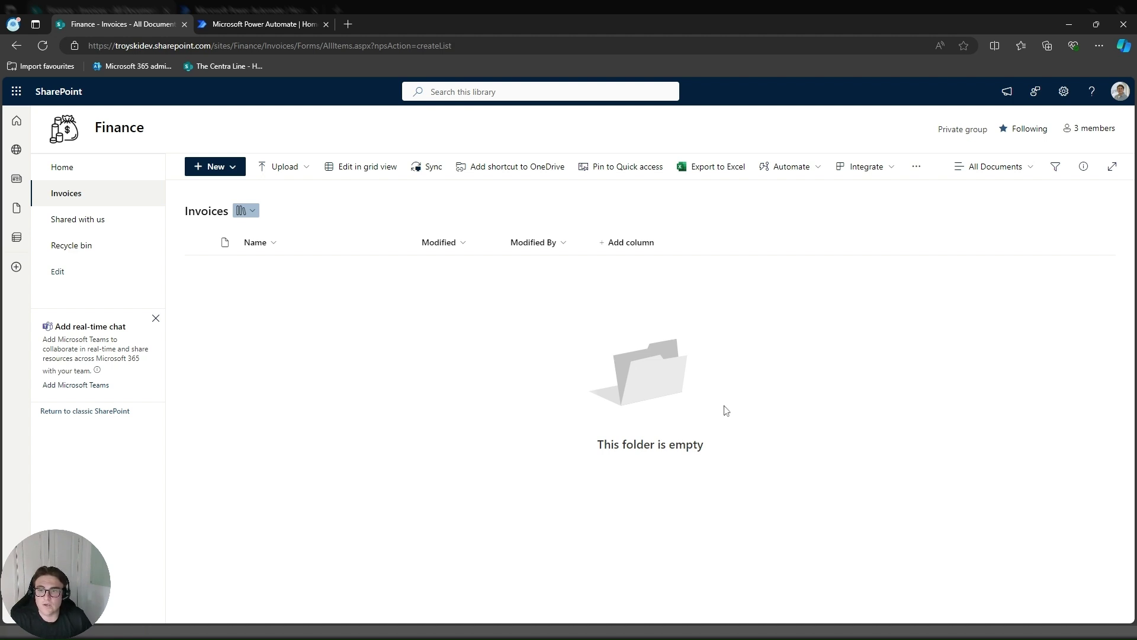
- Allow management of content types in the Invoices library's advanced settings and save the change
left_click(1065, 94)
left_click(984, 207)
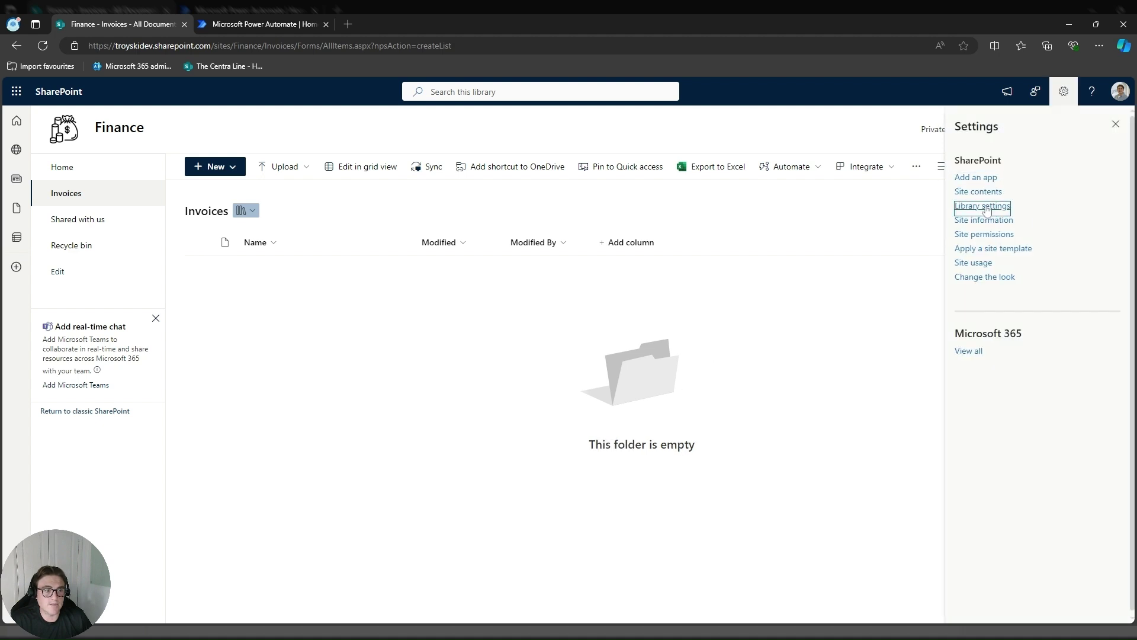
left_click(972, 261)
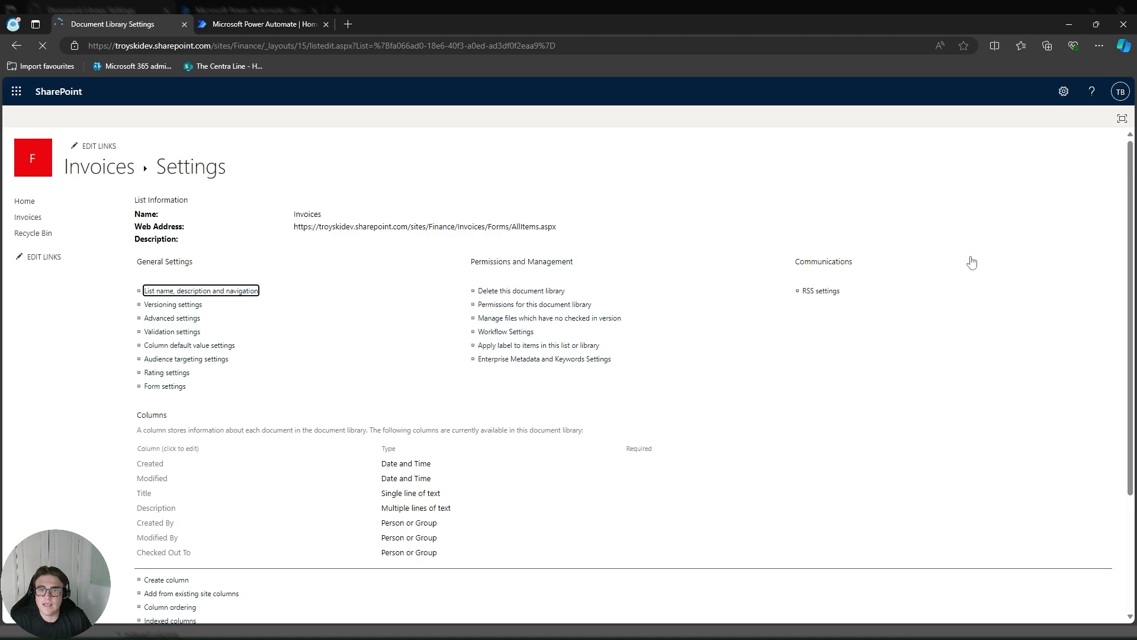
scroll(323, 327, "down", 1)
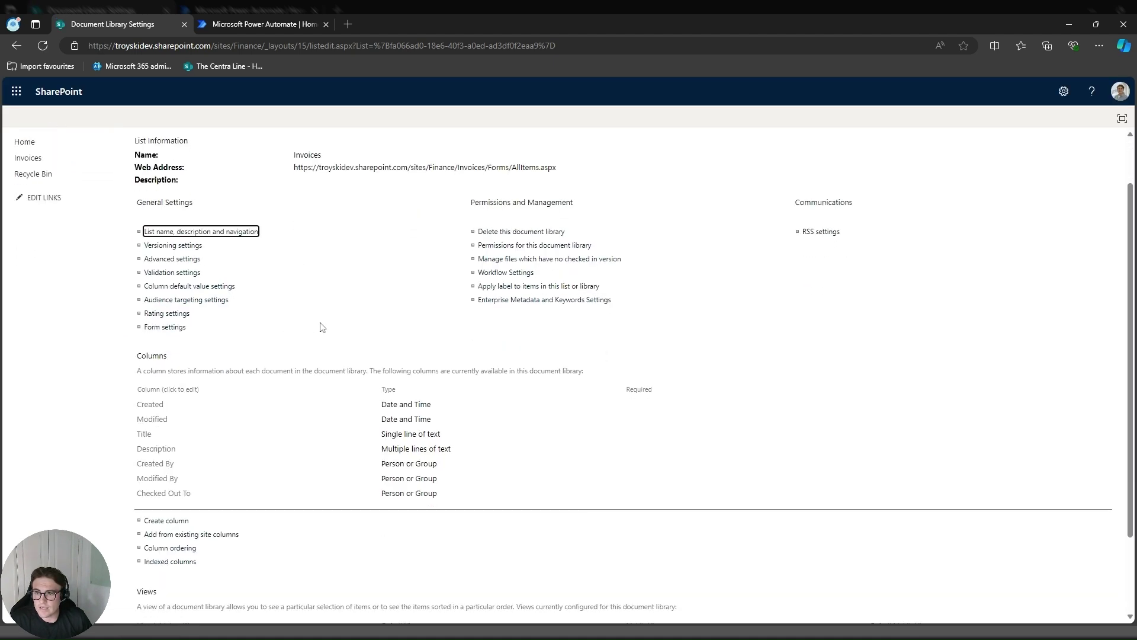
left_click(186, 261)
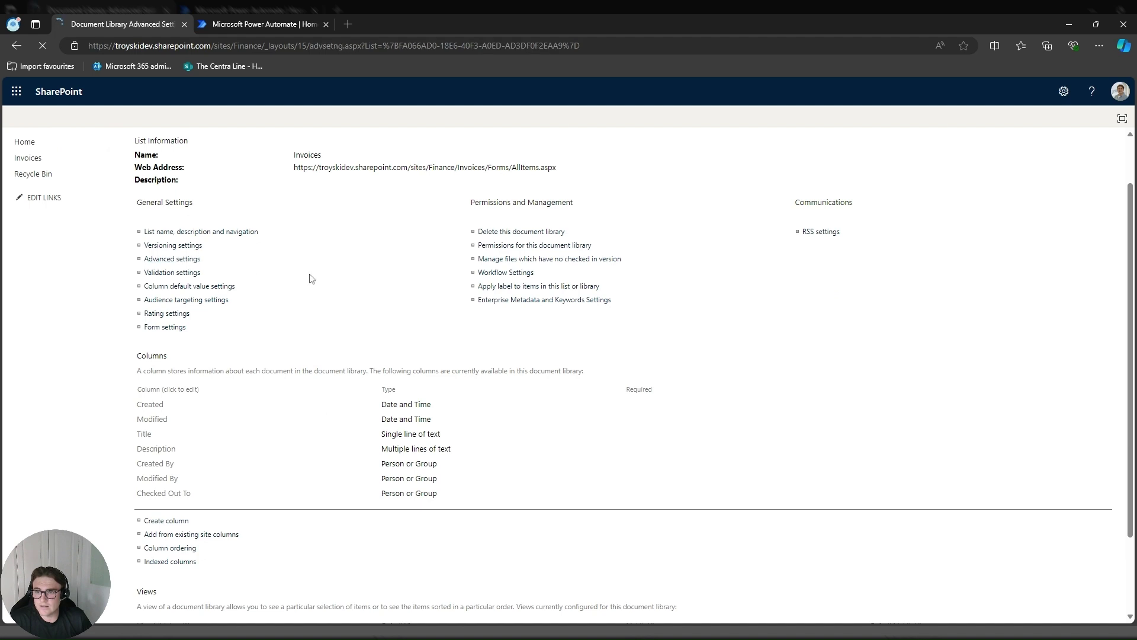
left_click(277, 256)
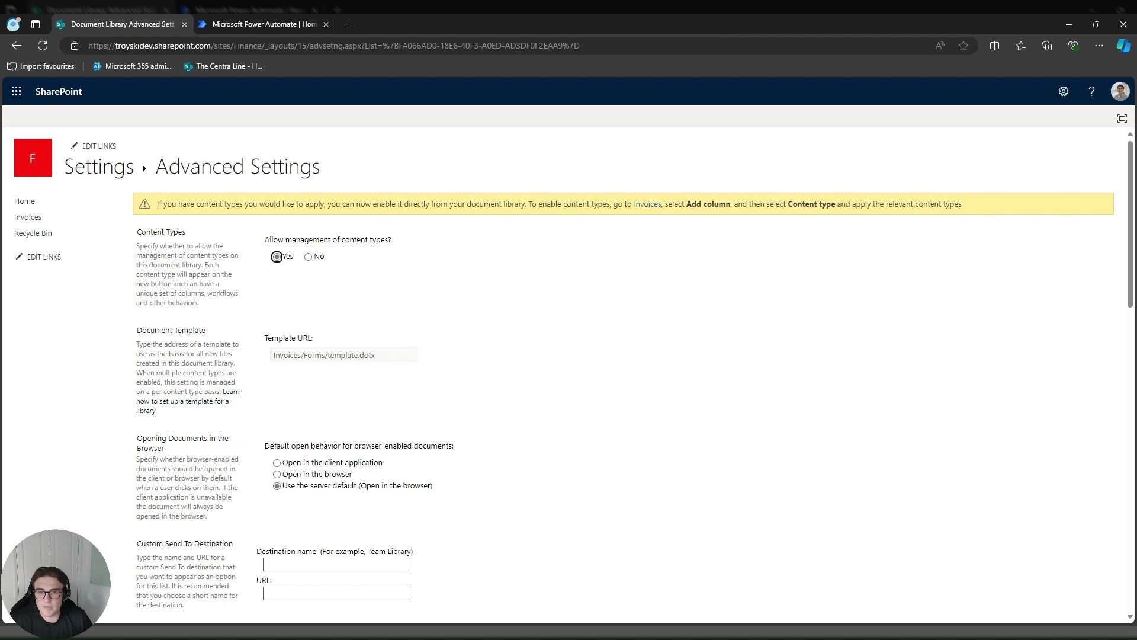
scroll(467, 230, "down", 15)
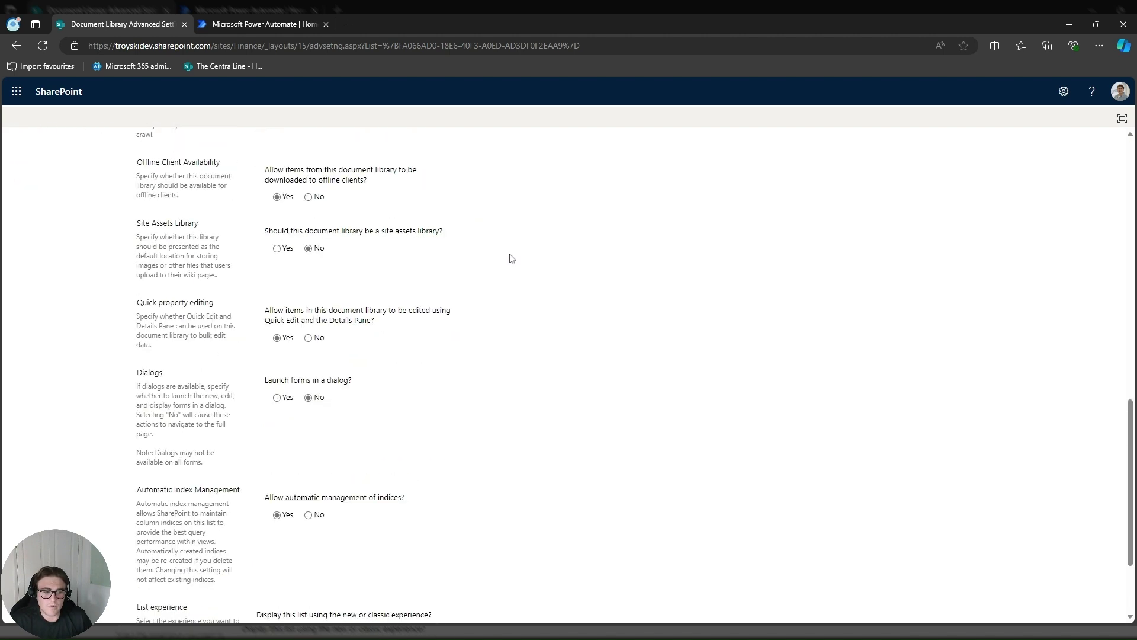
left_click(407, 570)
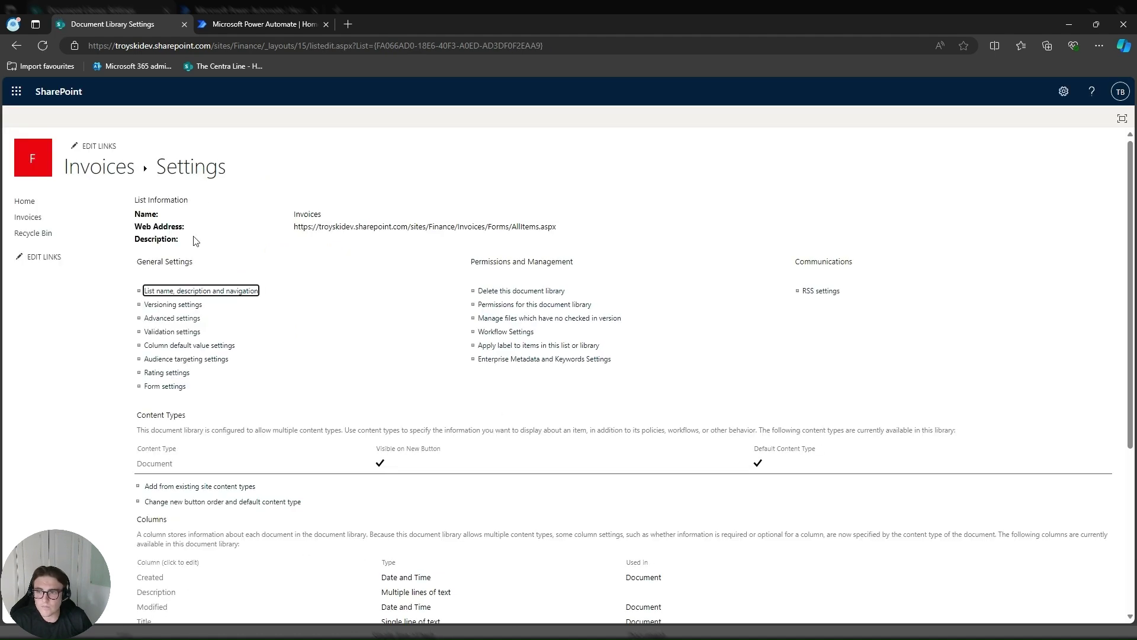
- Return to the Invoices library and add the Invoice content type to it
left_click(102, 174)
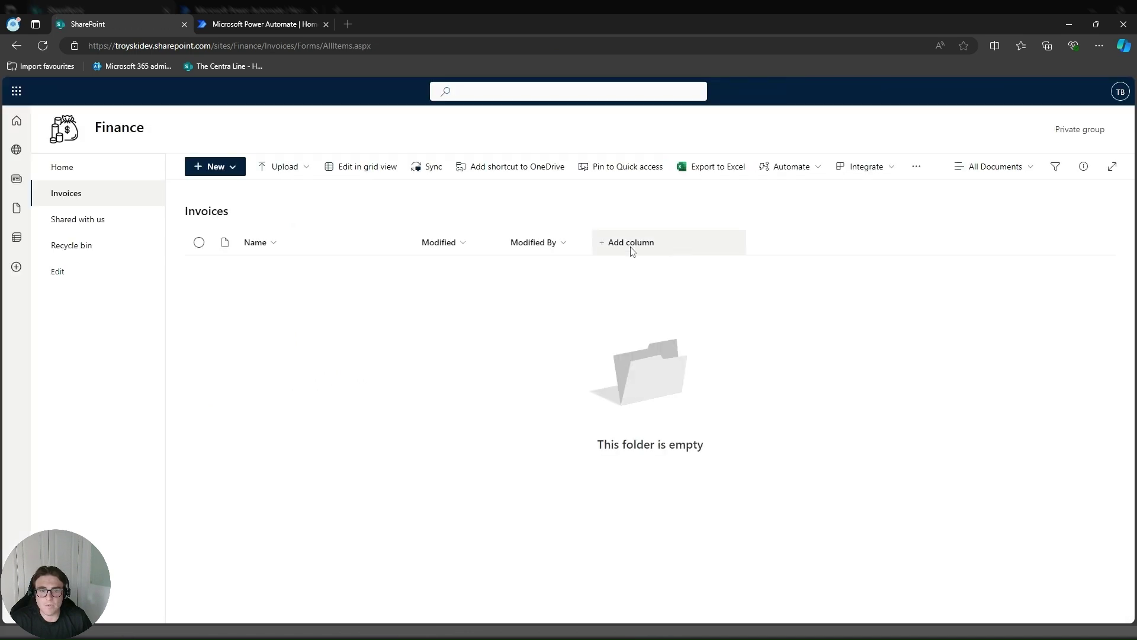
left_click(619, 247)
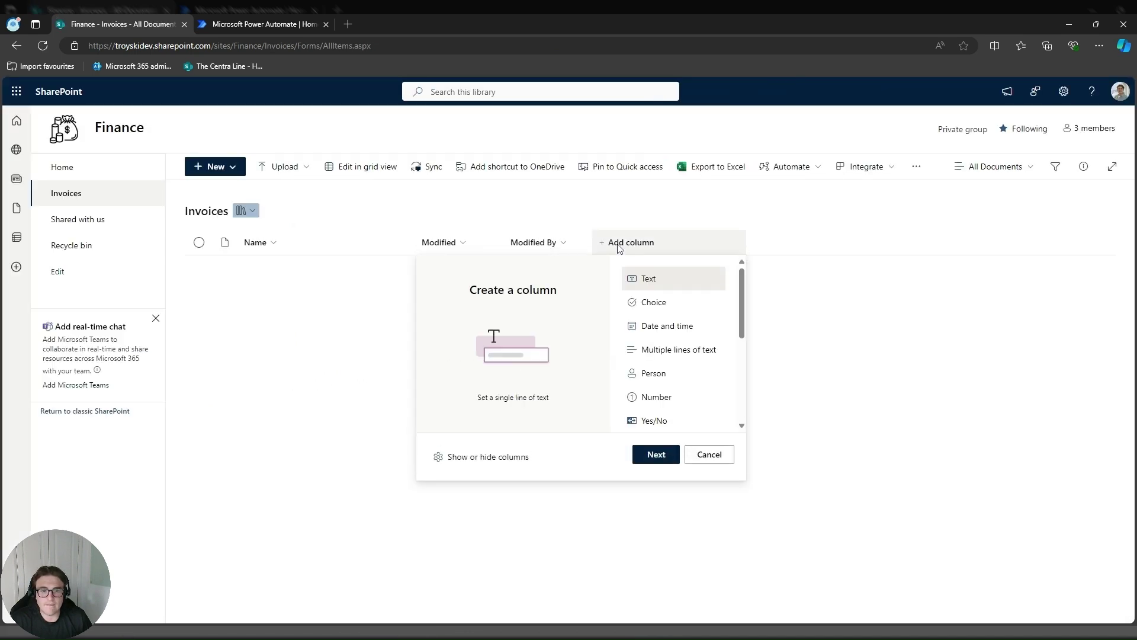
scroll(660, 385, "down", 5)
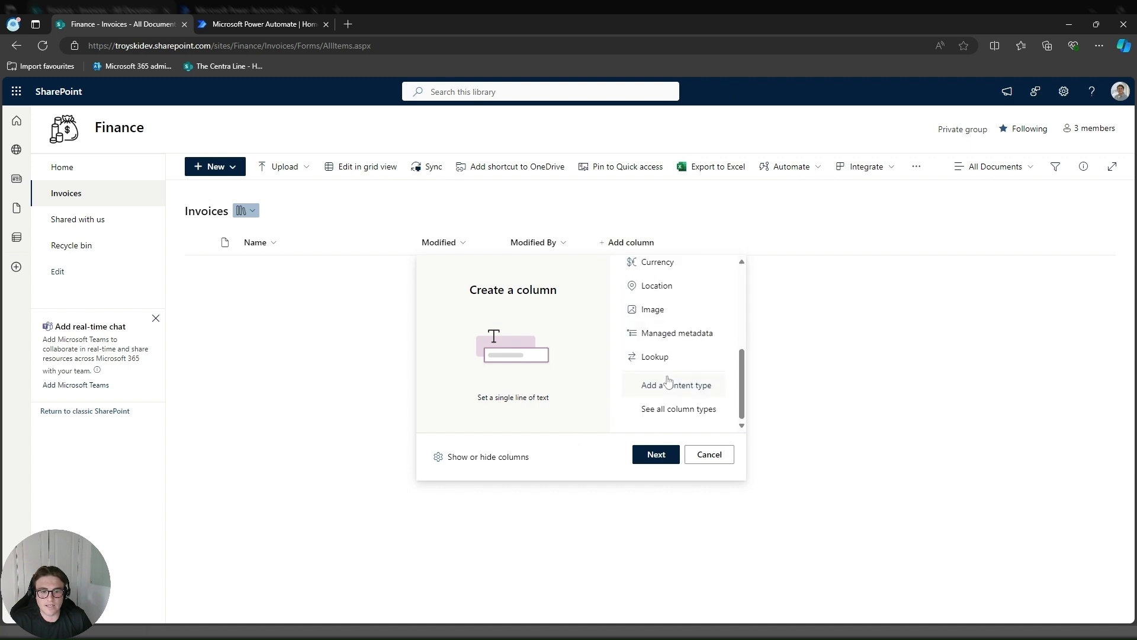
left_click(702, 391)
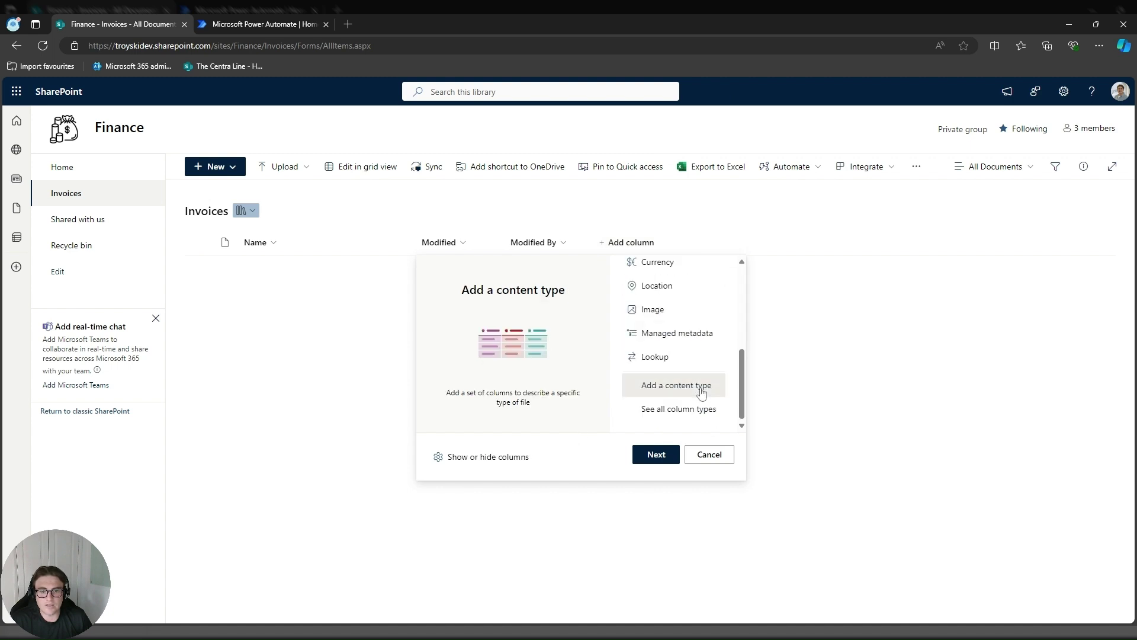
left_click(657, 454)
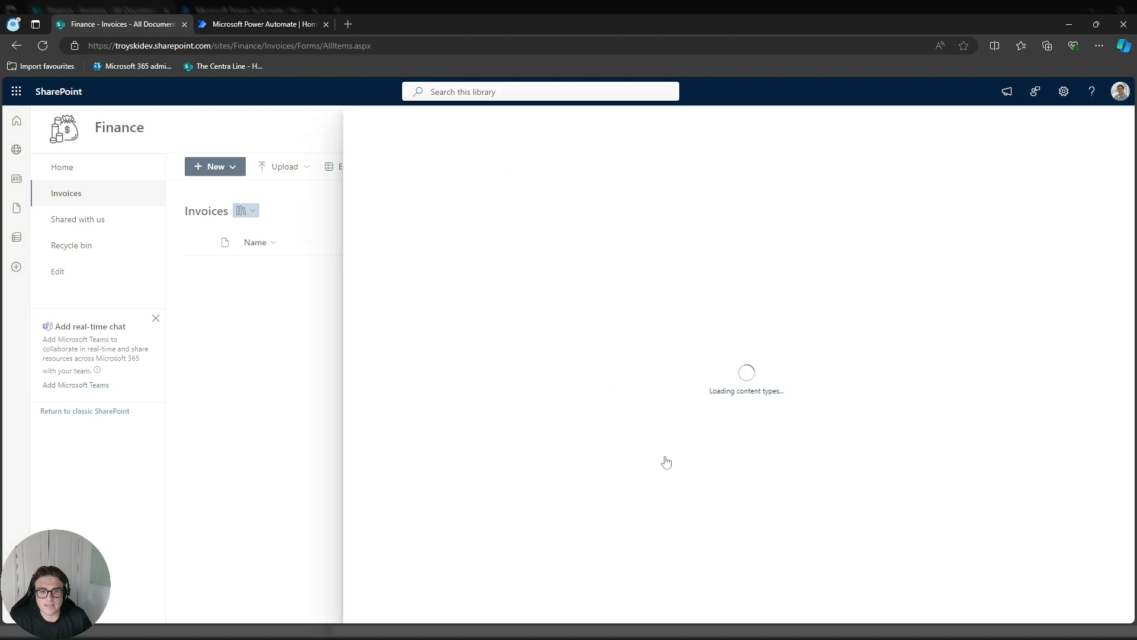
left_click(645, 196)
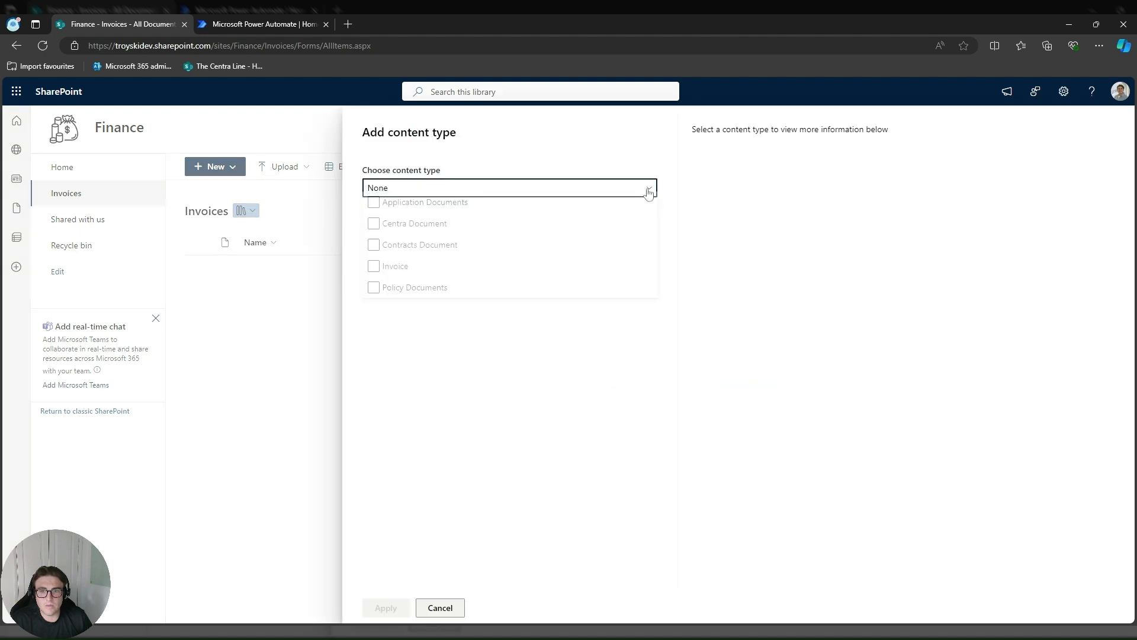
left_click(373, 273)
left_click(384, 608)
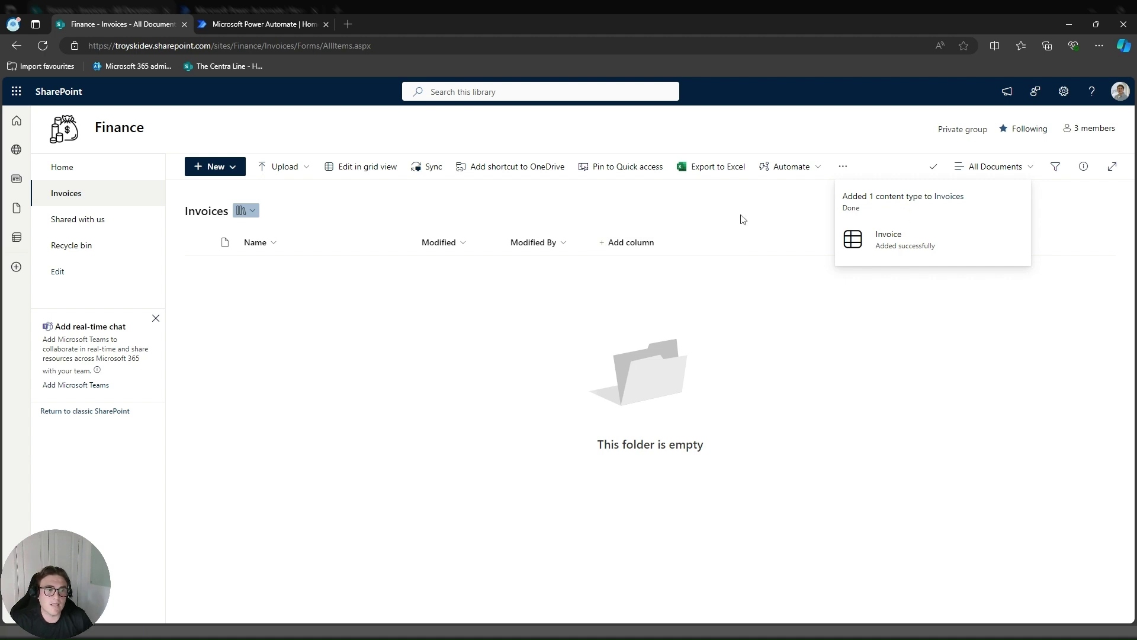
- Delete the Document content type from the Invoices library's settings and return to the library
left_click(1063, 92)
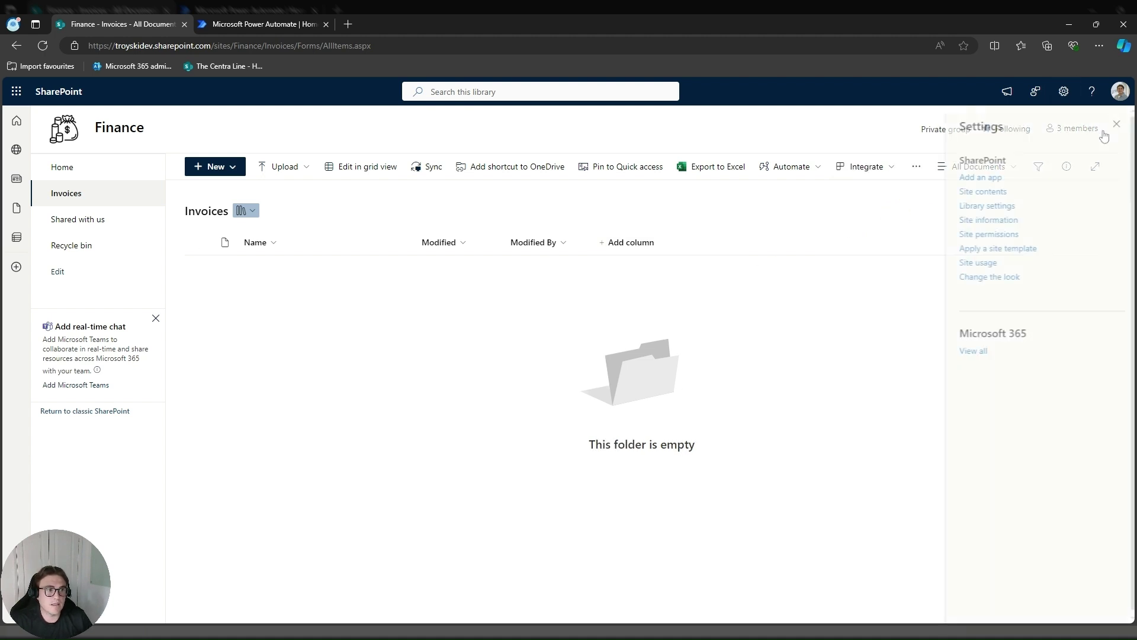
left_click(1042, 205)
left_click(1001, 255)
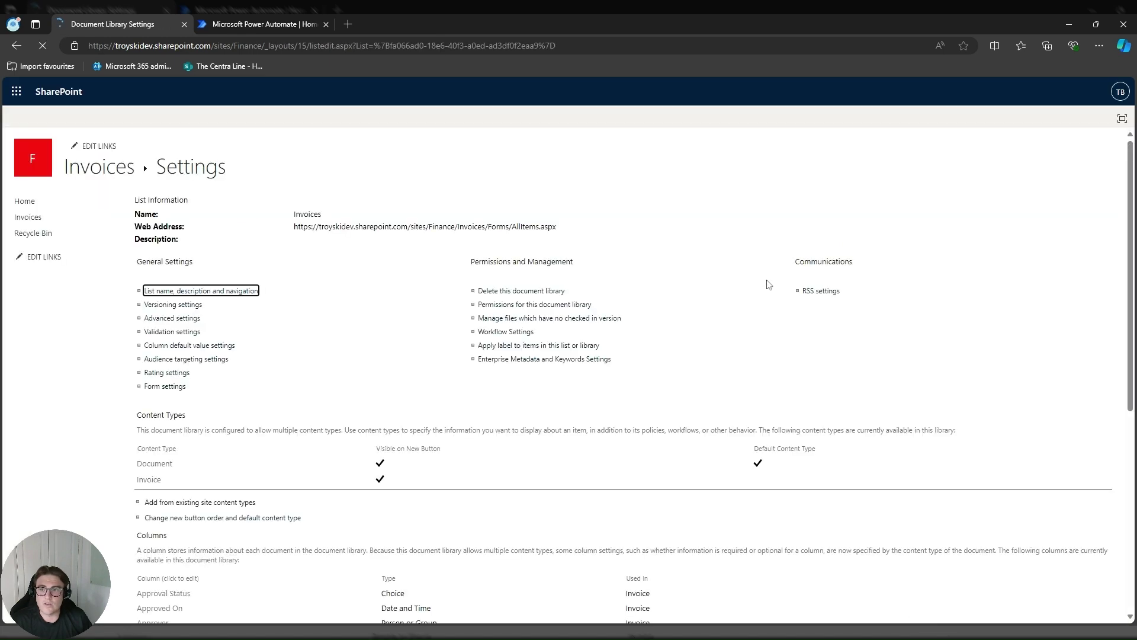
scroll(356, 299, "down", 2)
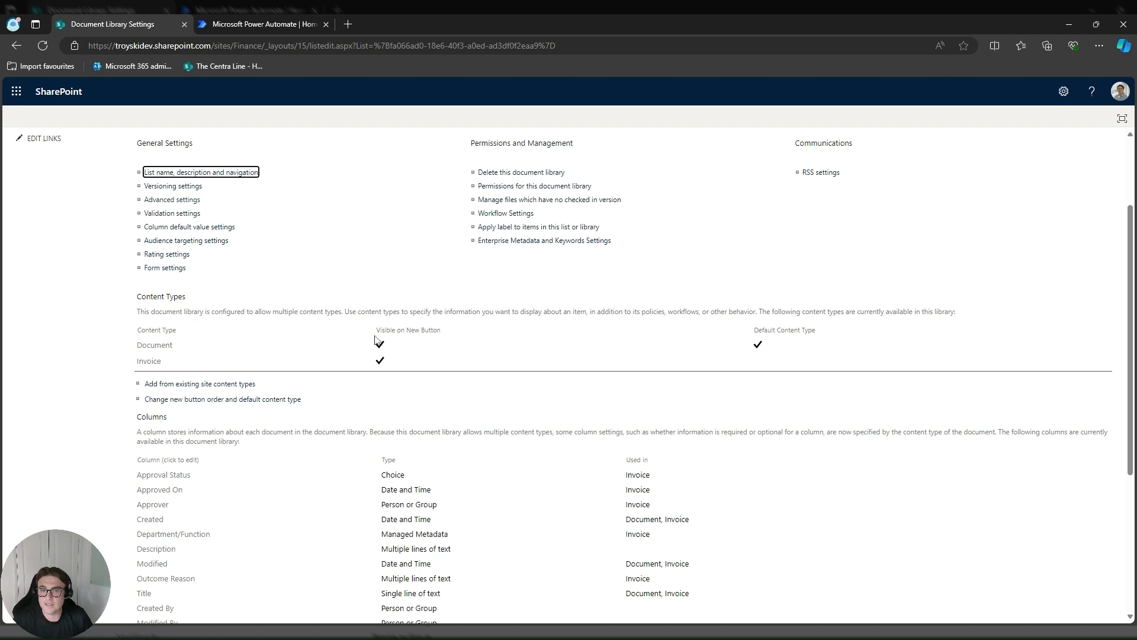
left_click(163, 348)
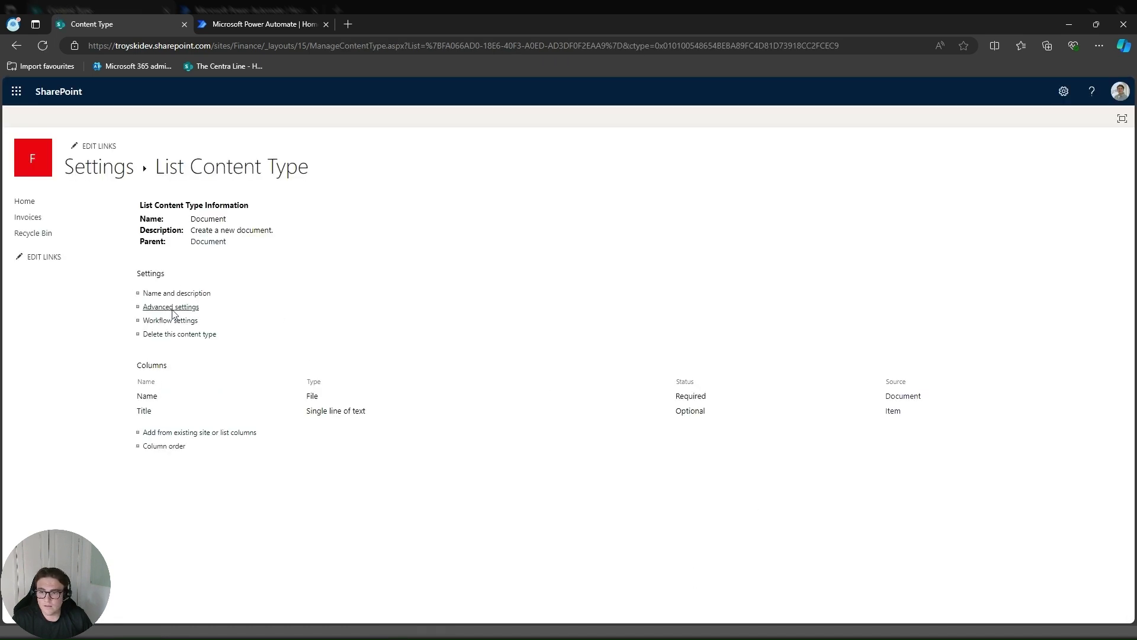
left_click(184, 335)
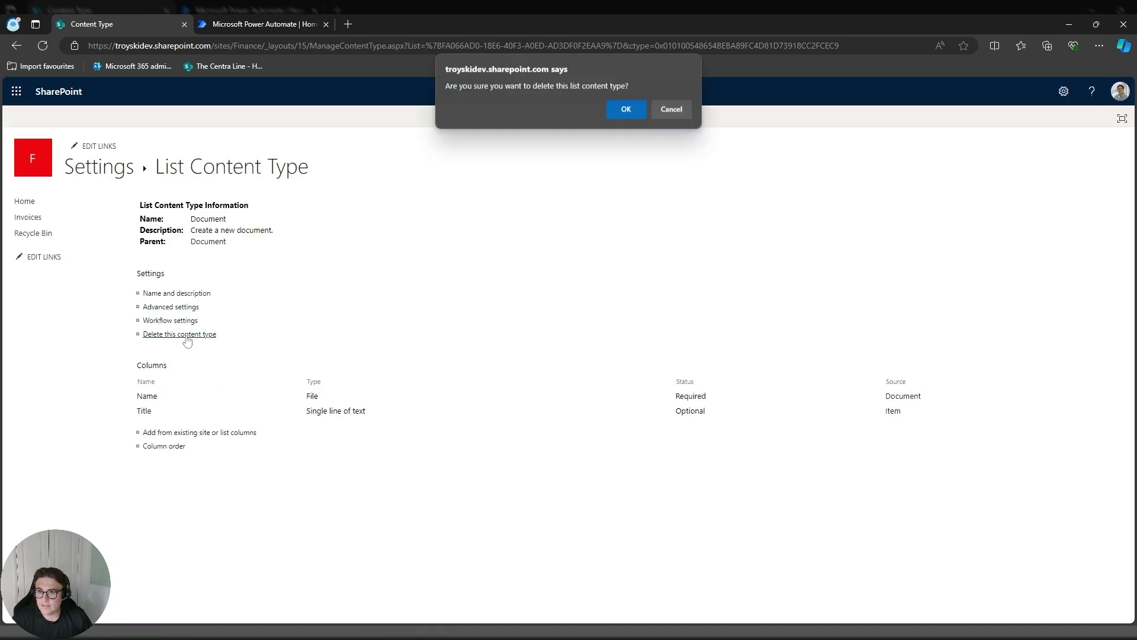
left_click(623, 109)
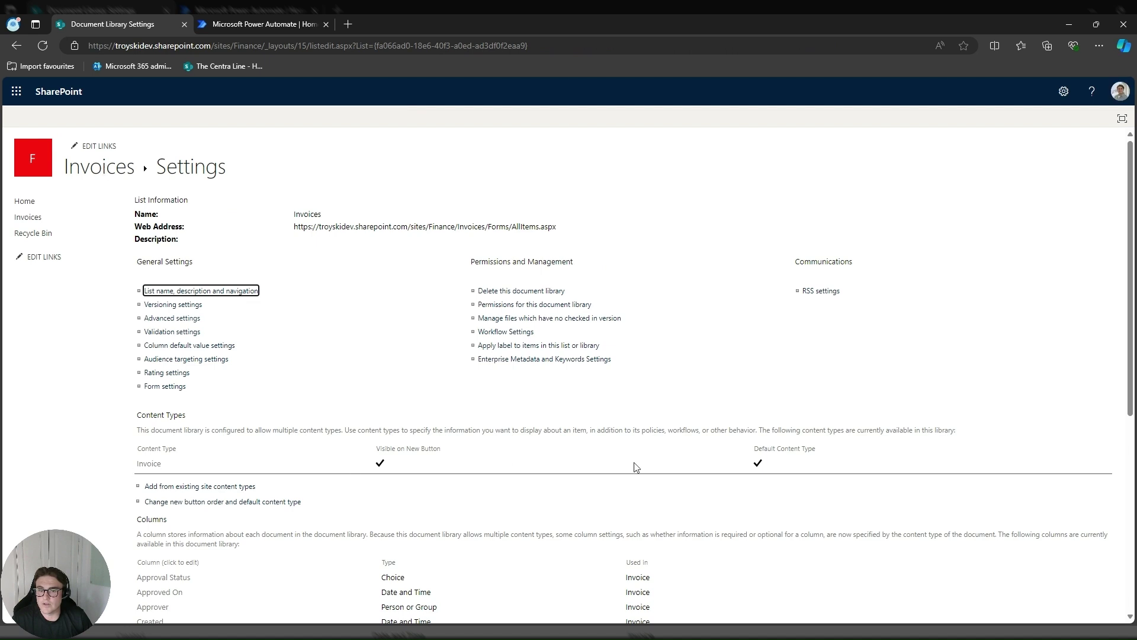
left_click(101, 172)
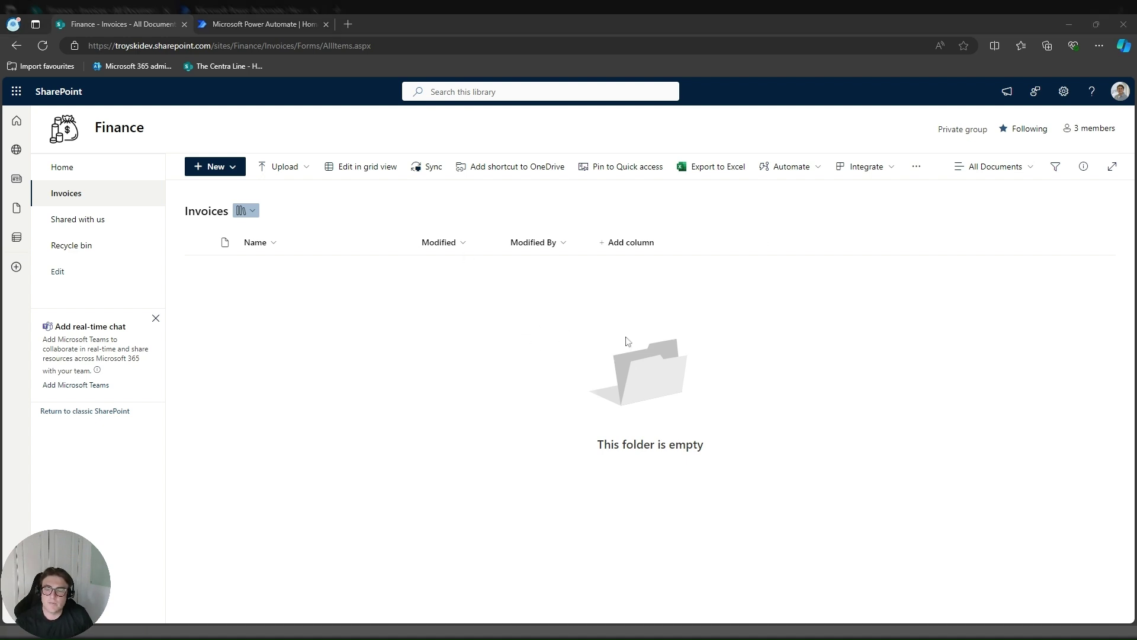
- Show the Department/Function, Approver, Approved On, Outcome Reason, Approval Status and Content Type columns in the Invoices library view
left_click(630, 244)
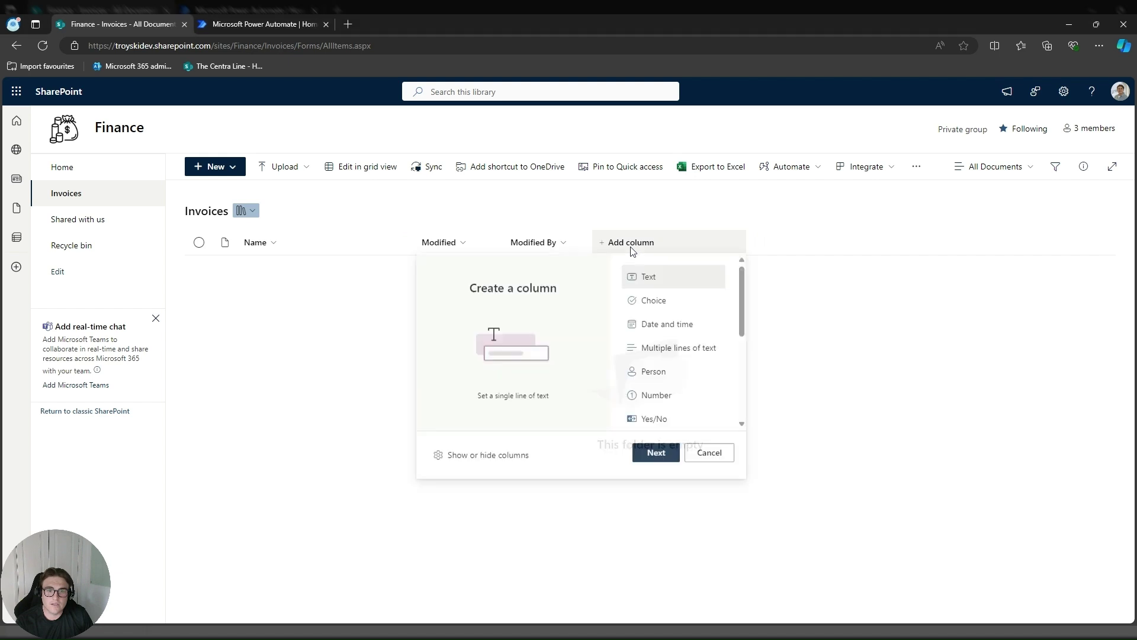
left_click(509, 457)
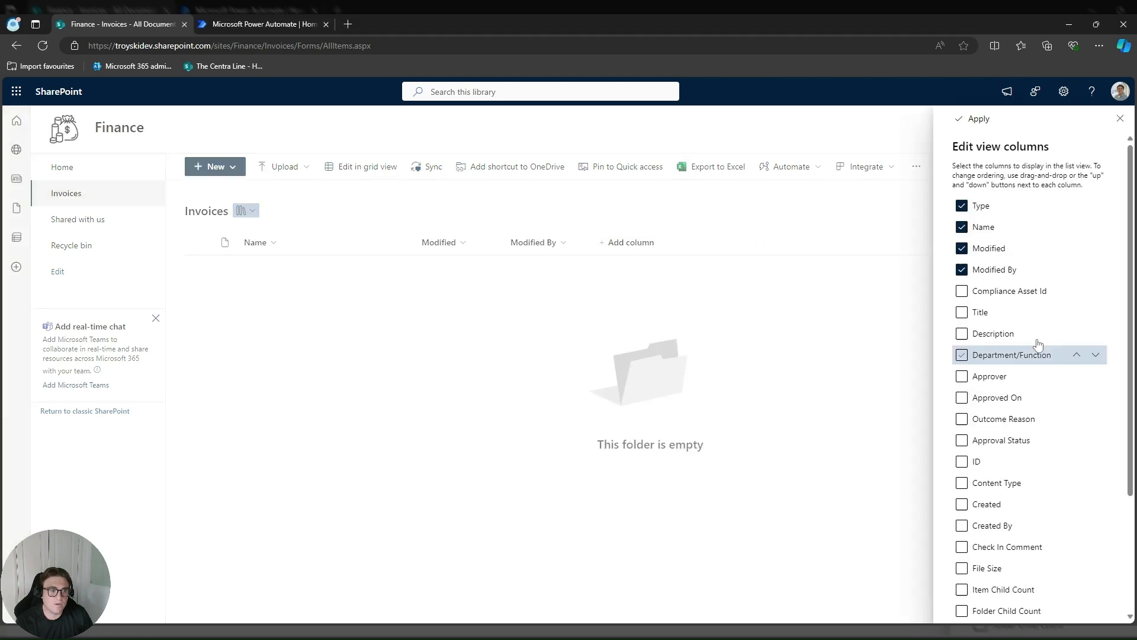
left_click(962, 354)
left_click(962, 376)
left_click(962, 397)
left_click(962, 419)
left_click(962, 440)
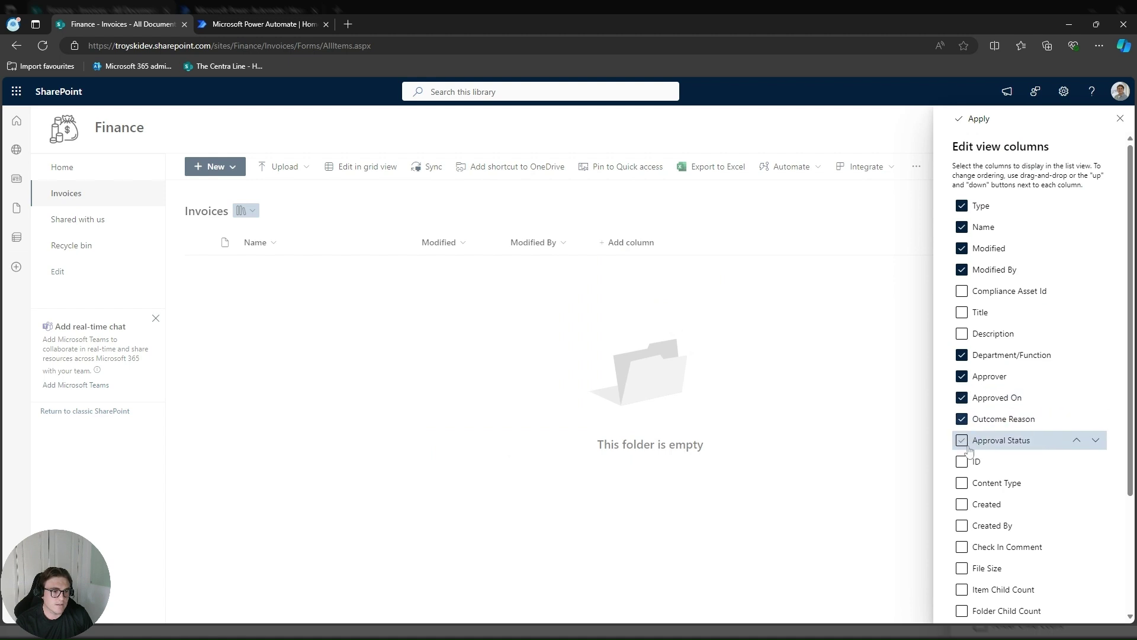
left_click(963, 484)
left_click(963, 484)
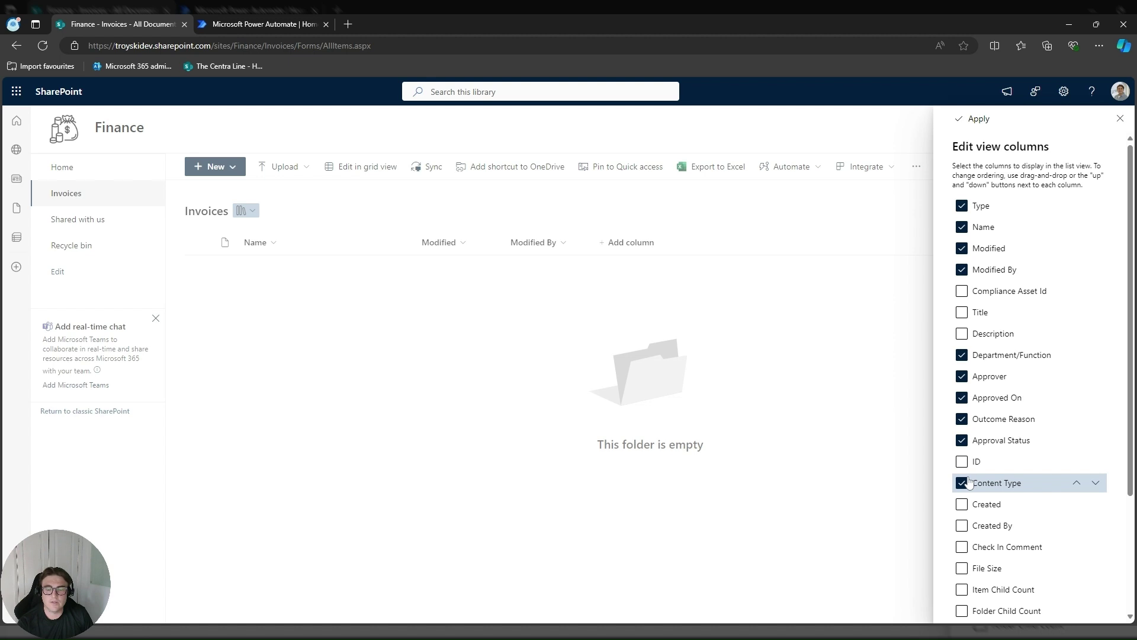
scroll(1012, 396, "down", 3)
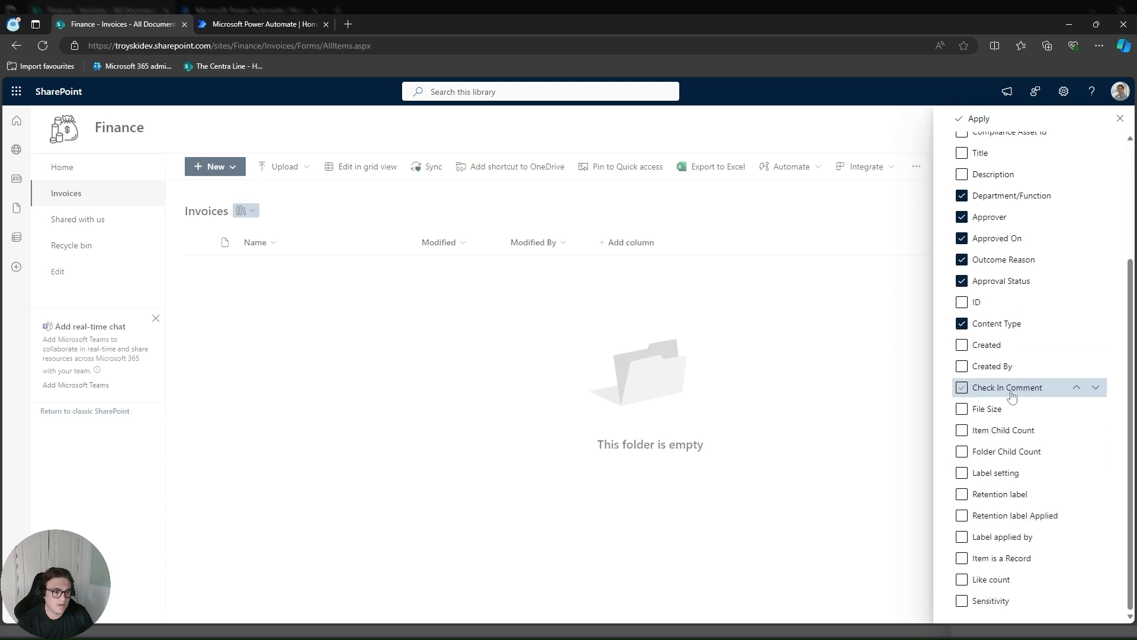
scroll(1010, 394, "up", 5)
left_click(955, 118)
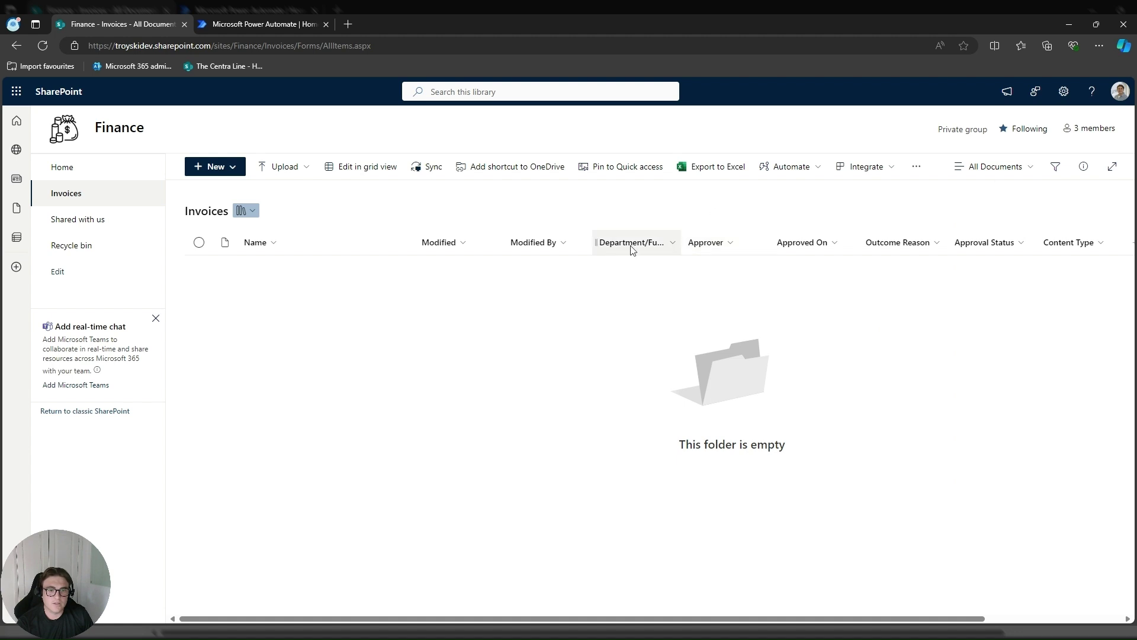
- Reorder the library columns so Content Type precedes Name, Approval Status follows Name, and Modified and Modified By come last
mouse_move(452, 246)
left_mouse_down()
mouse_move(1036, 259)
mouse_move(331, 248)
mouse_move(474, 267)
left_mouse_up()
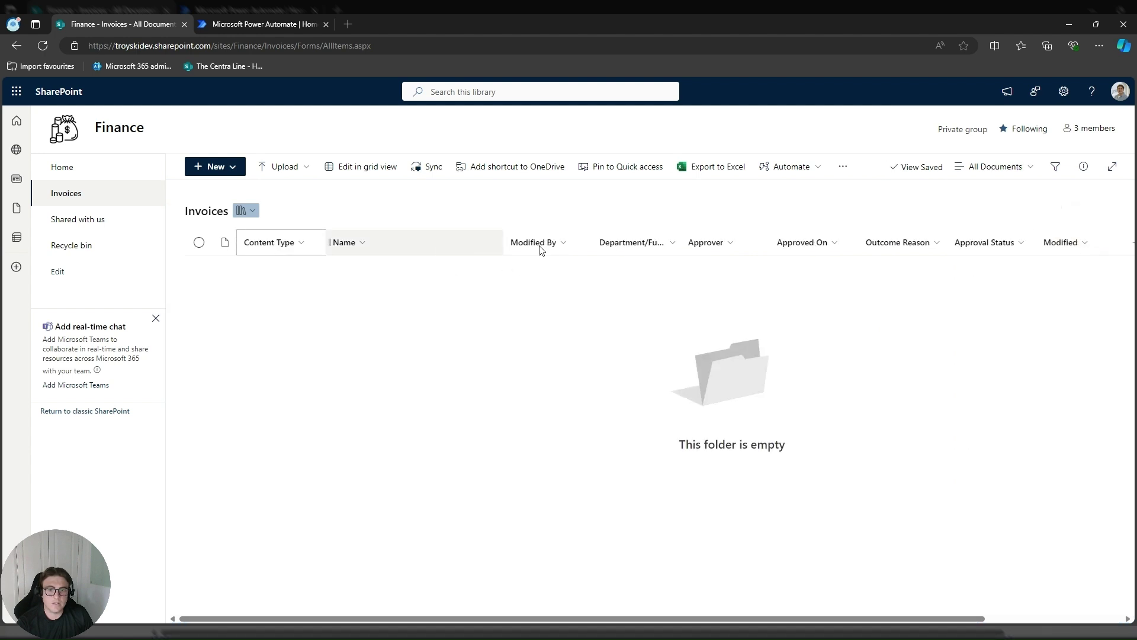
left_click_drag(540, 249, 1106, 247)
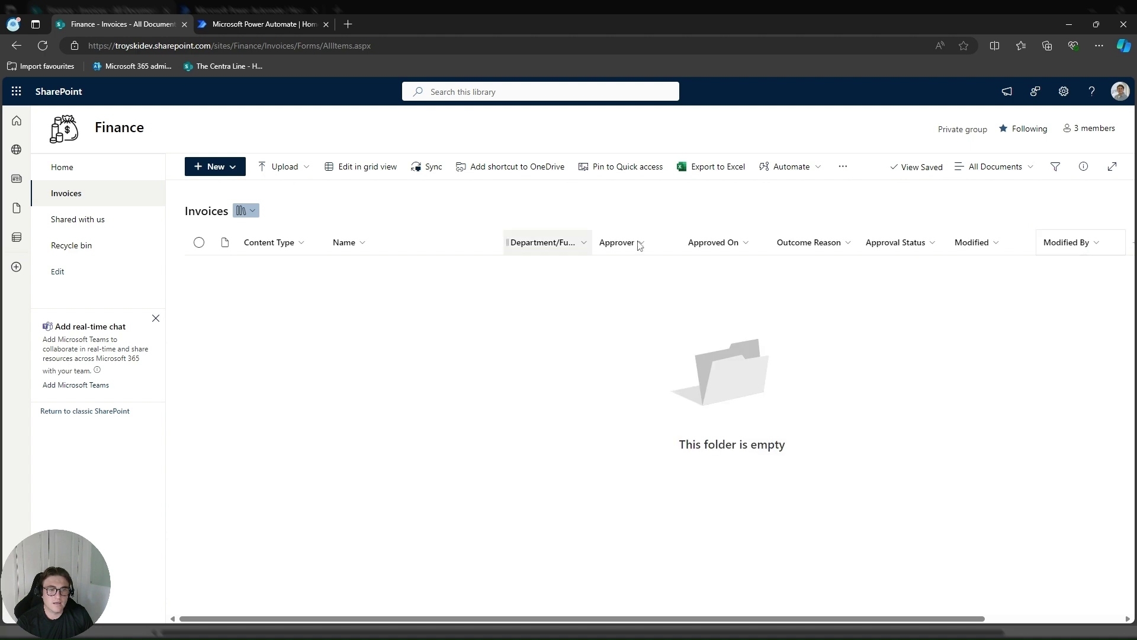
left_click_drag(895, 243, 503, 248)
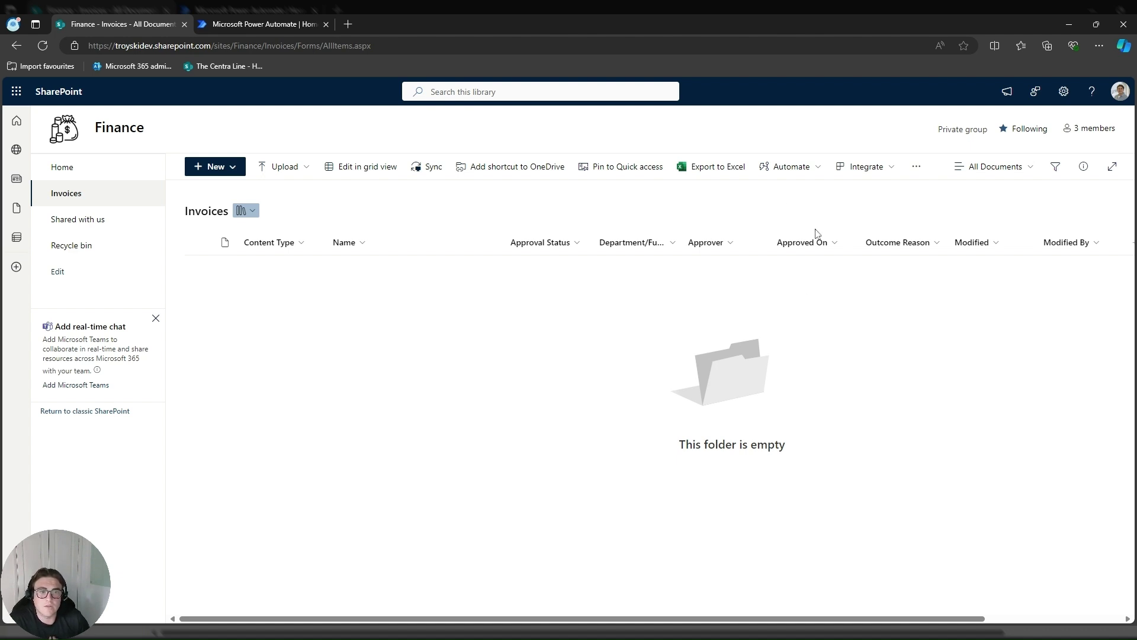
left_click(892, 173)
mouse_move(910, 216)
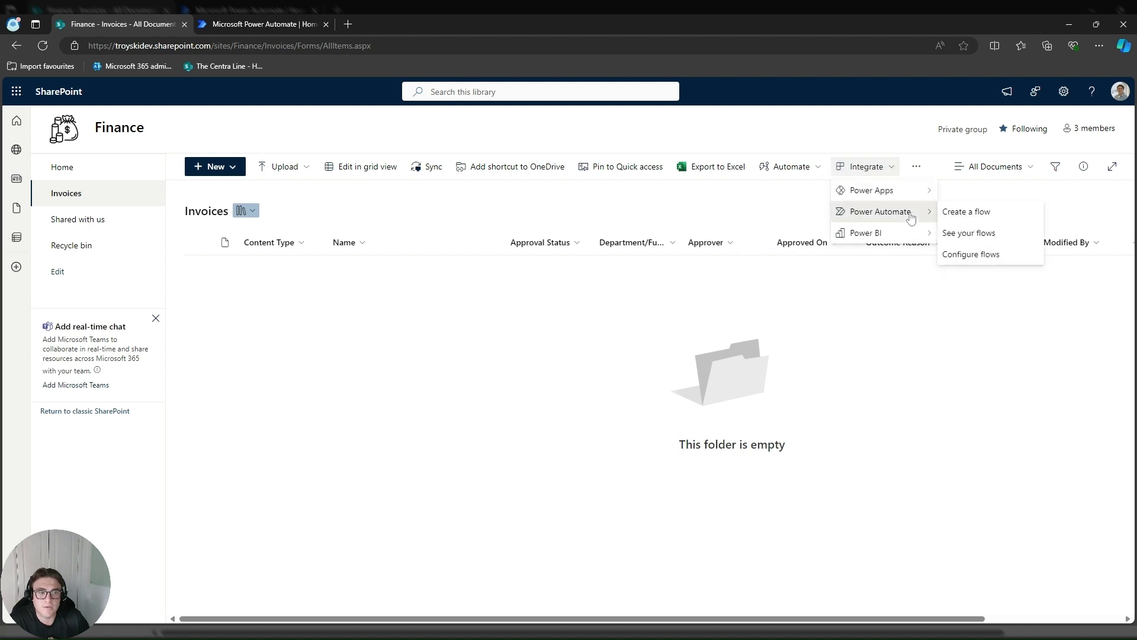
left_click(986, 214)
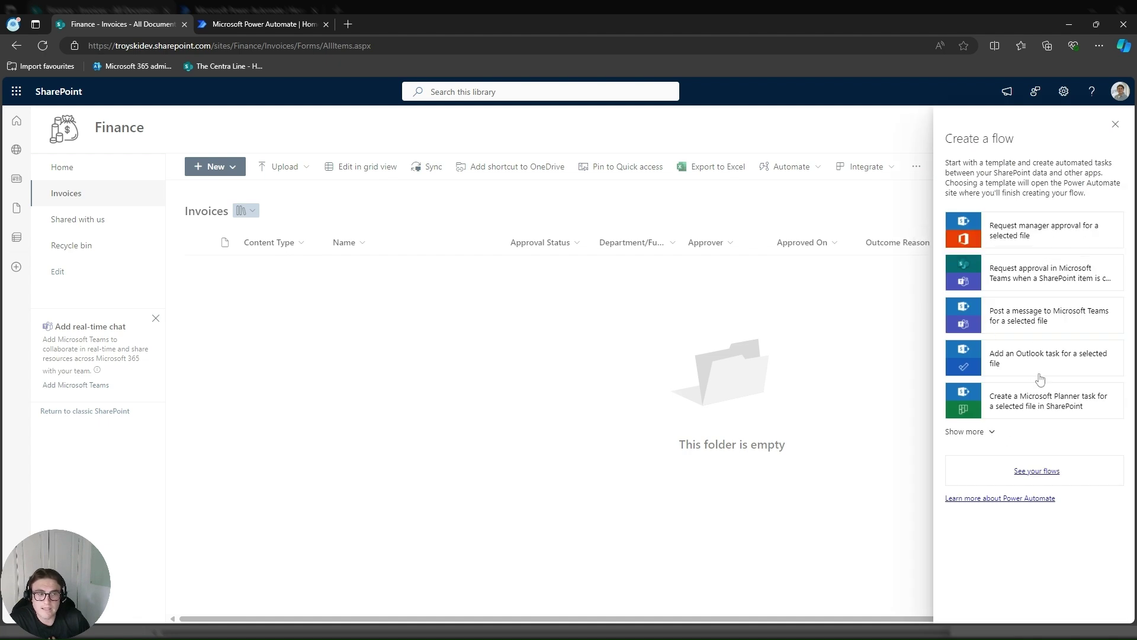
left_click(1115, 124)
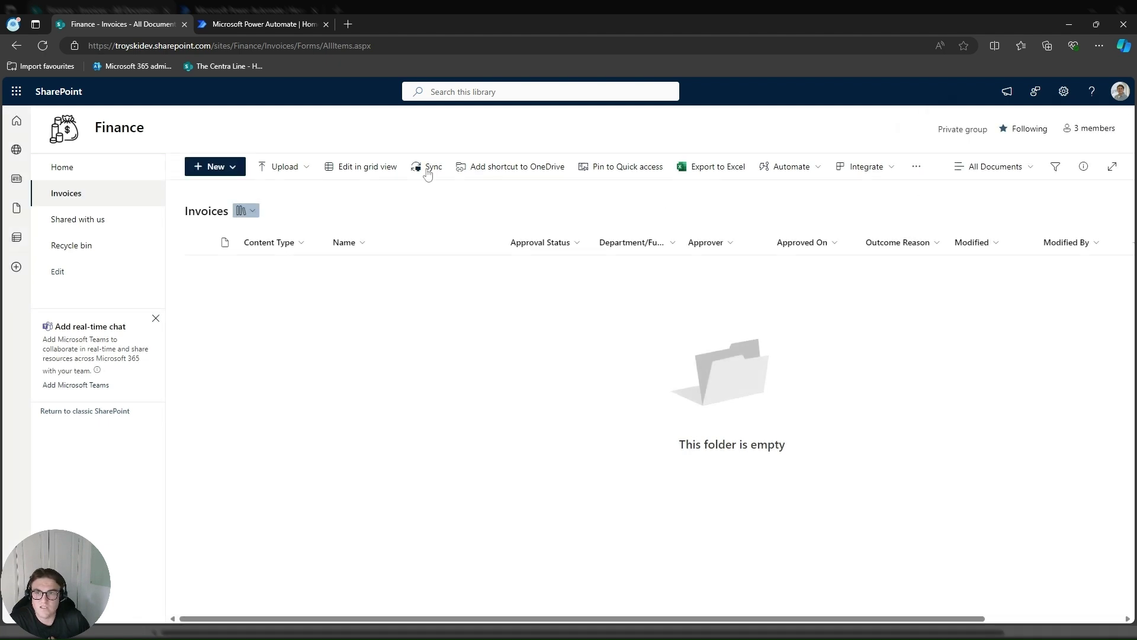
- Switch to Power Automate and create an instant cloud flow named Invoice Approvals with the SharePoint trigger For a selected file
left_click(265, 27)
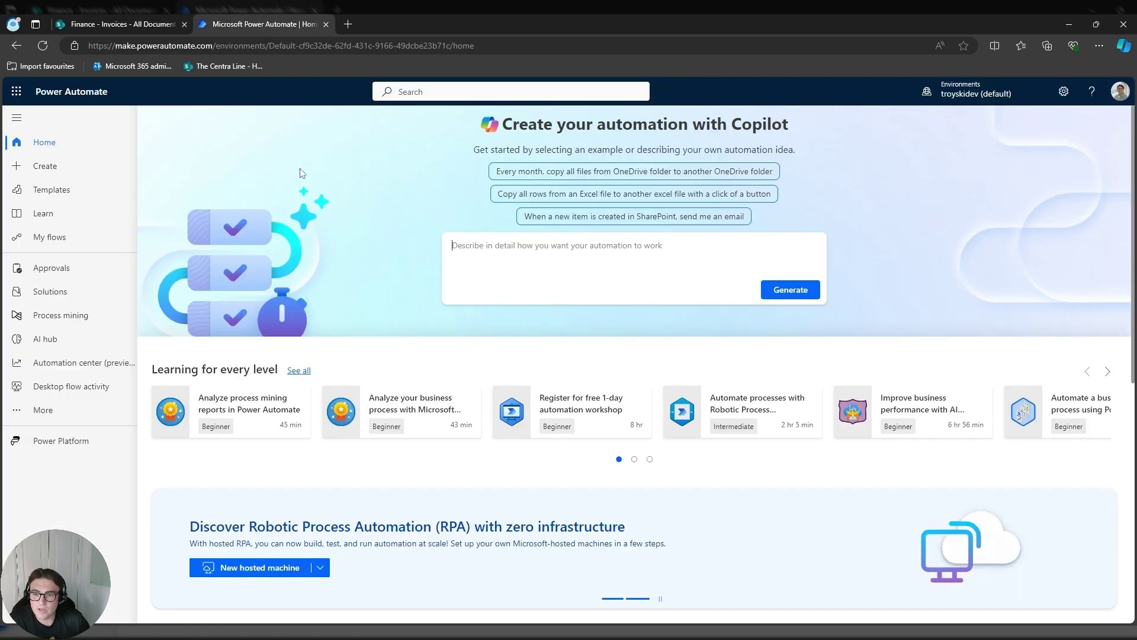
left_click(47, 169)
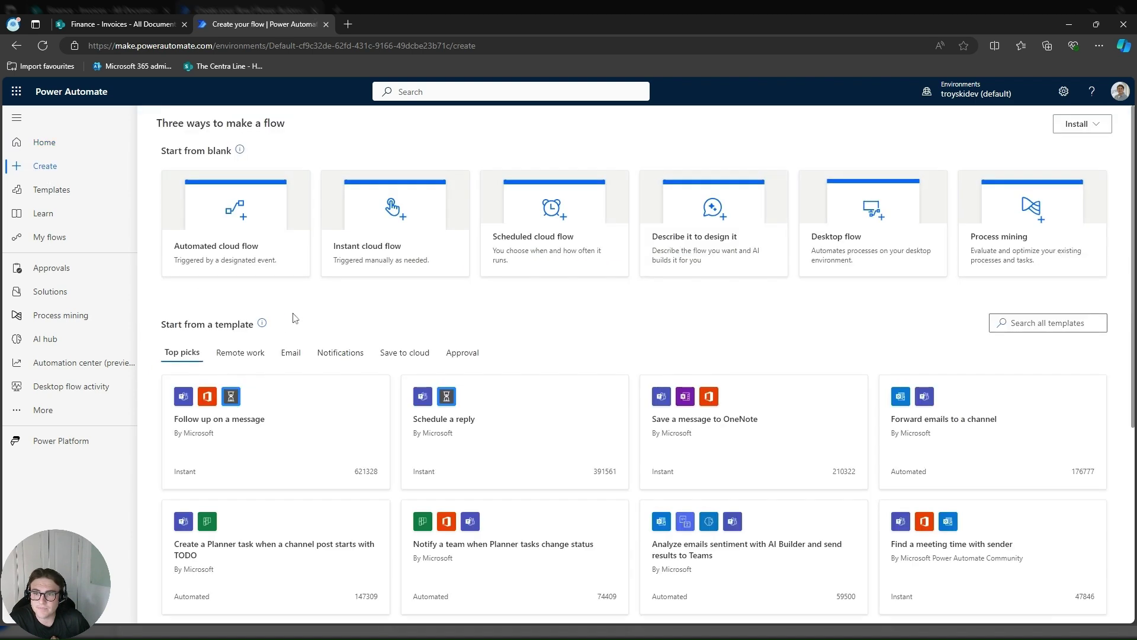
left_click(412, 248)
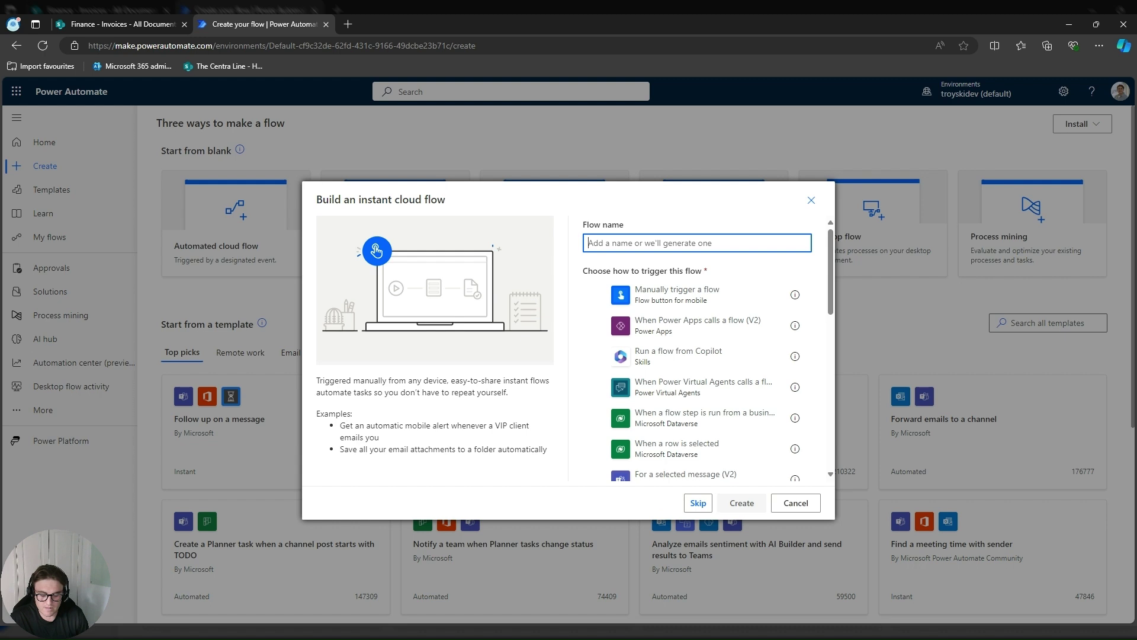
type("App")
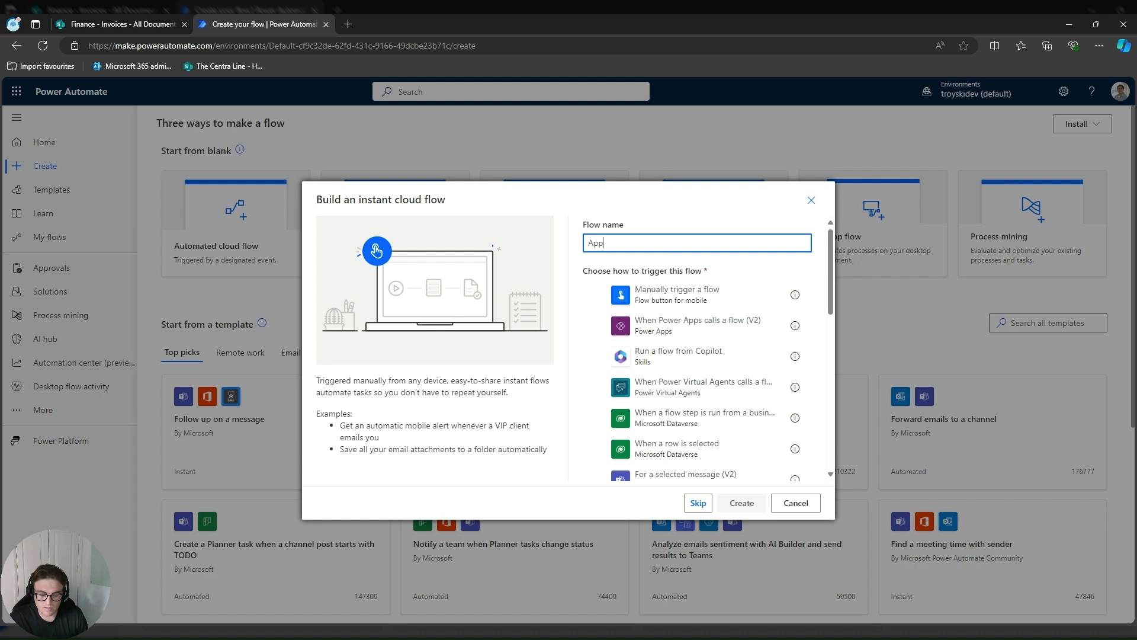
key("BackSpace")
type("Invoice Approvals")
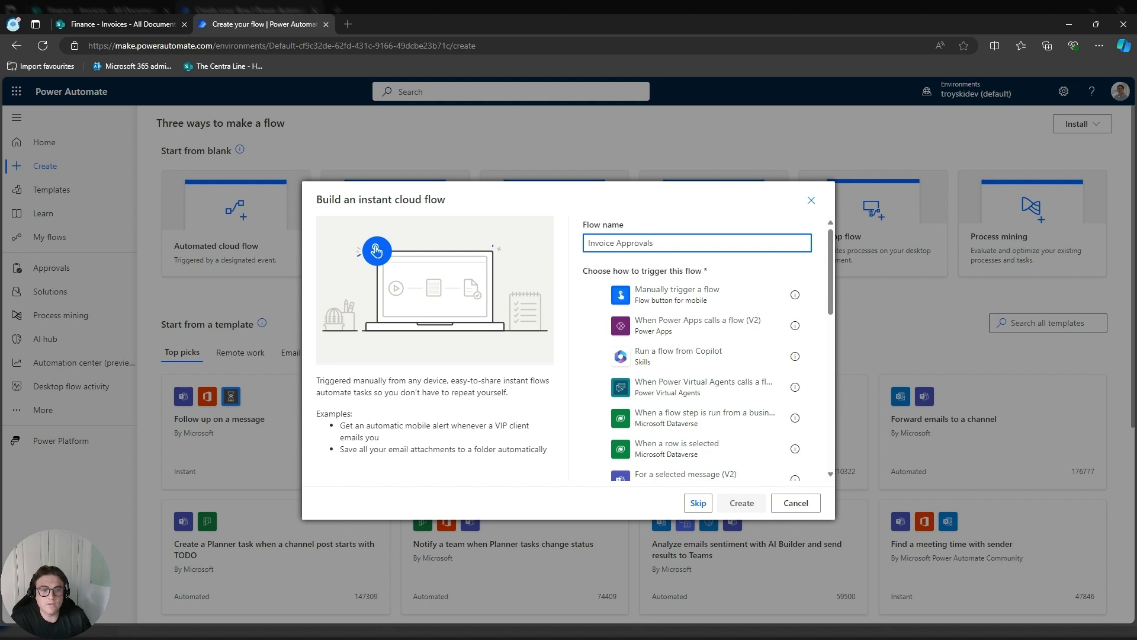
scroll(651, 314, "down", 10)
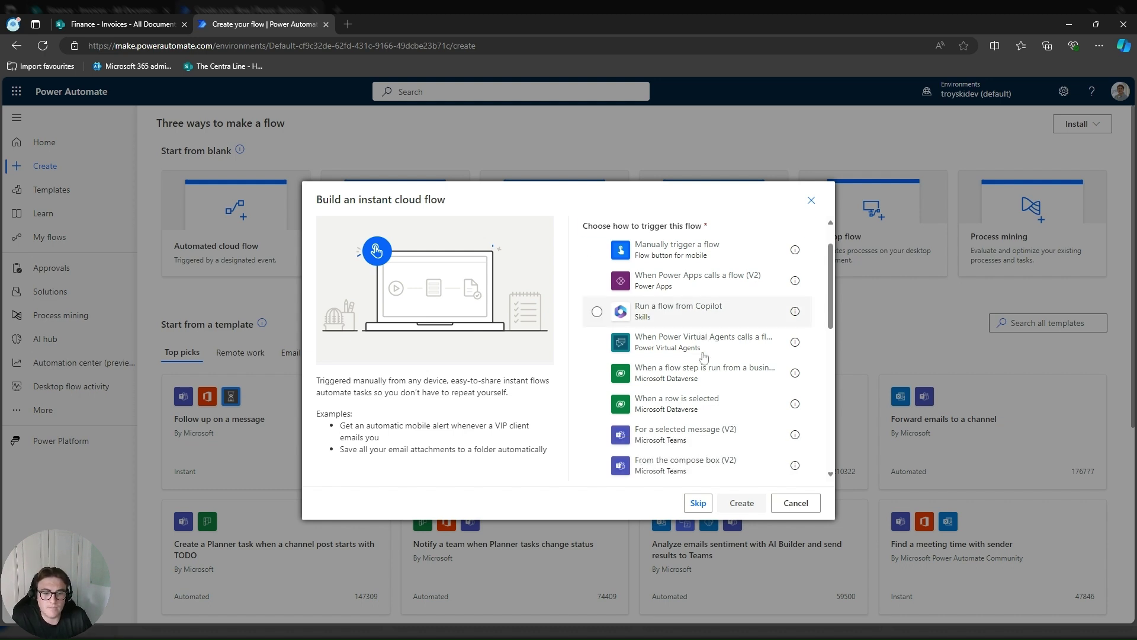
scroll(680, 314, "up", 1)
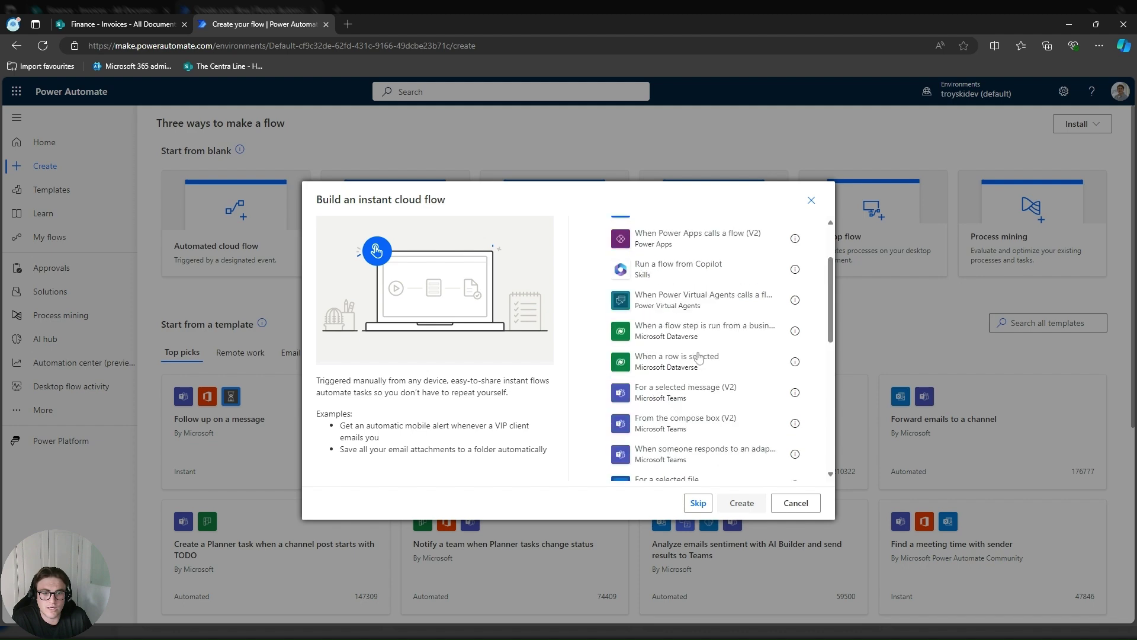
scroll(698, 379, "down", 1)
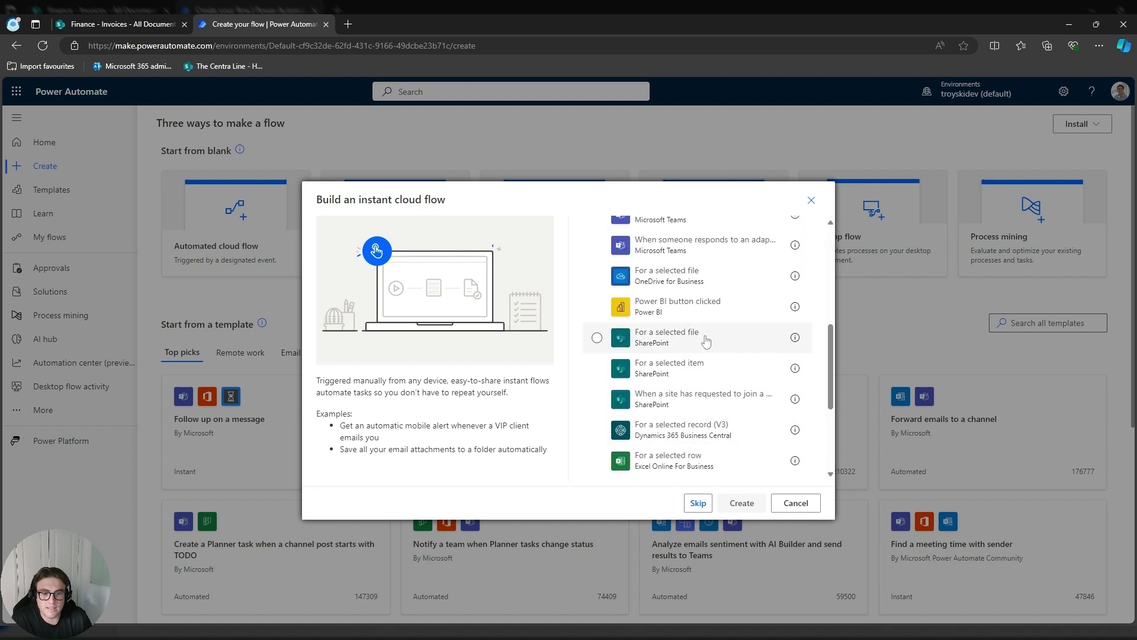
left_click(632, 337)
left_click(742, 503)
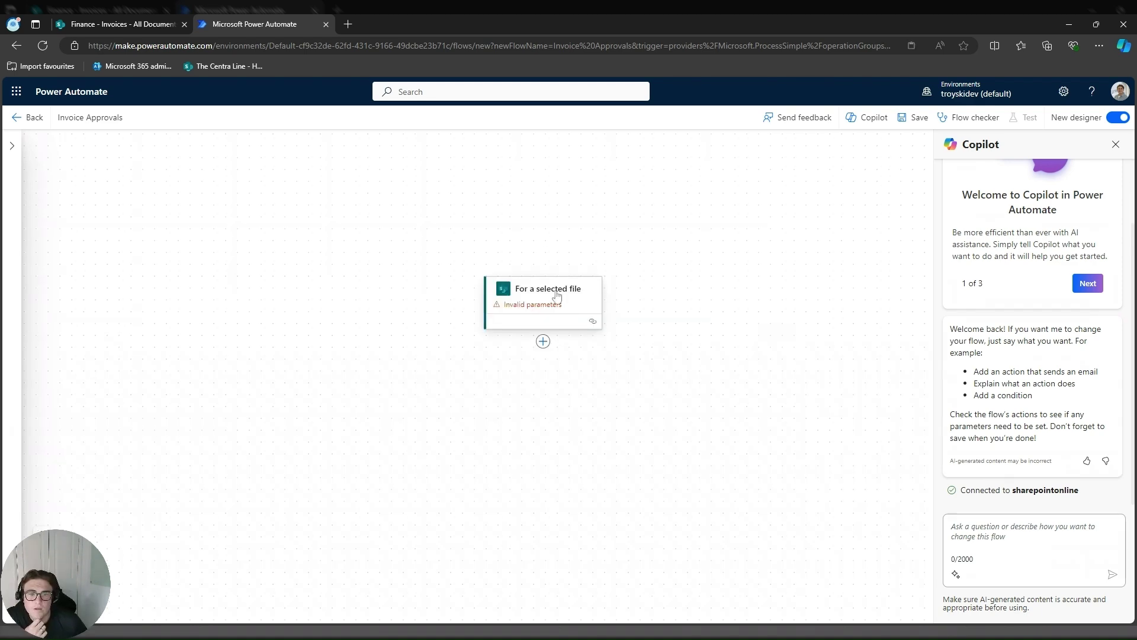
- Set the For a selected file trigger to the Finance site and the Invoices library
left_click(556, 296)
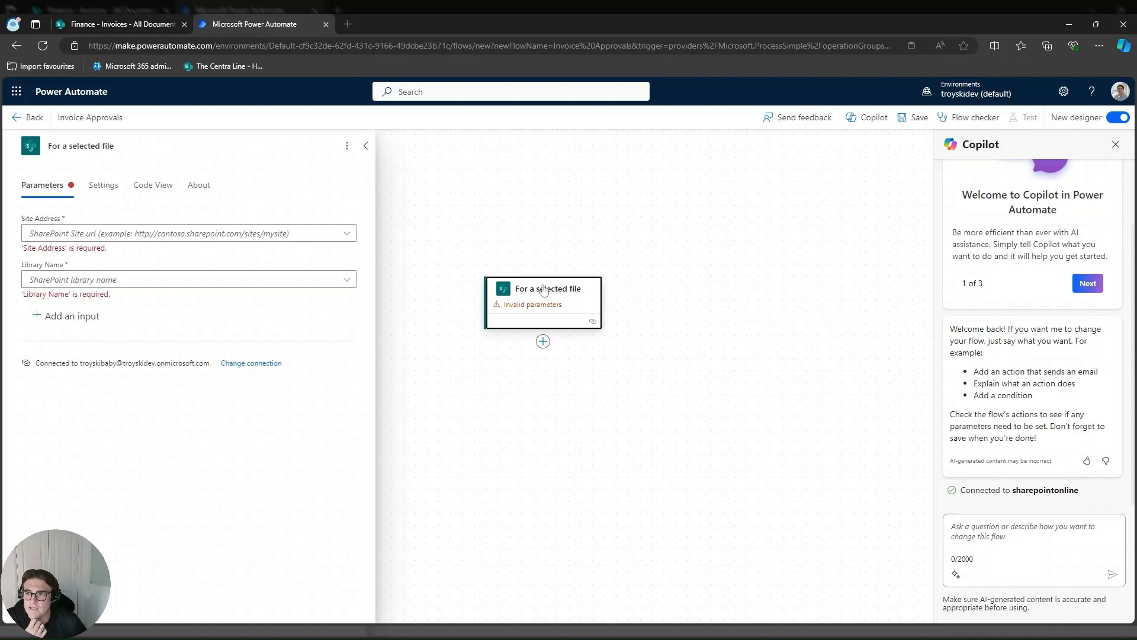
left_click(332, 233)
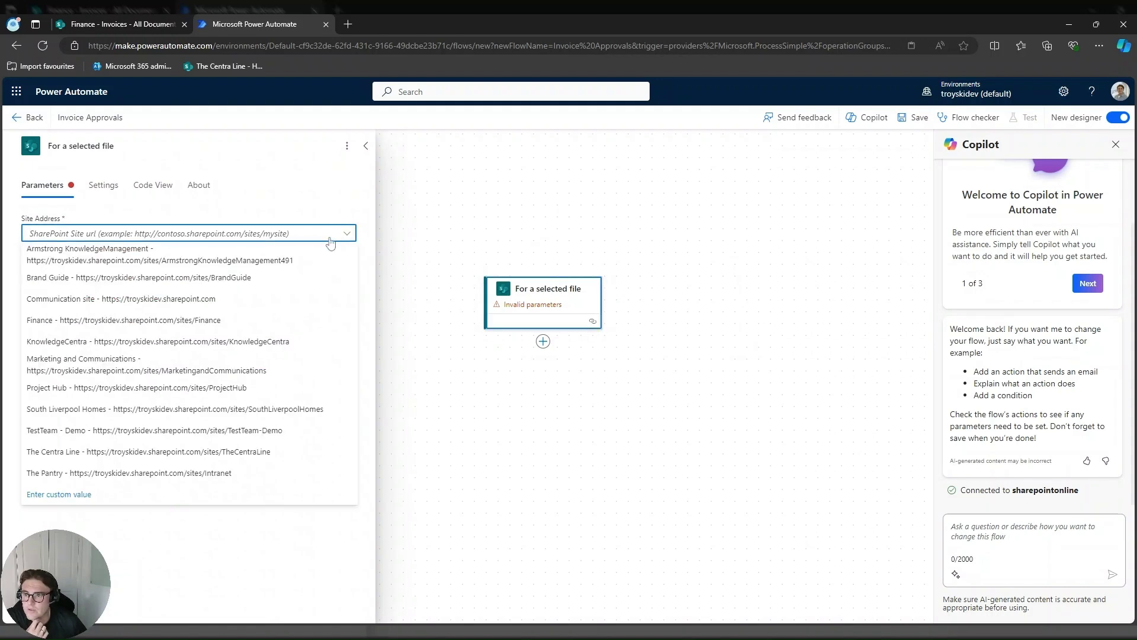
left_click(268, 319)
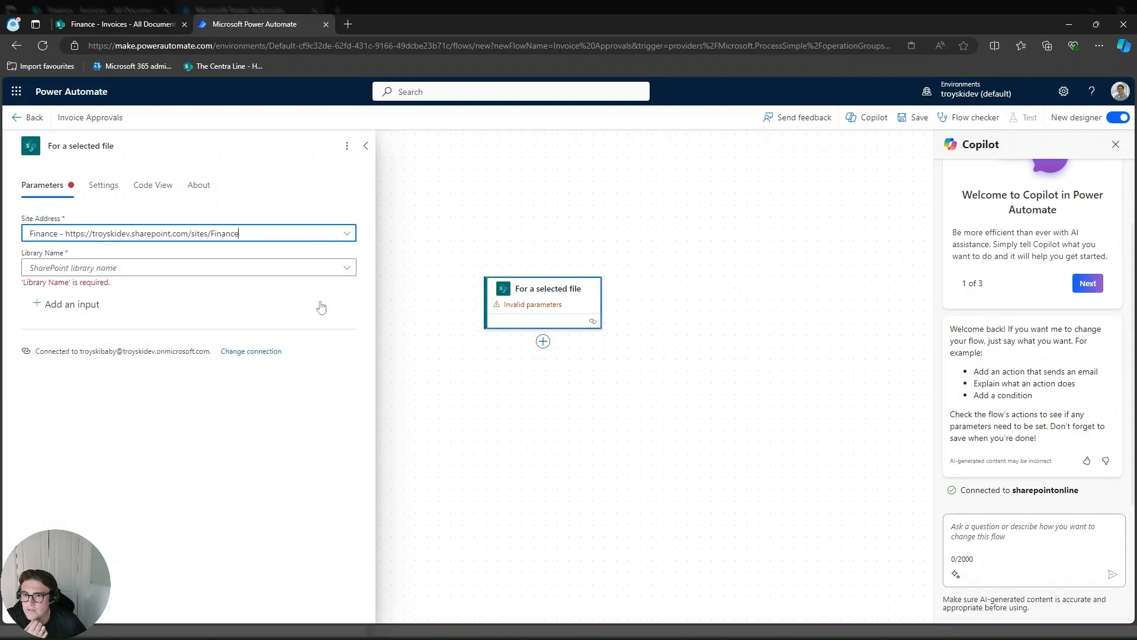
left_click(348, 270)
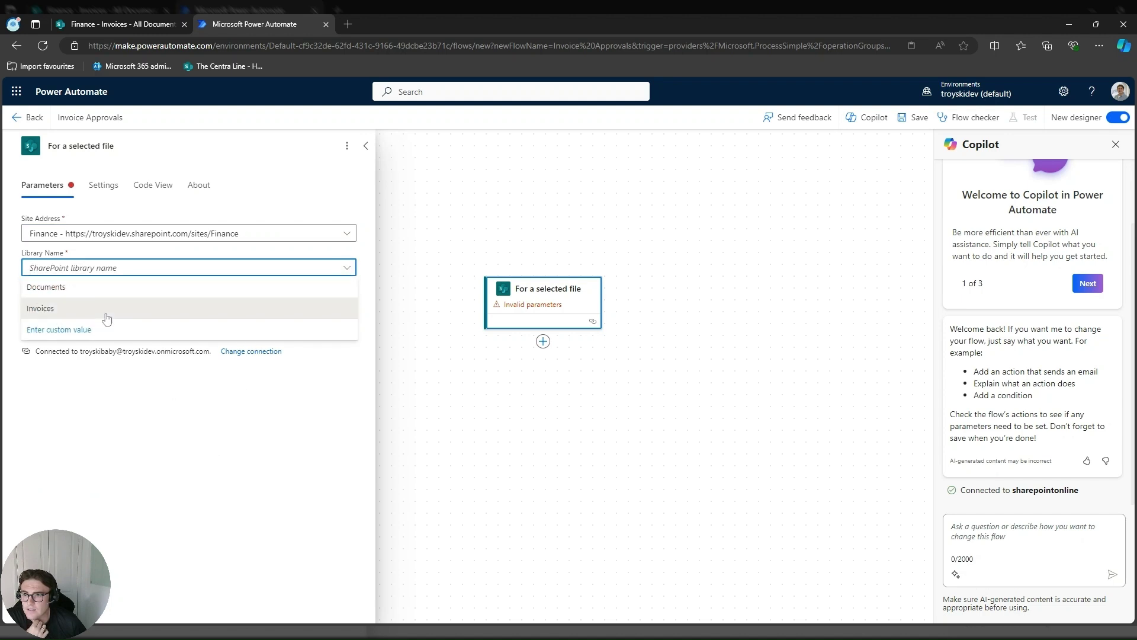
left_click(147, 308)
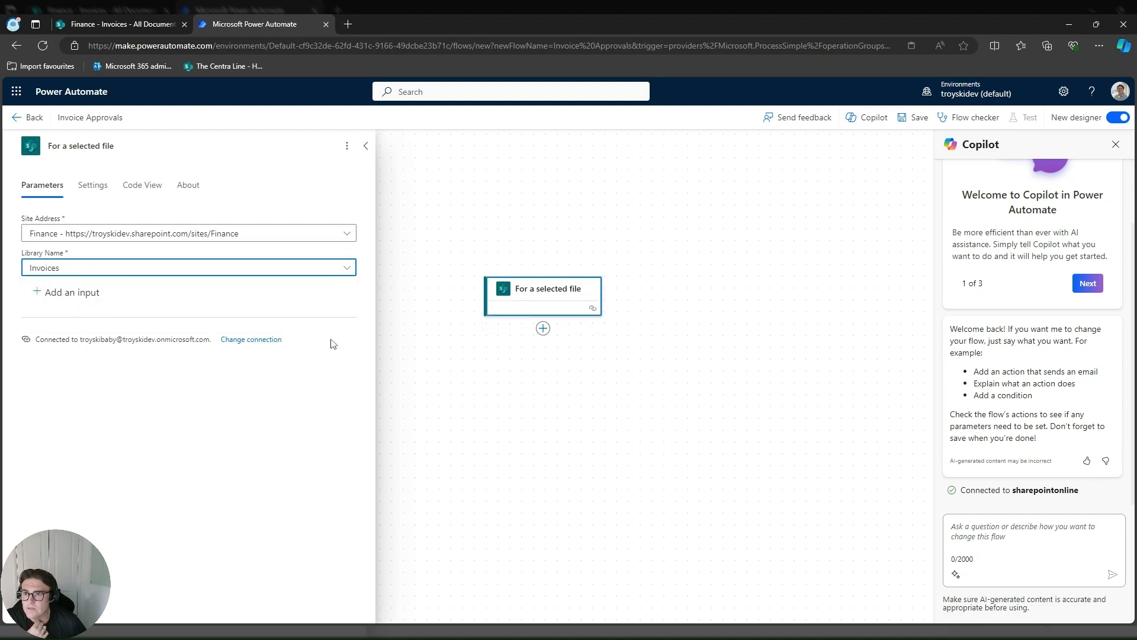
left_click(586, 388)
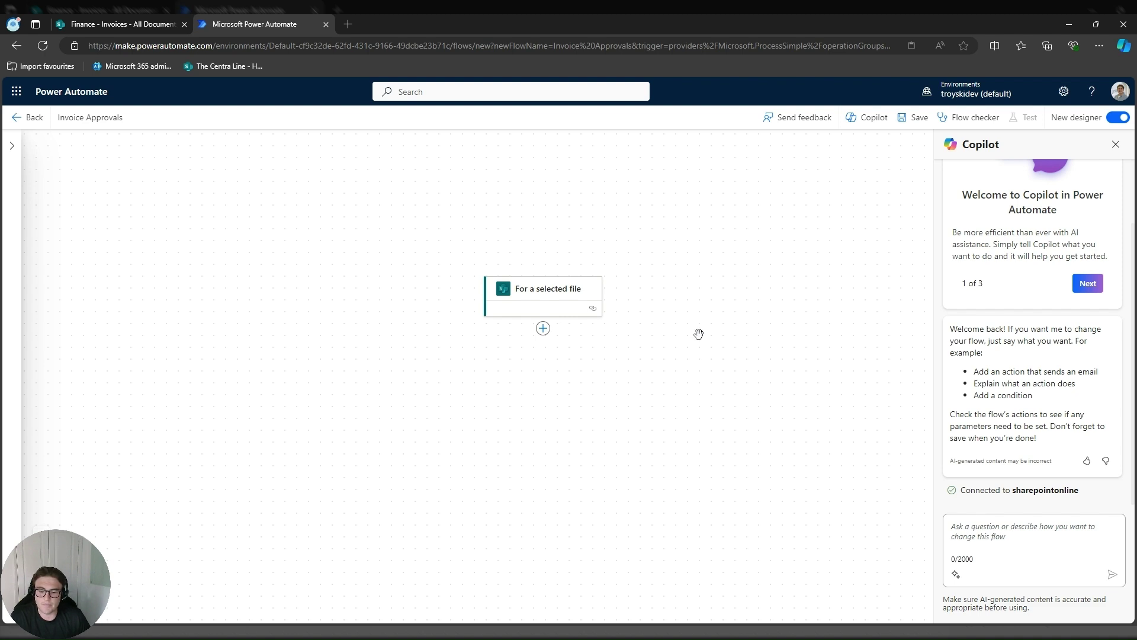
- Add a SharePoint Get file properties action after the For a selected file trigger
left_click(543, 329)
left_click(588, 332)
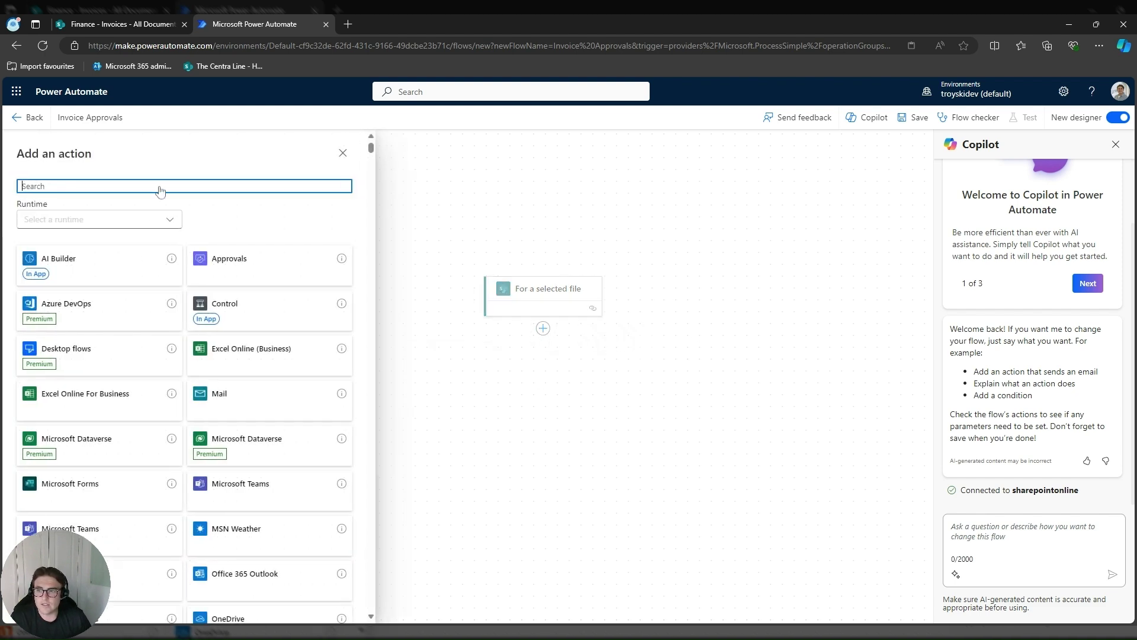
type("Get fil pr")
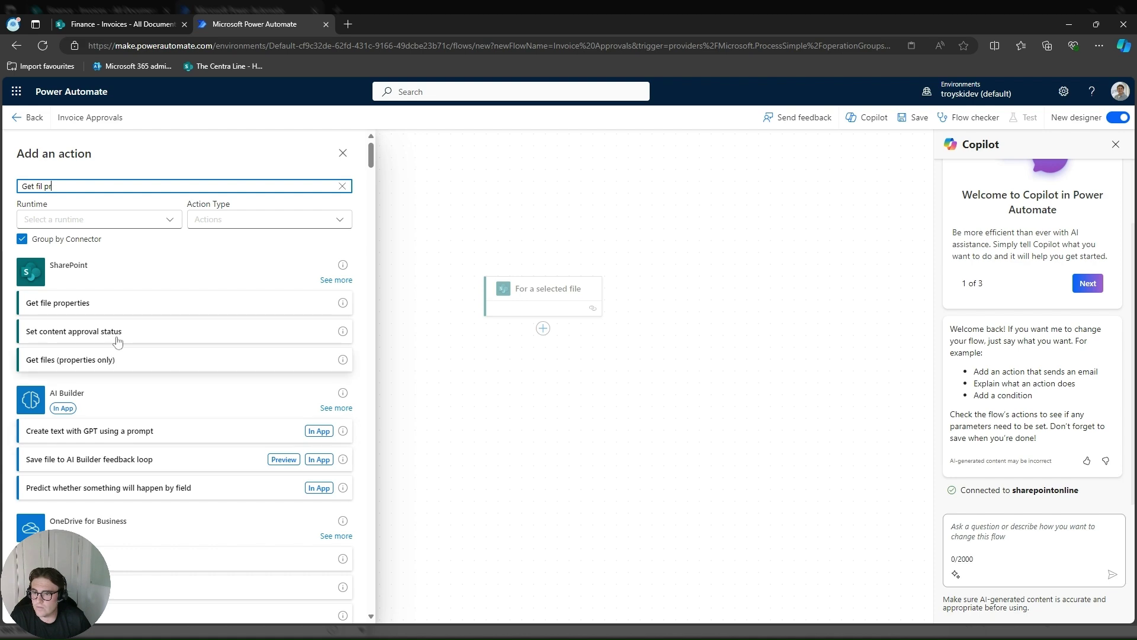
left_click(119, 310)
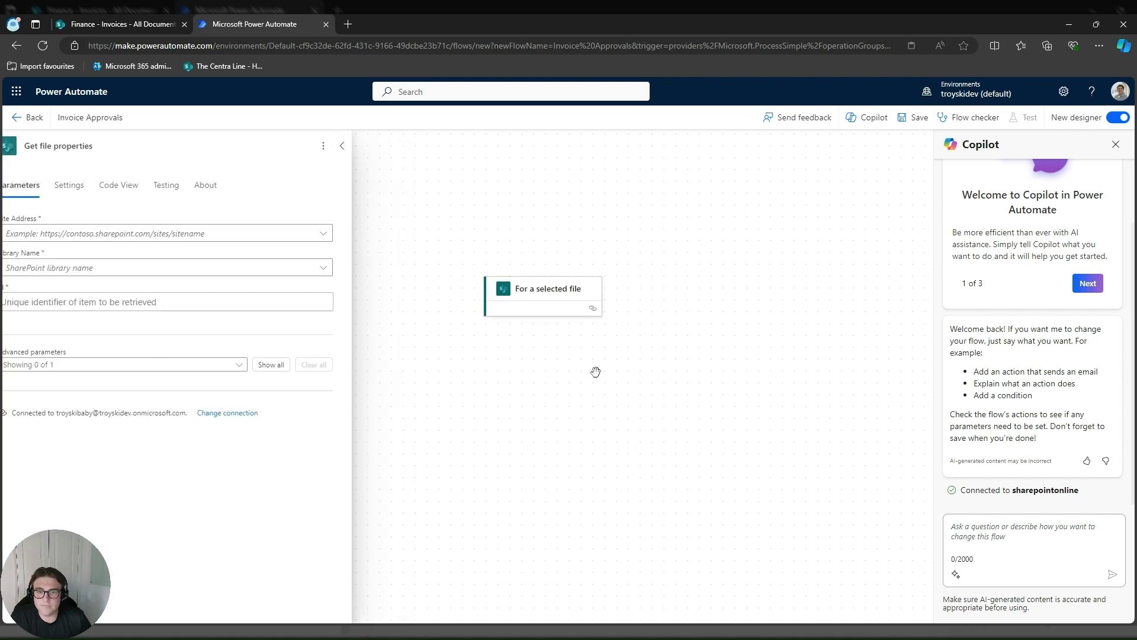
- Set Get file properties to the Finance site and Invoices library, with the ID from For a selected file as its Id
left_click(347, 235)
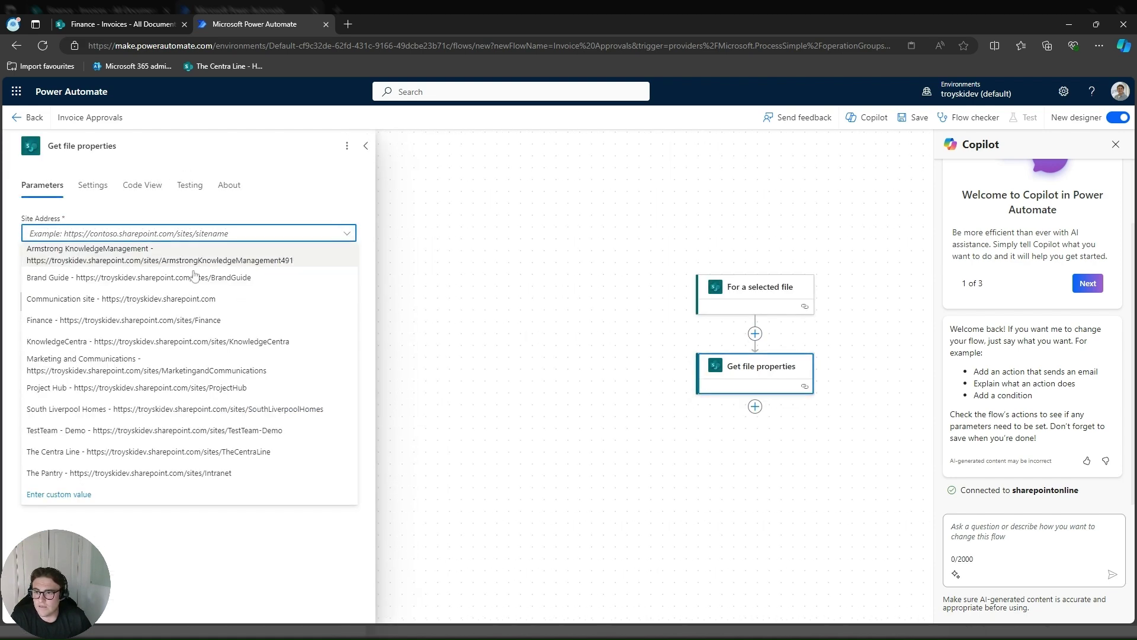
left_click(272, 320)
left_click(285, 269)
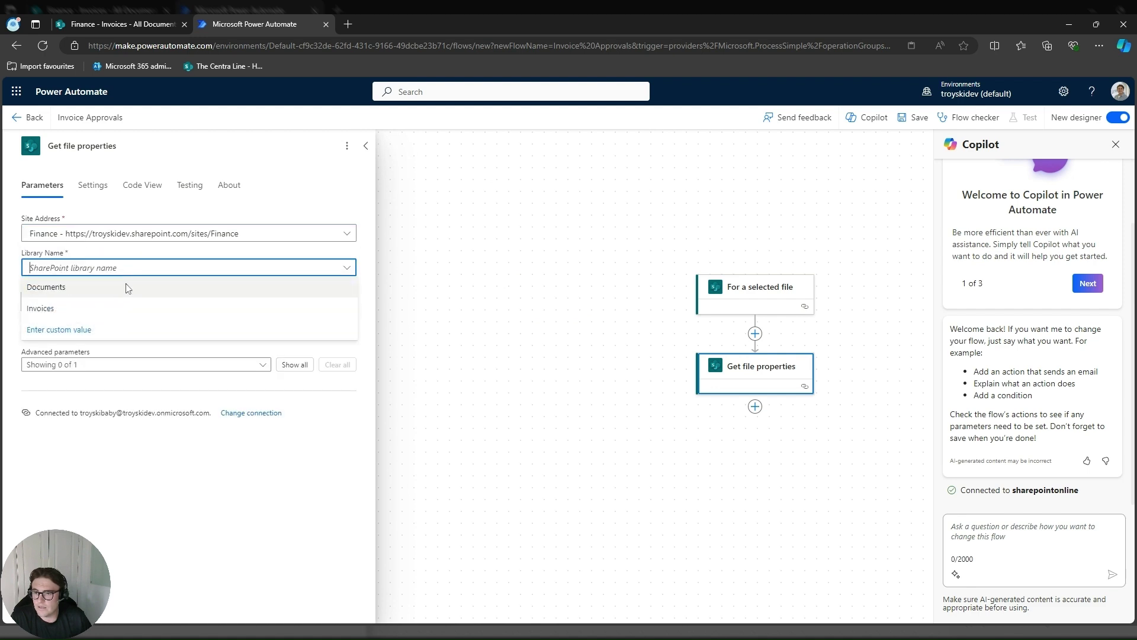
left_click(124, 307)
left_click(178, 302)
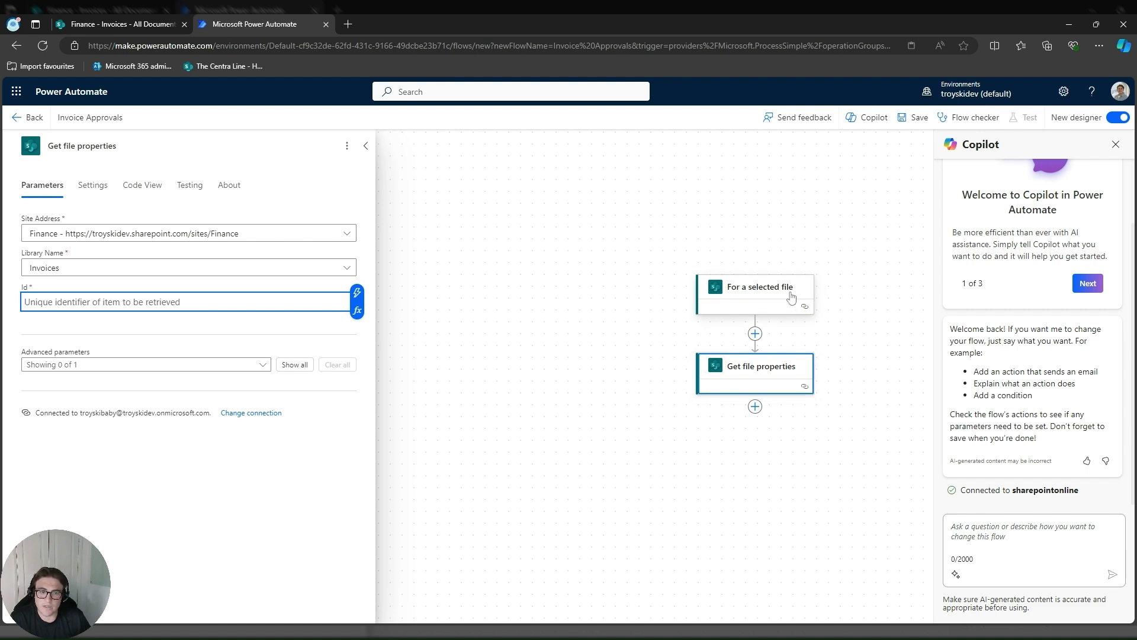
left_click(358, 295)
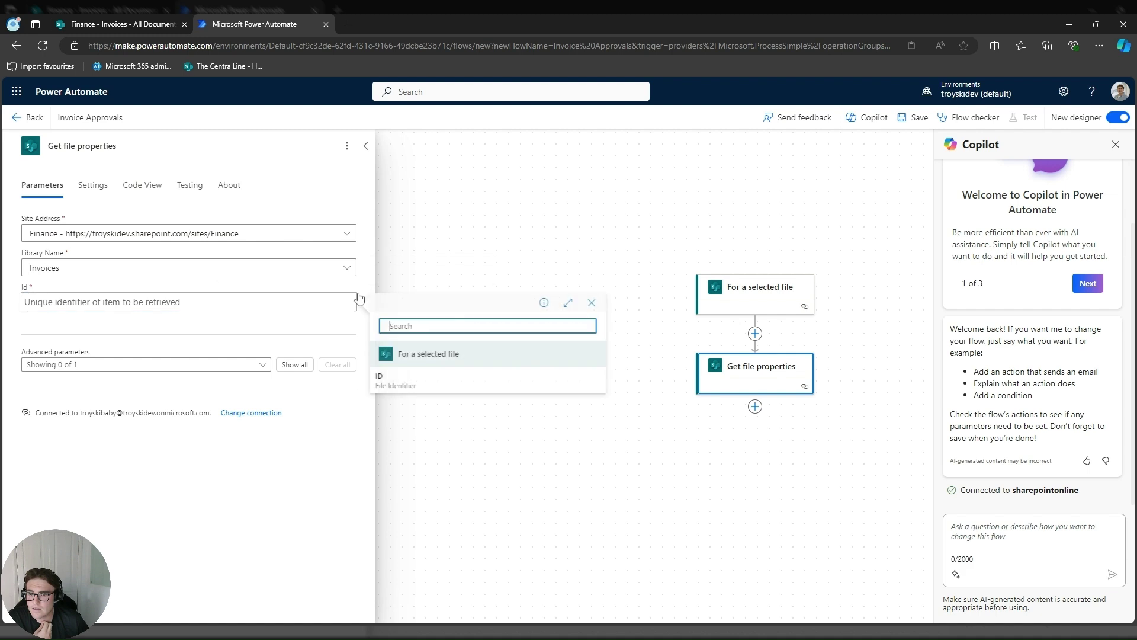
left_click(425, 385)
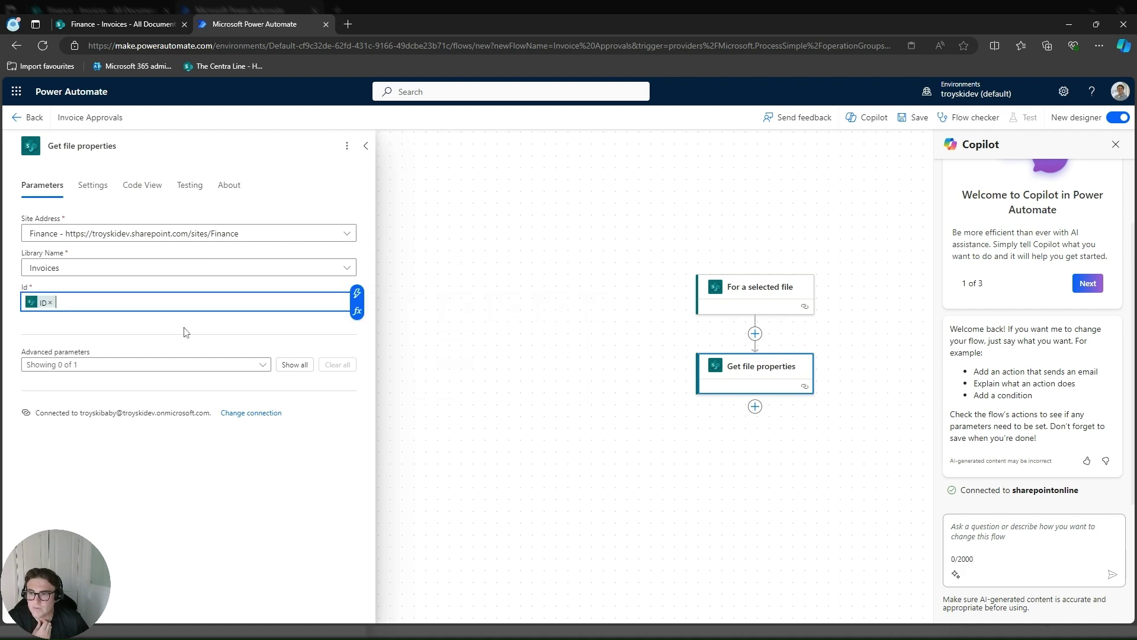
- Add the Approvals action Start and wait for an approval after Get file properties
left_click(526, 275)
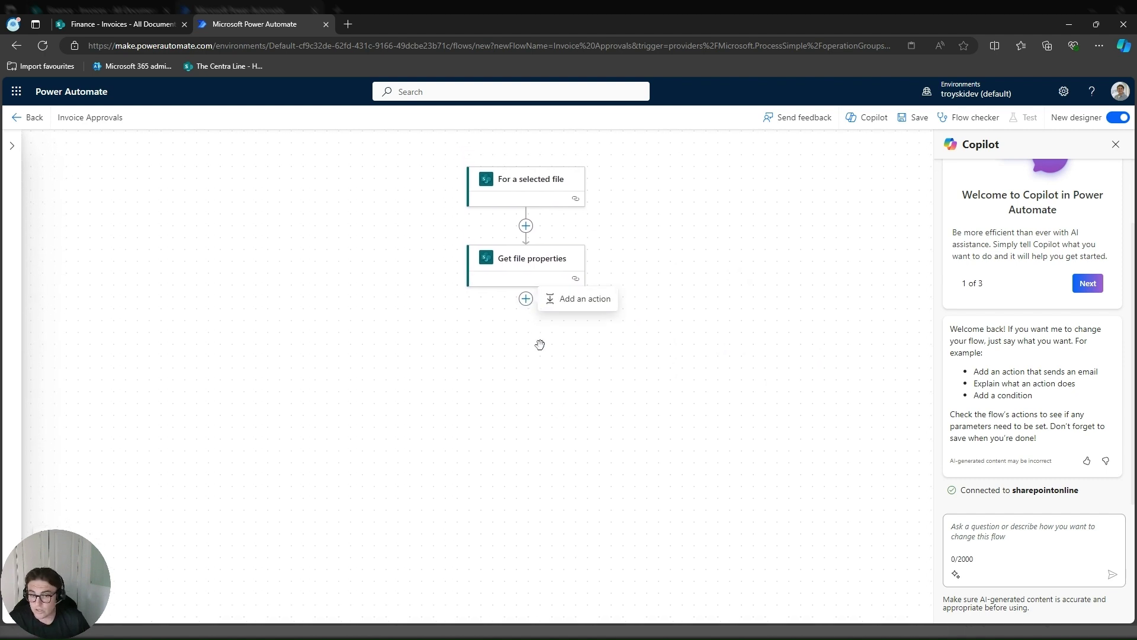
left_click(578, 301)
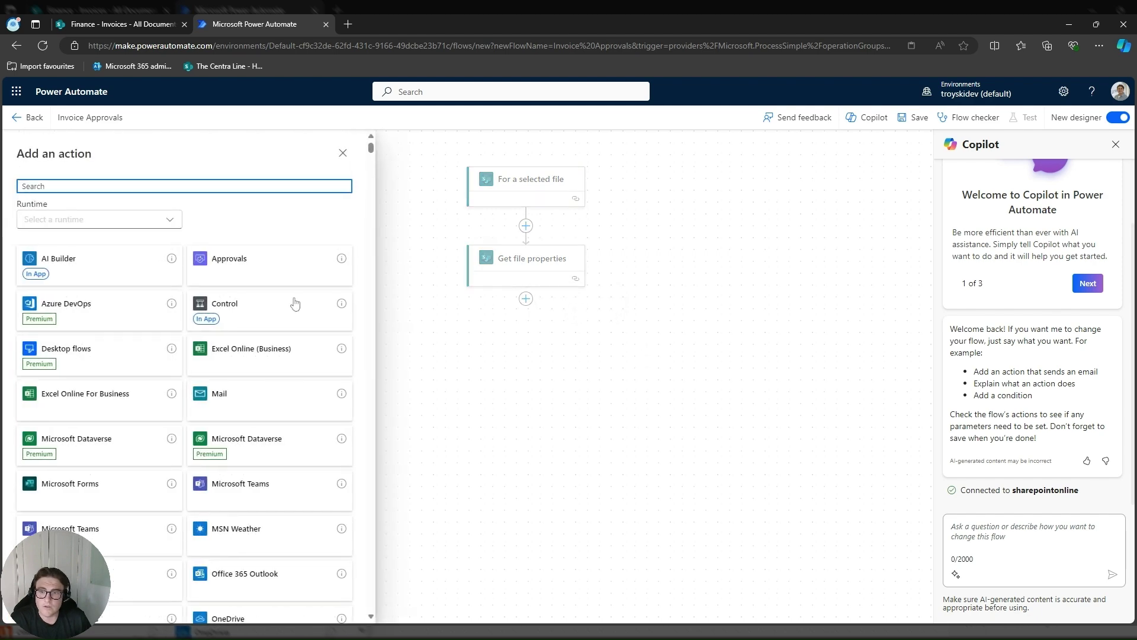
left_click(267, 262)
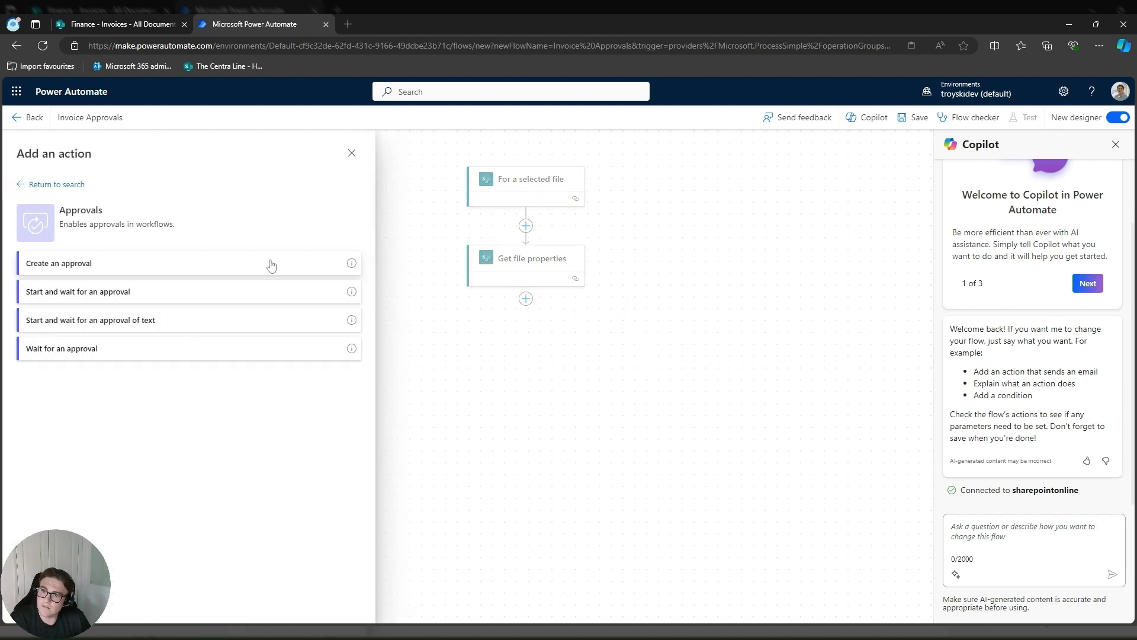
left_click(157, 302)
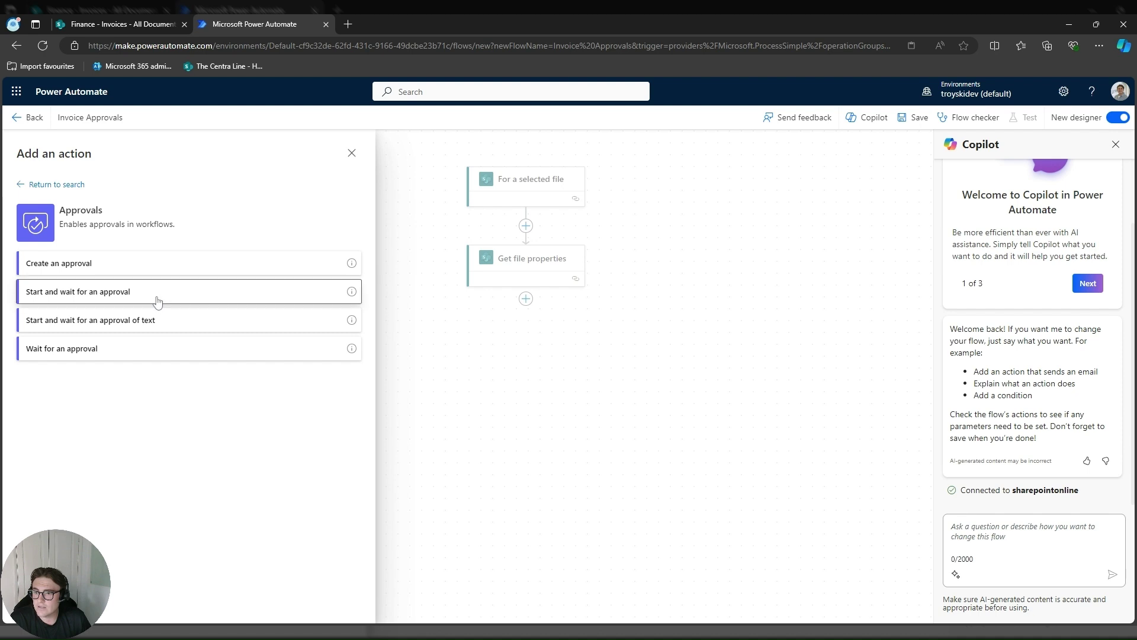
- Set the approval type to Approve/Reject - First to respond and the title to "Invoice requires your approval"
left_click(348, 234)
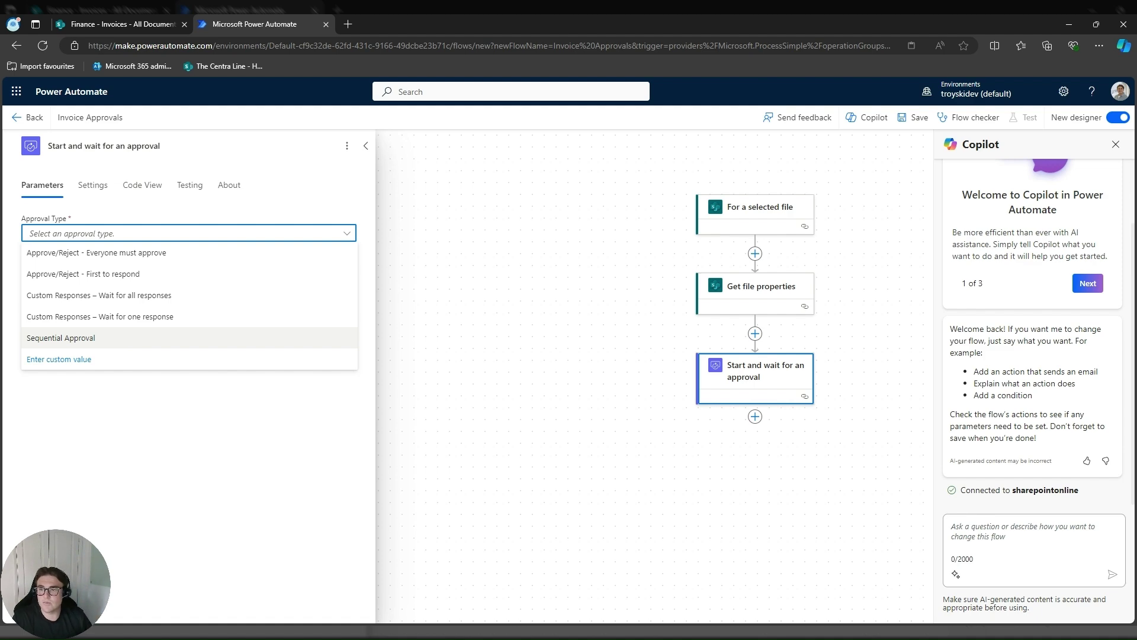
left_click(174, 276)
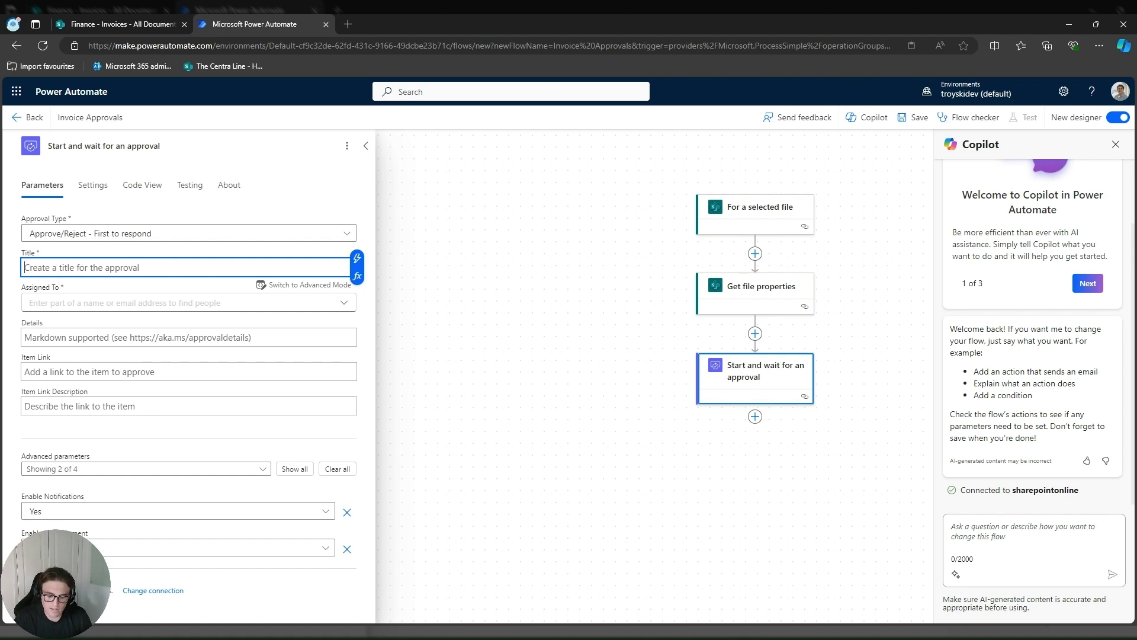
type("Invoice re")
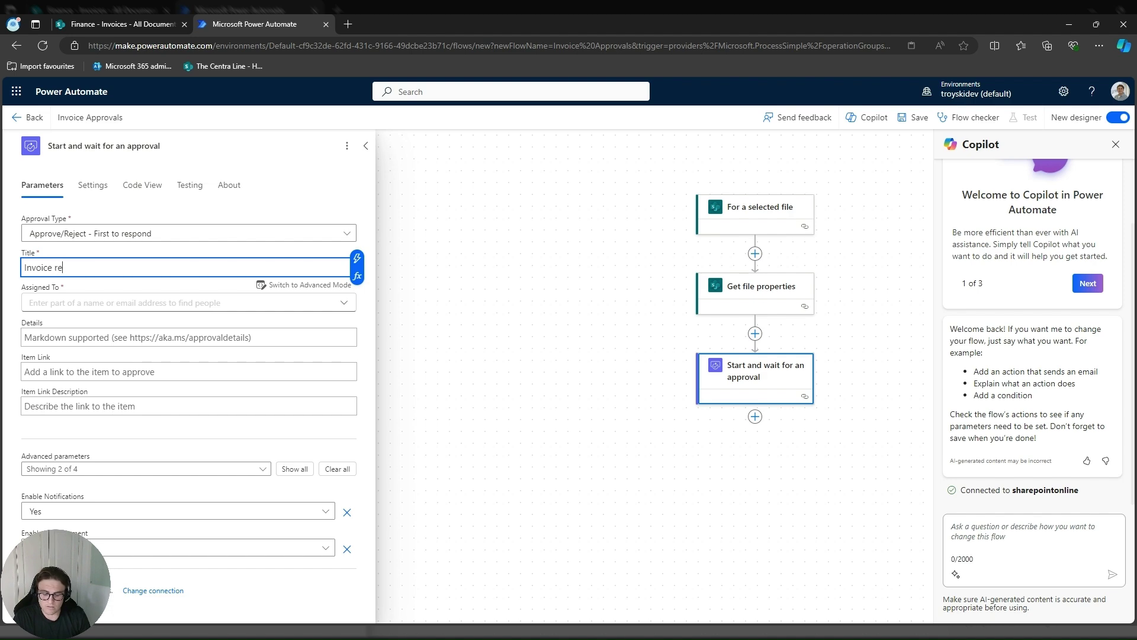
type("oval")
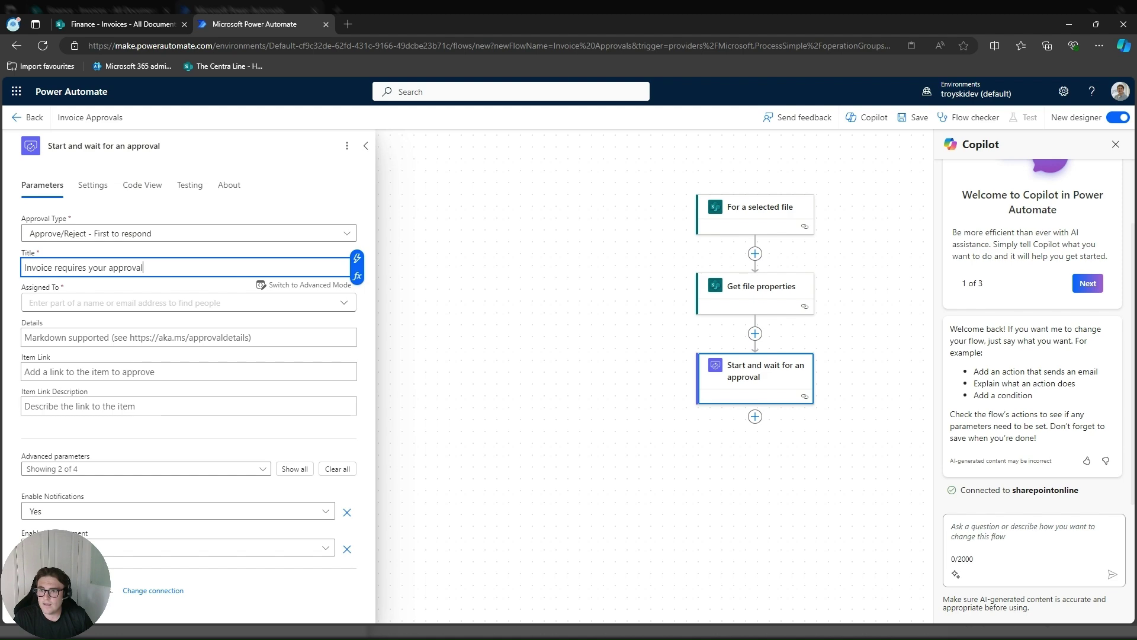
- Switch the approval's Assigned To field to advanced mode and fill it with Approver Email from Get file properties
left_click(207, 302)
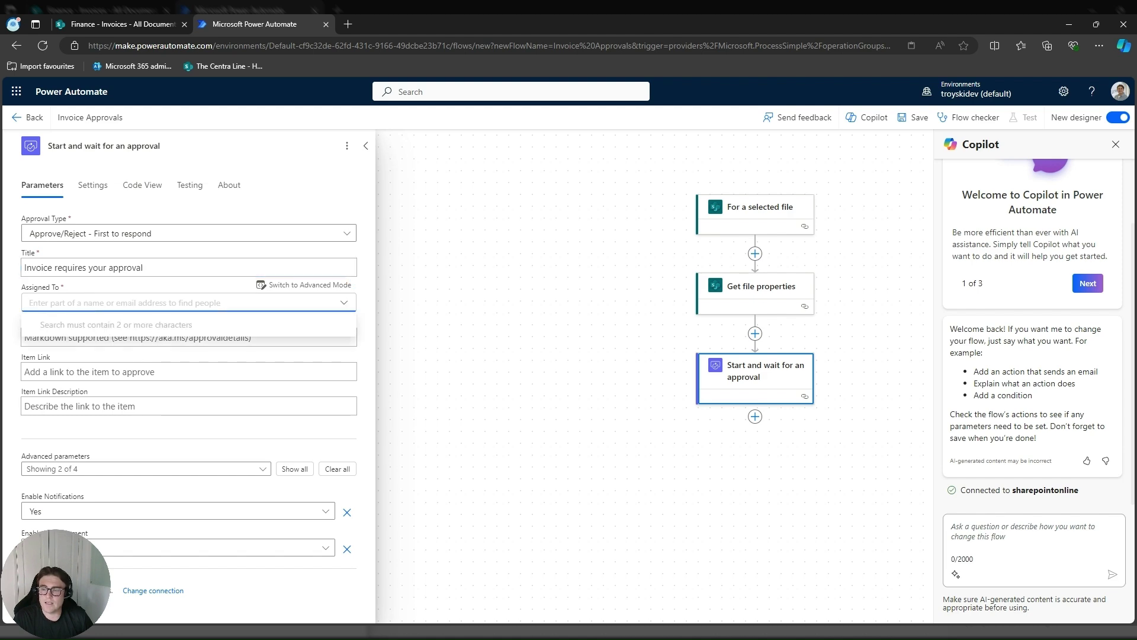
key("Escape")
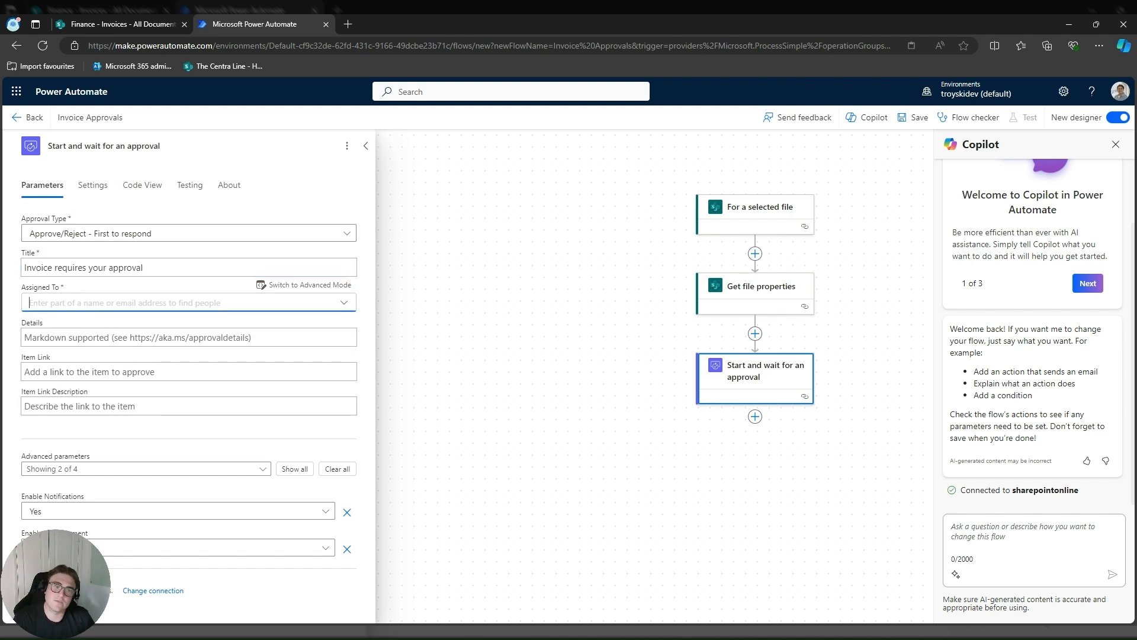
left_click(295, 287)
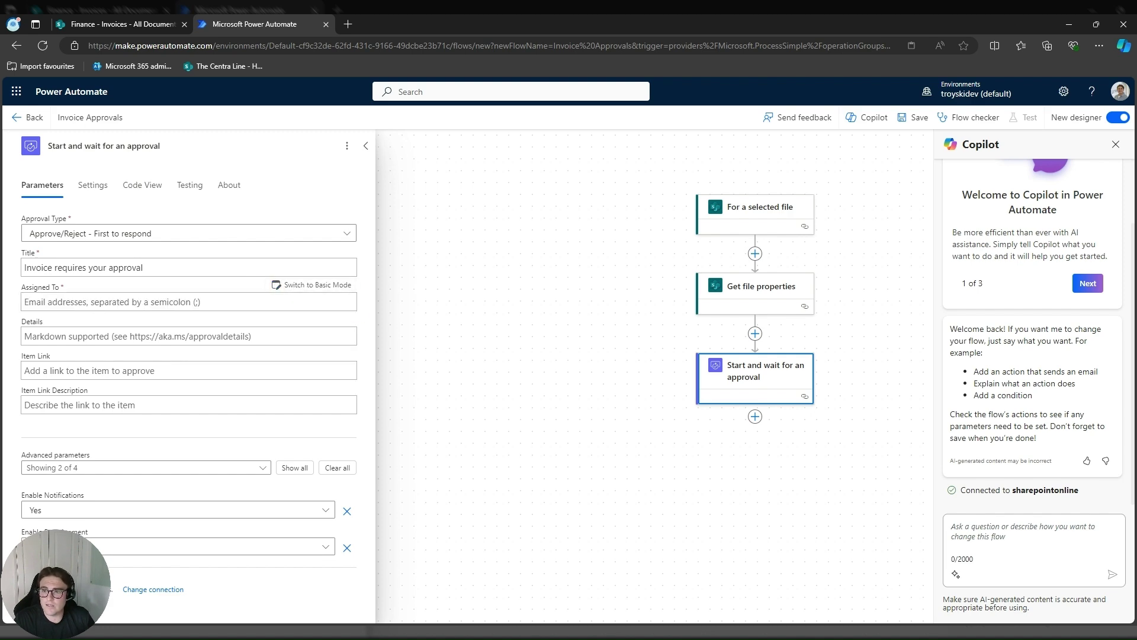
left_click(357, 292)
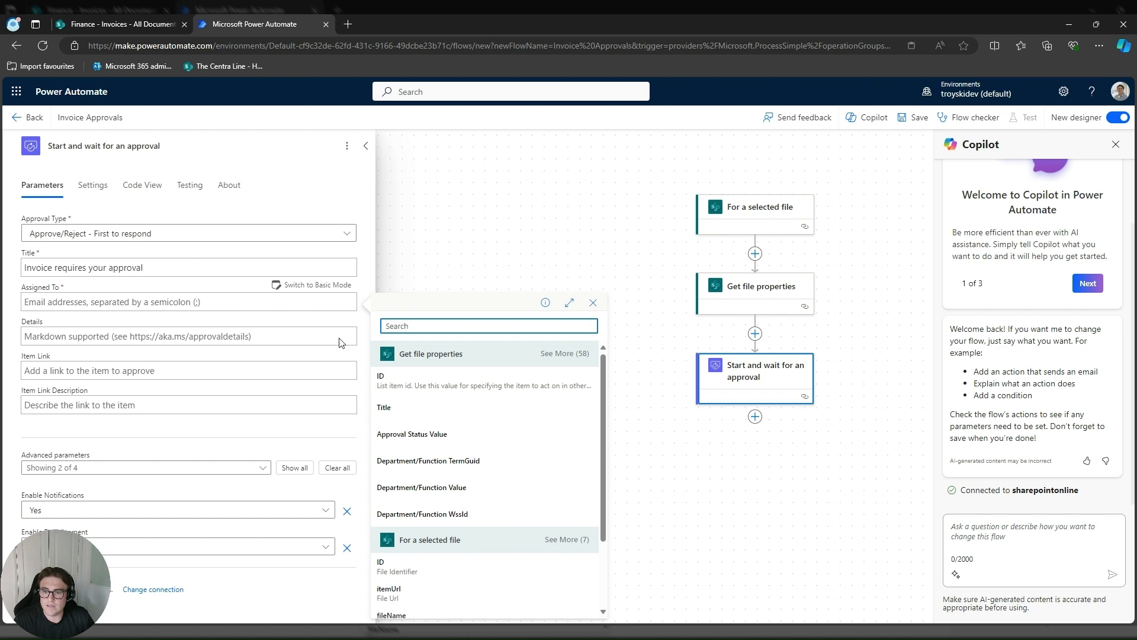
scroll(484, 437, "down", 3)
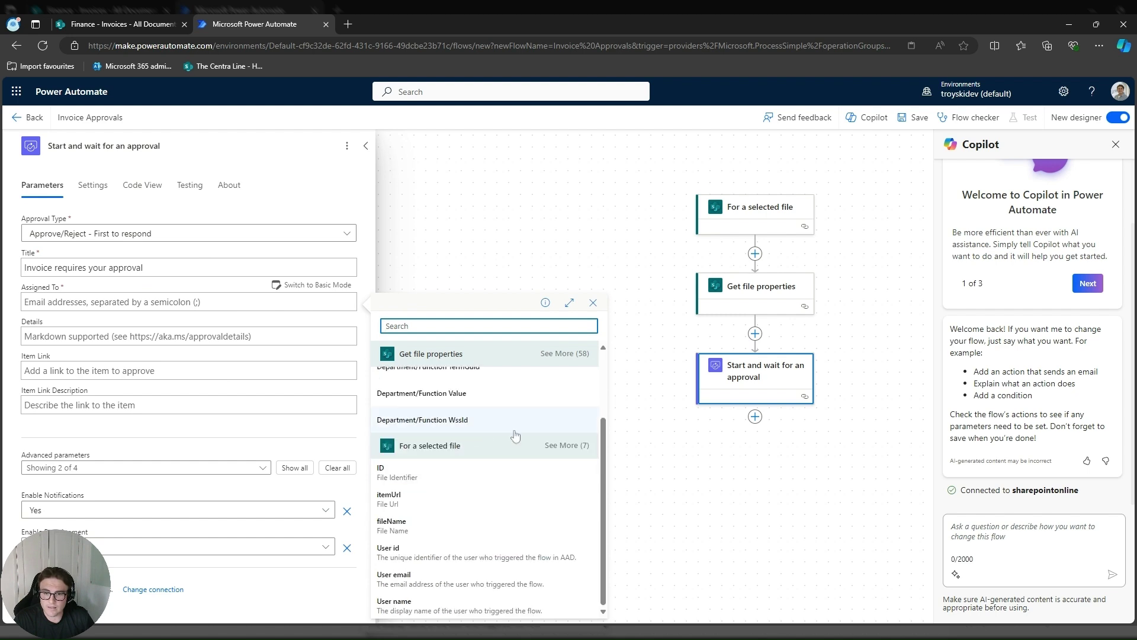
scroll(512, 445, "up", 3)
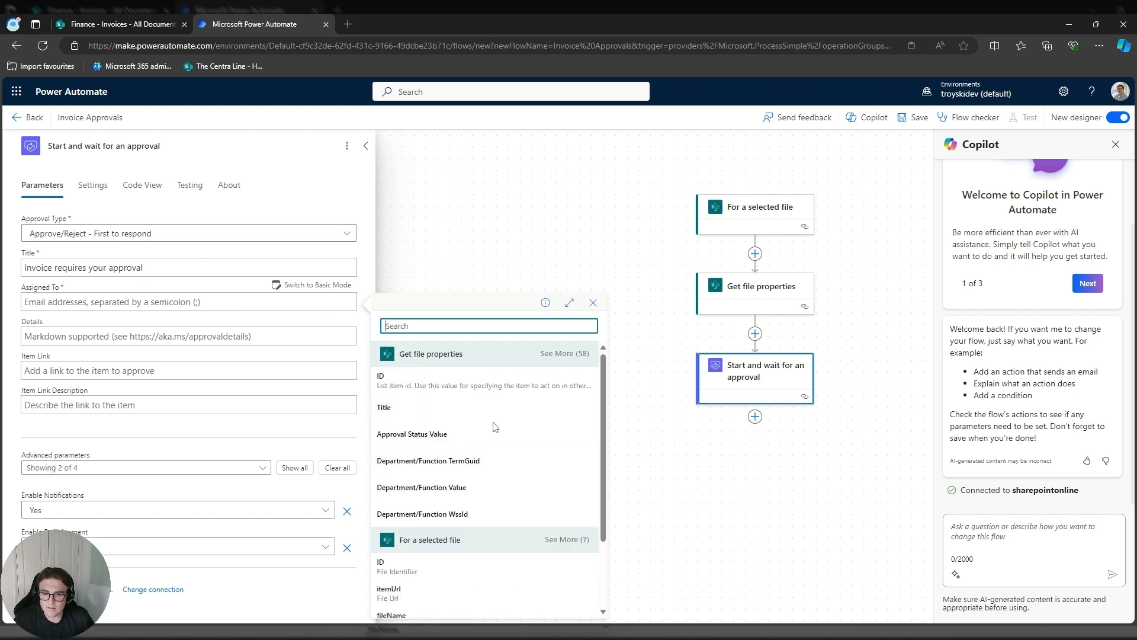
left_click(570, 358)
scroll(468, 450, "down", 4)
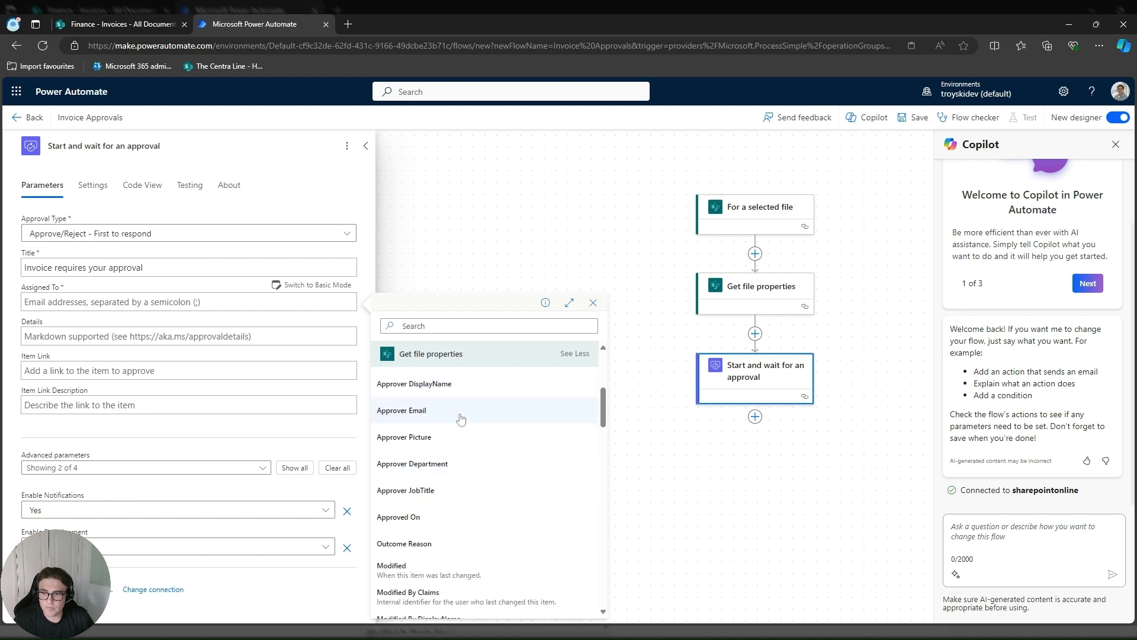
left_click(461, 419)
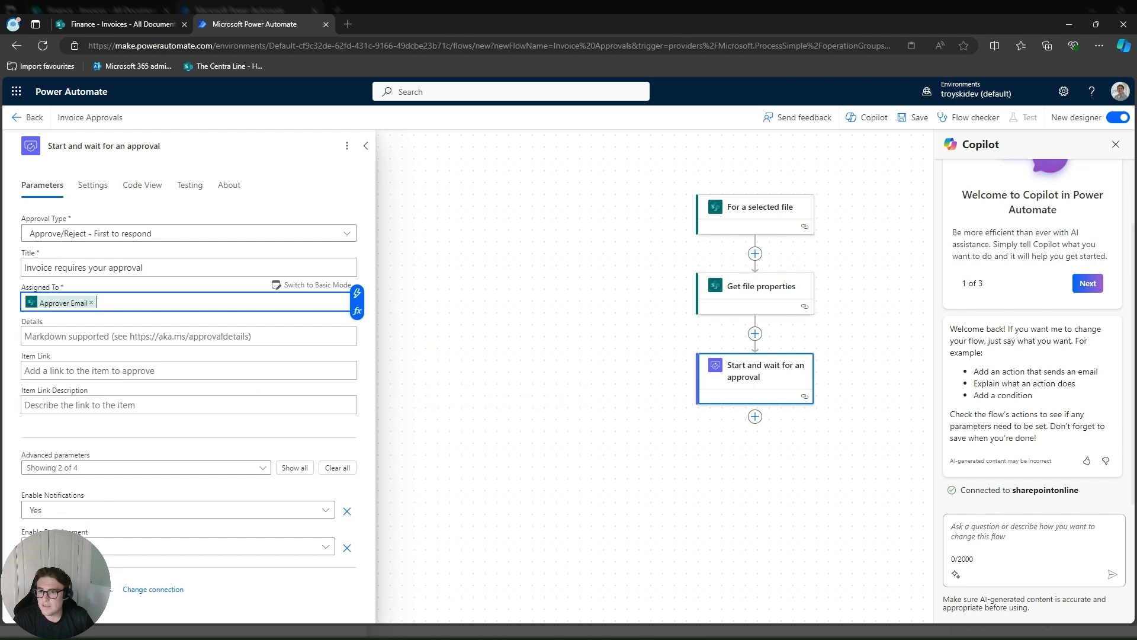
- Enter "The invoice attached, requires your approval." as the approval's details
left_click(24, 336)
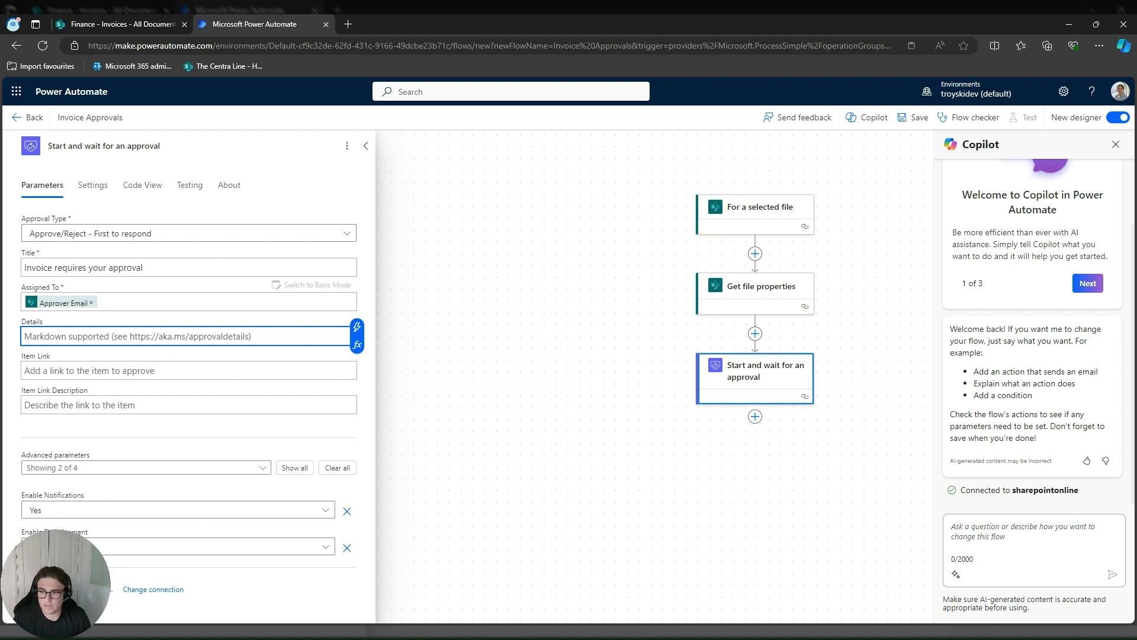
type("The ")
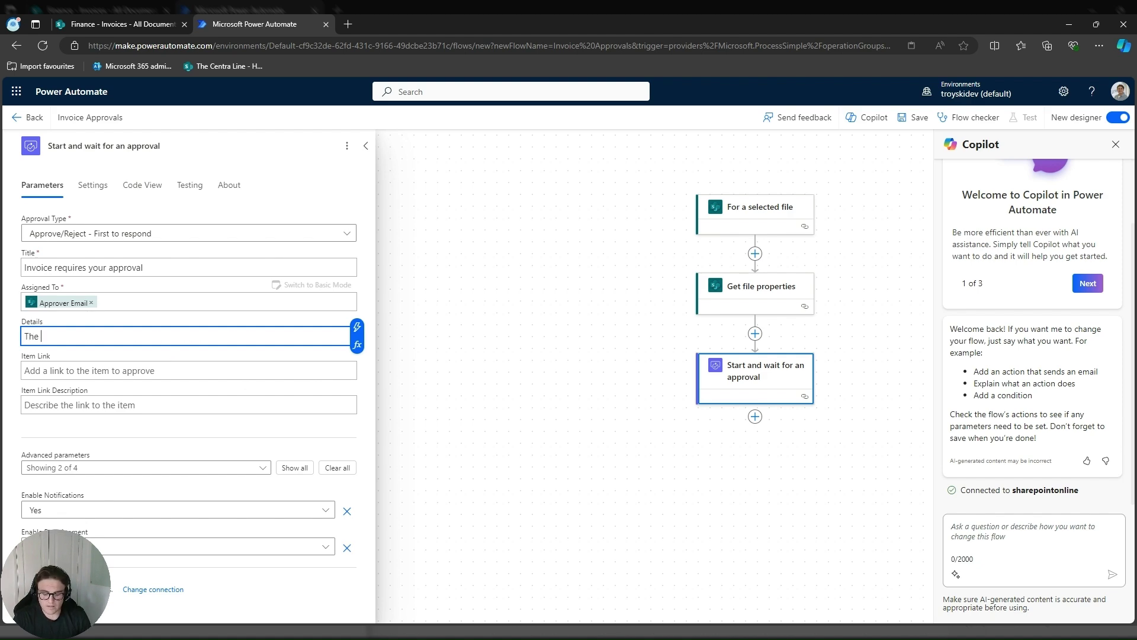
type("invoice attached, requires your approval.")
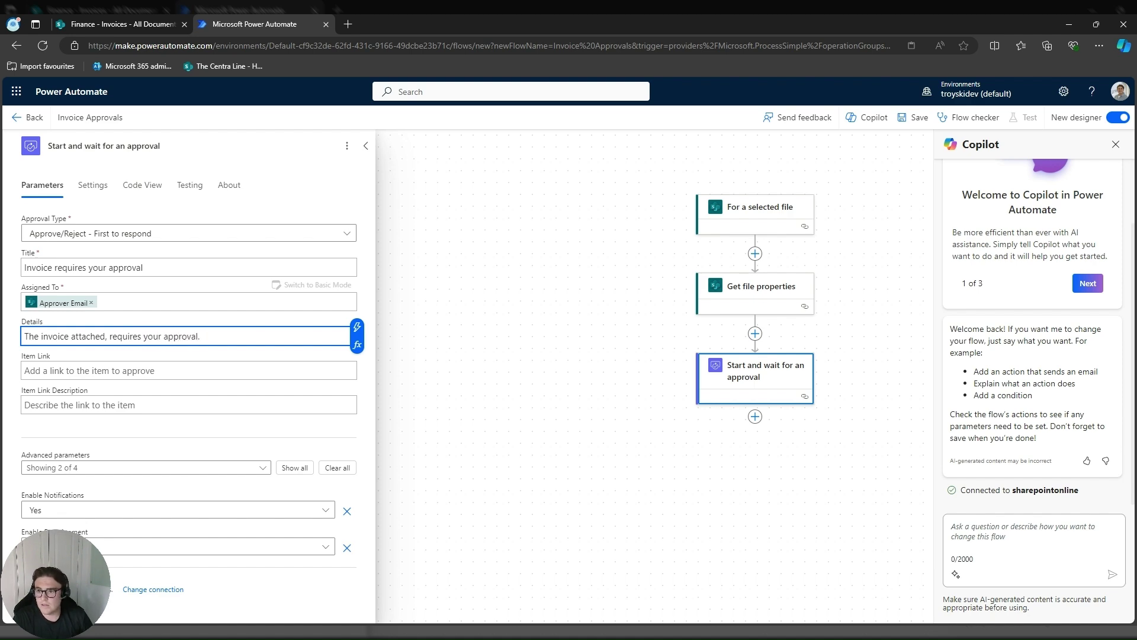
- Set the approval's Item Link to the Link to item value from Get file properties
left_click(89, 371)
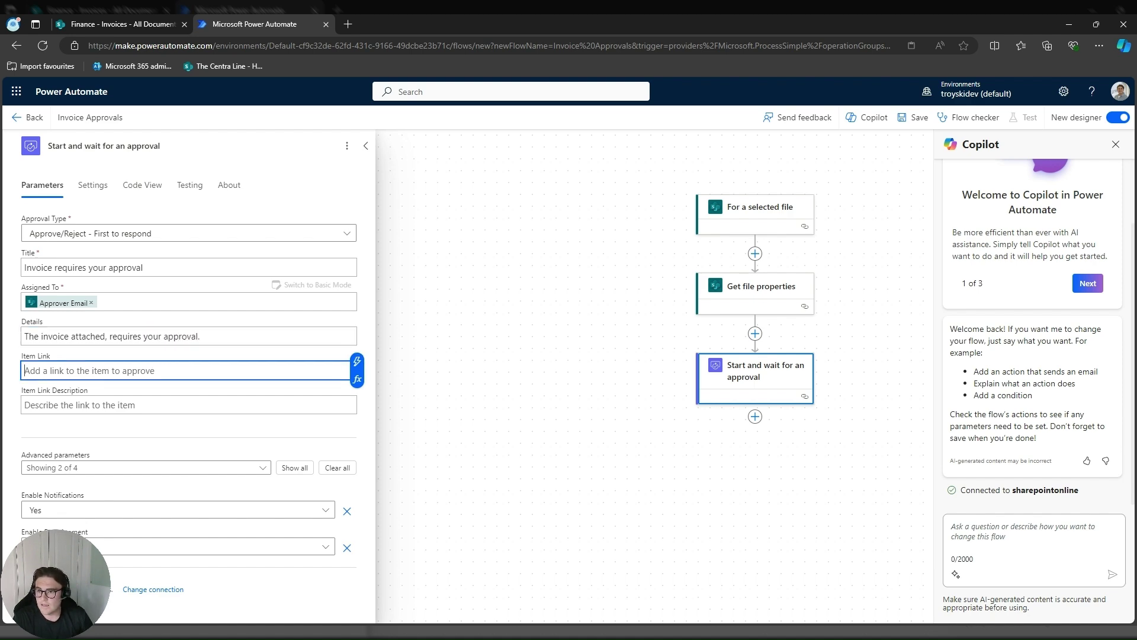
left_click(357, 360)
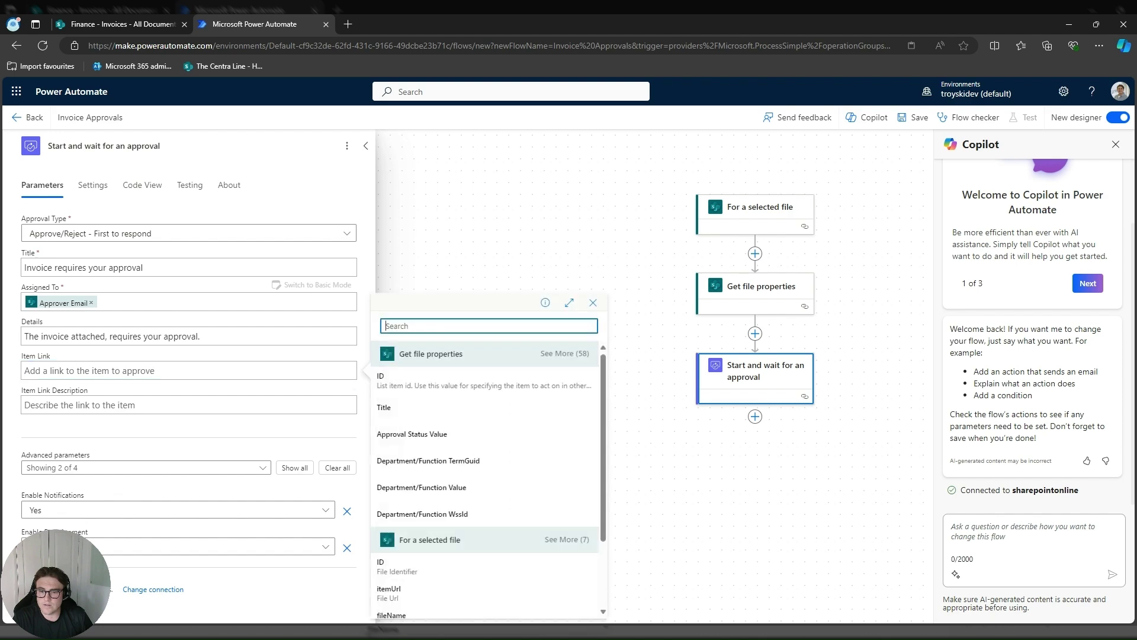
left_click(566, 354)
scroll(483, 414, "down", 10)
scroll(483, 413, "down", 8)
scroll(483, 414, "down", 4)
left_click(477, 398)
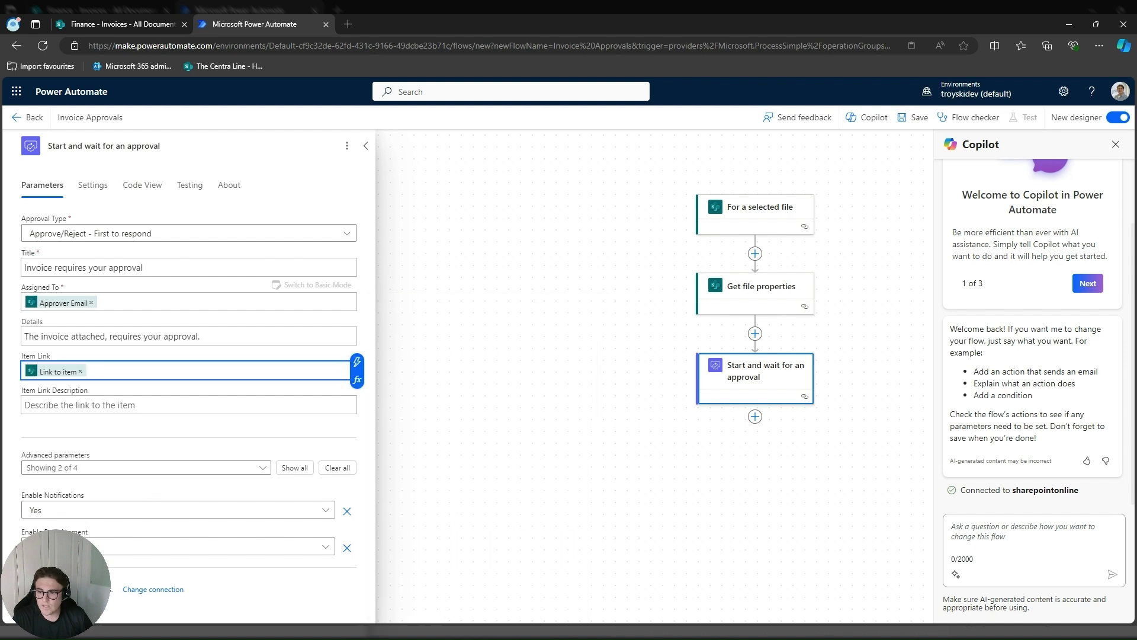
- Set the approval's Item Link Description to File name with extension from Get file properties
left_click(189, 405)
left_click(359, 397)
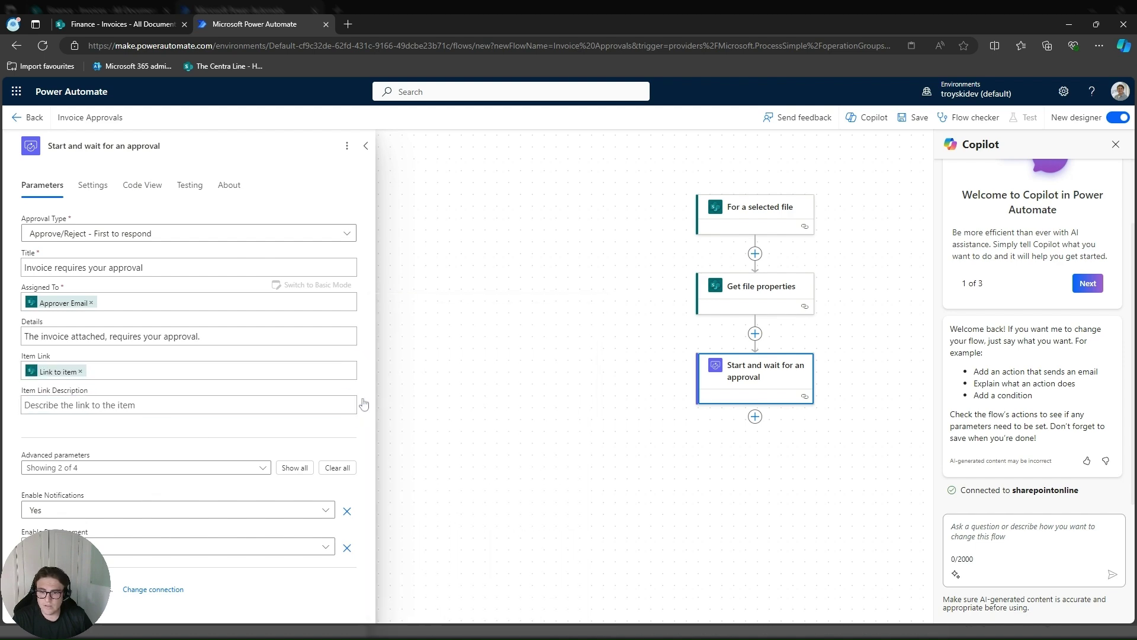
type("File")
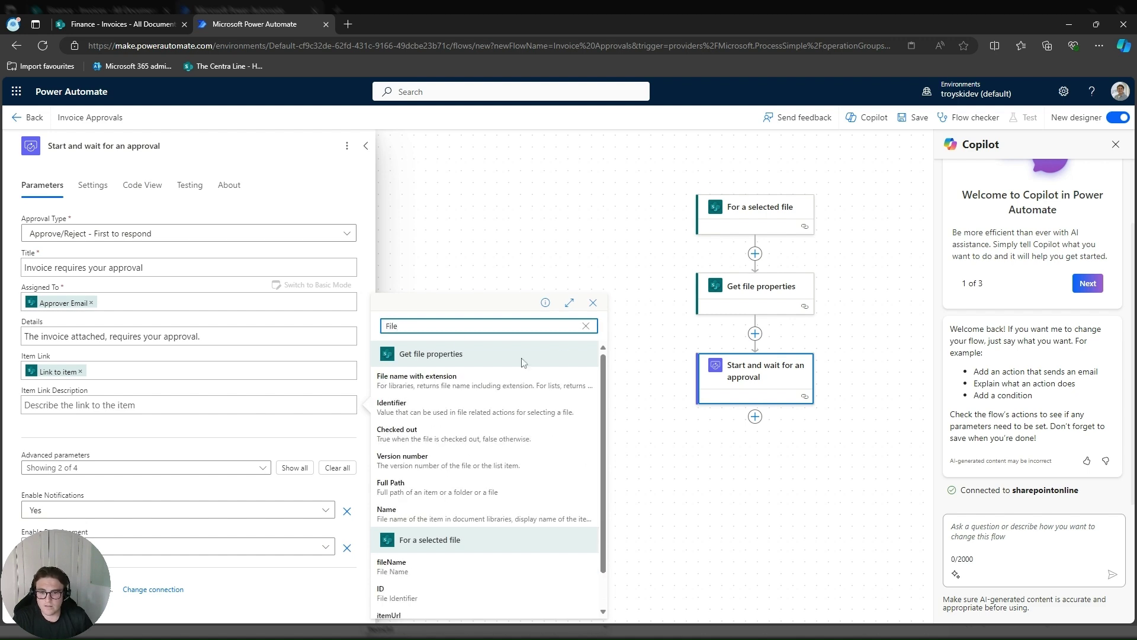
left_click(495, 389)
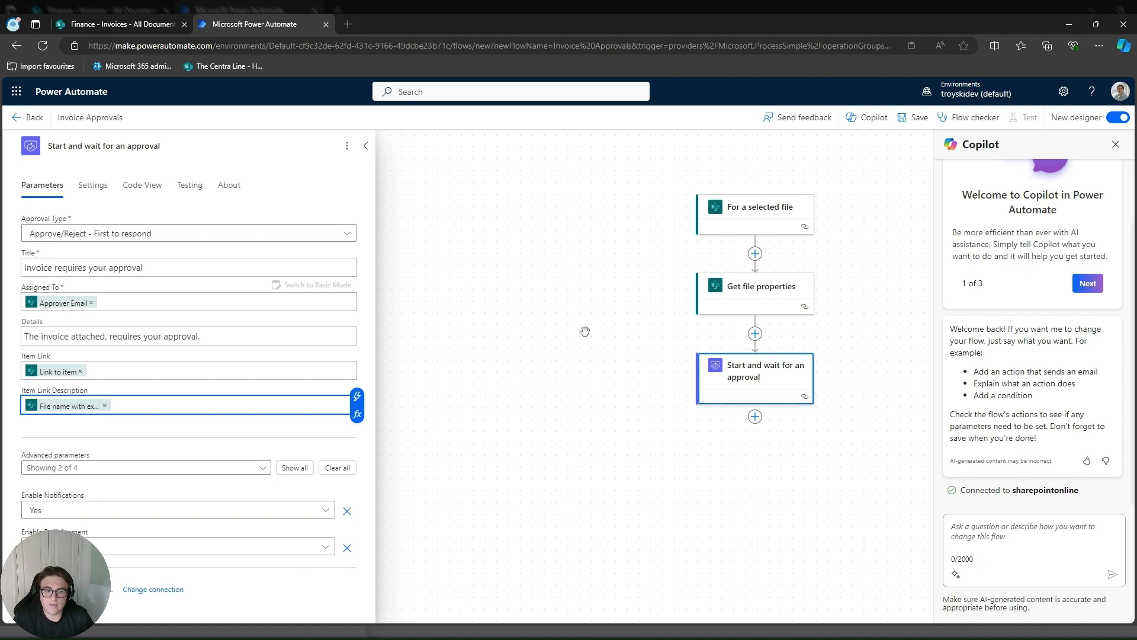
- Insert a SharePoint Update file properties action between Get file properties and the approval action
left_click(610, 361)
left_click_drag(624, 423, 478, 393)
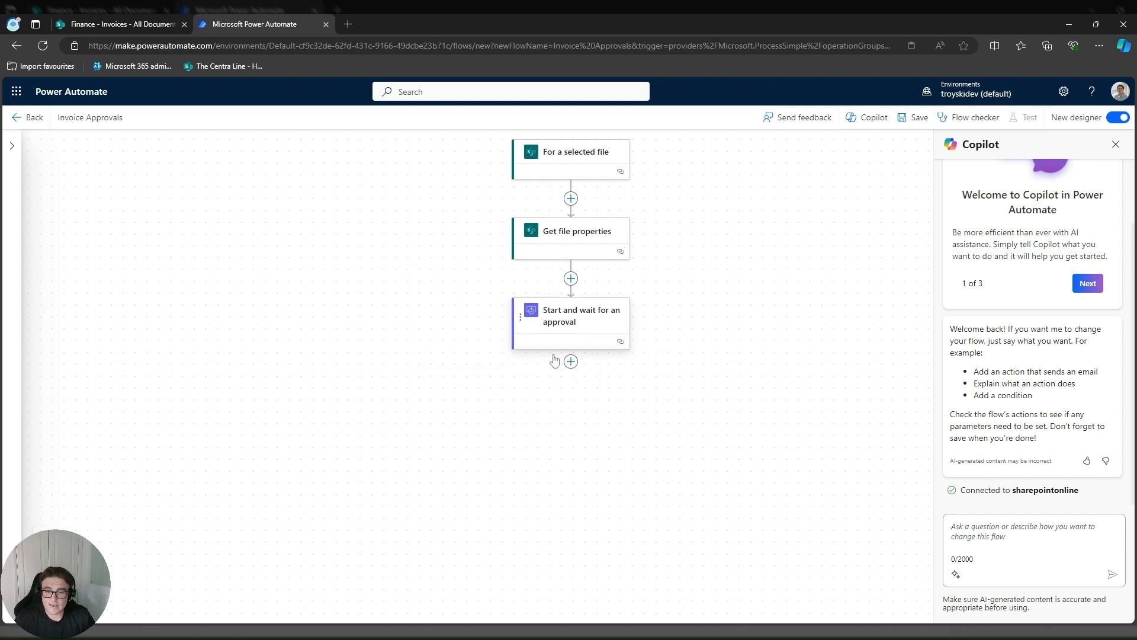
left_click(571, 279)
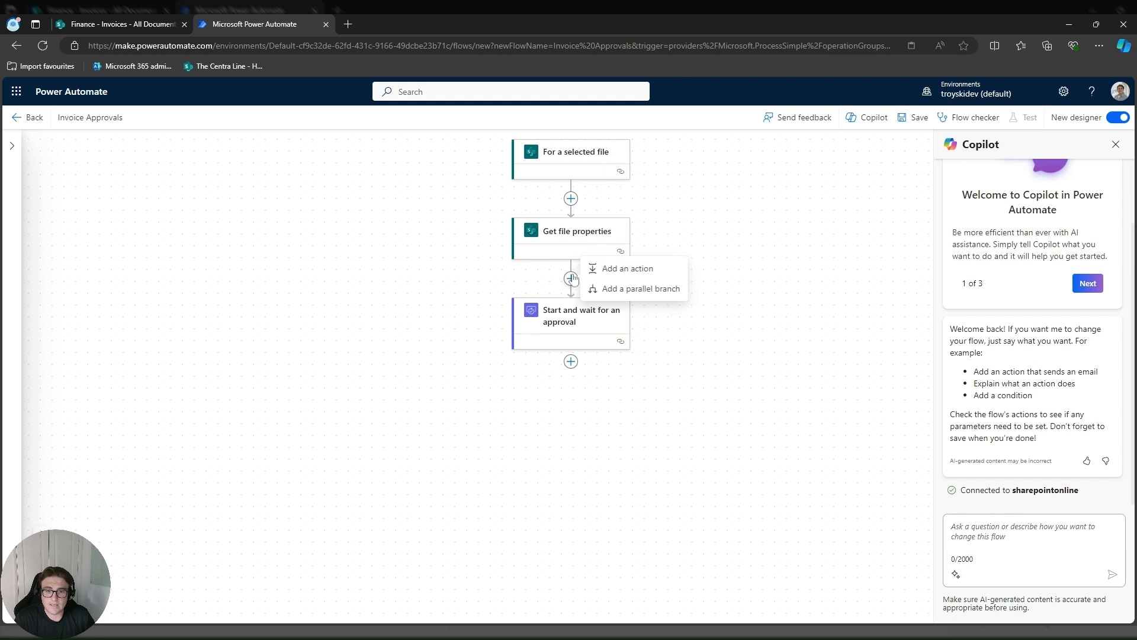
left_click(628, 269)
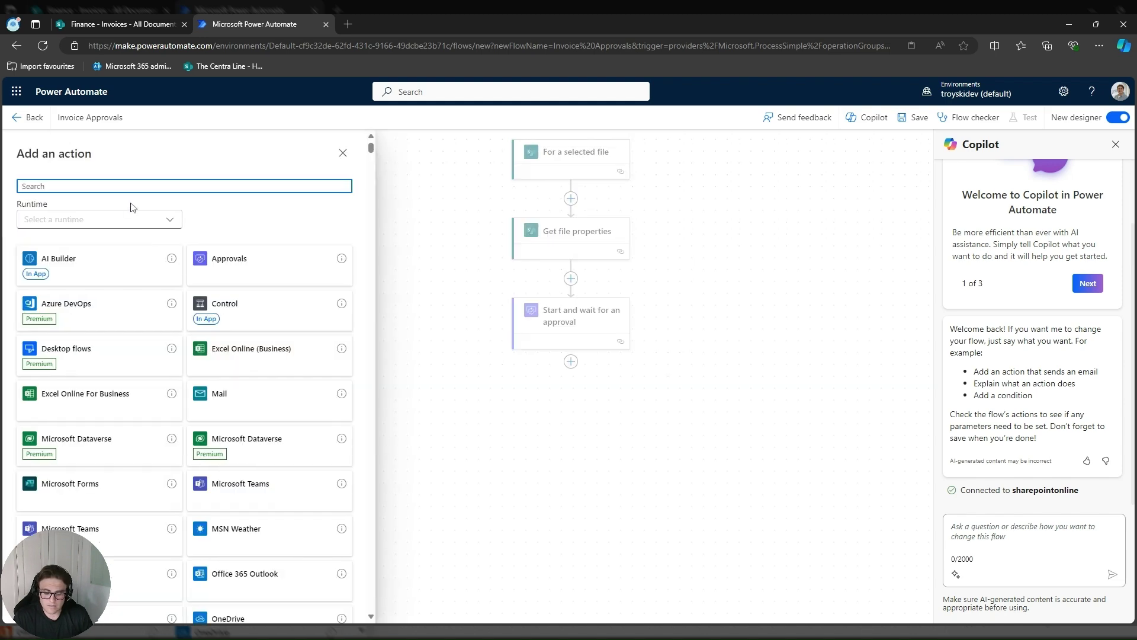
type("Update file")
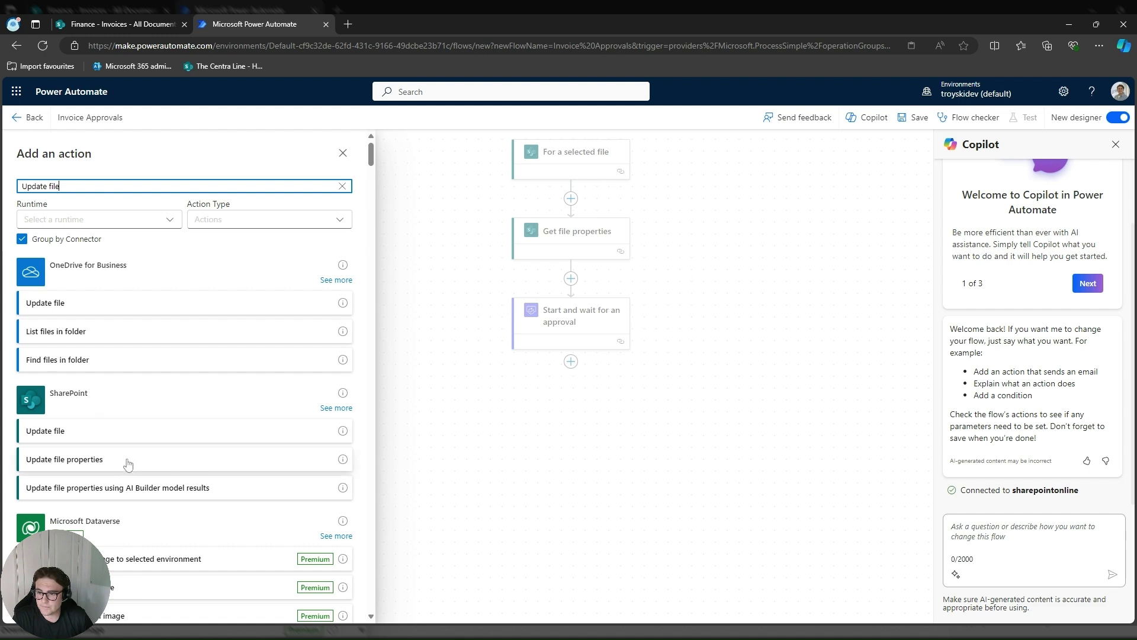
left_click(128, 465)
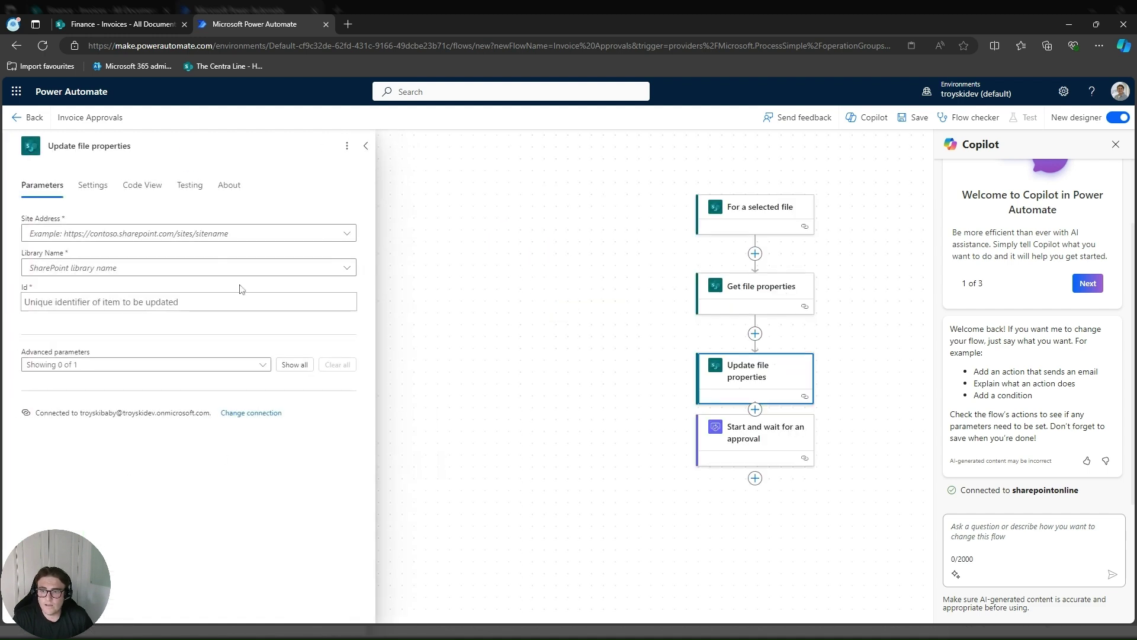
- Point the Update file properties action at the Finance site and its Invoices library
left_click(348, 234)
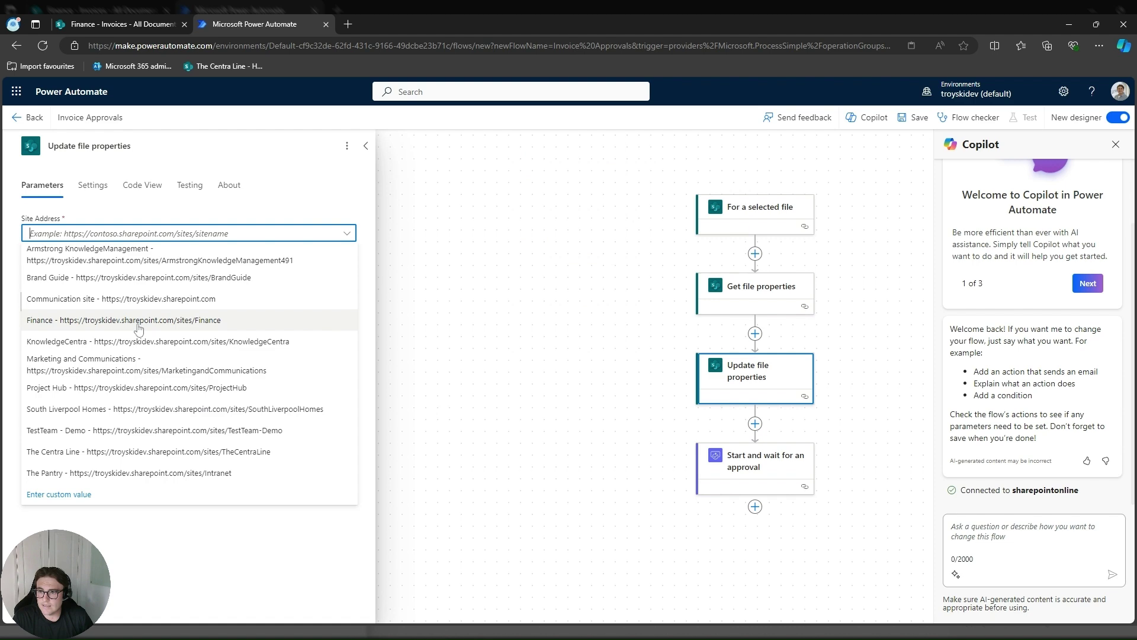
left_click(139, 321)
left_click(347, 268)
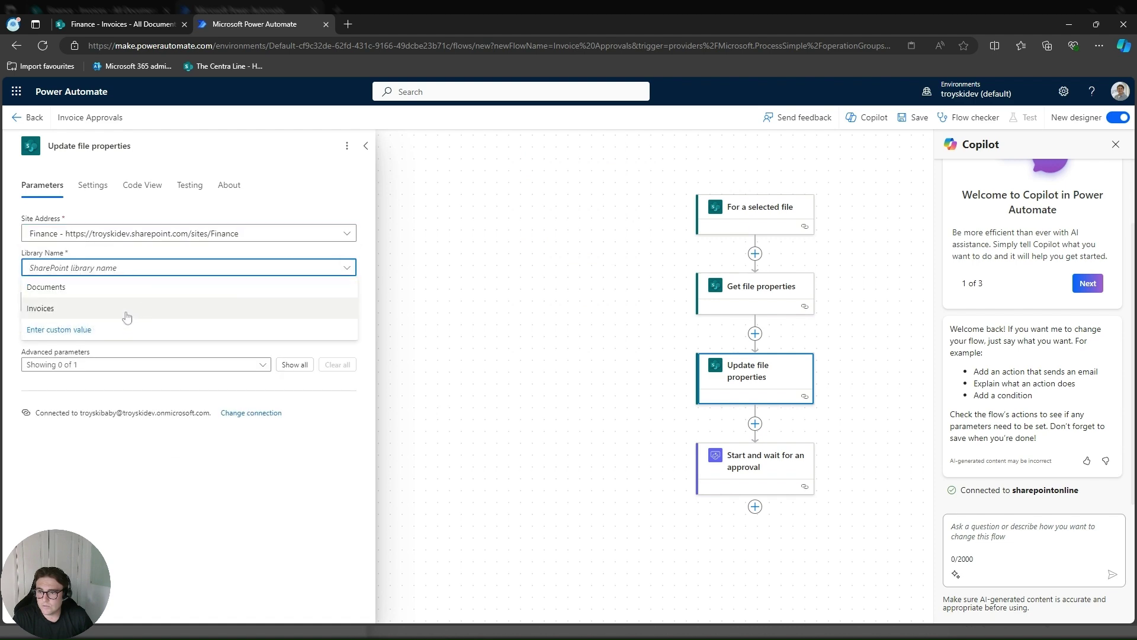
left_click(127, 311)
- Set the Id of Update file properties to the ID value from the For a selected file trigger
left_click(127, 302)
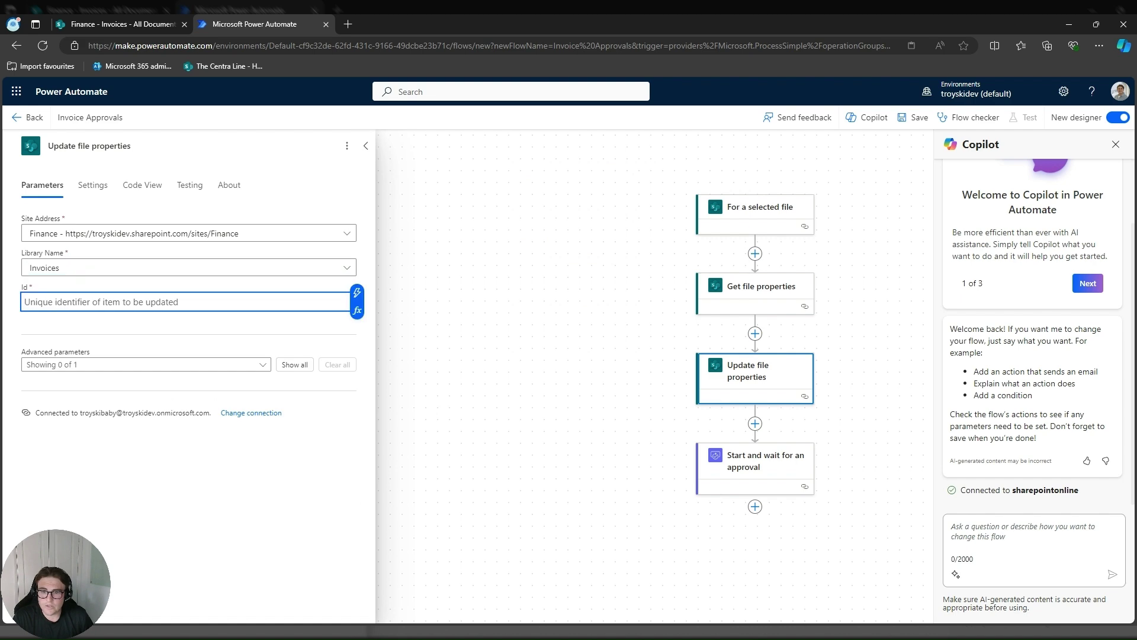
left_click(357, 292)
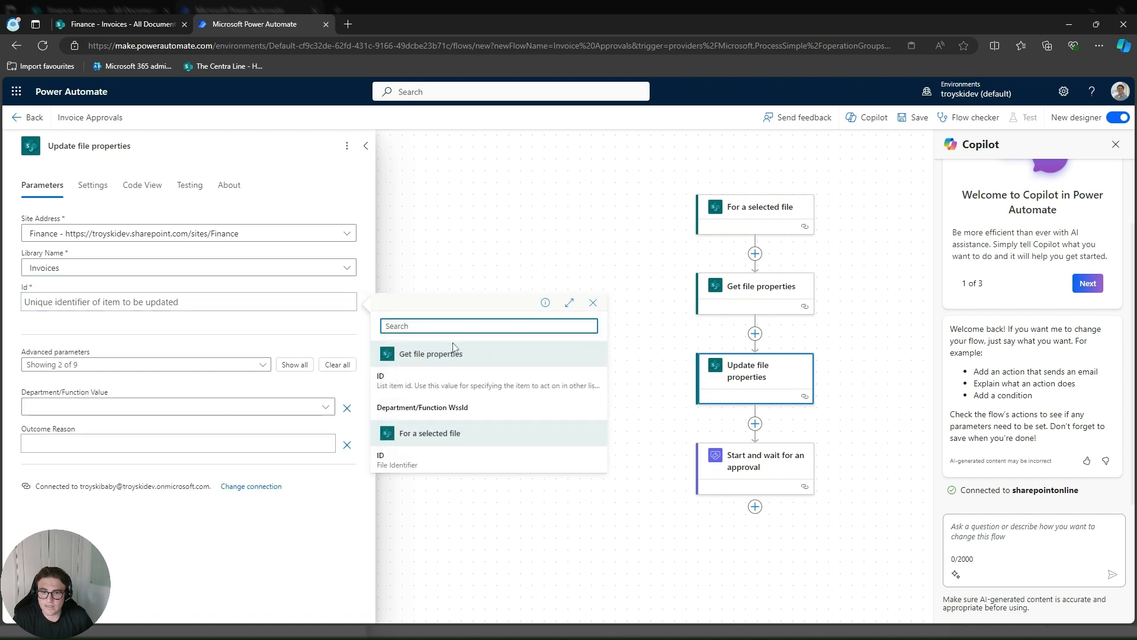
left_click(456, 462)
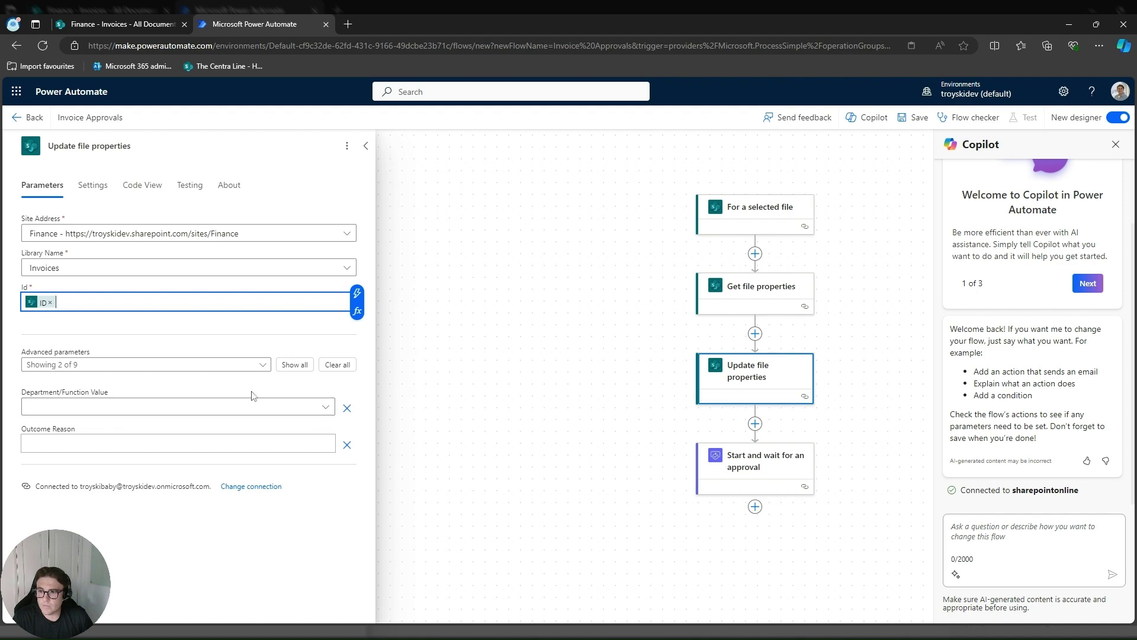
left_click(202, 388)
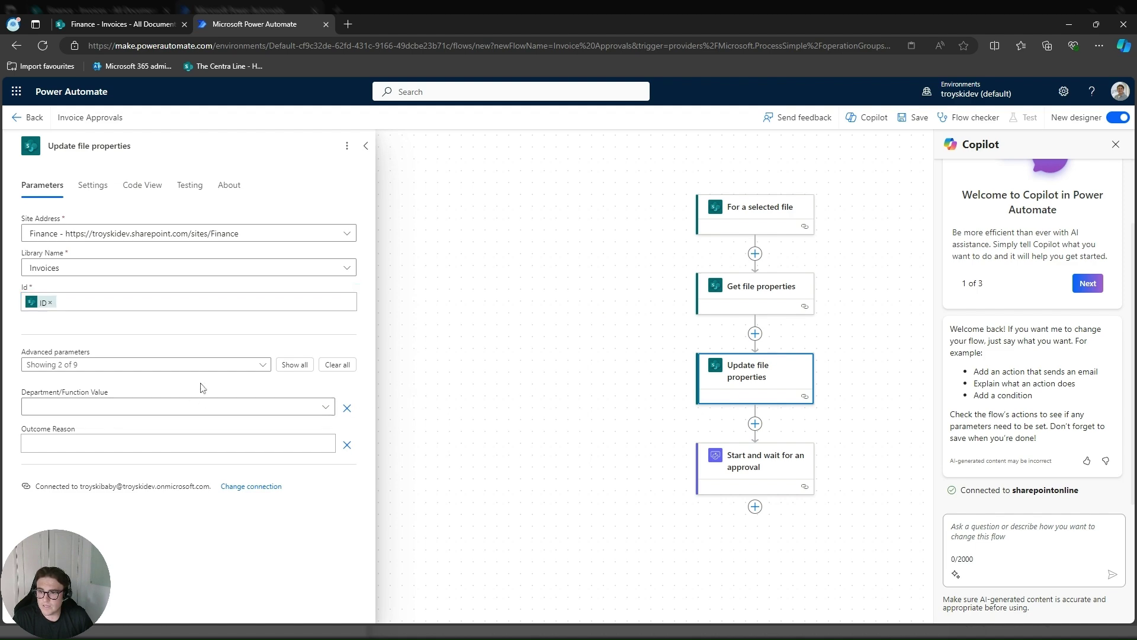
- Show all advanced parameters of Update file properties and set Approval Status Value to Pending Approval
left_click(292, 364)
scroll(215, 392, "down", 3)
left_click(128, 340)
left_click(87, 383)
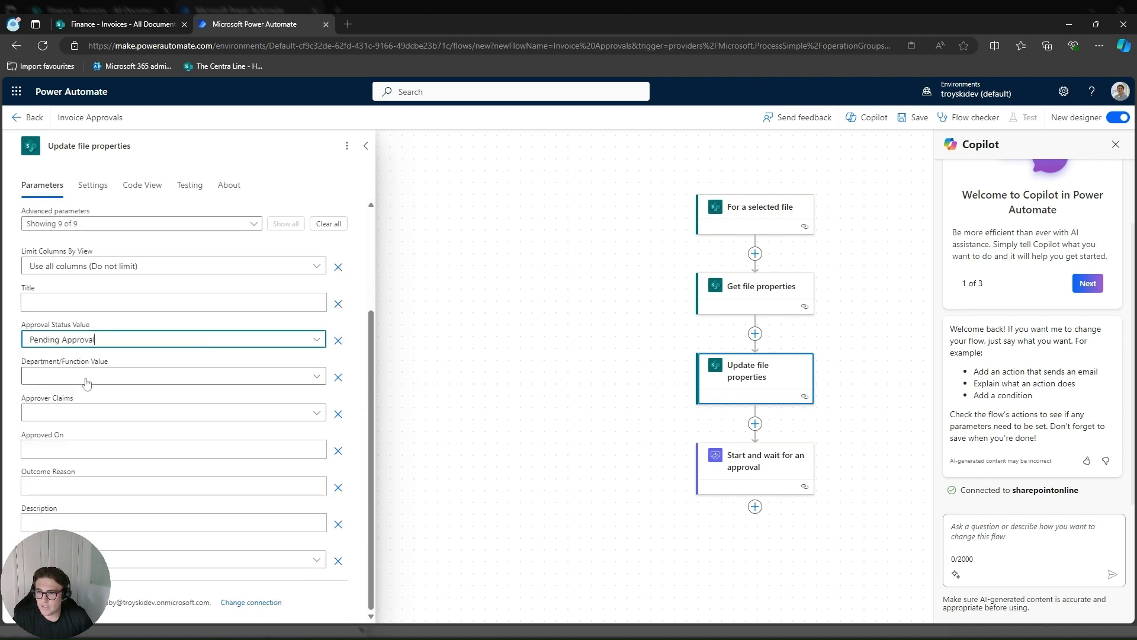
left_click(362, 367)
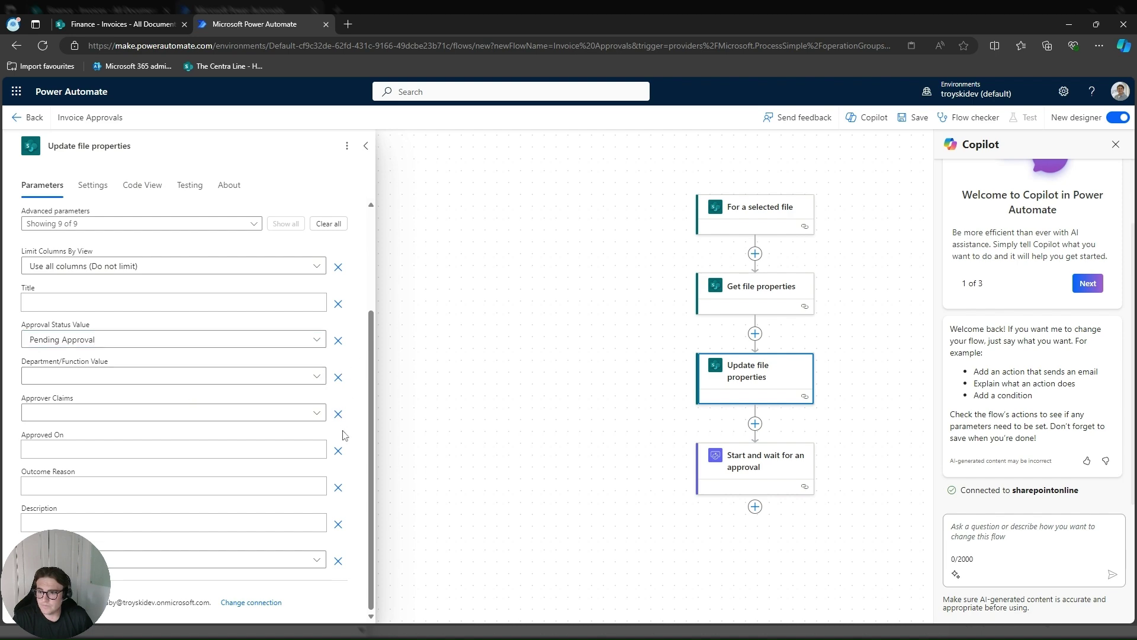
scroll(344, 435, "up", 3)
scroll(179, 390, "down", 1)
scroll(179, 390, "down", 1)
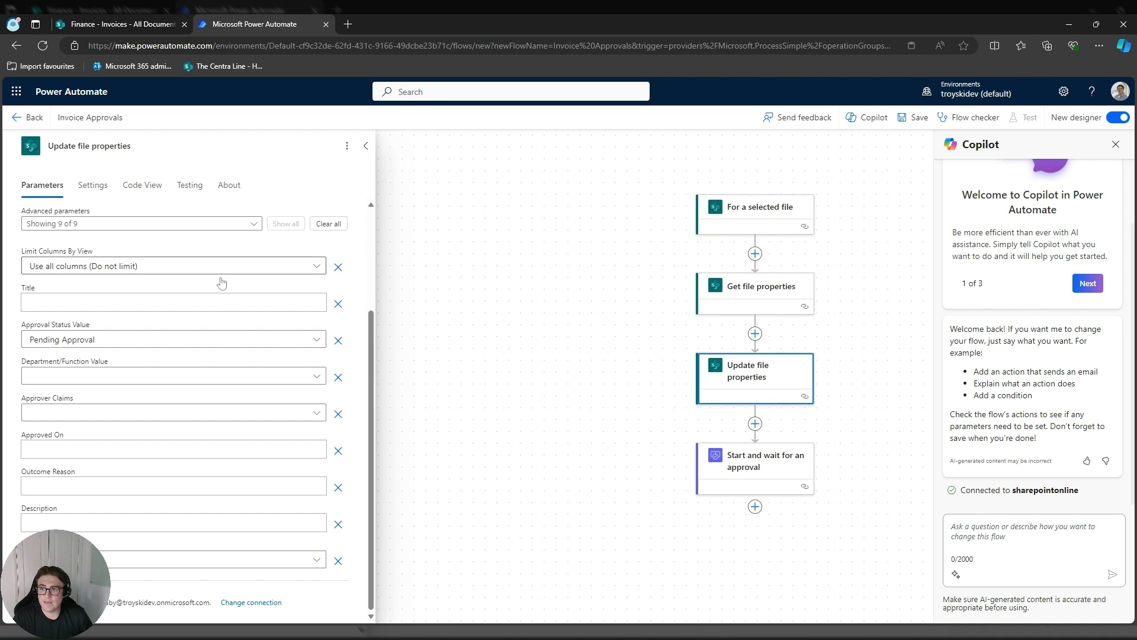
scroll(243, 281, "up", 3)
scroll(247, 292, "down", 3)
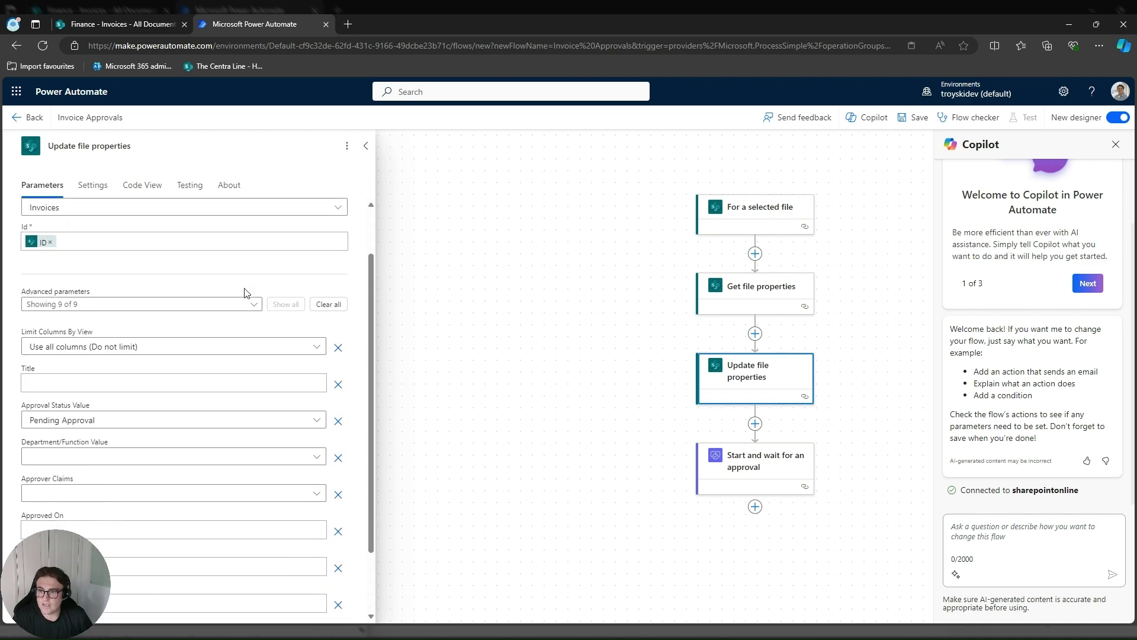
scroll(246, 292, "up", 3)
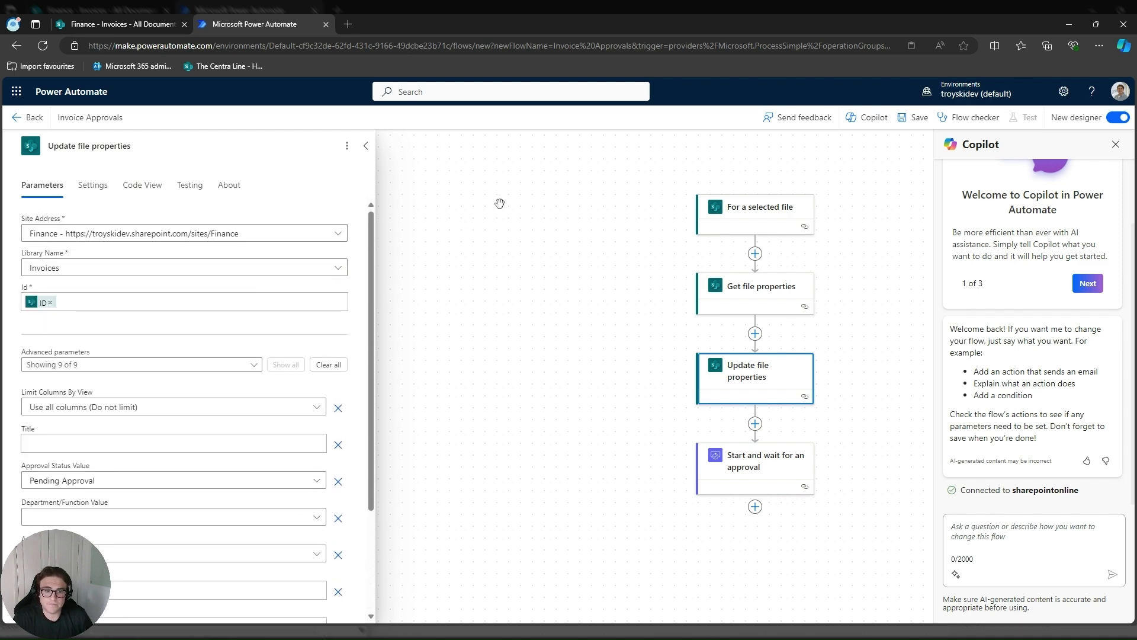
left_click(366, 145)
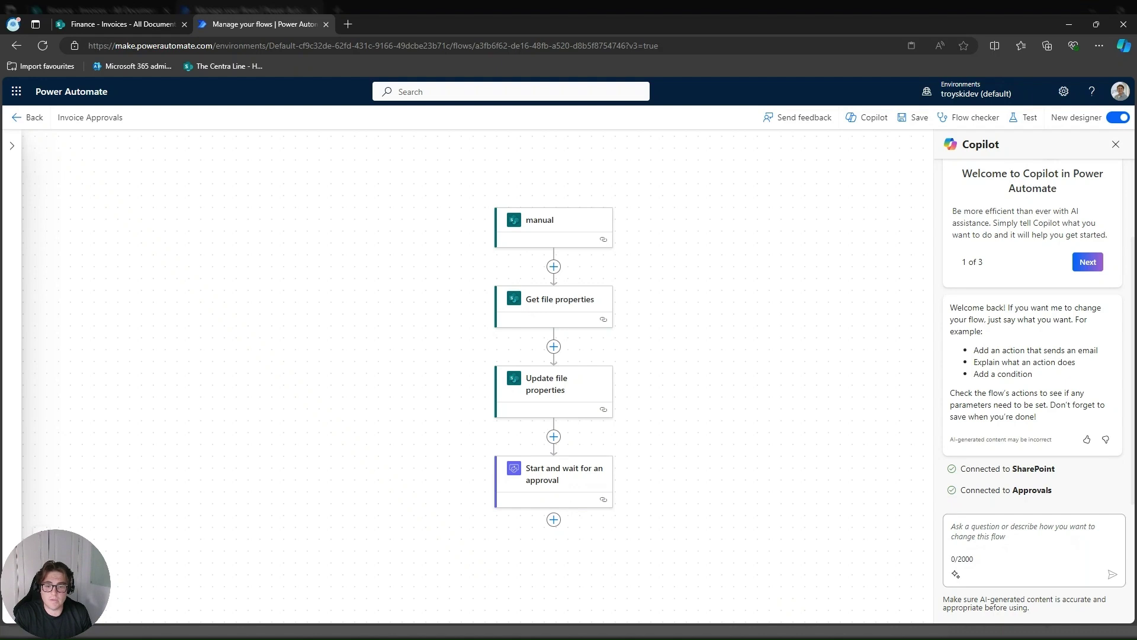
- Save the Invoice Approvals flow with the added Update file properties action
scroll(586, 501, "down", 2)
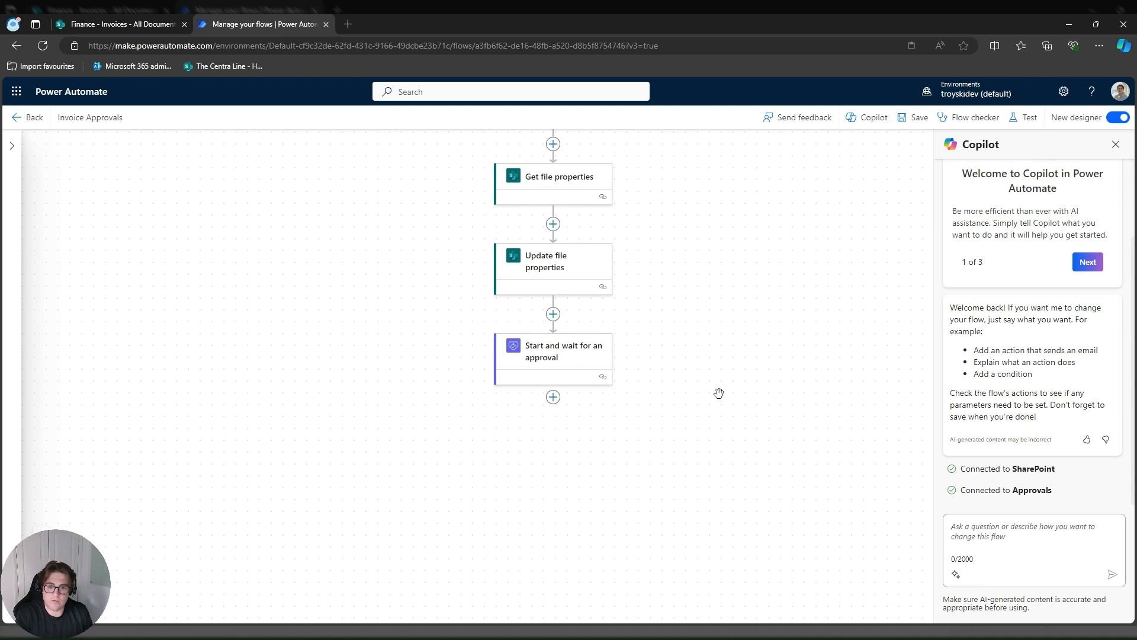
left_click_drag(760, 447, 740, 472)
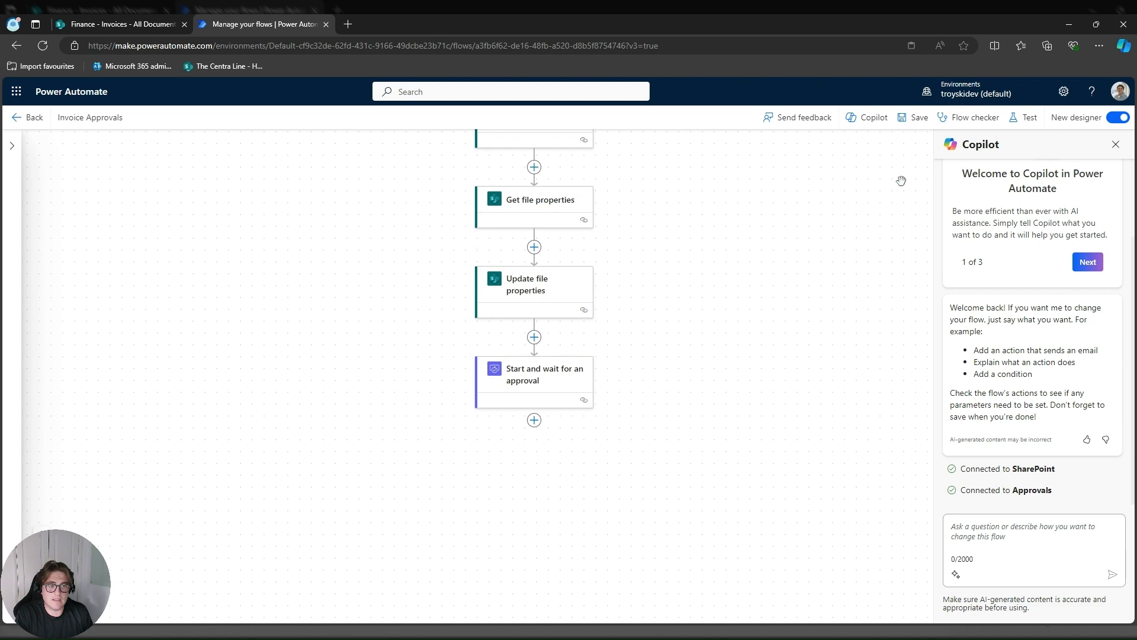
left_click(915, 122)
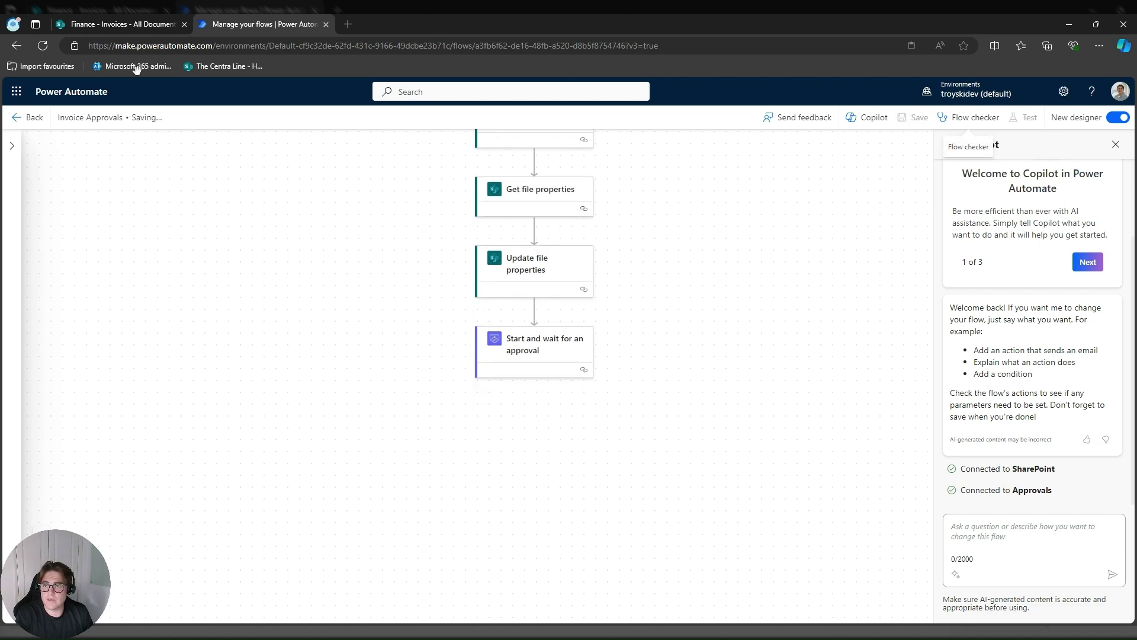
- Switch to the SharePoint Invoices library and run the Invoice Approvals flow on Invoice 3012912.docx
left_click(126, 25)
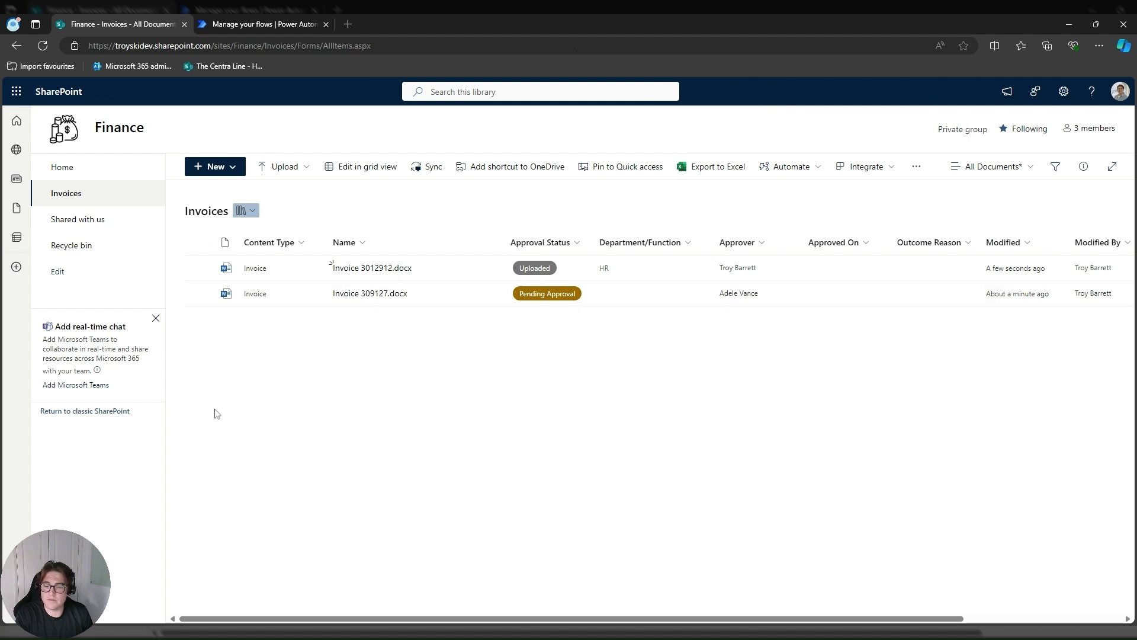
left_click(199, 267)
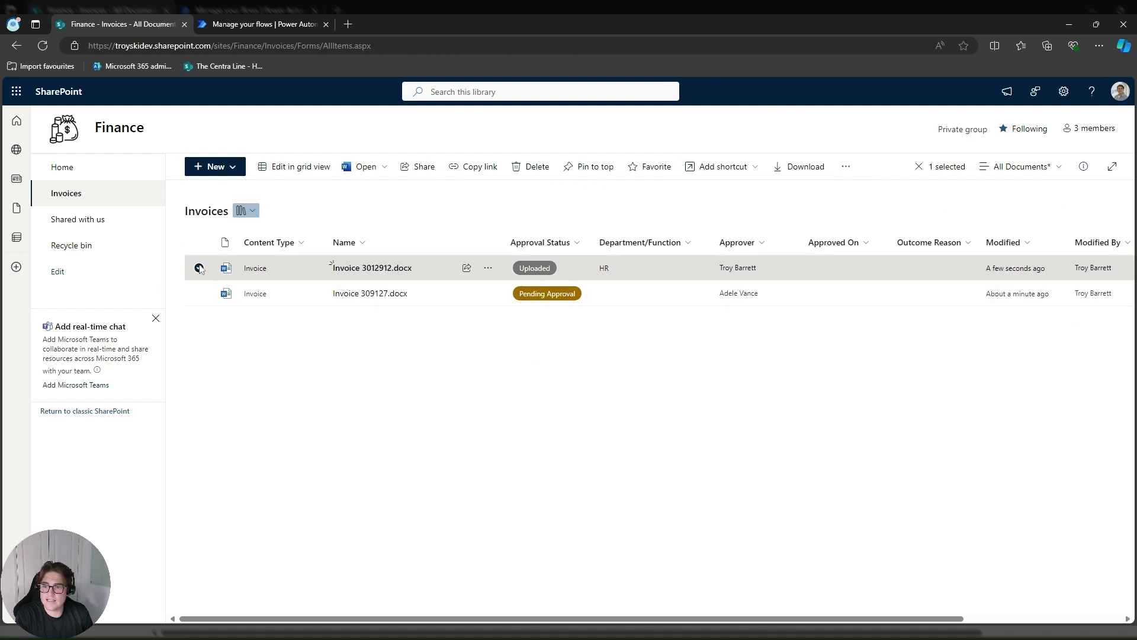
left_click(846, 168)
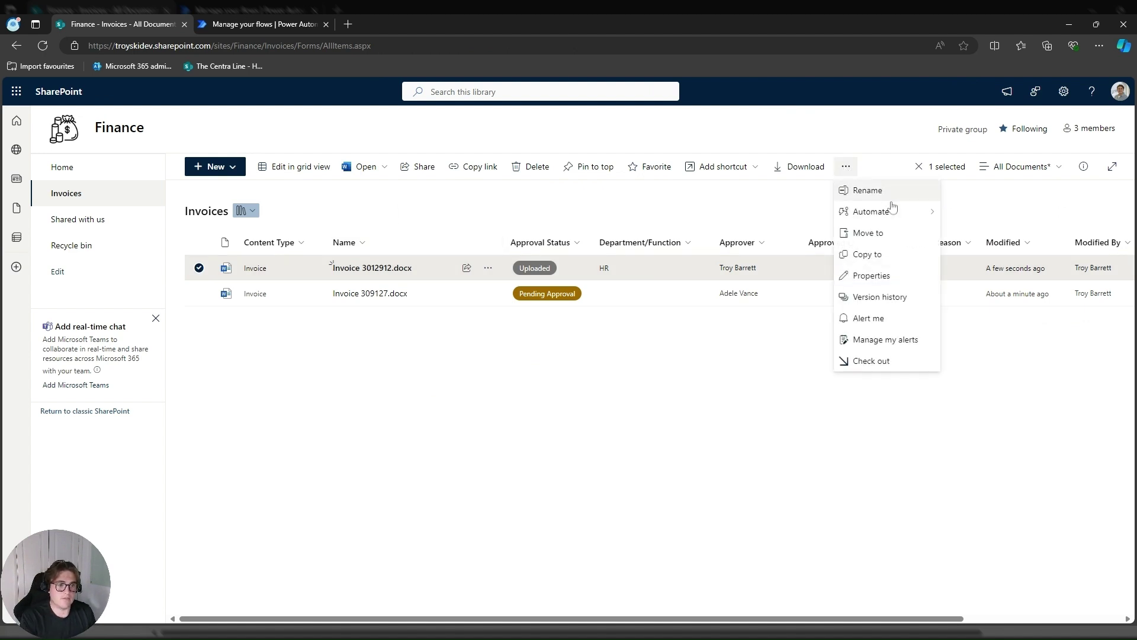
mouse_move(900, 212)
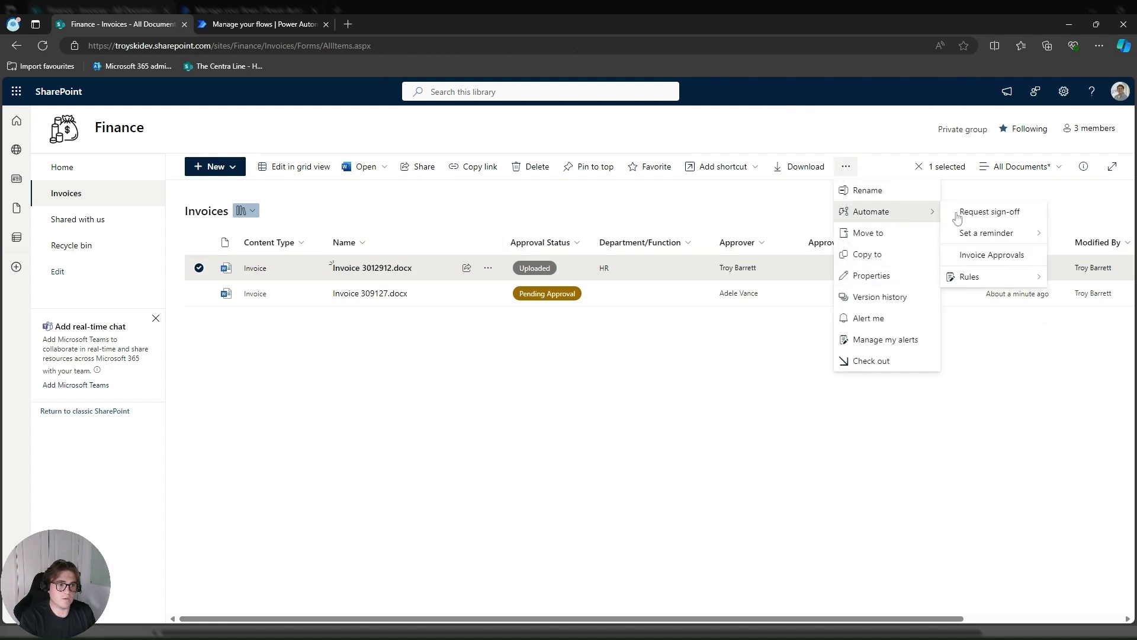
left_click(1008, 256)
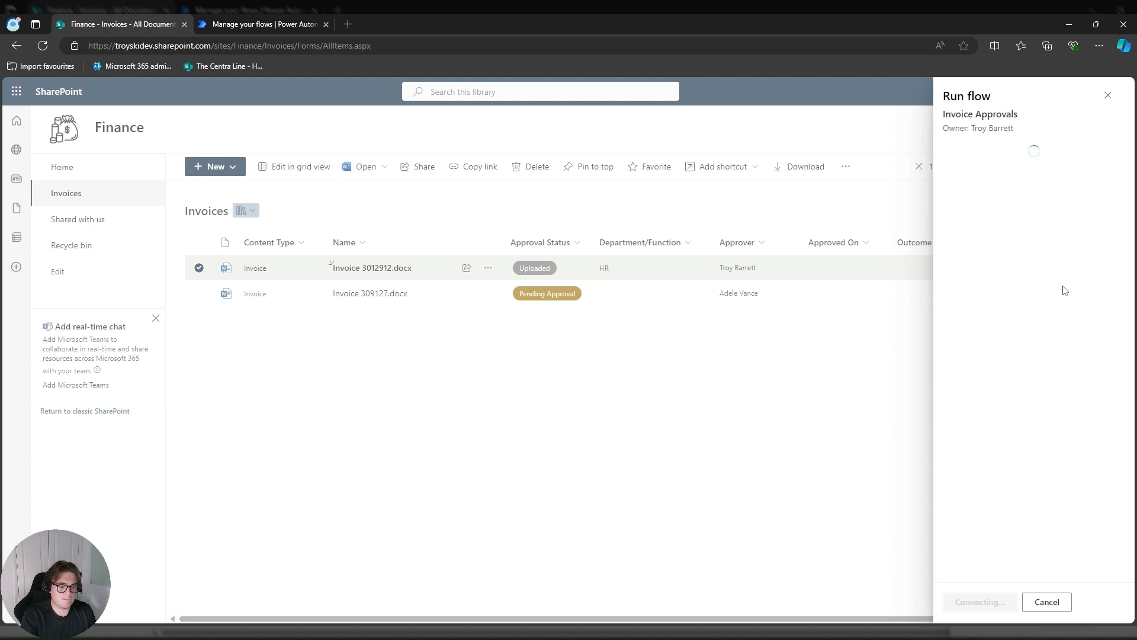
left_click(974, 602)
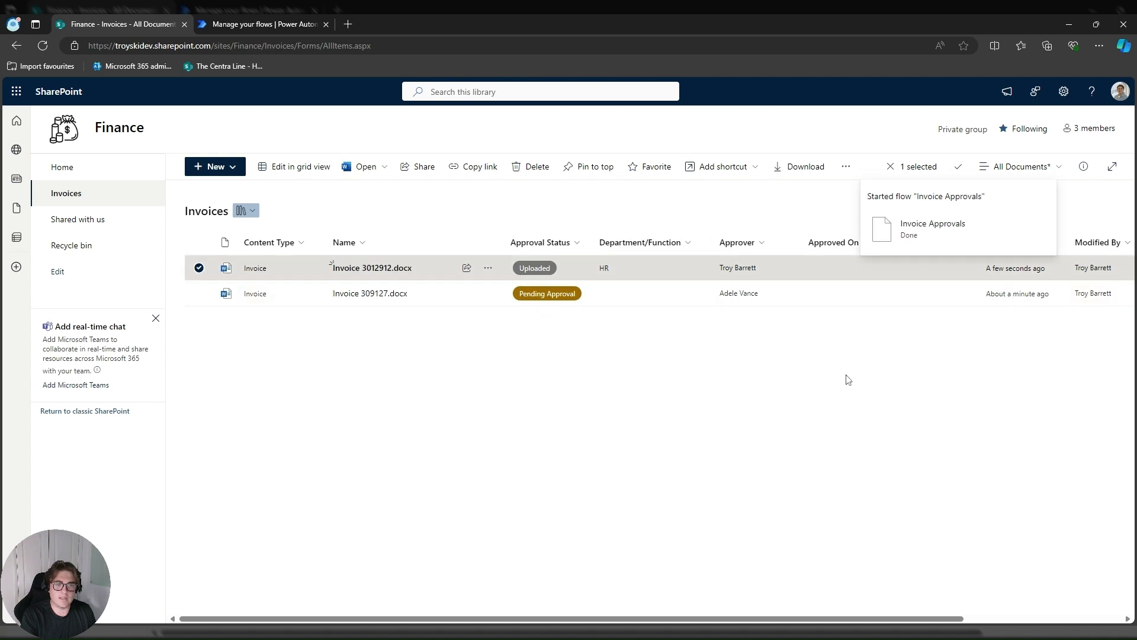
- Examine the newest Invoice Approvals run in Power Automate, and reload the SharePoint Invoices library to check the file's approval status
left_click(299, 24)
left_click(25, 118)
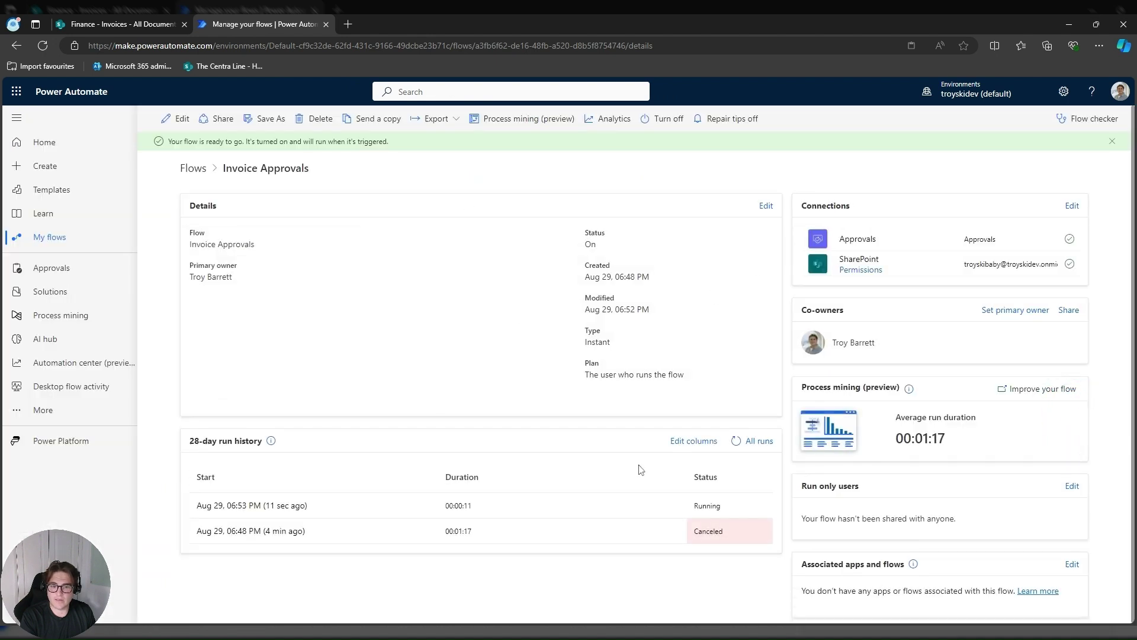
left_click(276, 508)
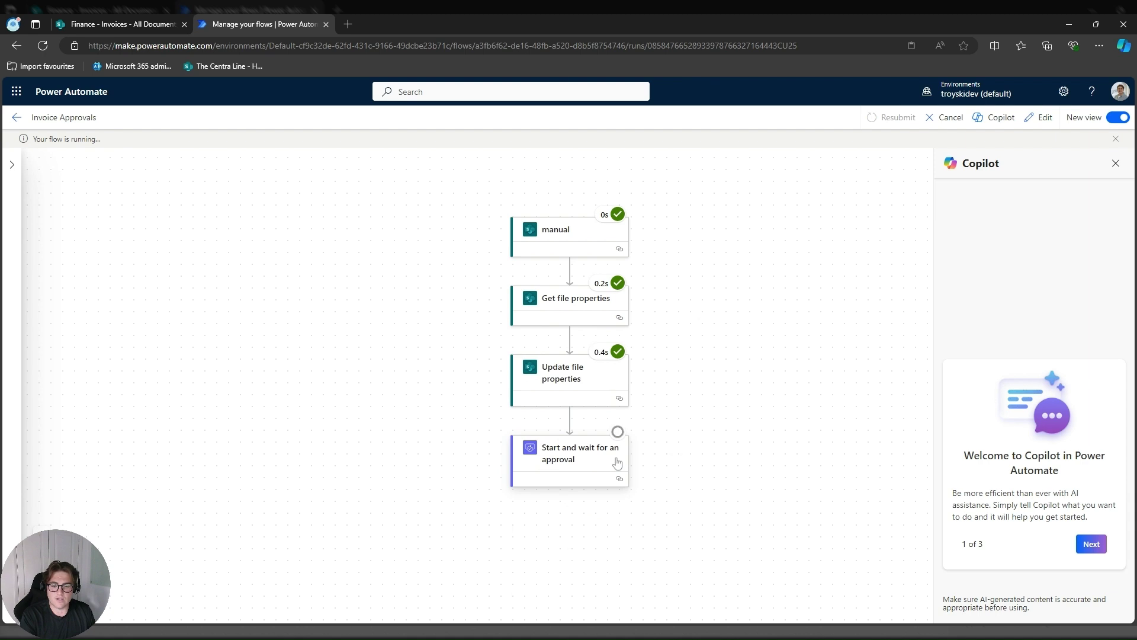
left_click(148, 30)
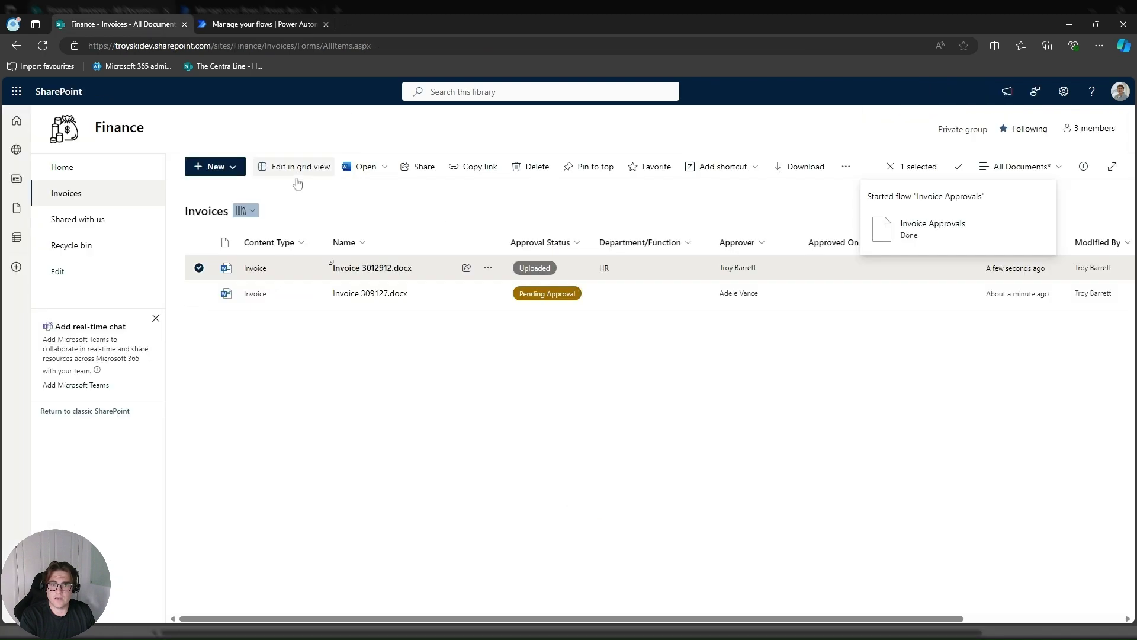
left_click(50, 46)
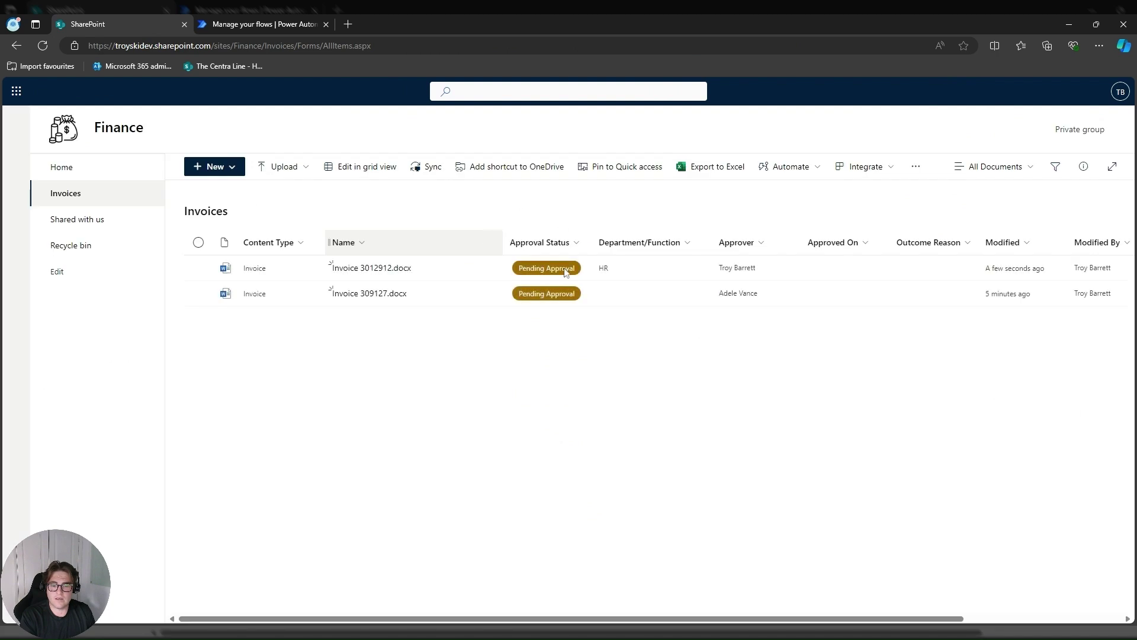
- Go to outlook.office.com in a new browser tab and open the "Invoice requires your approval" email
left_click(347, 23)
type("outl")
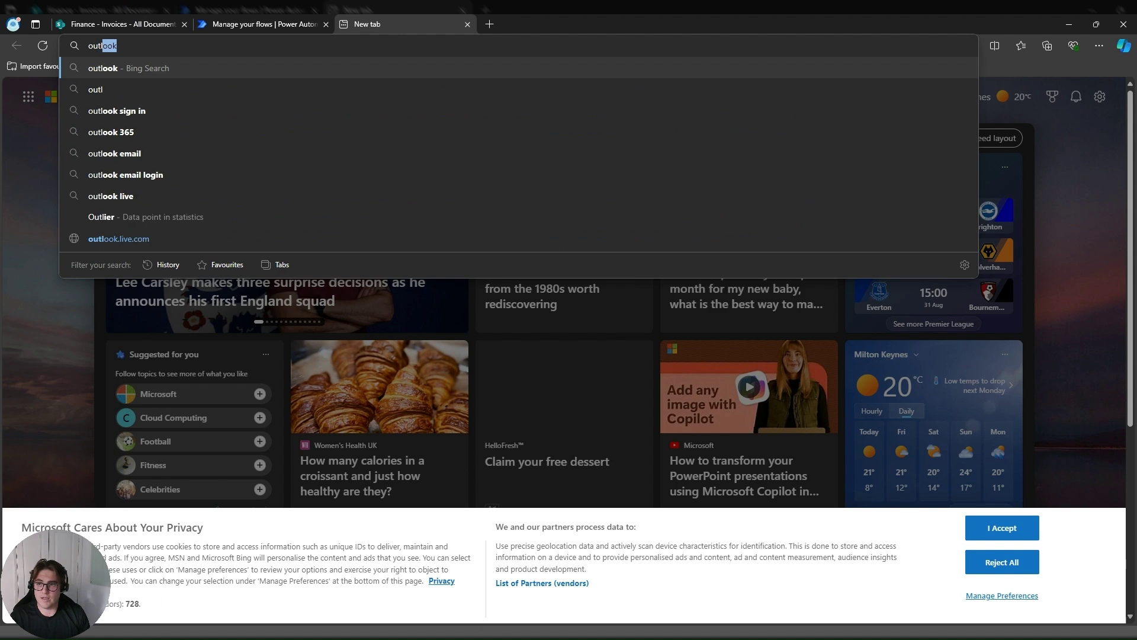
type("ook.office.com")
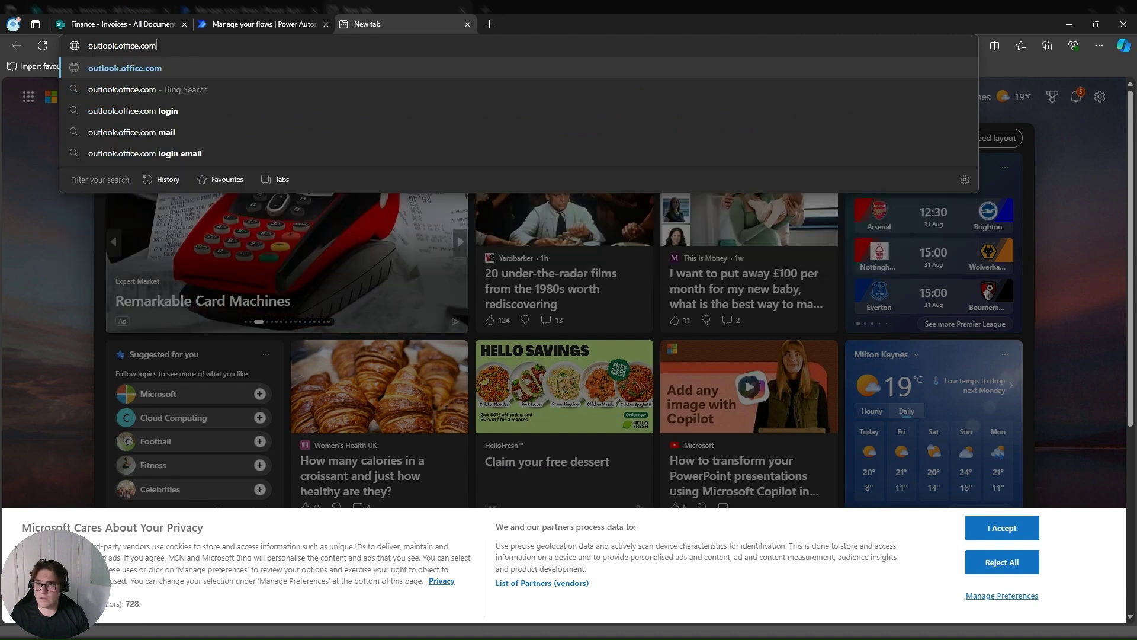
key("Return")
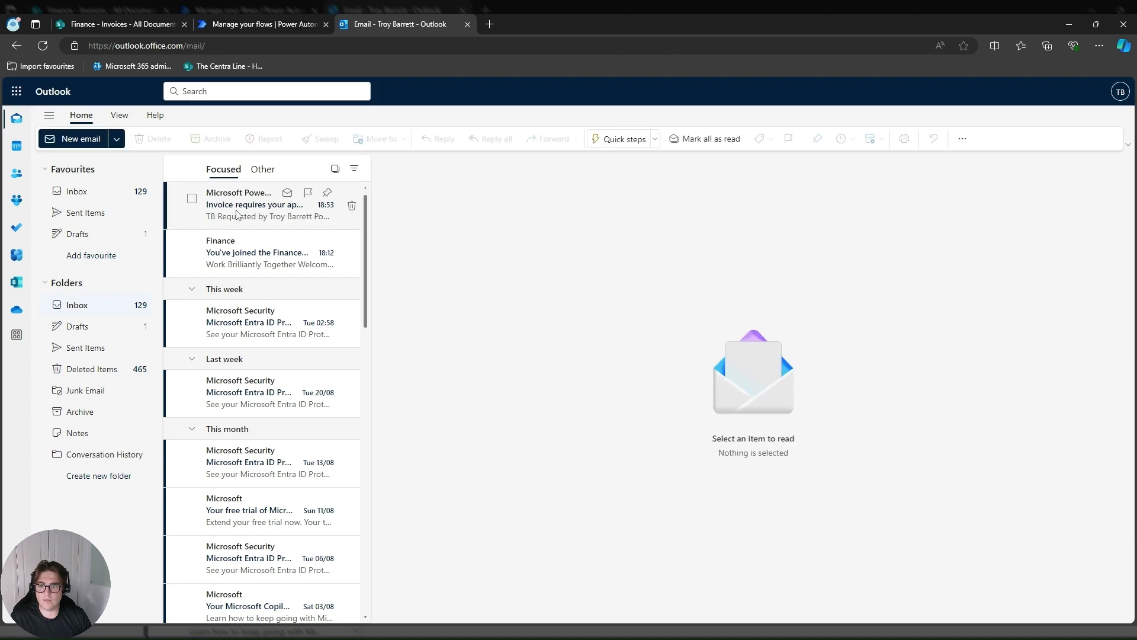
left_click(238, 219)
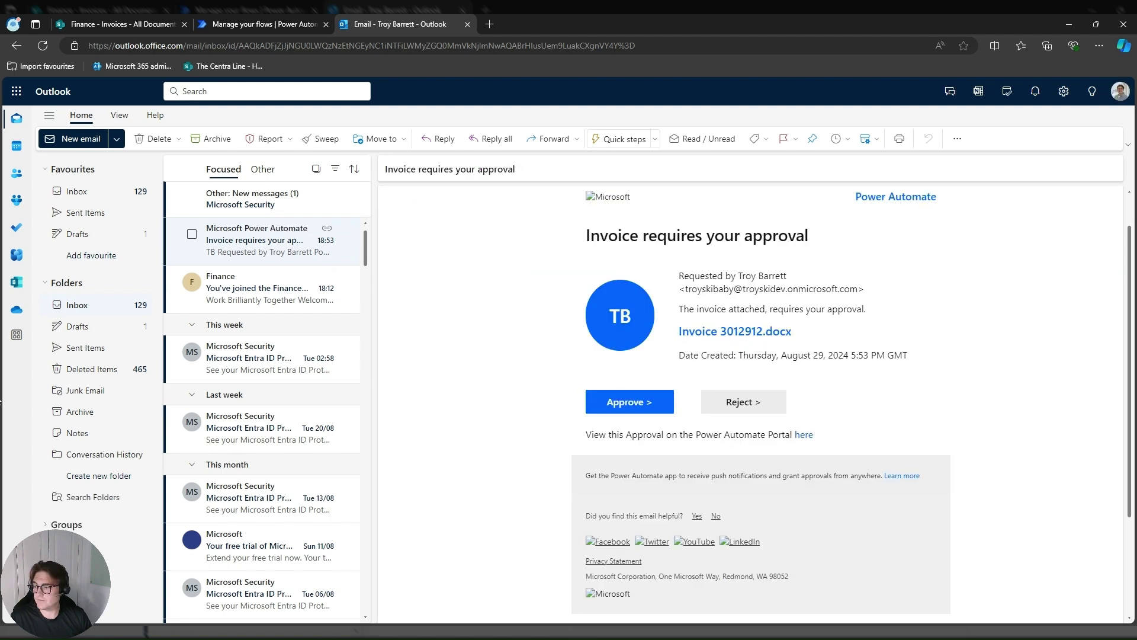
- Approve the invoice request in the email with the comment "Test comments" and submit the response
left_click(628, 403)
left_click(651, 468)
type("Test")
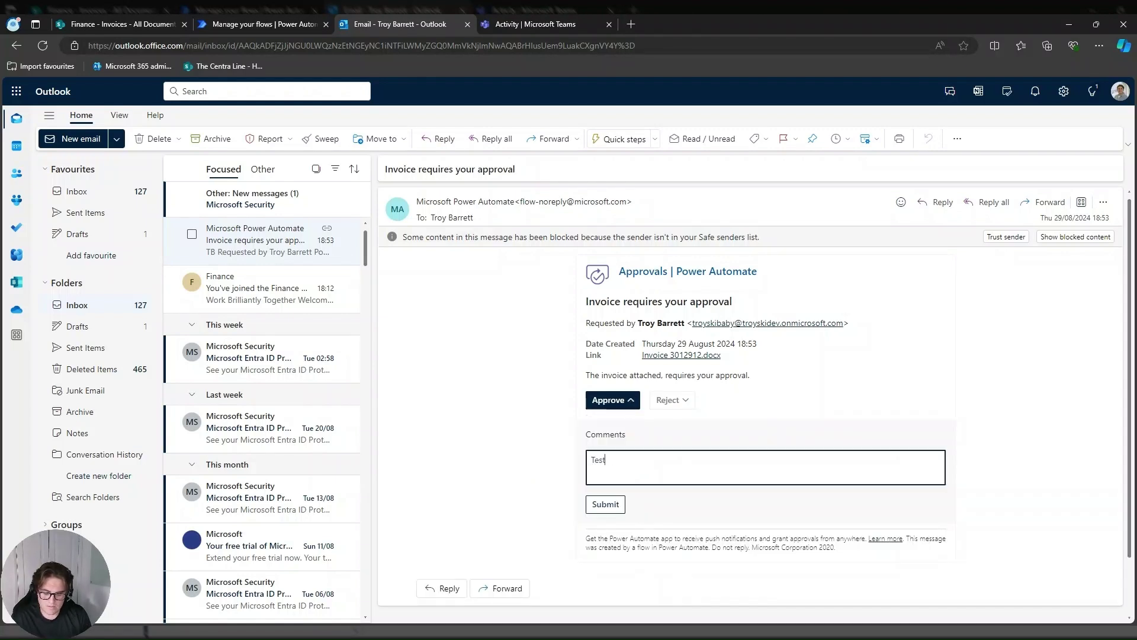
type(" comments")
left_click(615, 508)
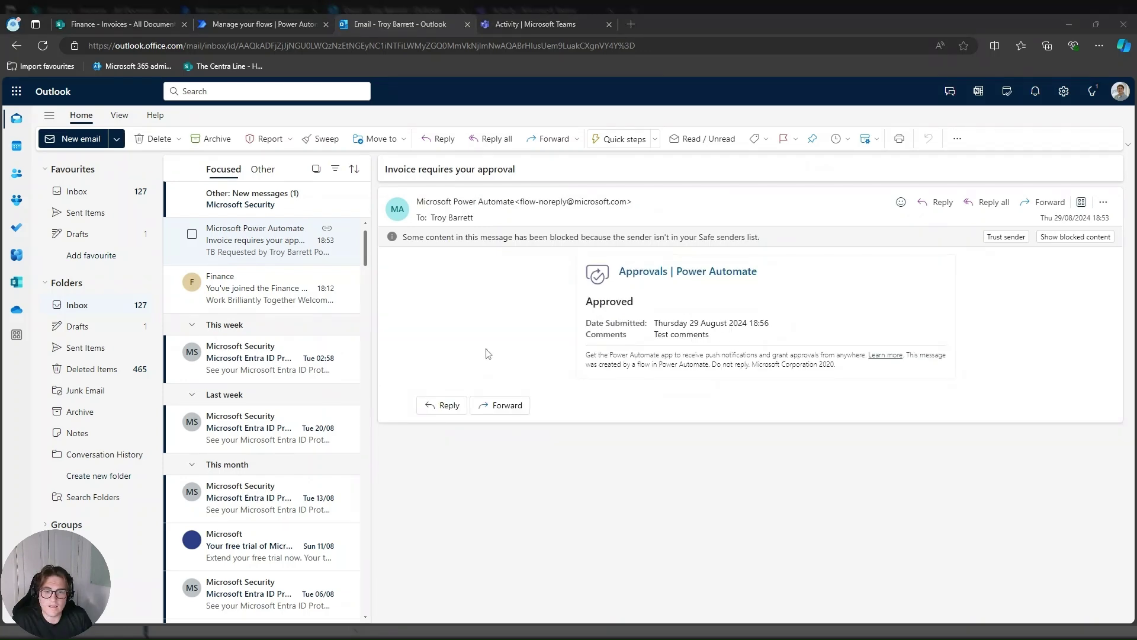
- Switch to the Power Automate run and examine the outcome value in the Start and wait for an approval body output
left_click(264, 24)
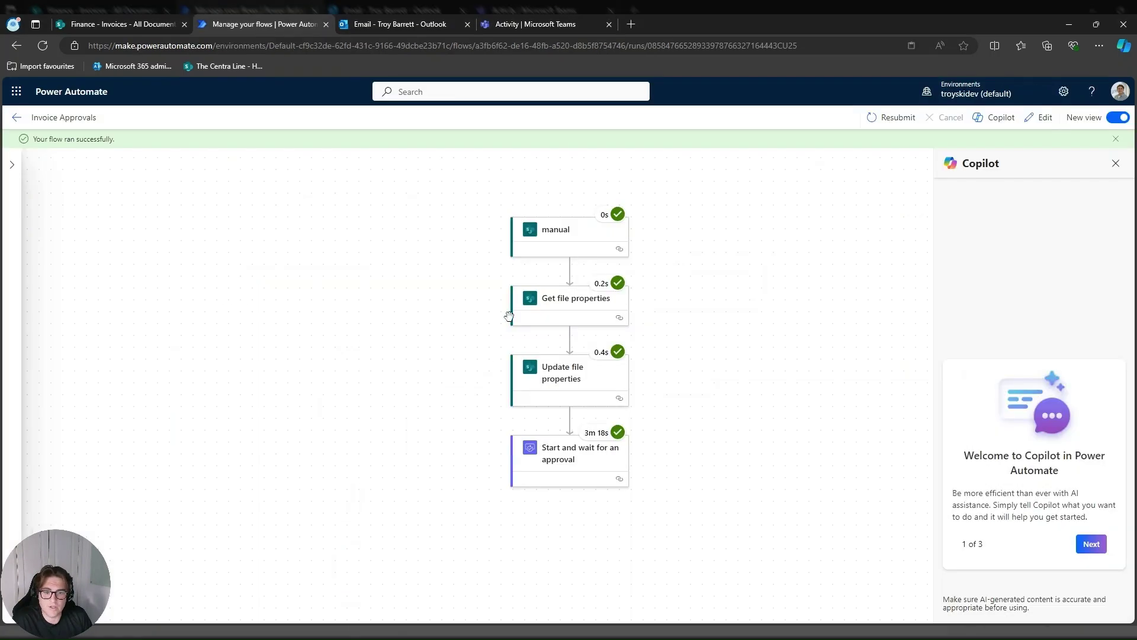
left_click(571, 460)
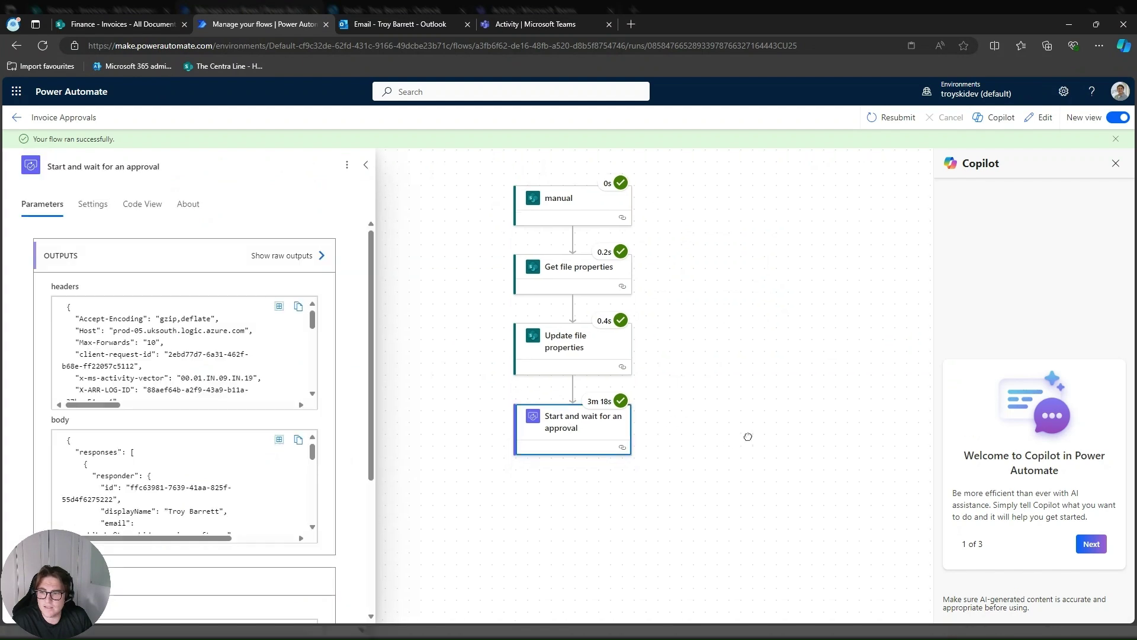
scroll(250, 488, "down", 5)
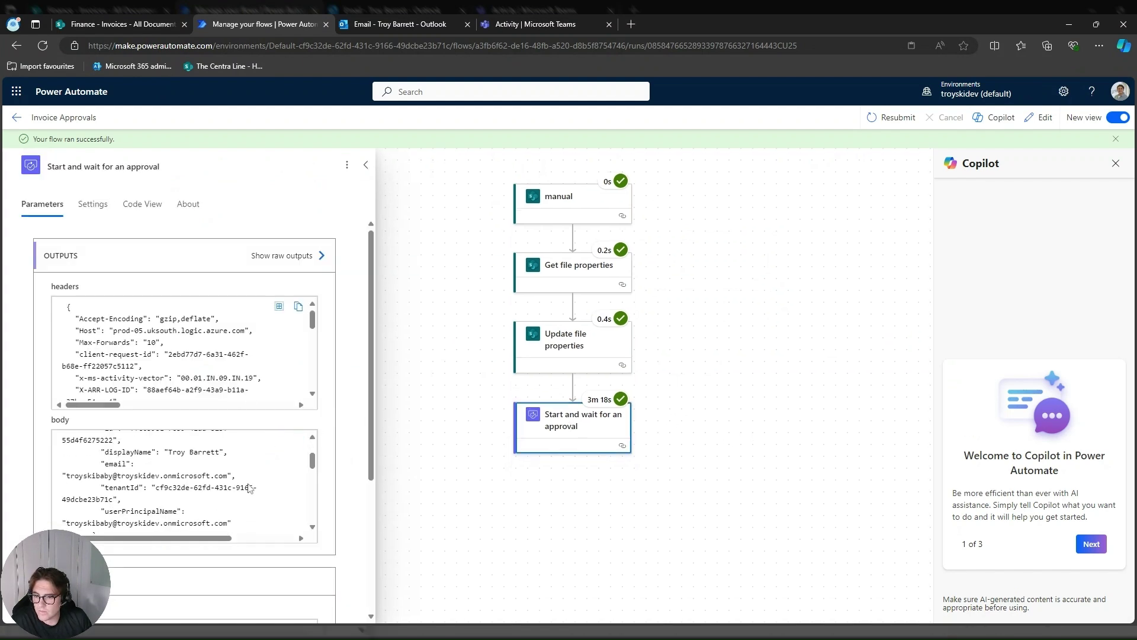
scroll(249, 488, "down", 3)
scroll(250, 488, "up", 3)
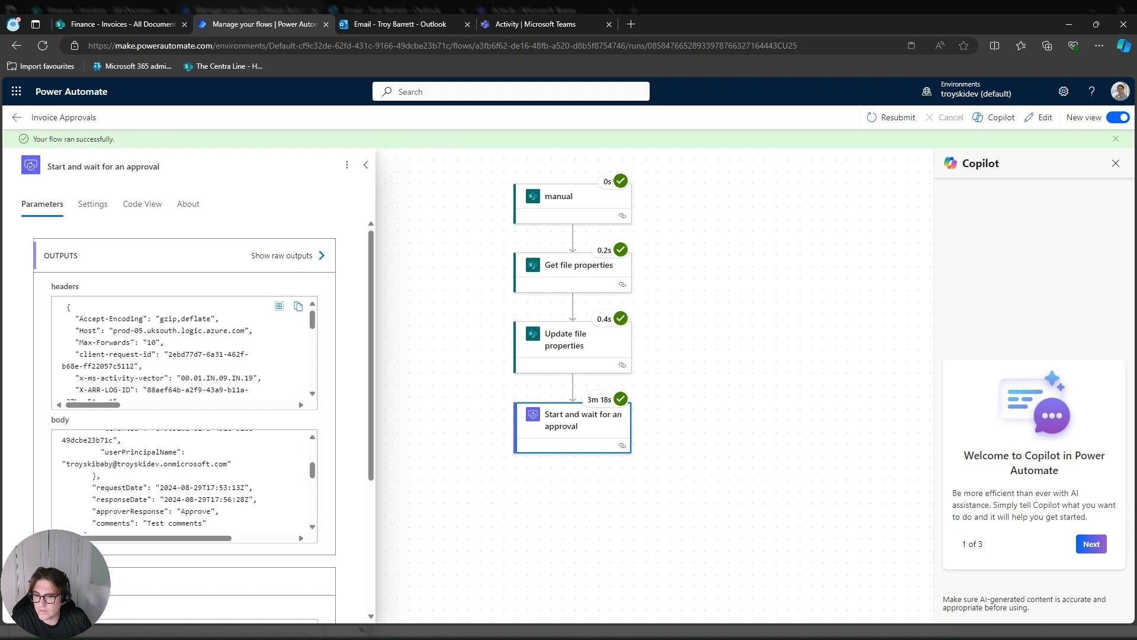
scroll(217, 484, "down", 5)
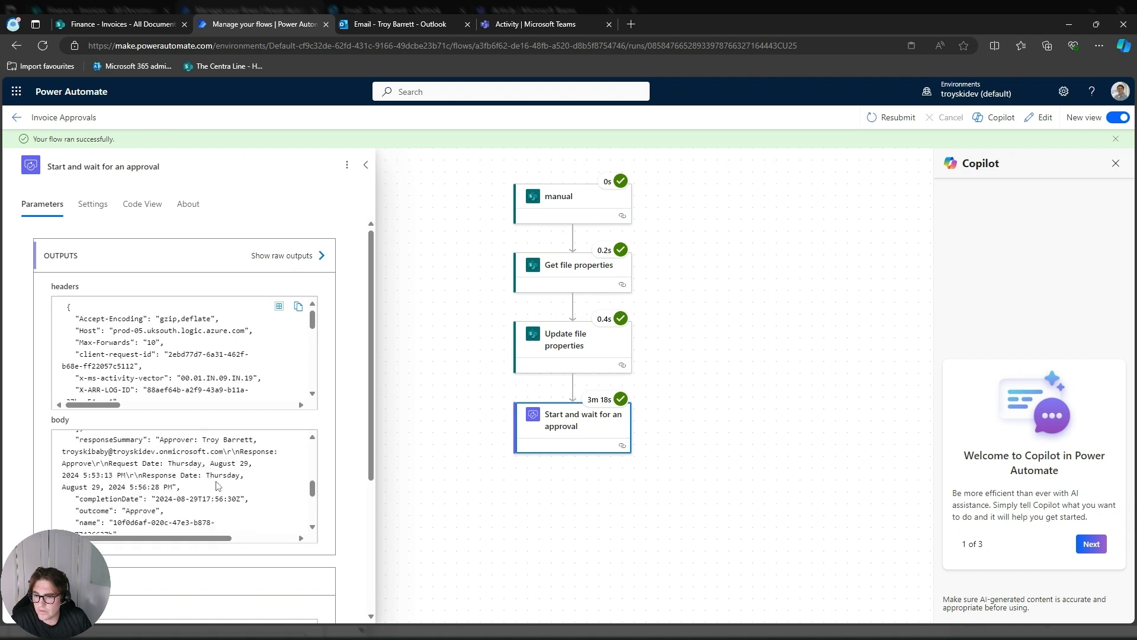
double_click(93, 452)
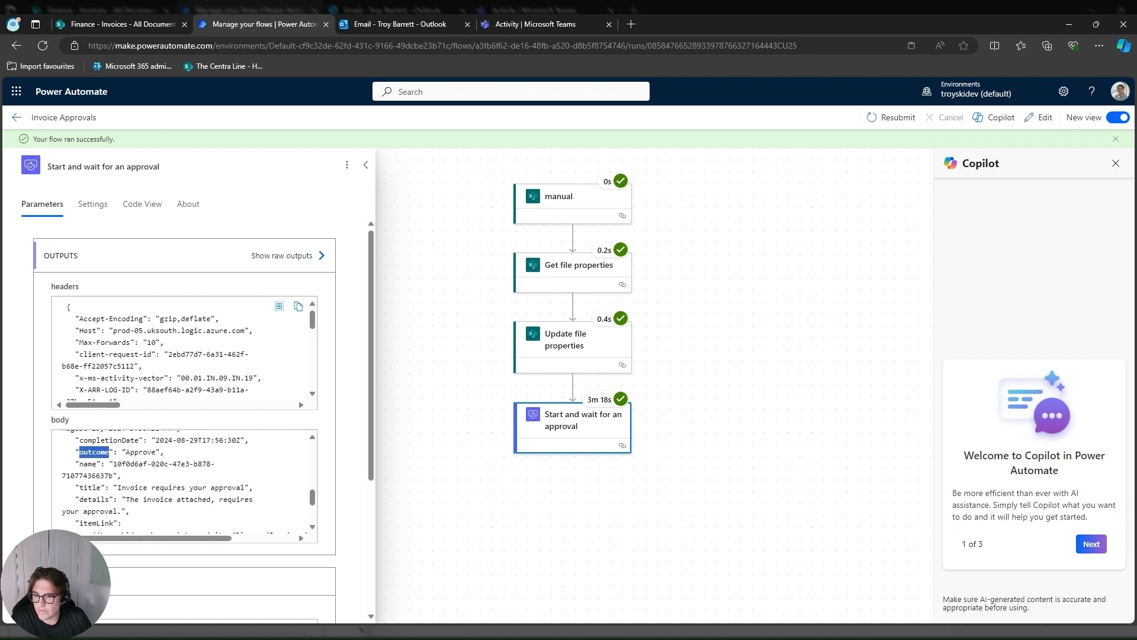
left_click_drag(157, 452, 126, 452)
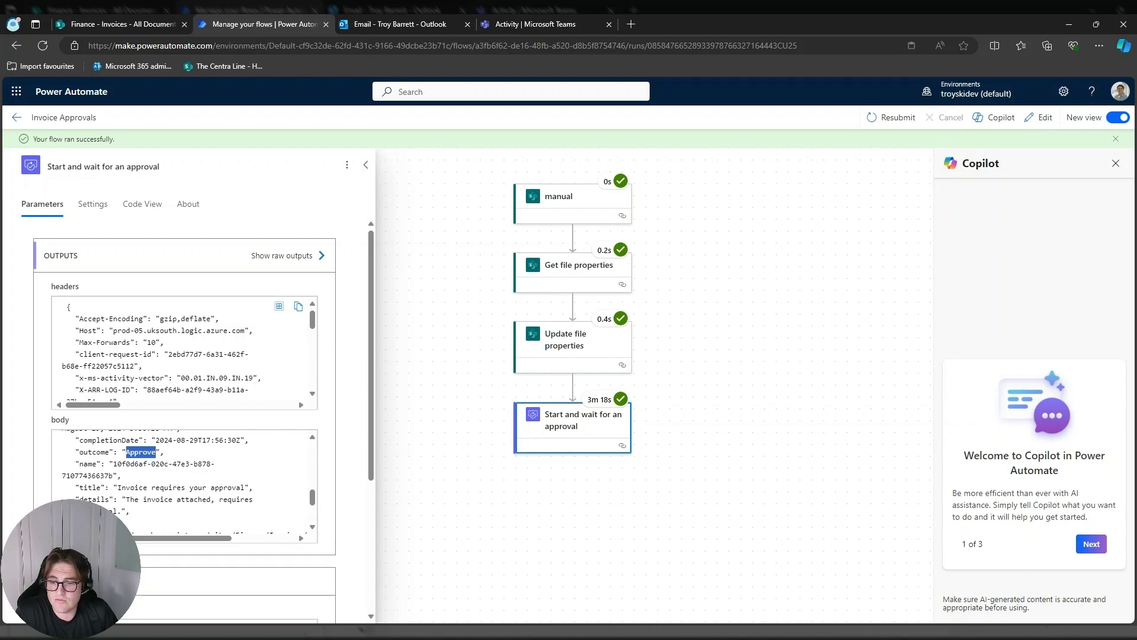
- Edit the flow and add a Compose action after Start and wait for an approval, with the approval's Outcome as its input
left_click(1036, 122)
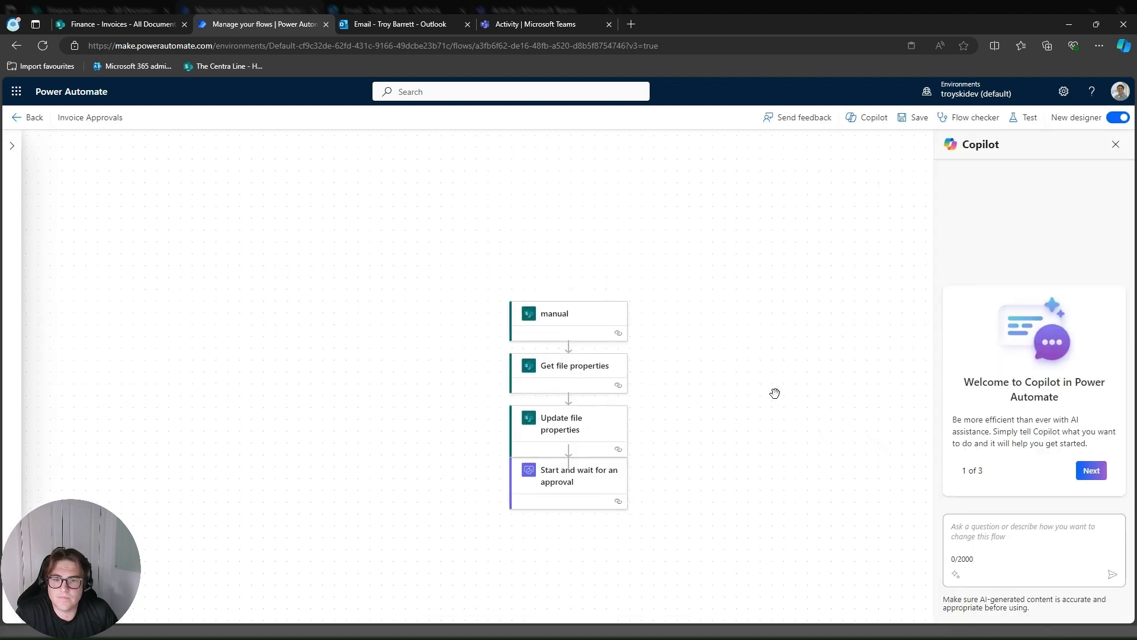
scroll(752, 237, "down", 3)
left_click(559, 410)
left_click(613, 421)
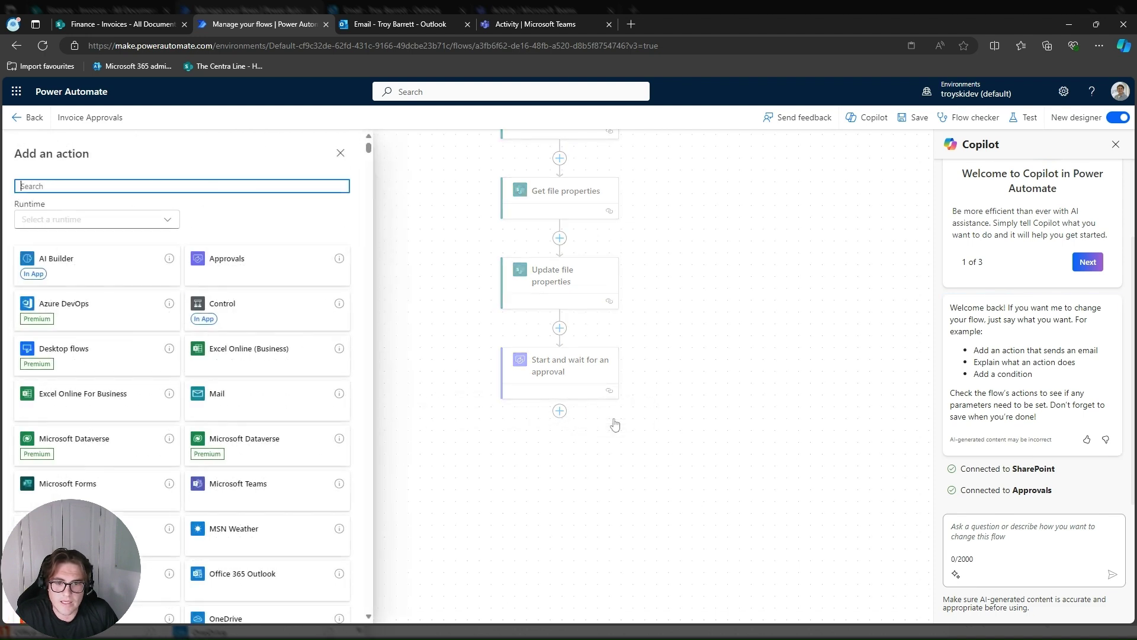
type("compose")
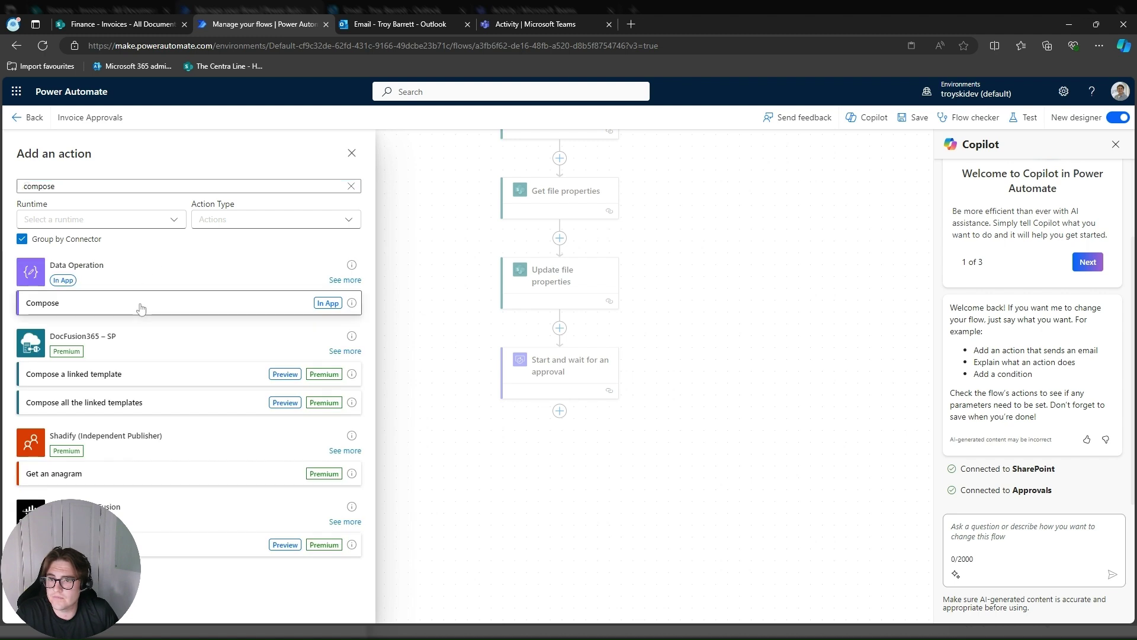
left_click(140, 303)
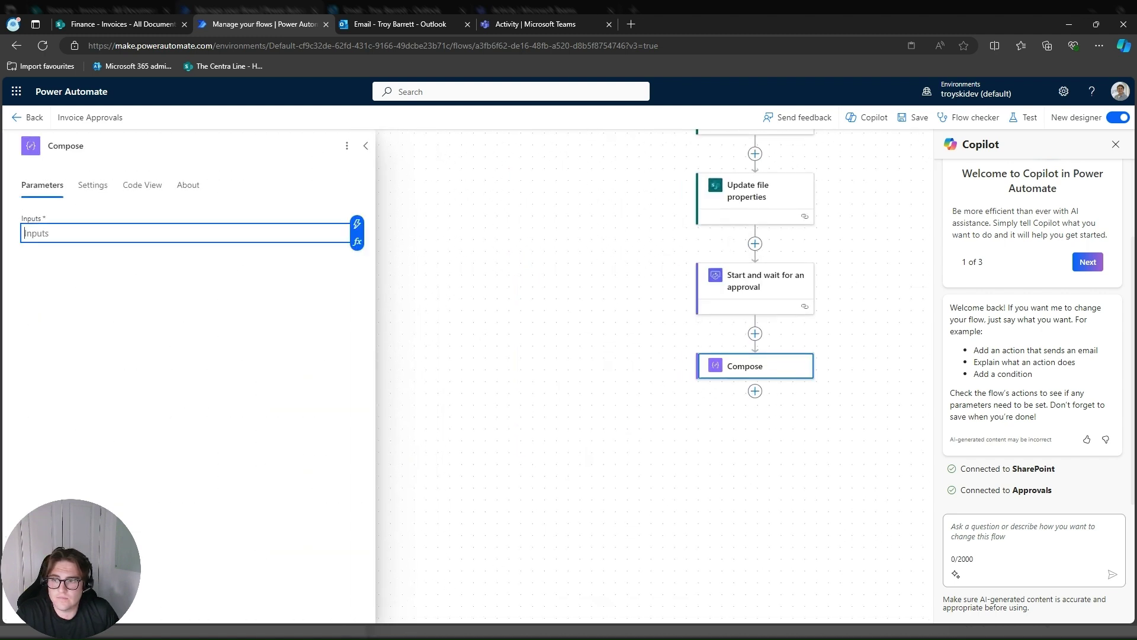
left_click(357, 224)
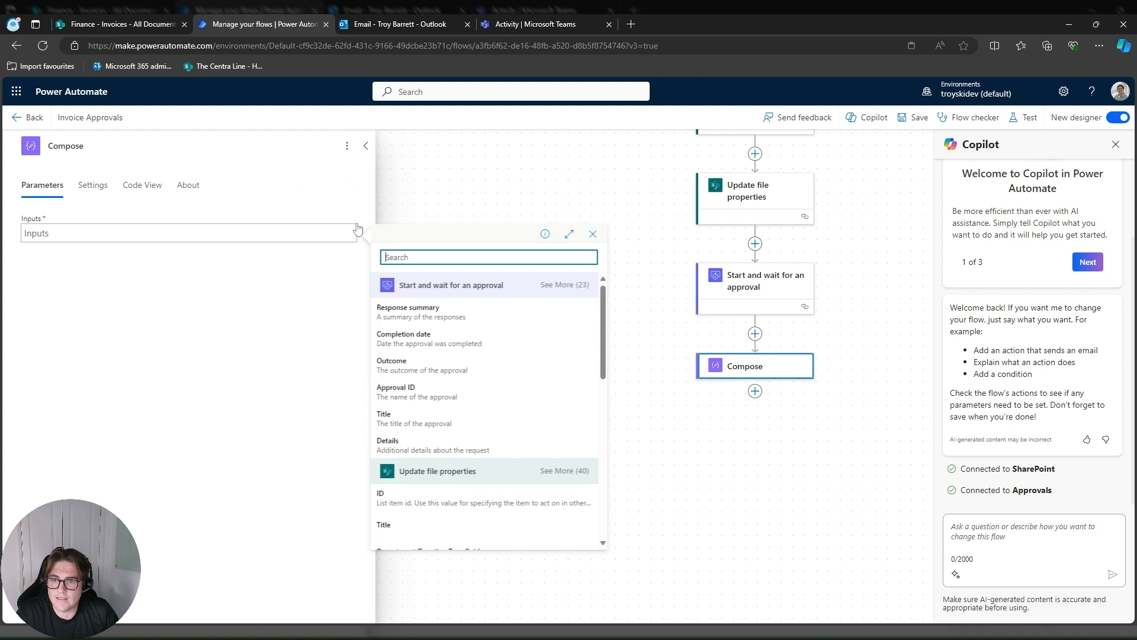
left_click(449, 365)
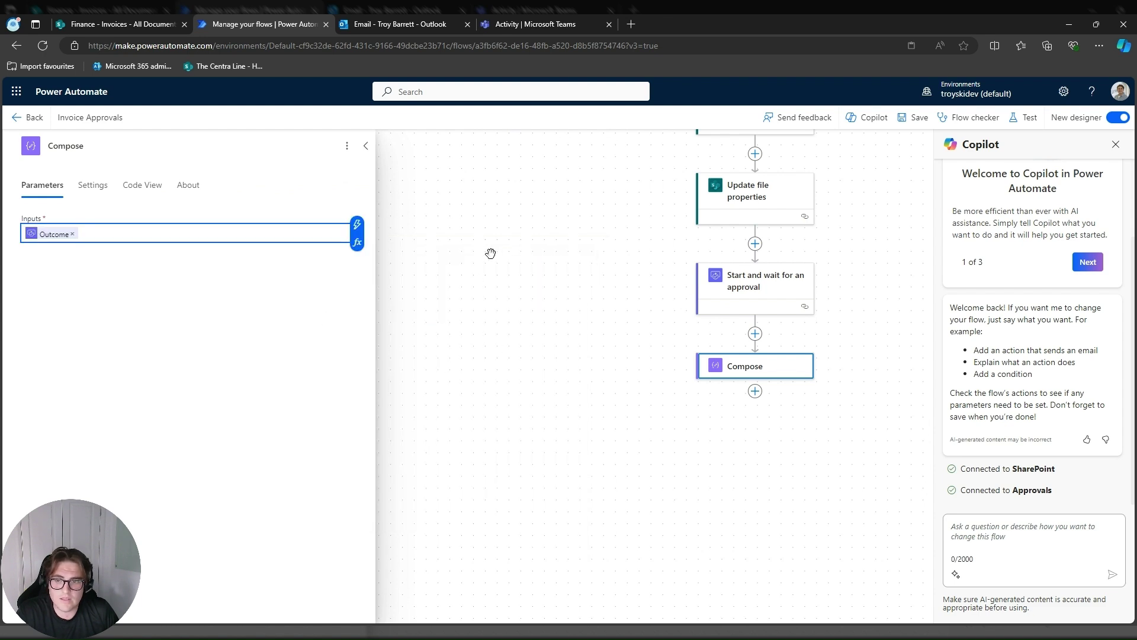
- Rename the Compose action as "Outcome of Approval"
left_click(65, 146)
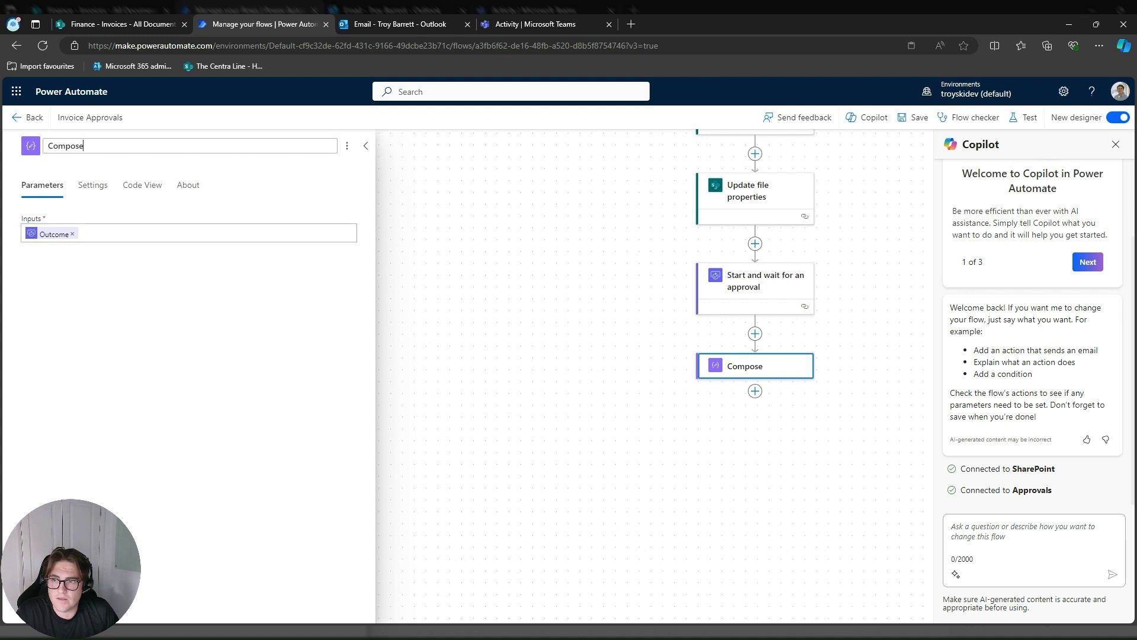
type("Outcoem")
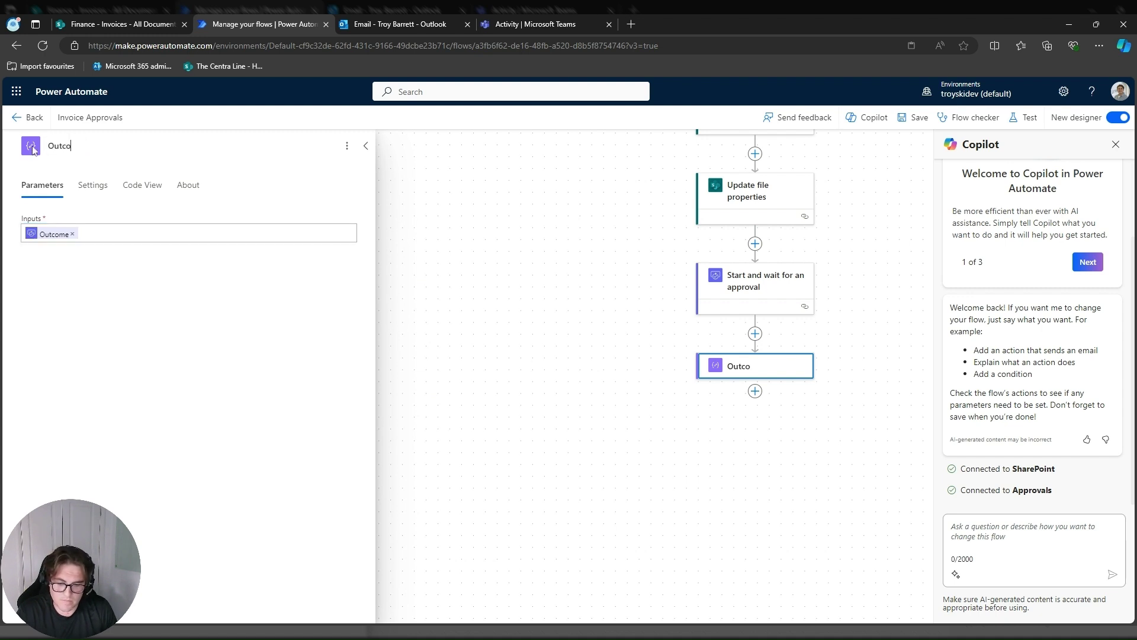
key("BackSpace")
key("BackSpace")
type("me of Approval")
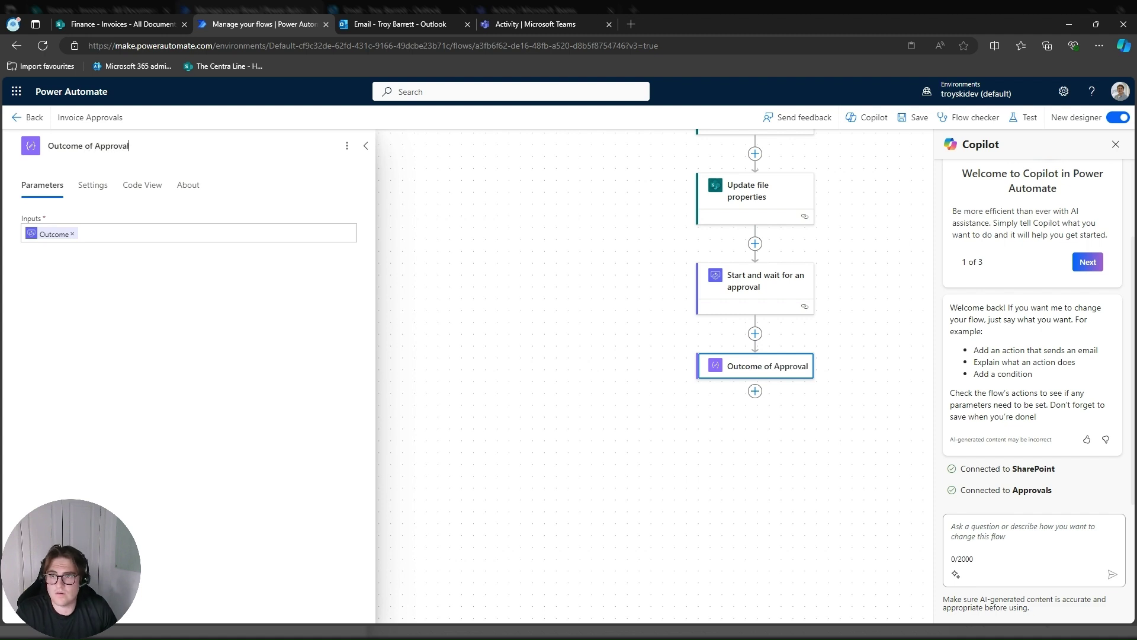
left_click(478, 203)
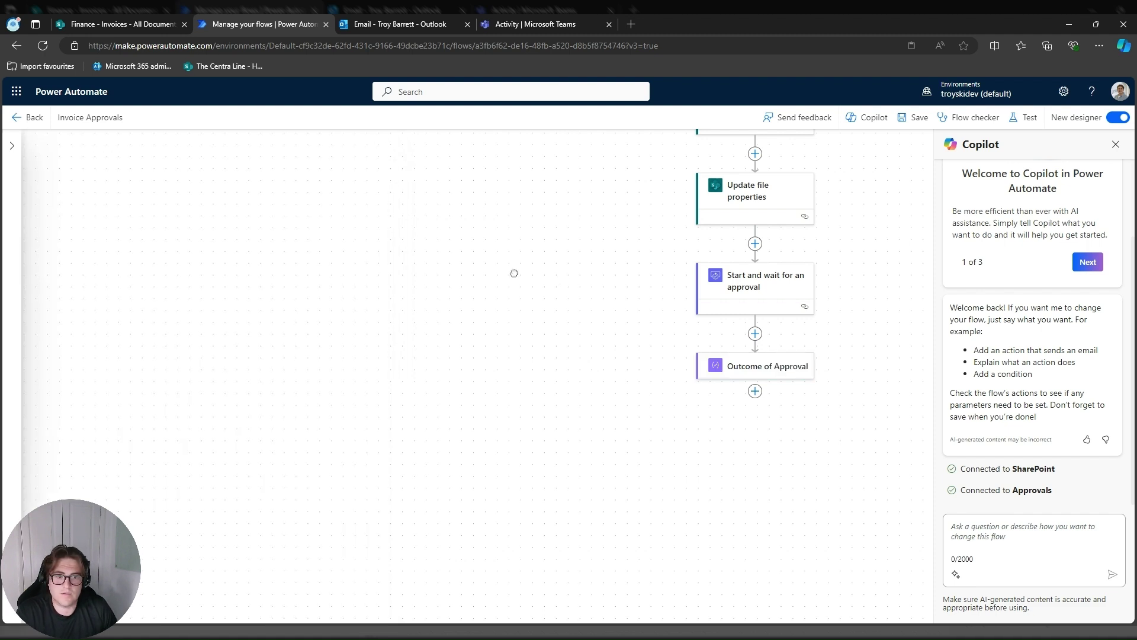
- Add a Condition control after the Outcome of Approval action
left_click(501, 354)
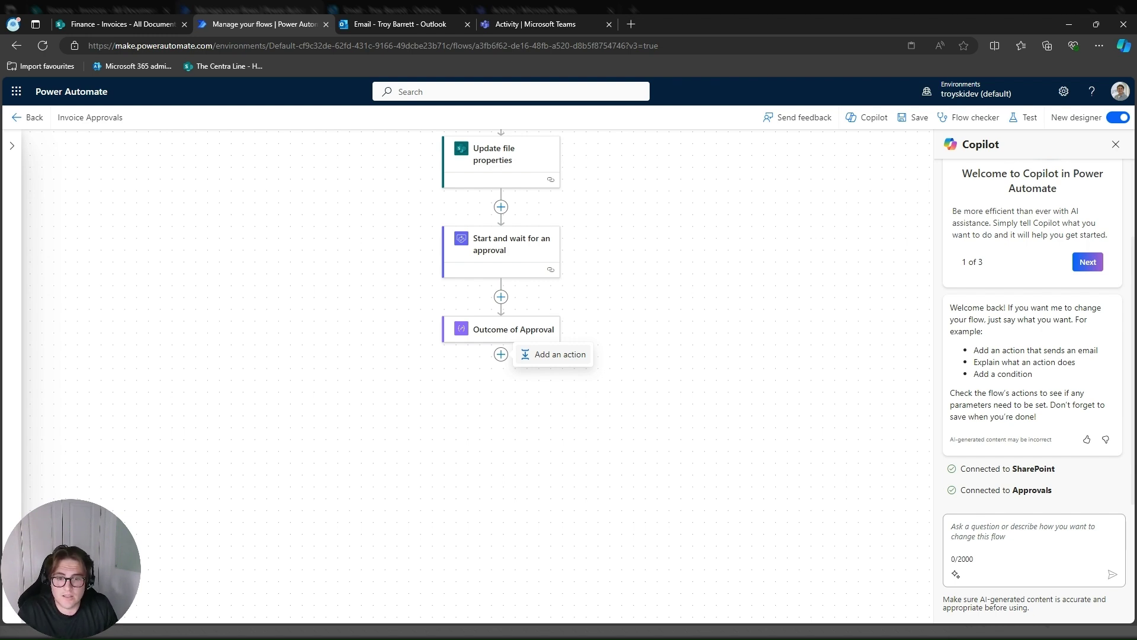
left_click(560, 354)
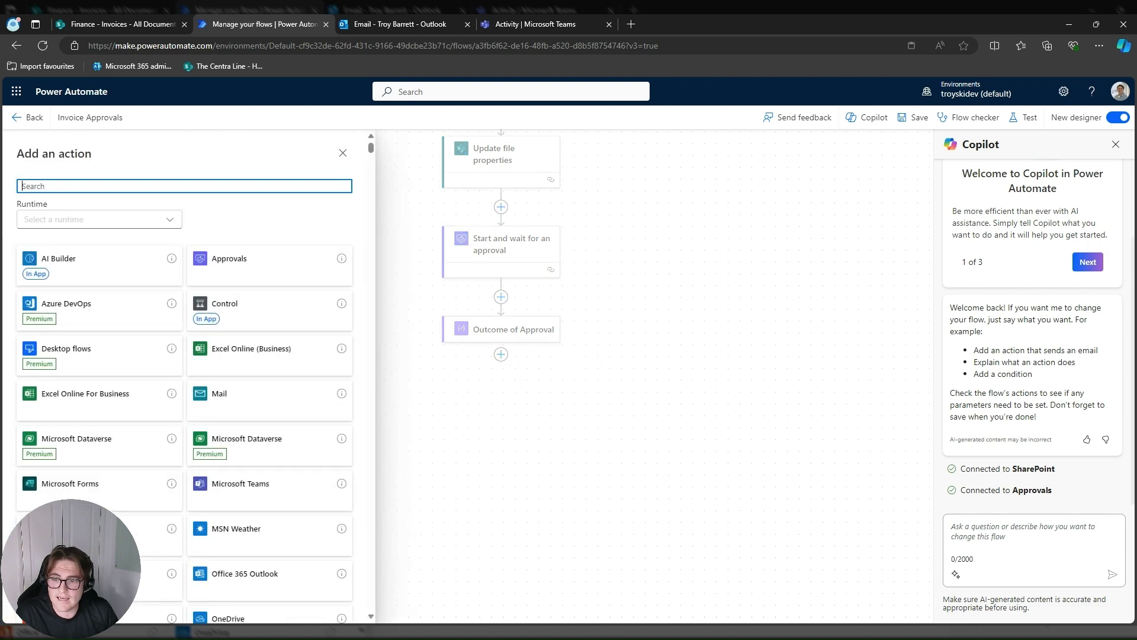
left_click(253, 320)
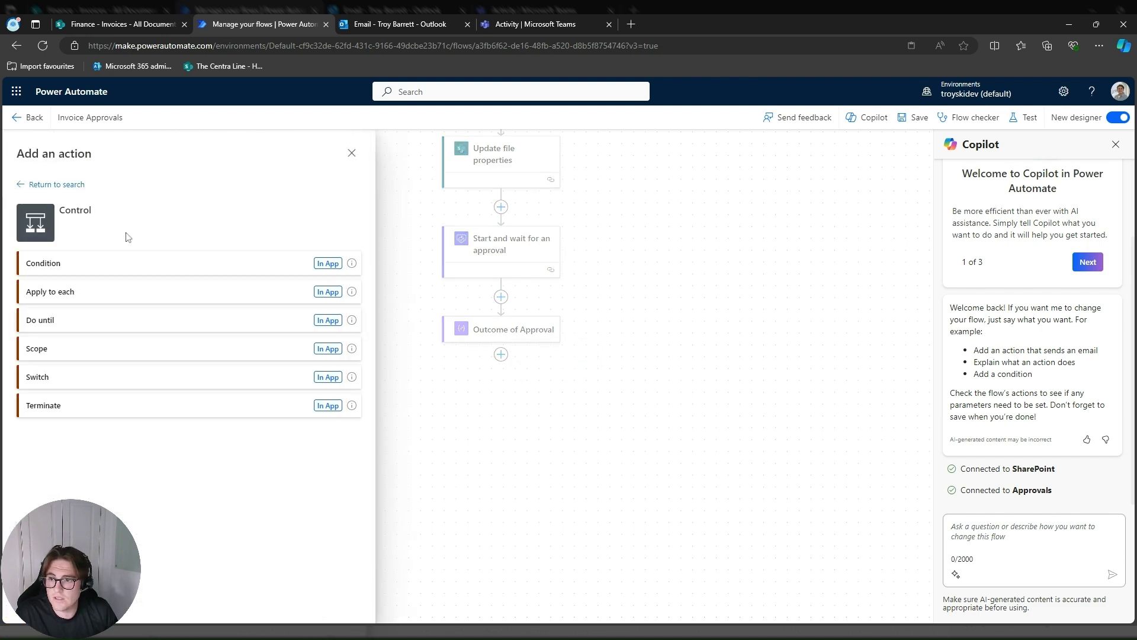
left_click(81, 265)
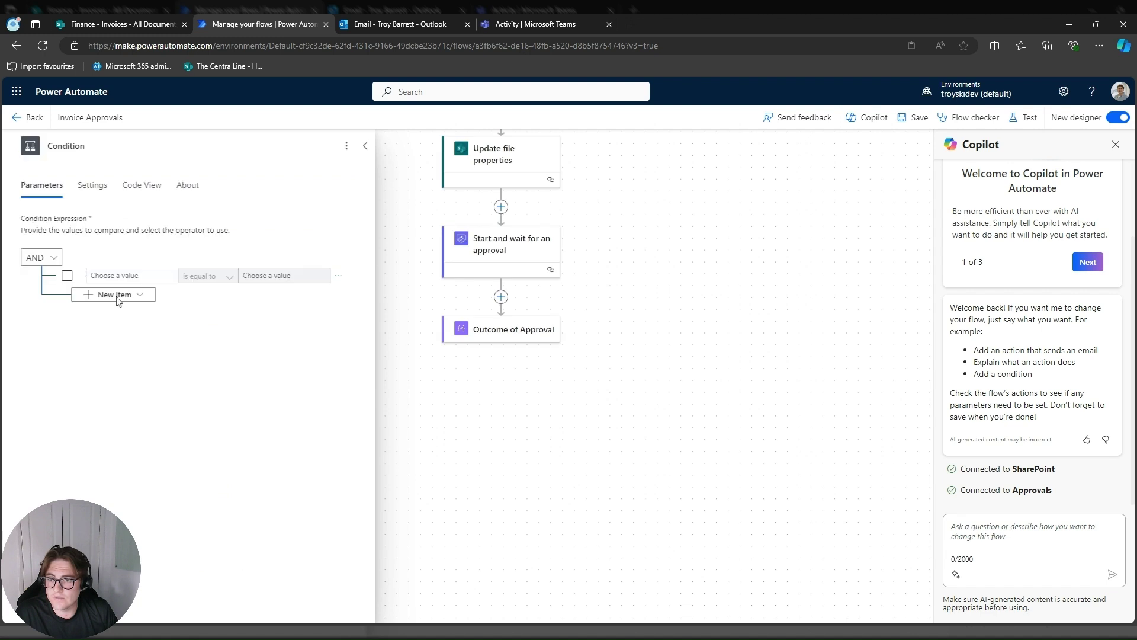
left_click(41, 257)
left_click(123, 267)
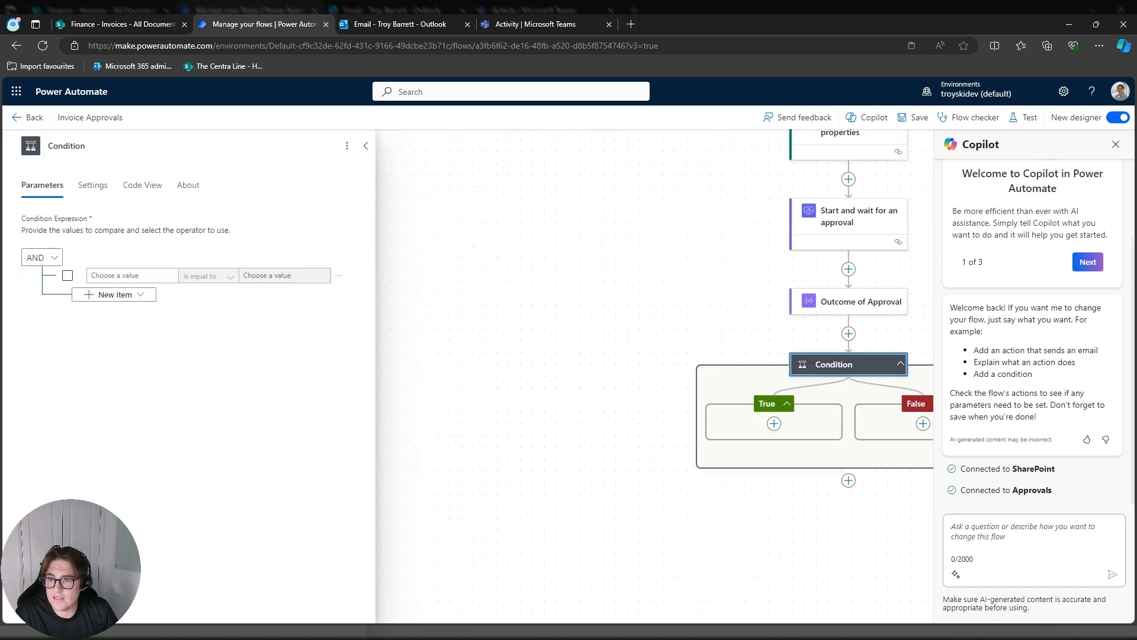
- Set the condition to check that the Outputs of Outcome of Approval is equal to "Approve"
left_click(169, 276)
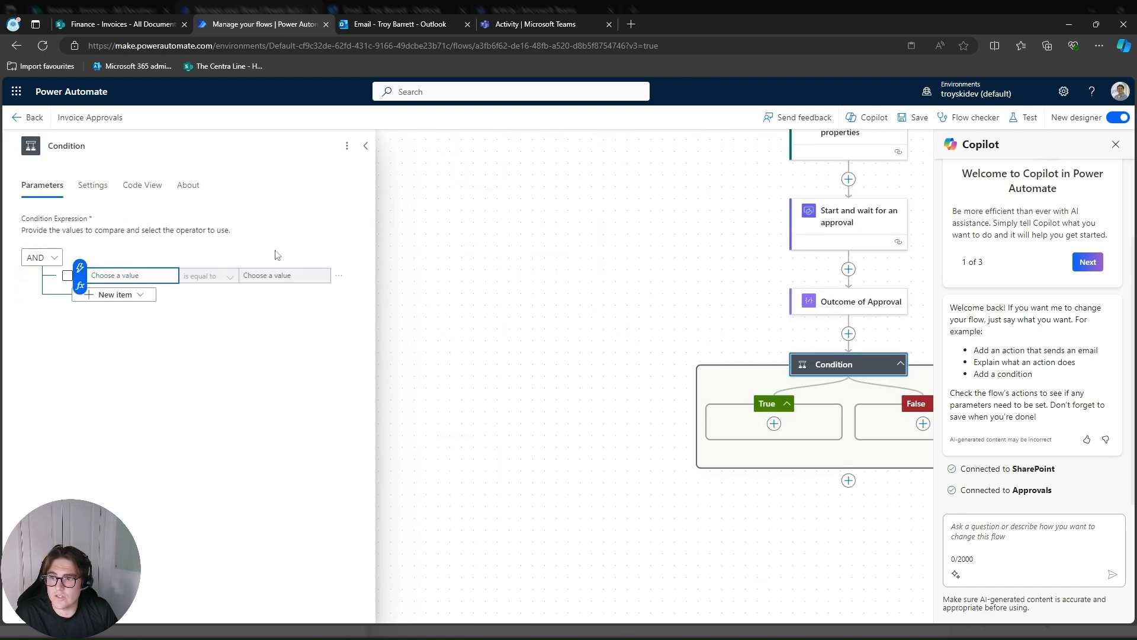
left_click(79, 268)
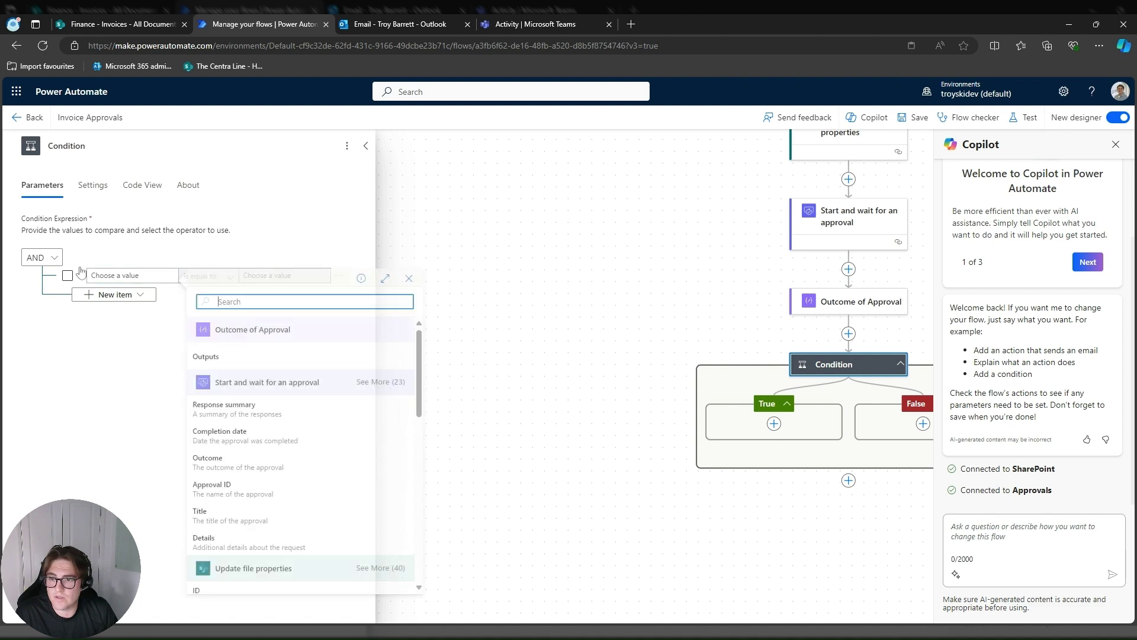
left_click(243, 359)
left_click(273, 275)
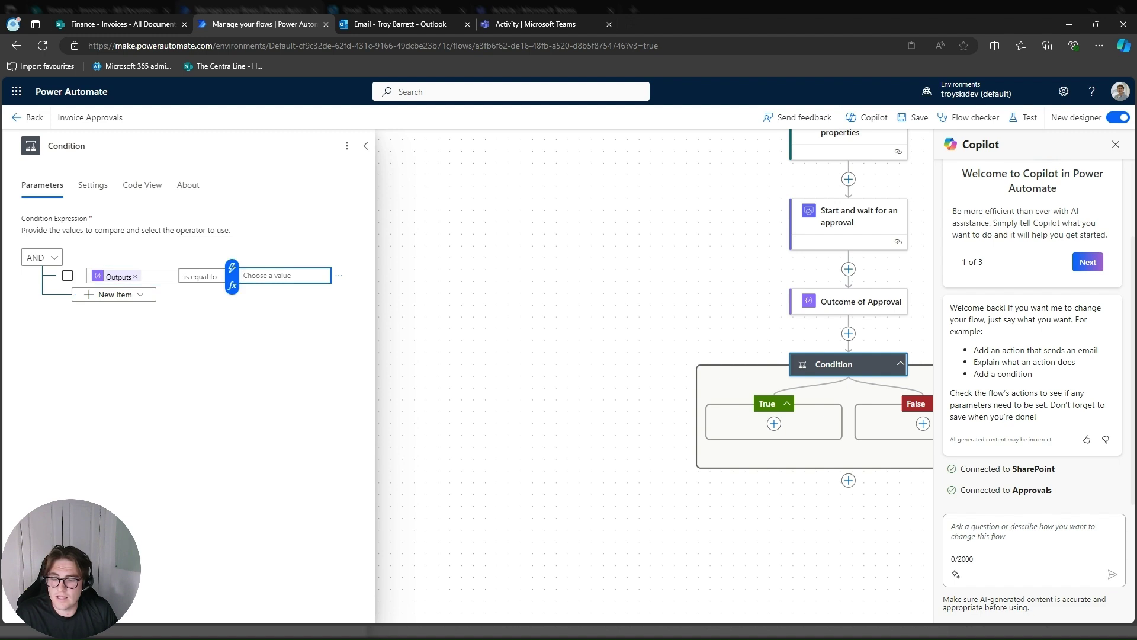
type("Approve")
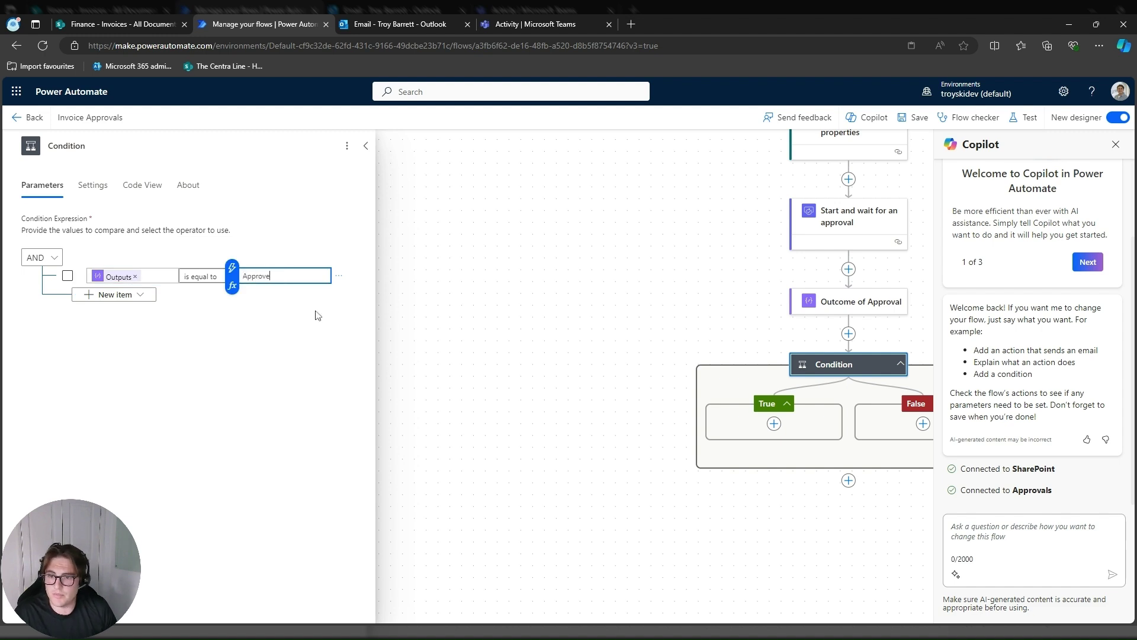
left_click(502, 350)
- Add a SharePoint Update file properties action to the condition's True branch
left_click_drag(533, 355, 298, 279)
left_click(540, 345)
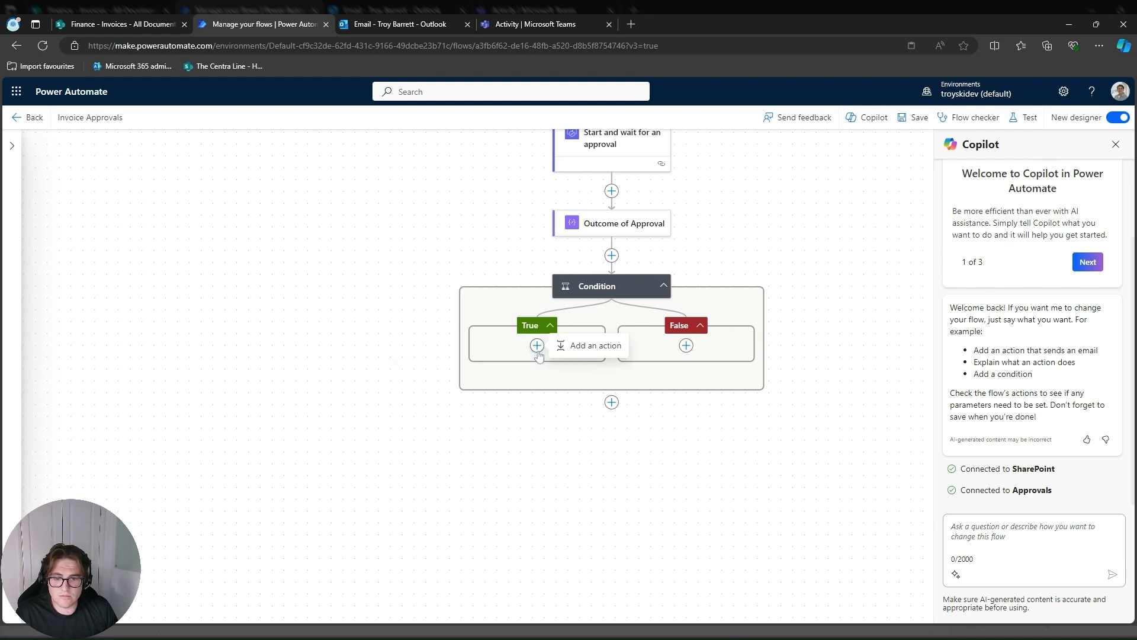
left_click(572, 349)
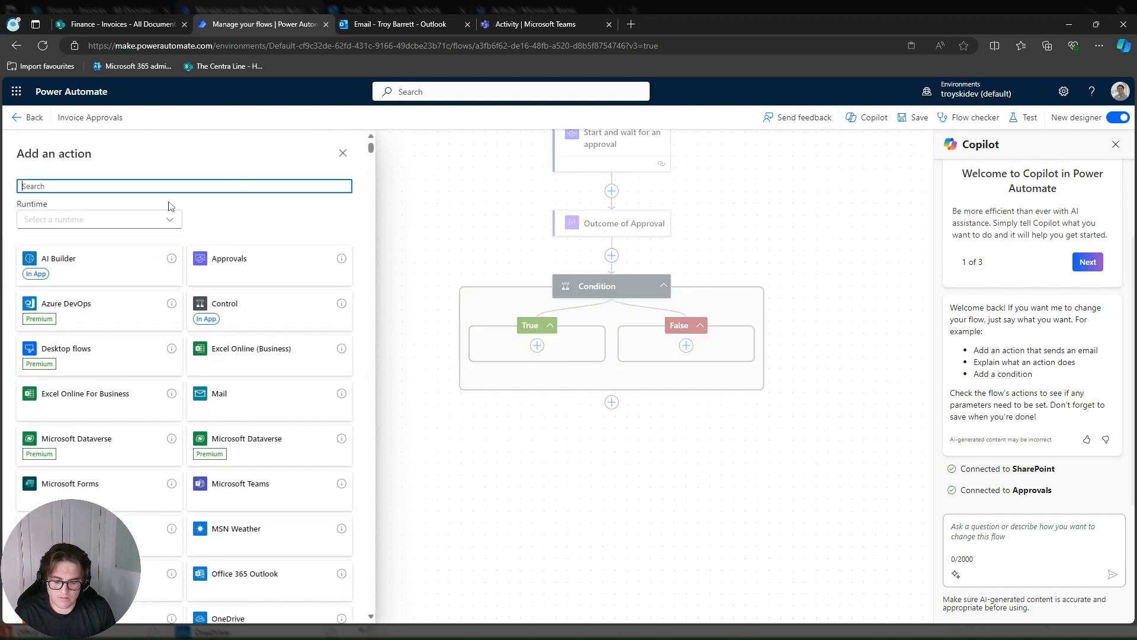
type("Update file pr")
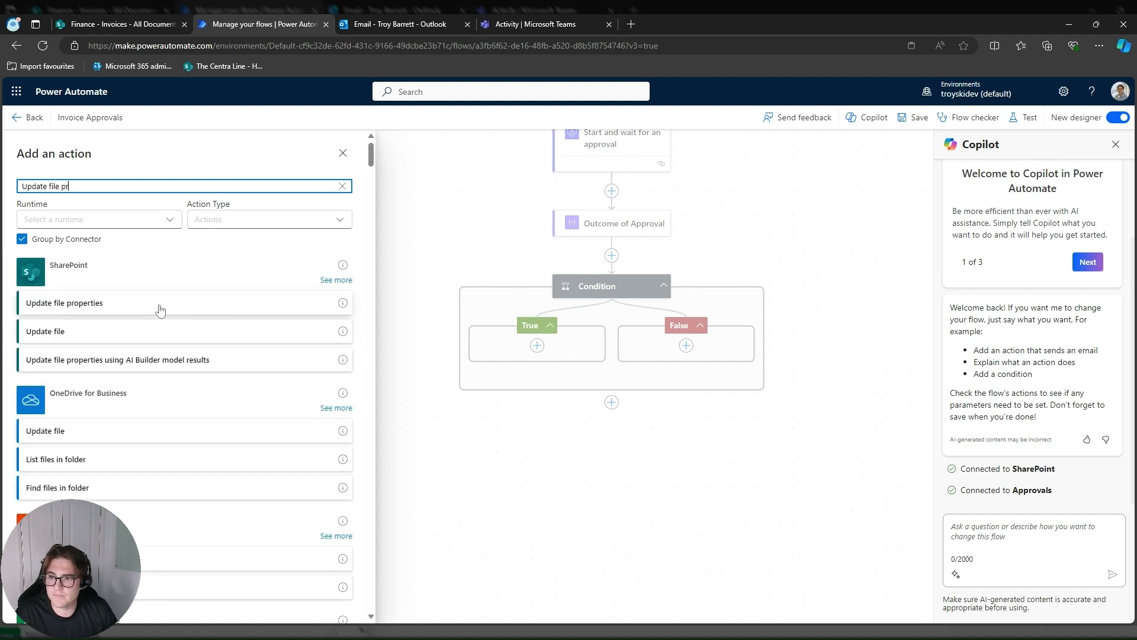
left_click(160, 309)
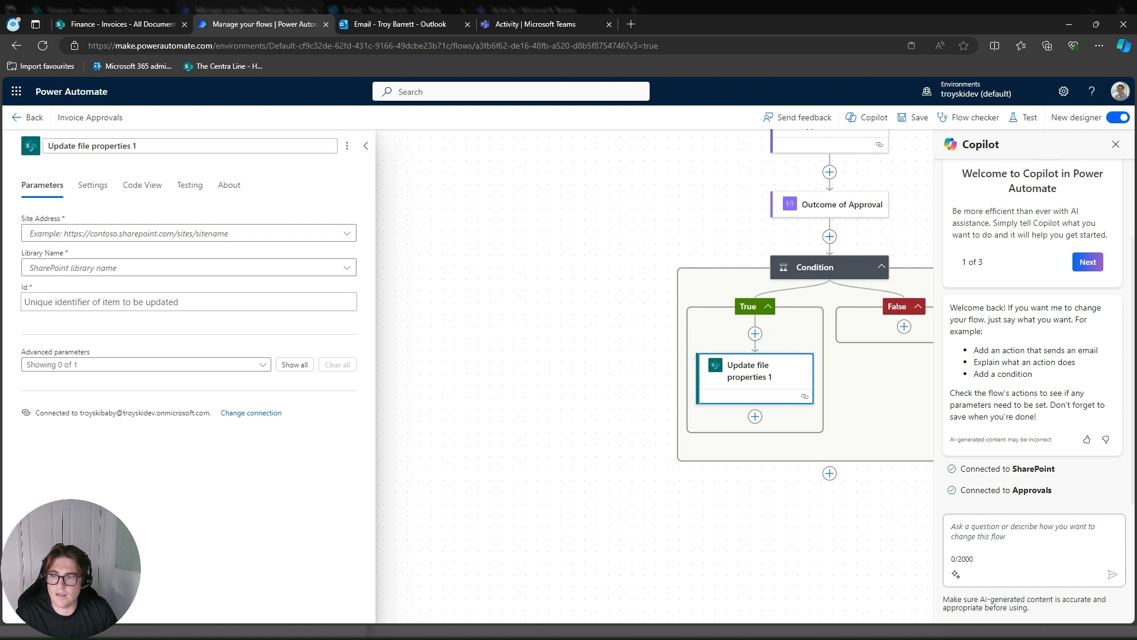
- Rename the True branch's Update file properties action as "Update file status to Approved"
left_click_drag(135, 146, 92, 146)
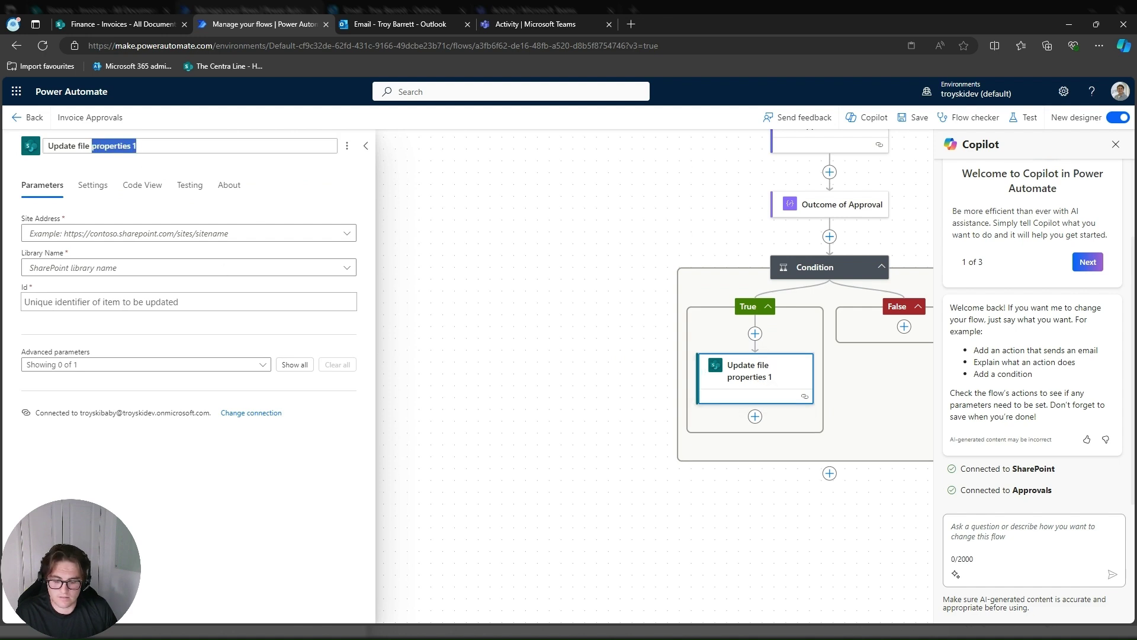
type("statu")
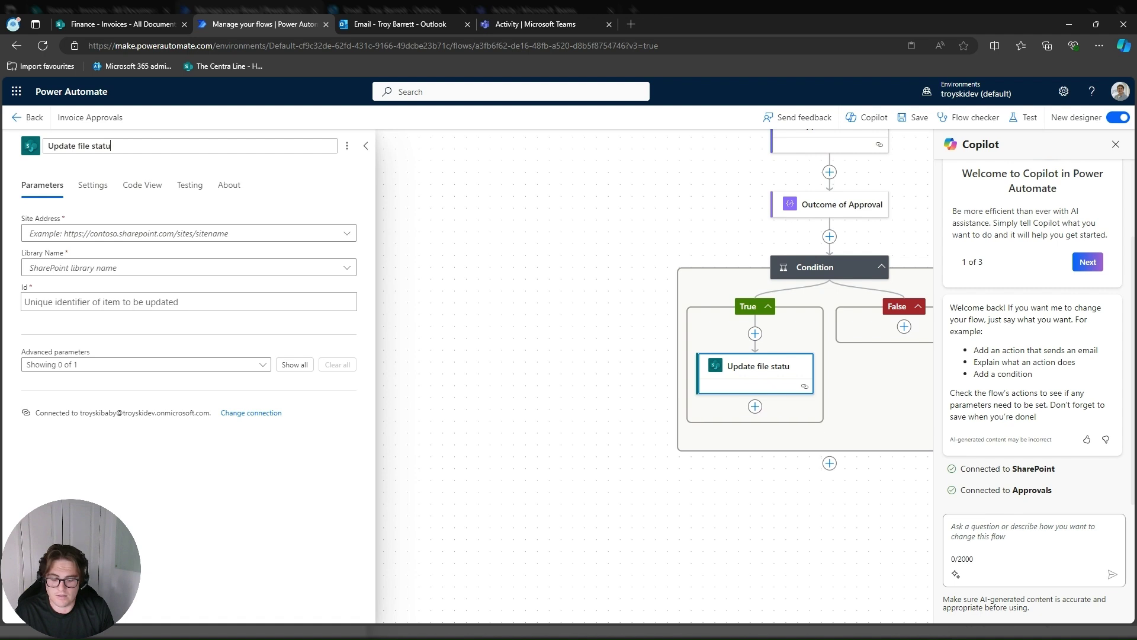
type("s to Ap")
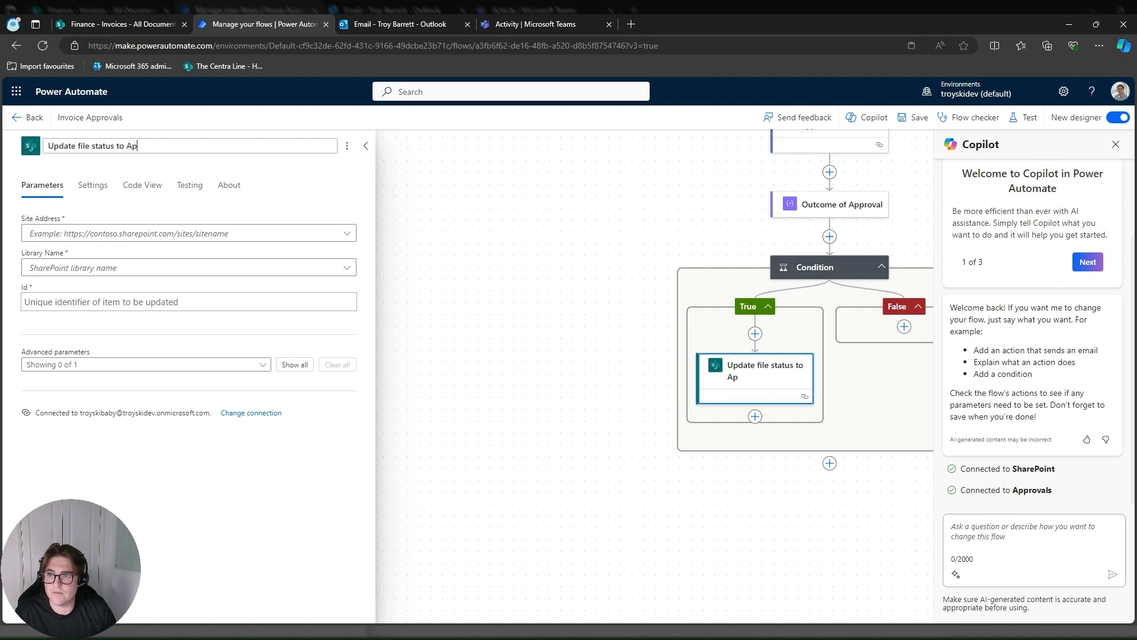
type("proved")
- Point the Update file status to Approved action at the Finance site's Invoices library and set its Id to the ID dynamic value
left_click(344, 233)
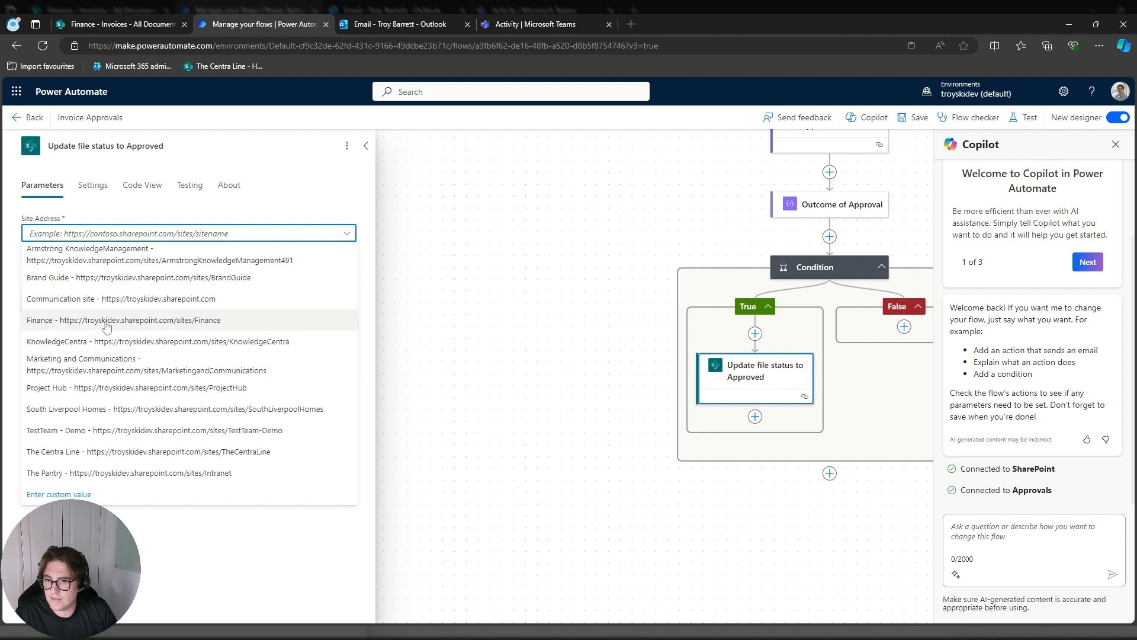
left_click(104, 321)
left_click(346, 267)
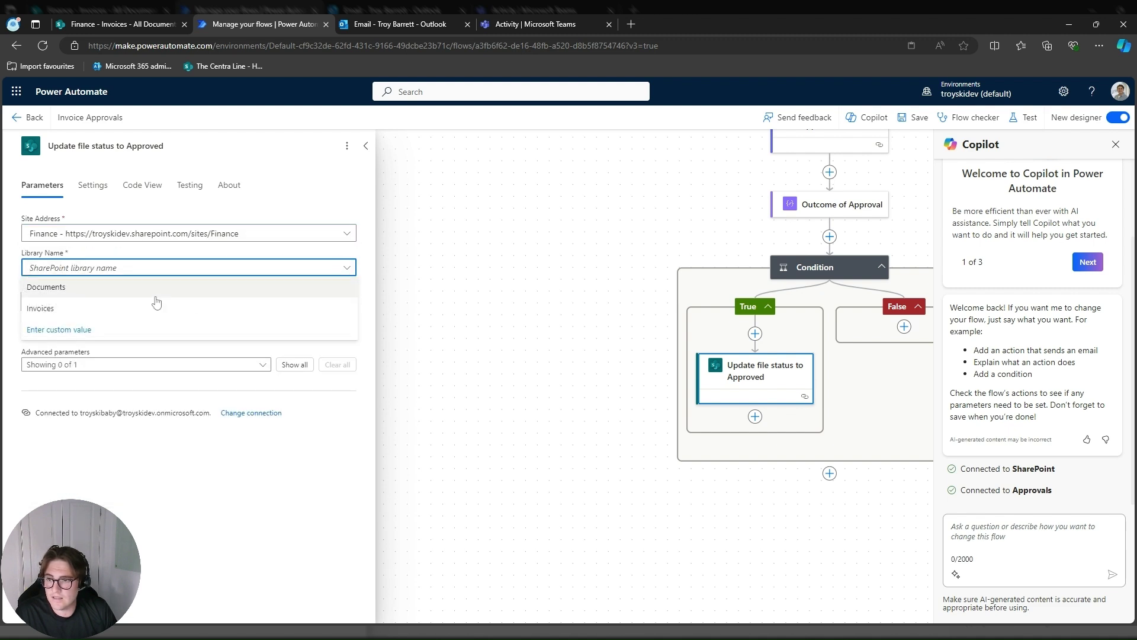
left_click(115, 315)
left_click(346, 302)
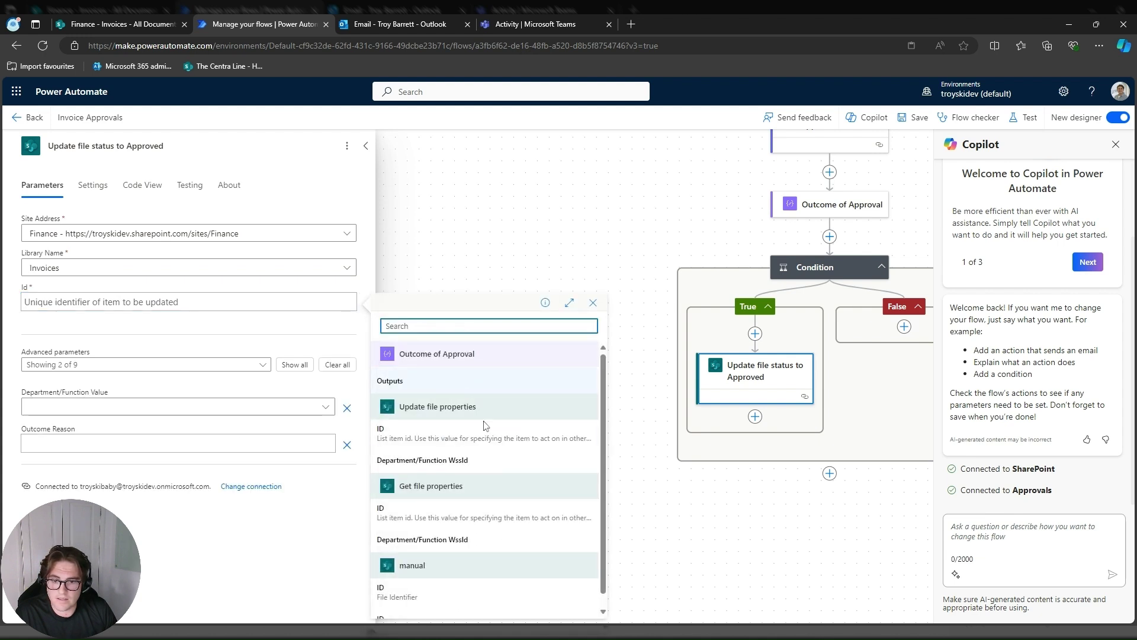
scroll(403, 551, "down", 1)
left_click(403, 578)
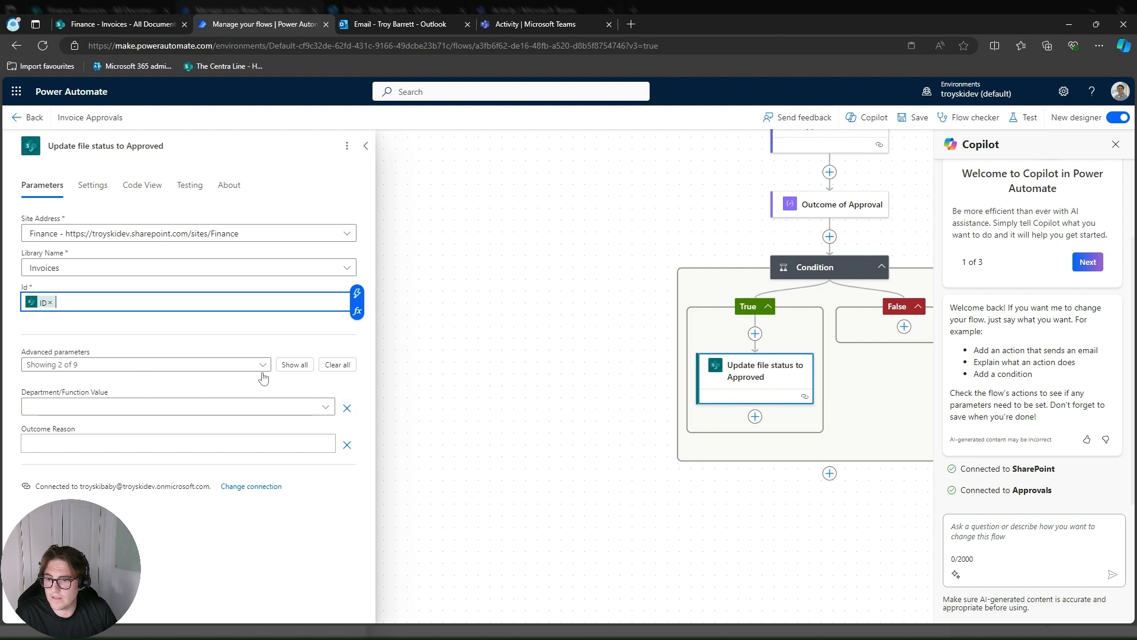
- Remove the Department/Function Value parameter from the action and add the Approved On and Approval Status Value parameters
left_click(346, 408)
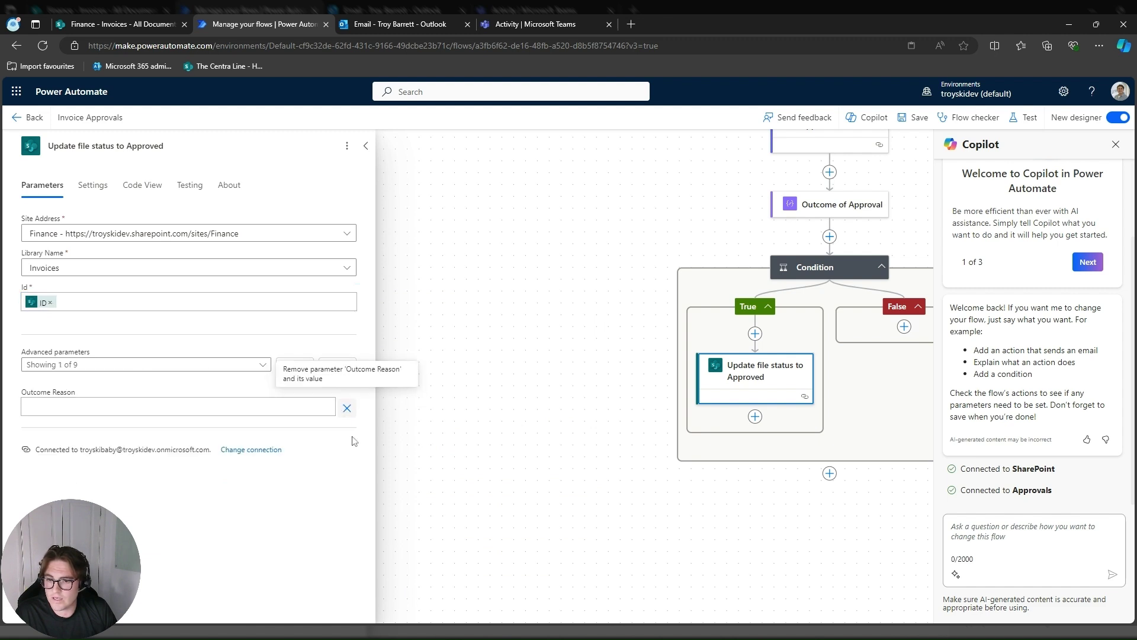
left_click(261, 365)
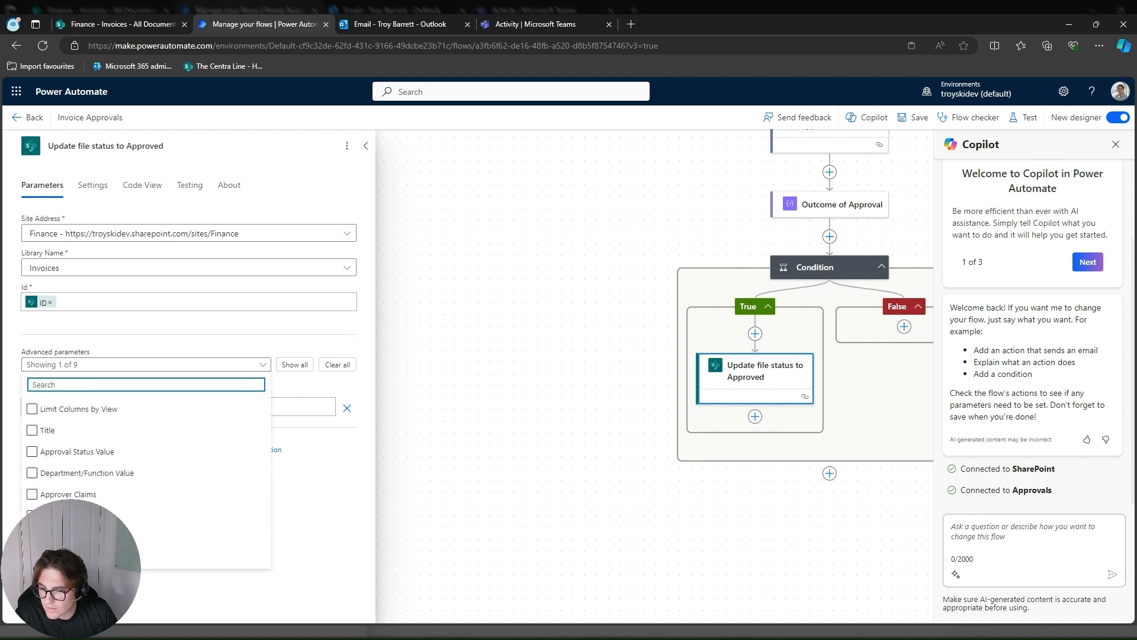
left_click(148, 514)
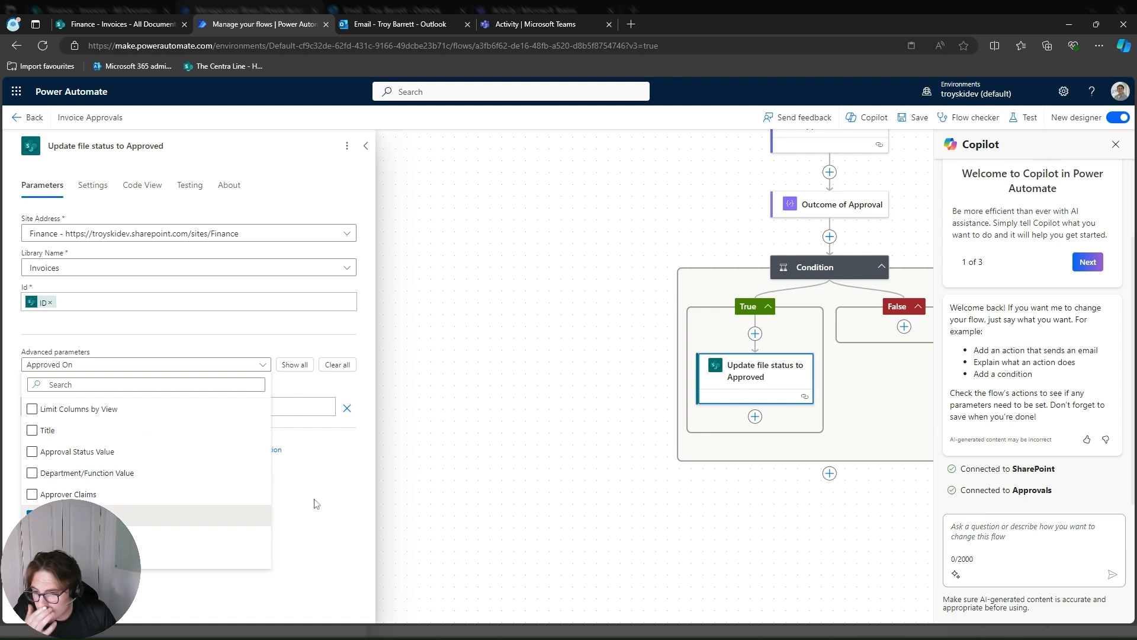
left_click(88, 452)
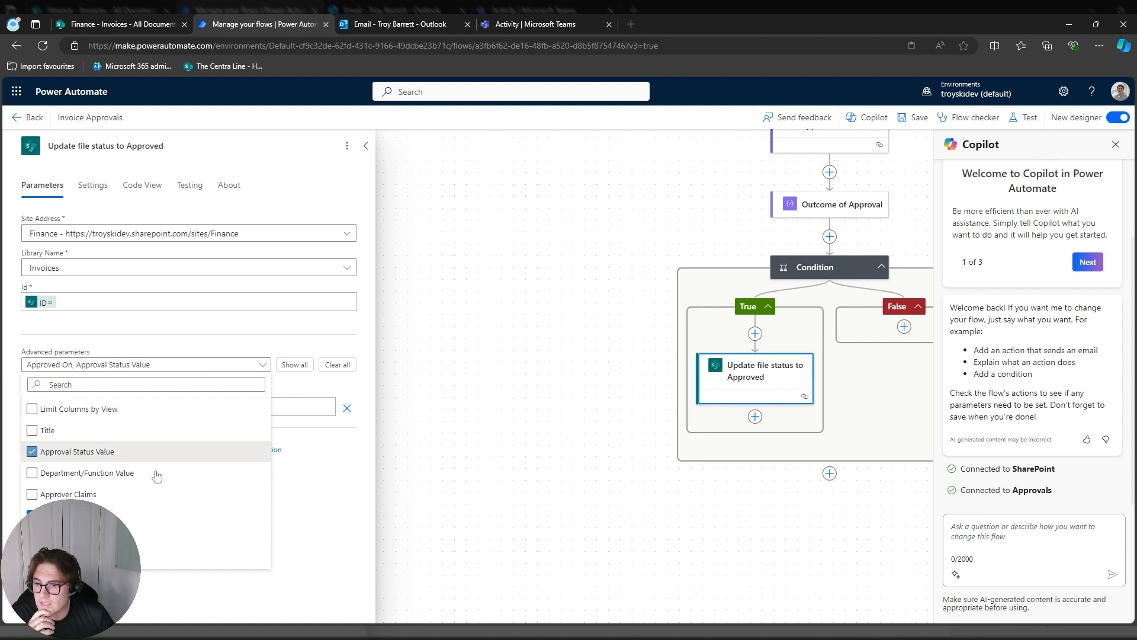
left_click(334, 490)
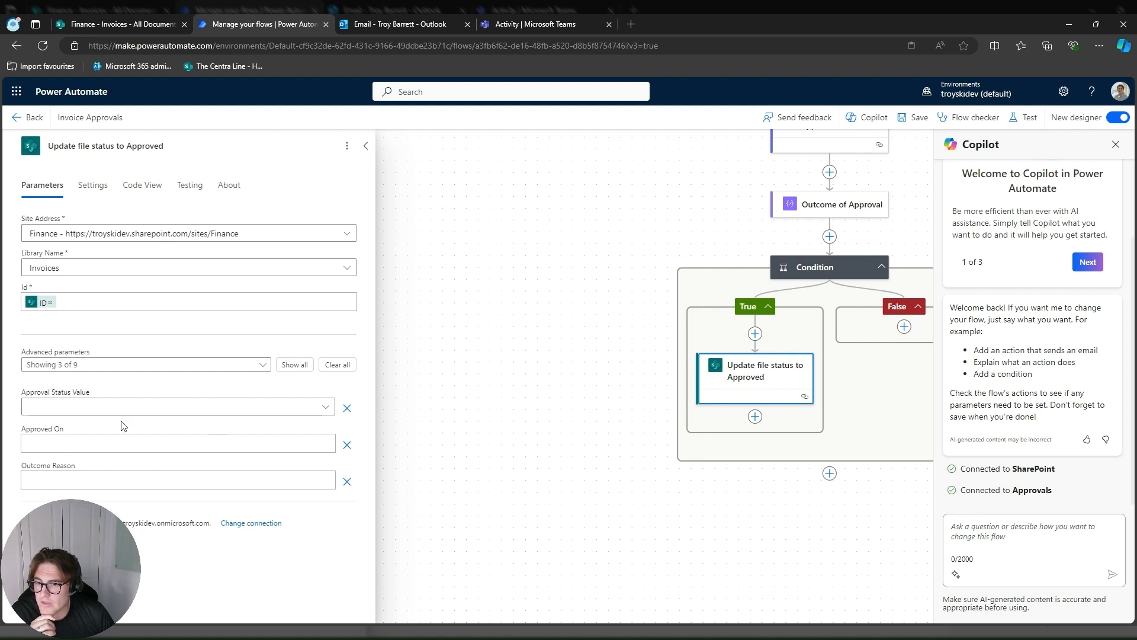
- Set Approval Status Value to Approved and fill Approved On with the utcNow() expression
left_click(267, 409)
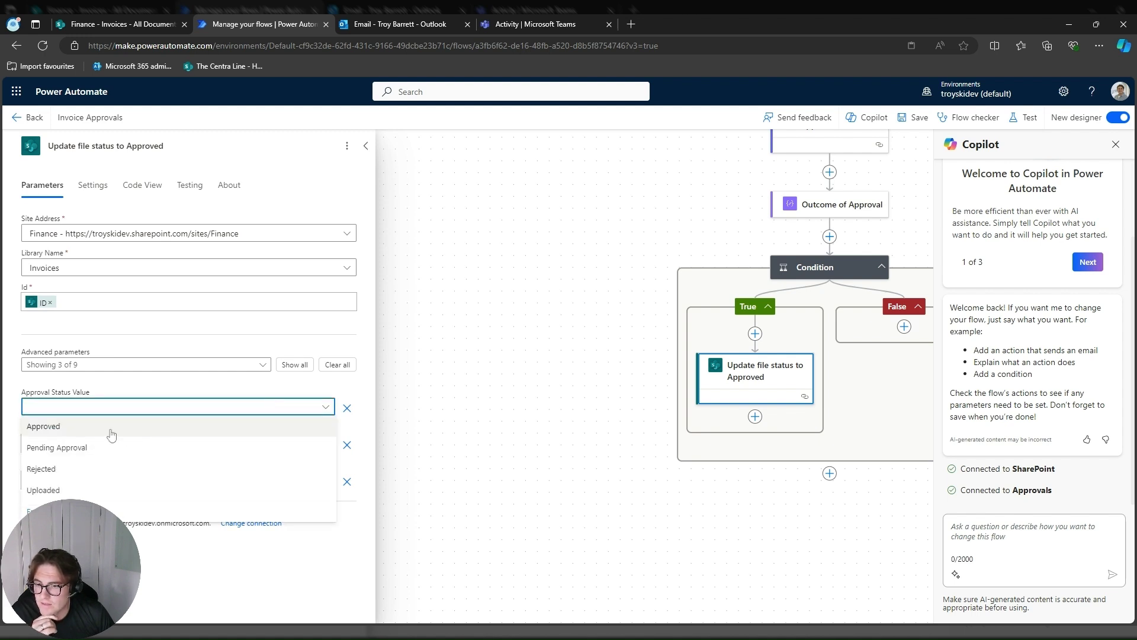
left_click(111, 429)
left_click(171, 443)
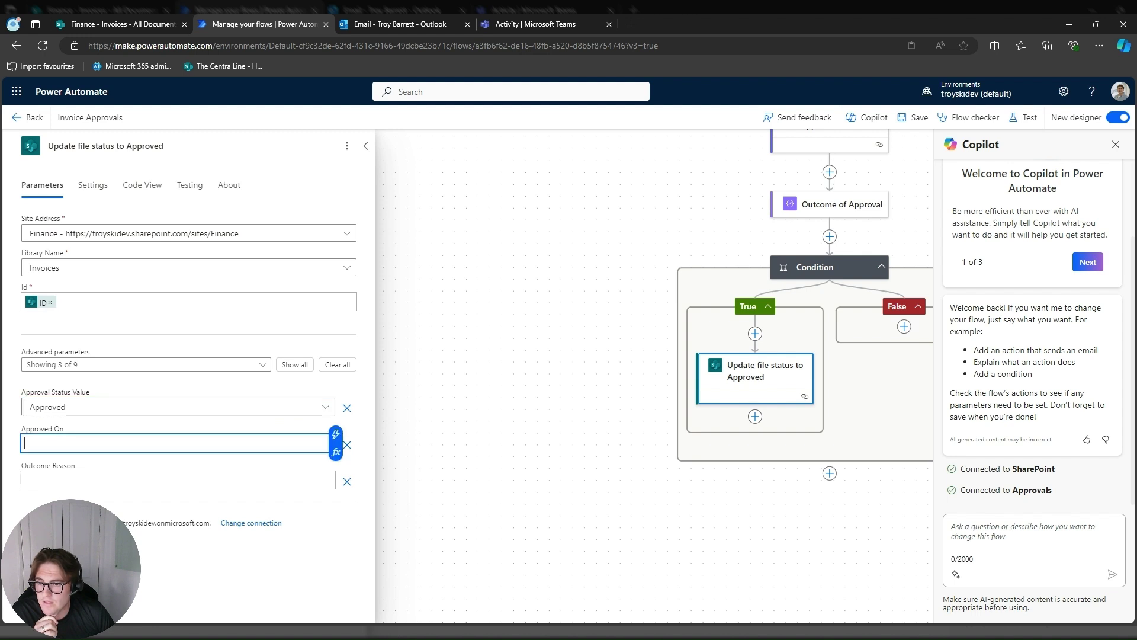
left_click(336, 434)
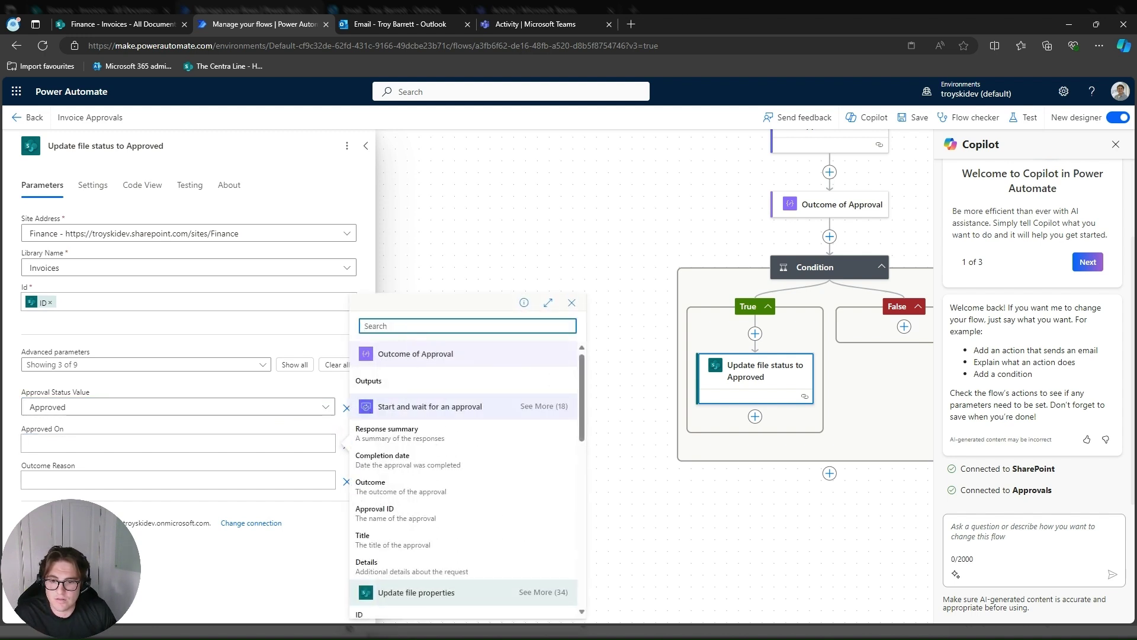
left_click(571, 303)
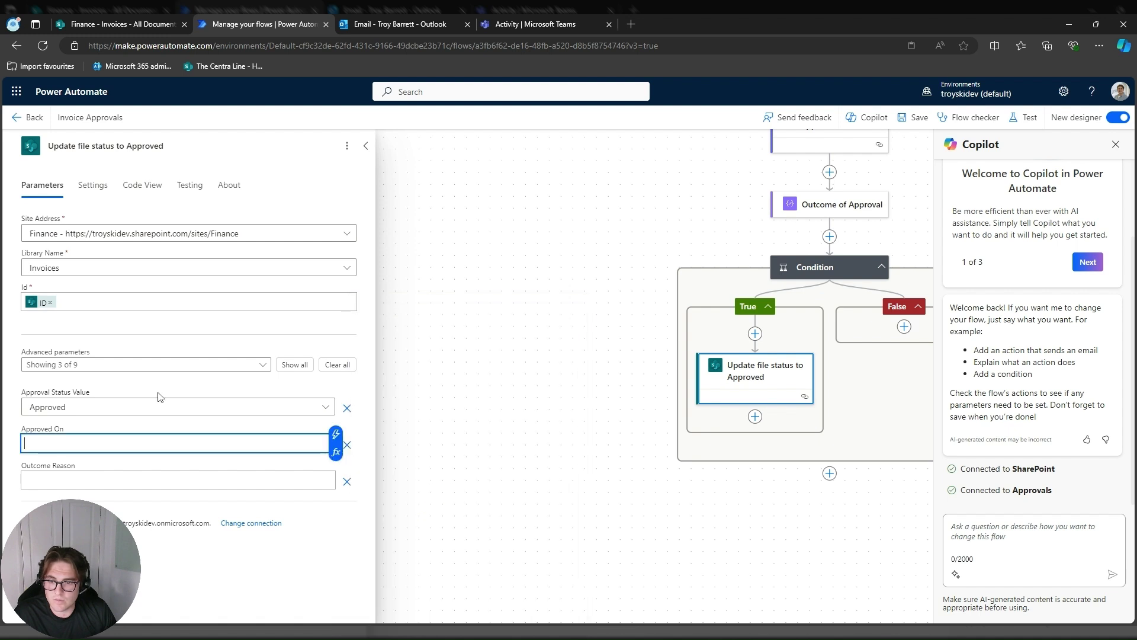
left_click(336, 451)
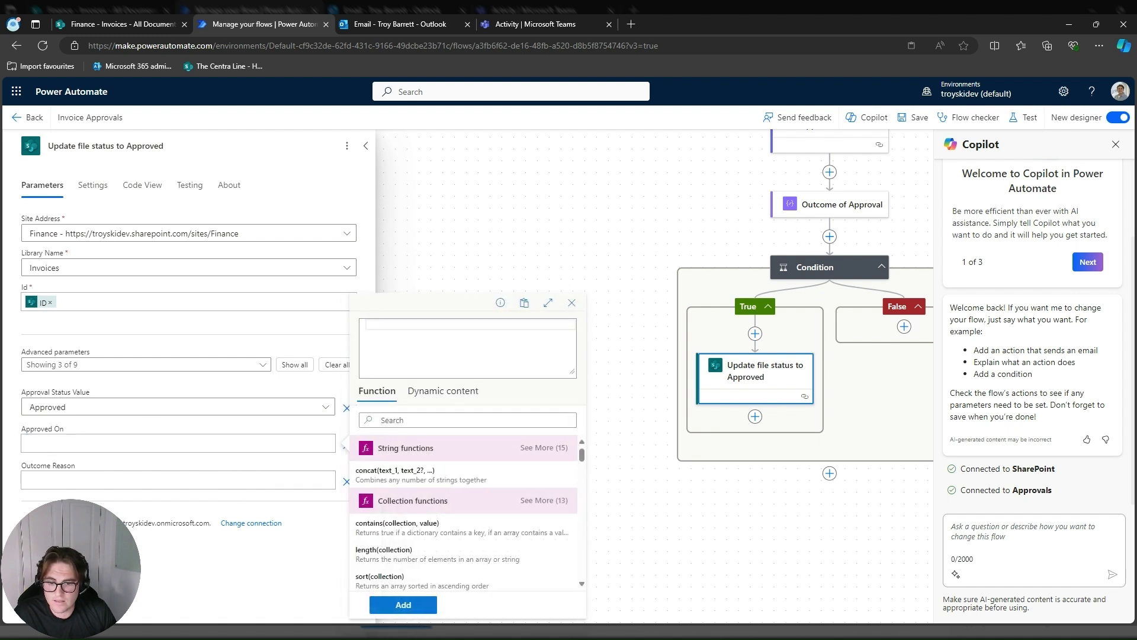
left_click(446, 420)
type("now")
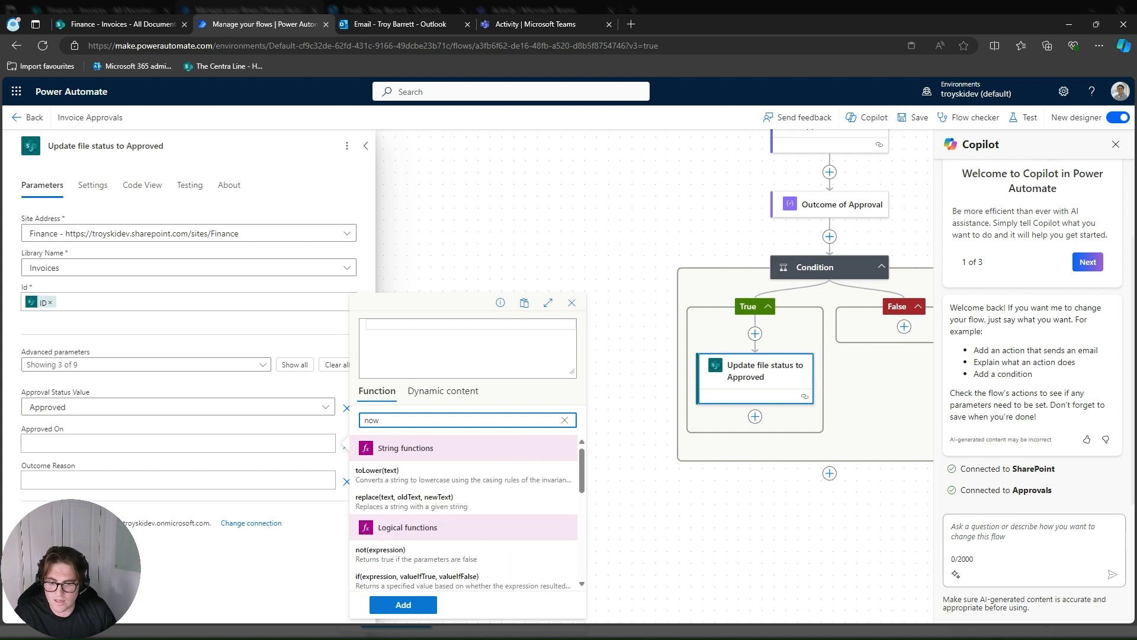
scroll(489, 499, "down", 10)
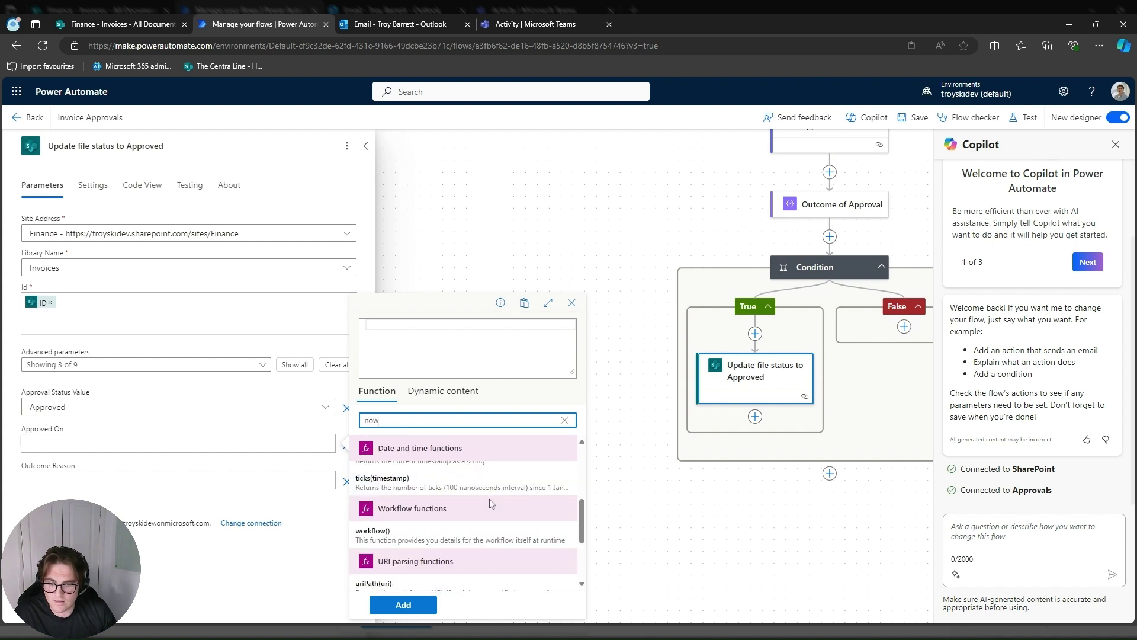
scroll(481, 511, "up", 3)
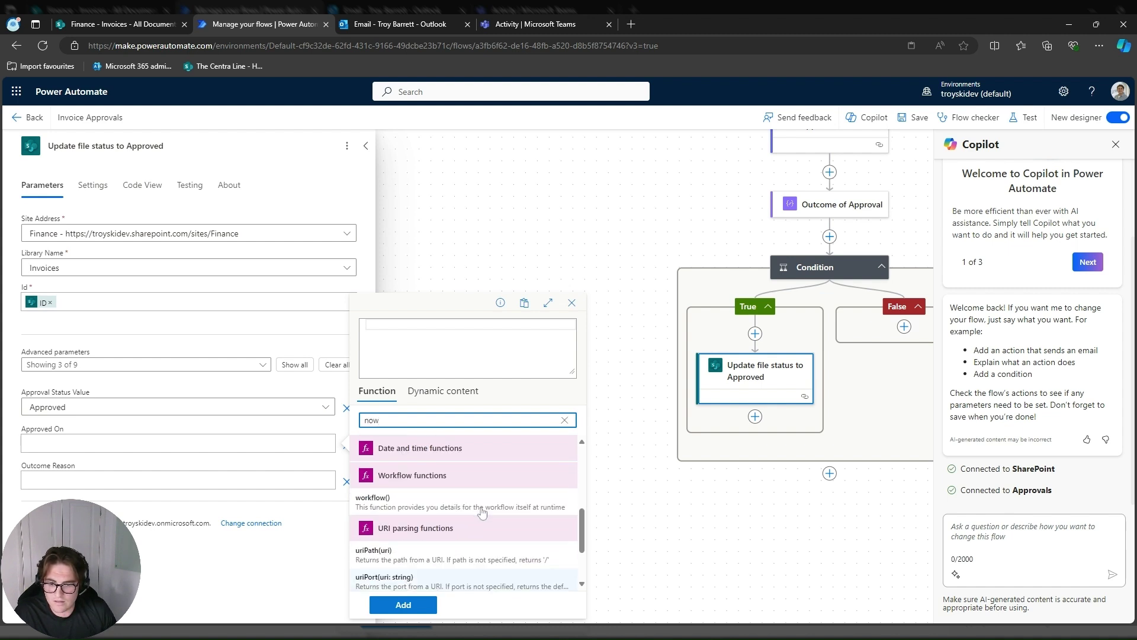
scroll(482, 513, "up", 1)
left_click(395, 573)
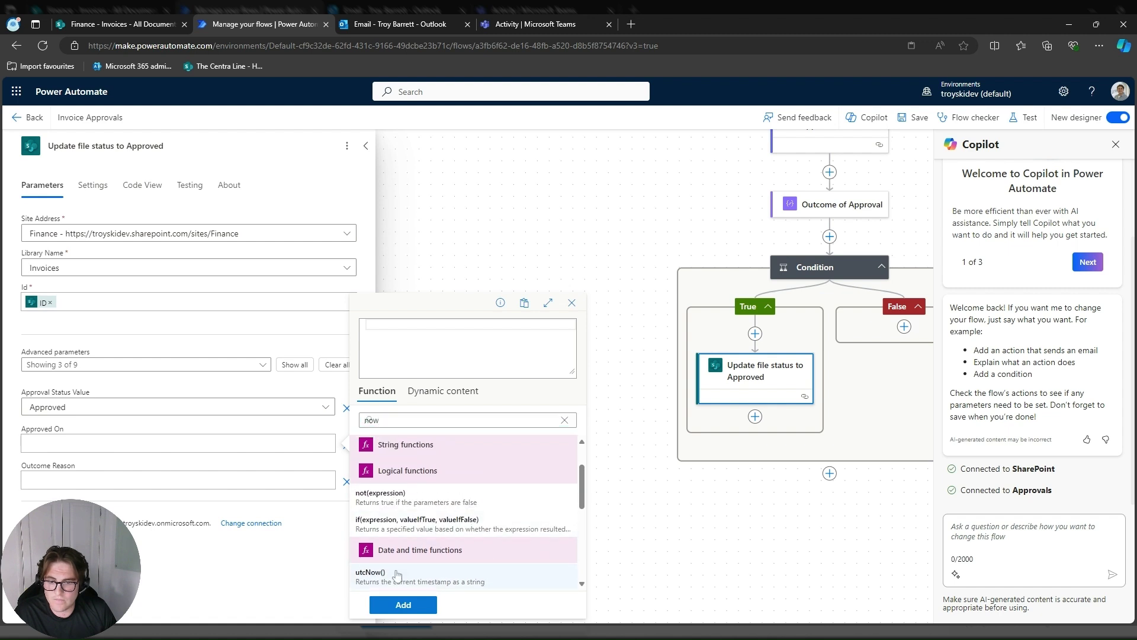
left_click(400, 607)
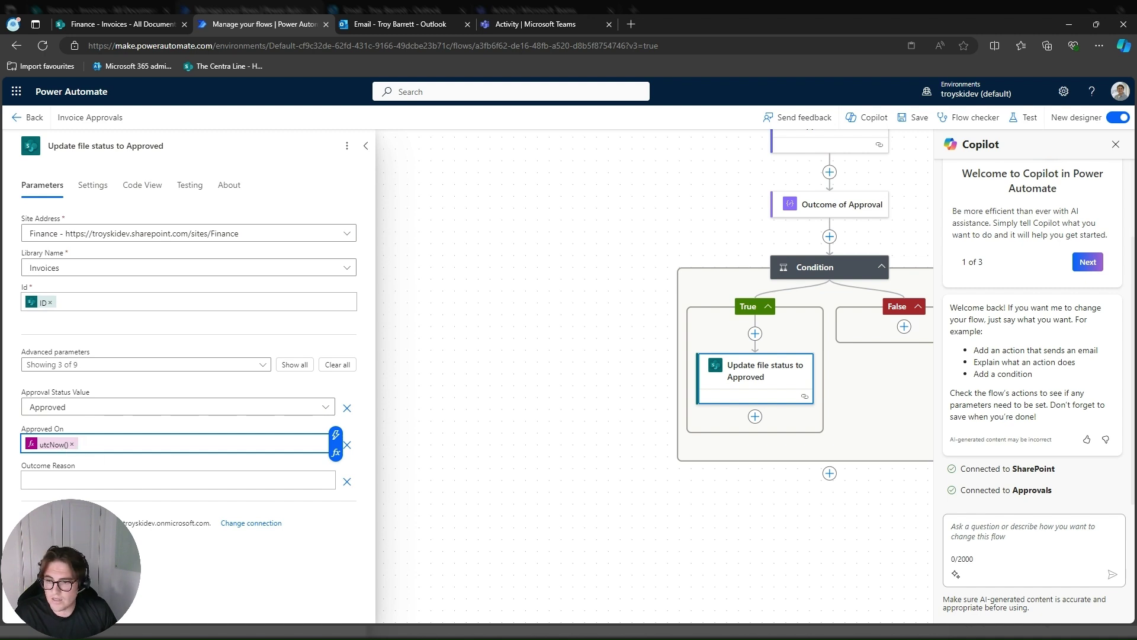
- Fill Outcome Reason with the Responses Comments dynamic value from Start and wait for an approval
left_click(177, 479)
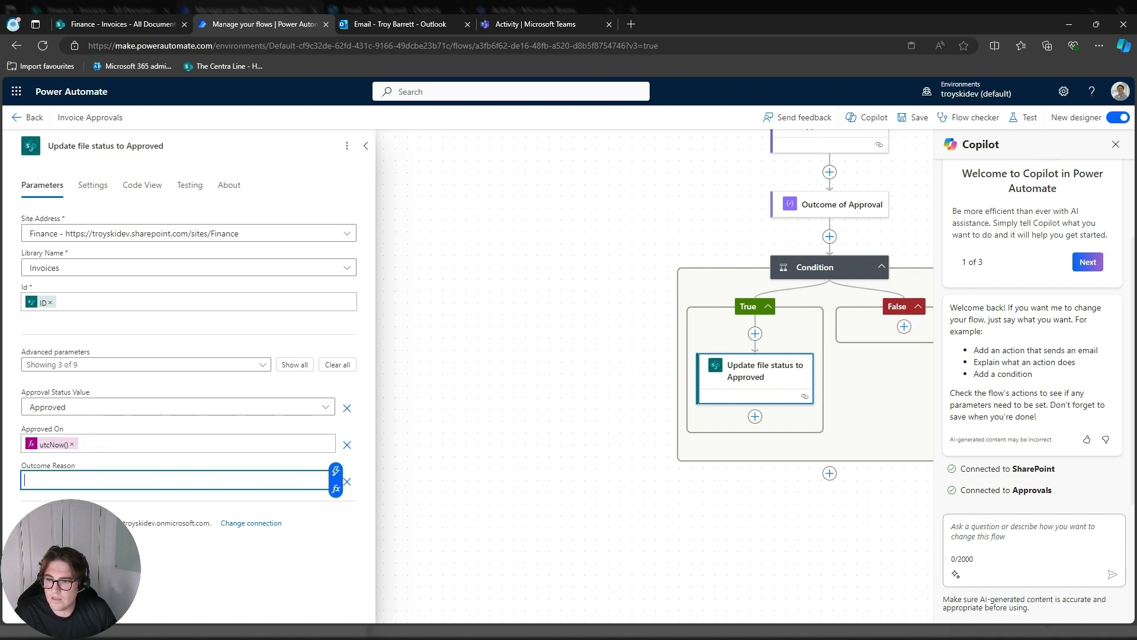
left_click(336, 488)
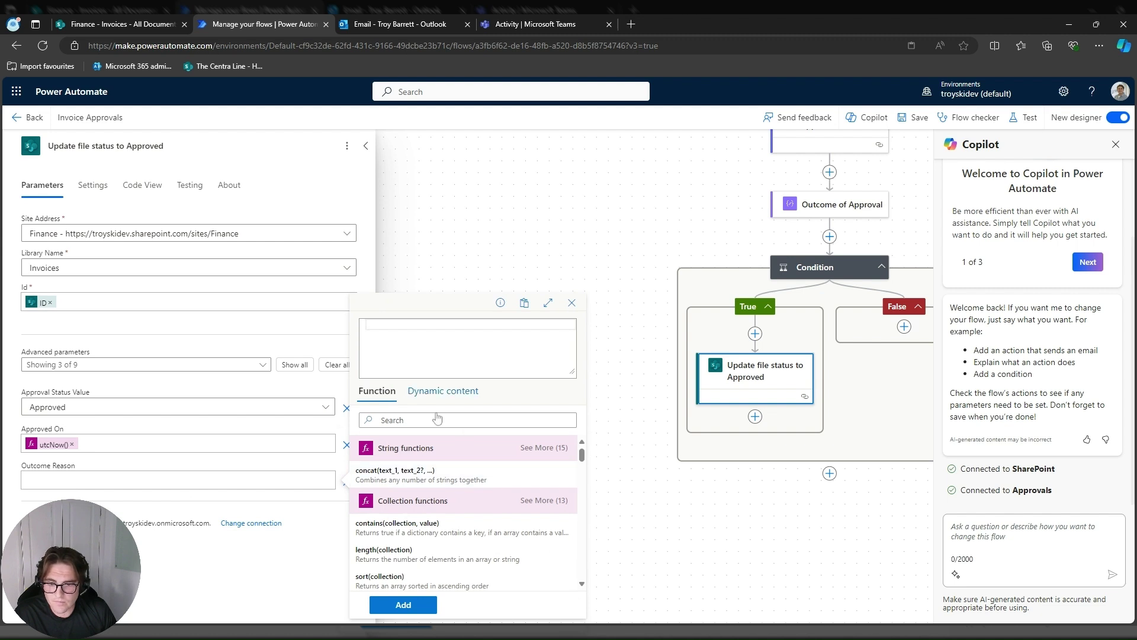
left_click(336, 472)
left_click(336, 472)
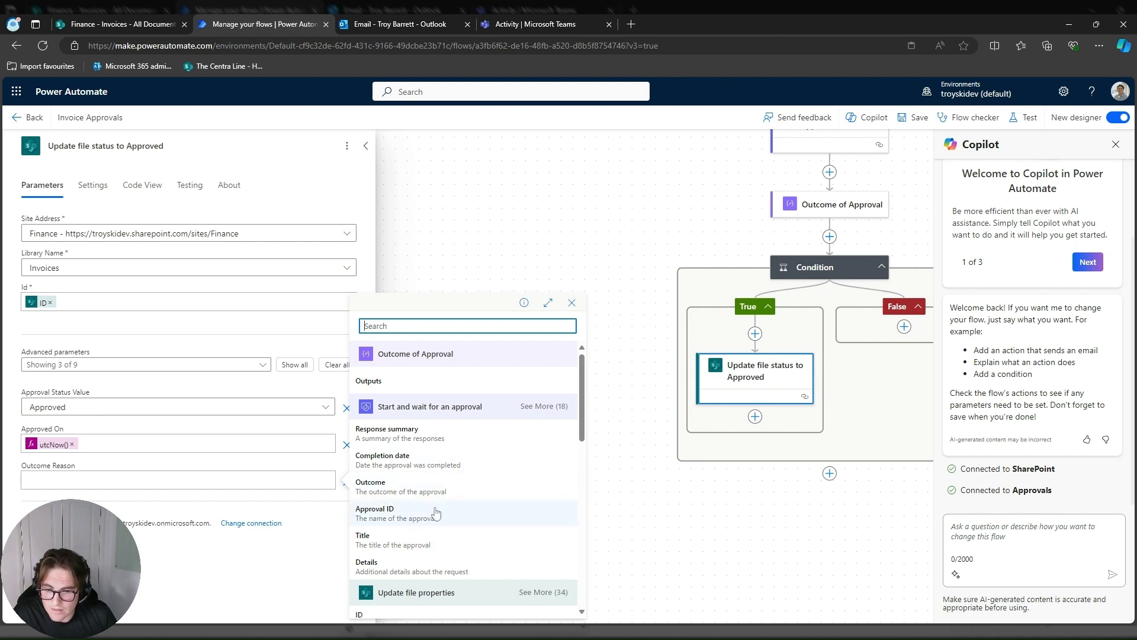
scroll(439, 542, "down", 1)
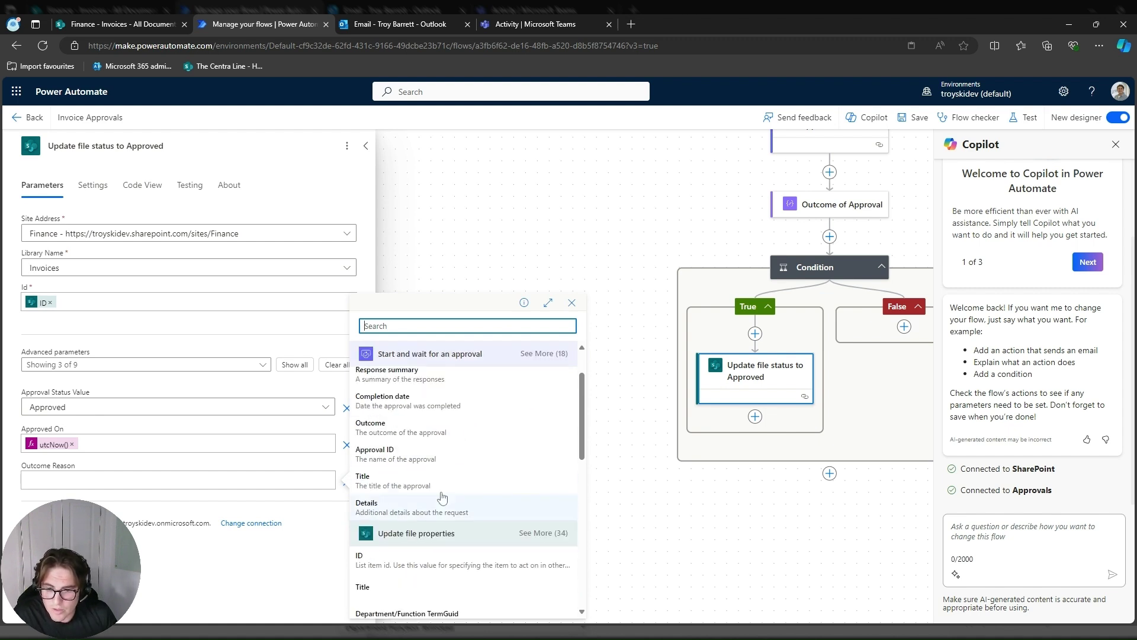
left_click(545, 354)
scroll(440, 438, "down", 3)
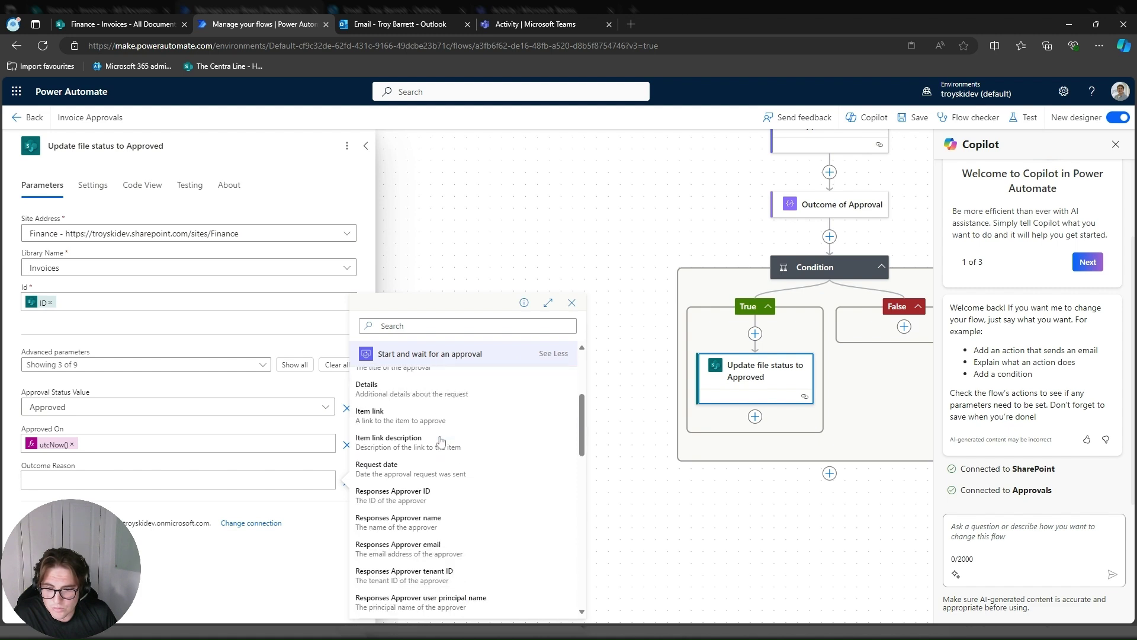
scroll(438, 468, "down", 4)
scroll(412, 533, "up", 1)
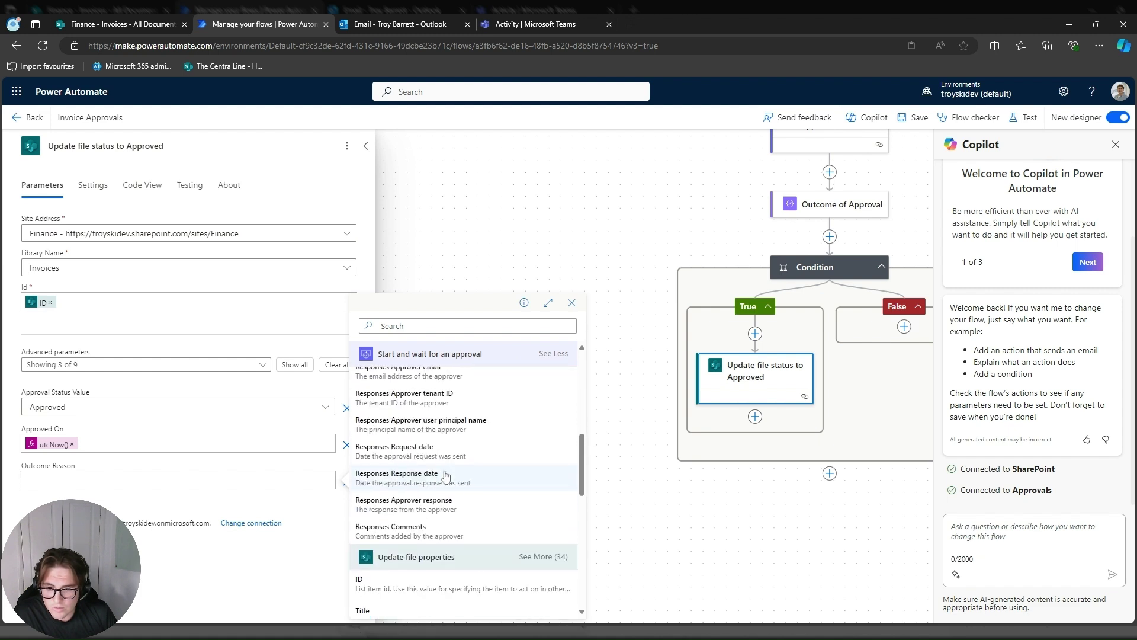
left_click(415, 532)
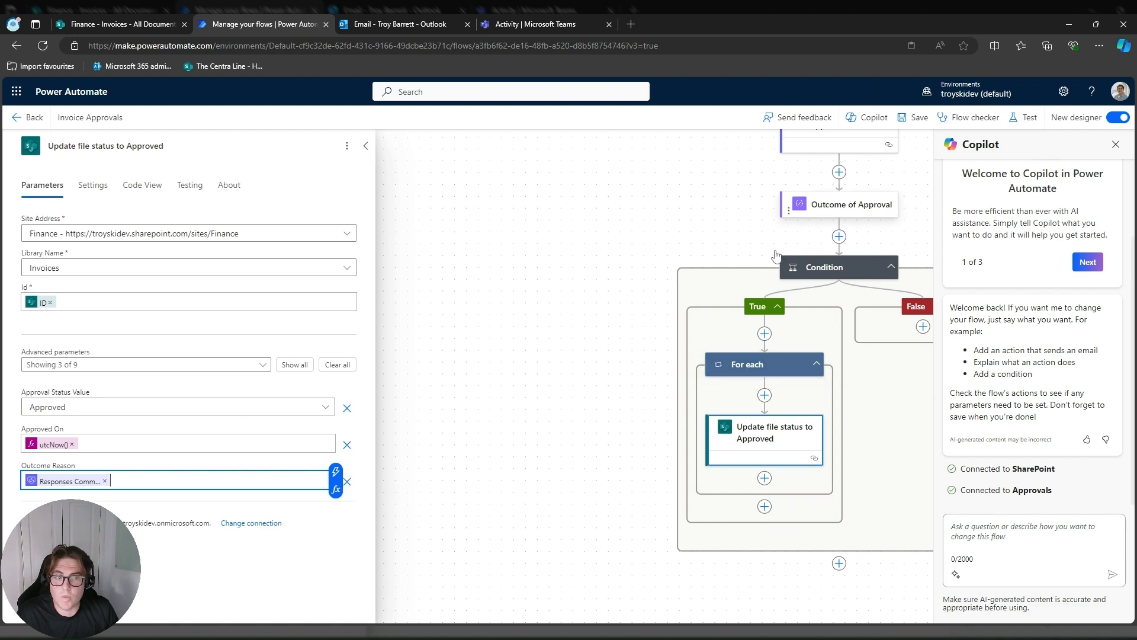
- Add a Send an email (V2) action below the For each loop in the condition's True branch
left_click_drag(628, 234, 550, 216)
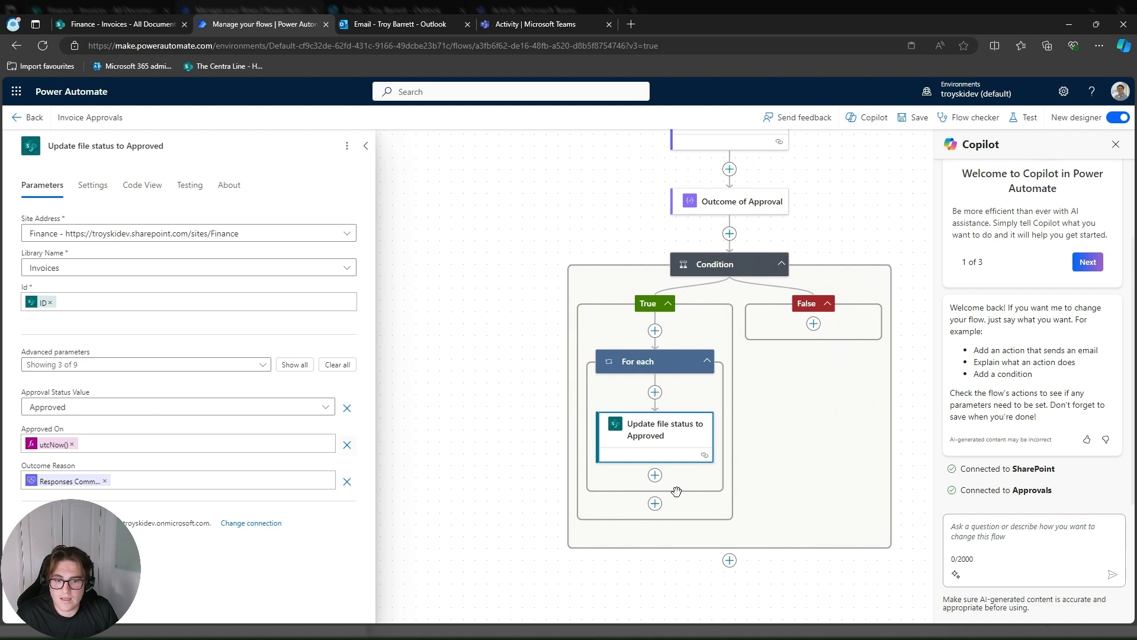
left_click(655, 504)
left_click(696, 505)
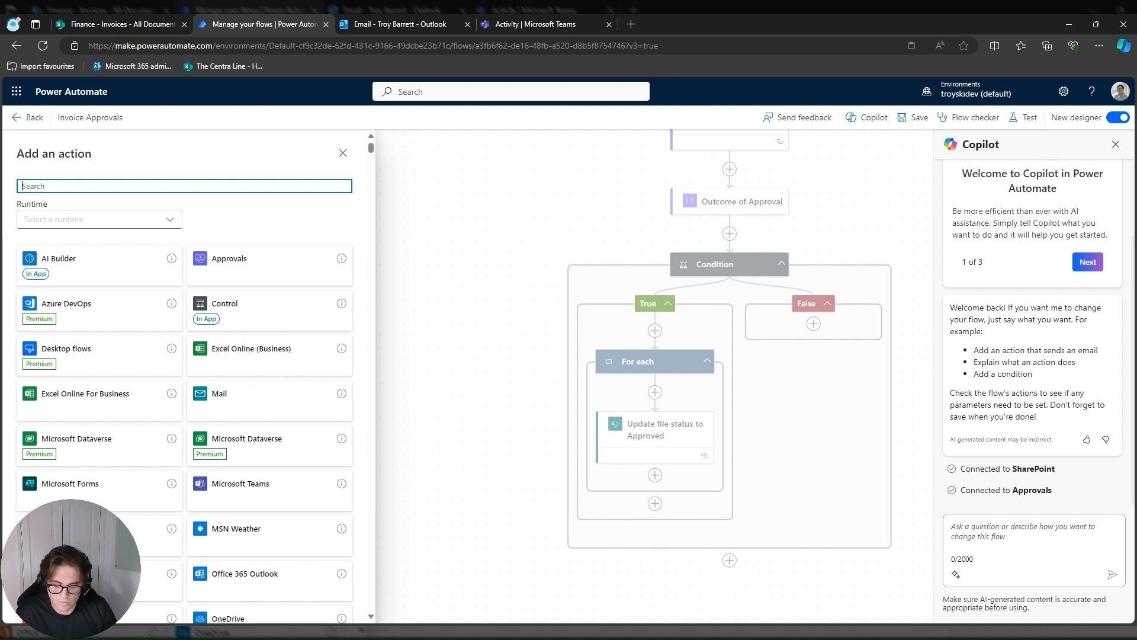
type("Send")
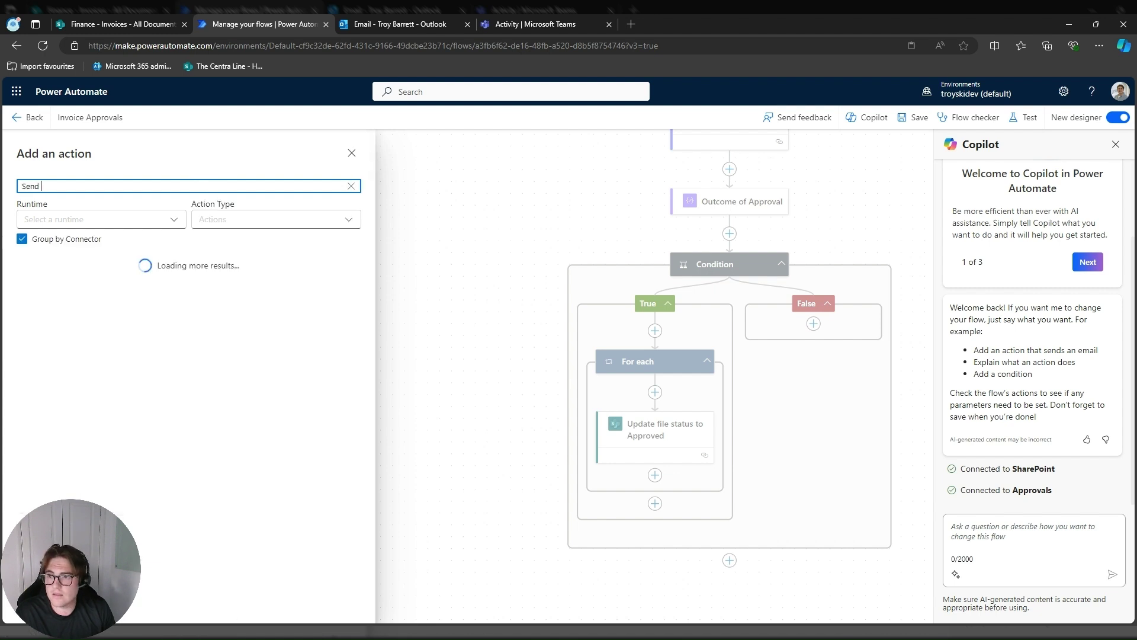
left_click(151, 312)
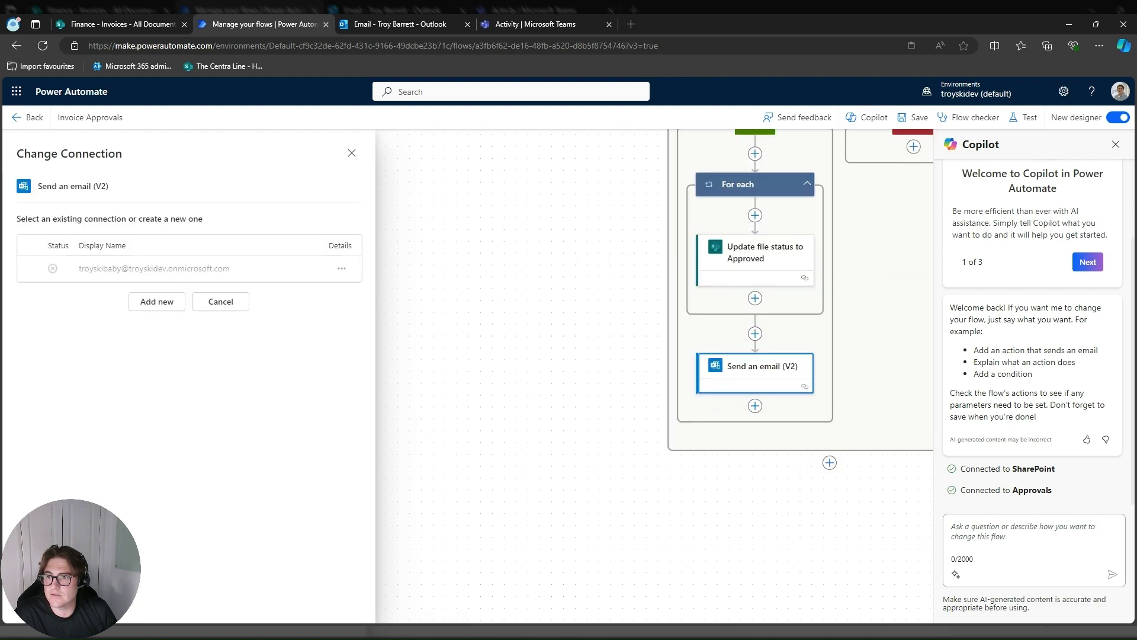
- Add a new Outlook connection for the Send an email (V2) action
left_click(342, 268)
left_click(158, 301)
left_click(157, 301)
left_click(199, 302)
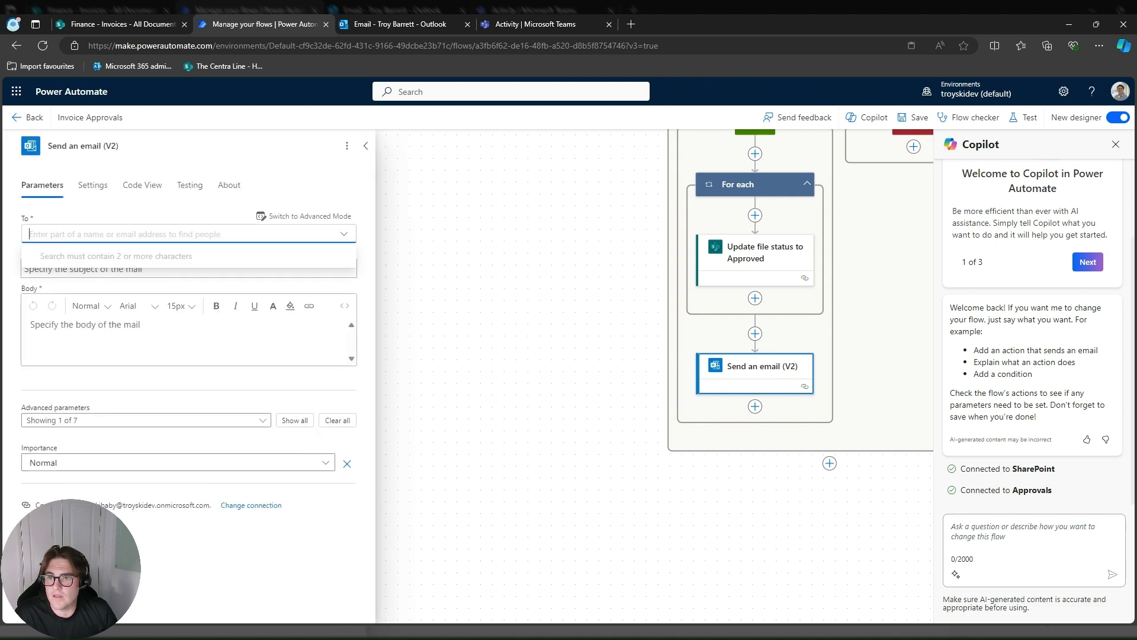
- Set the email's To field to the Created By Email dynamic value from Get file properties, using advanced mode
left_click(307, 219)
left_click(353, 233)
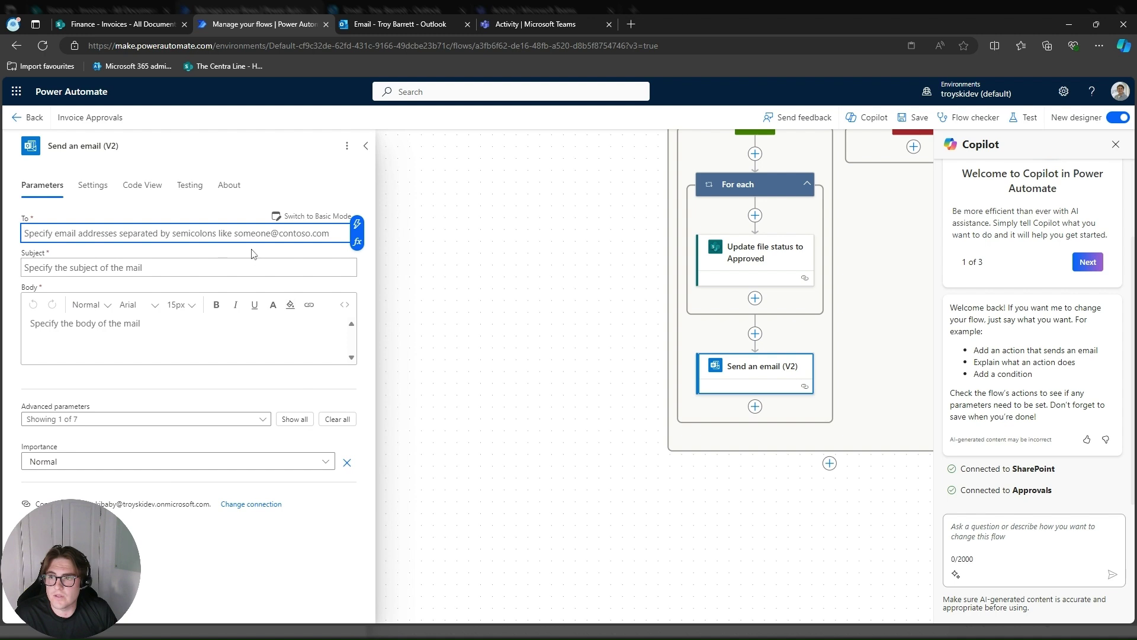
left_click(358, 225)
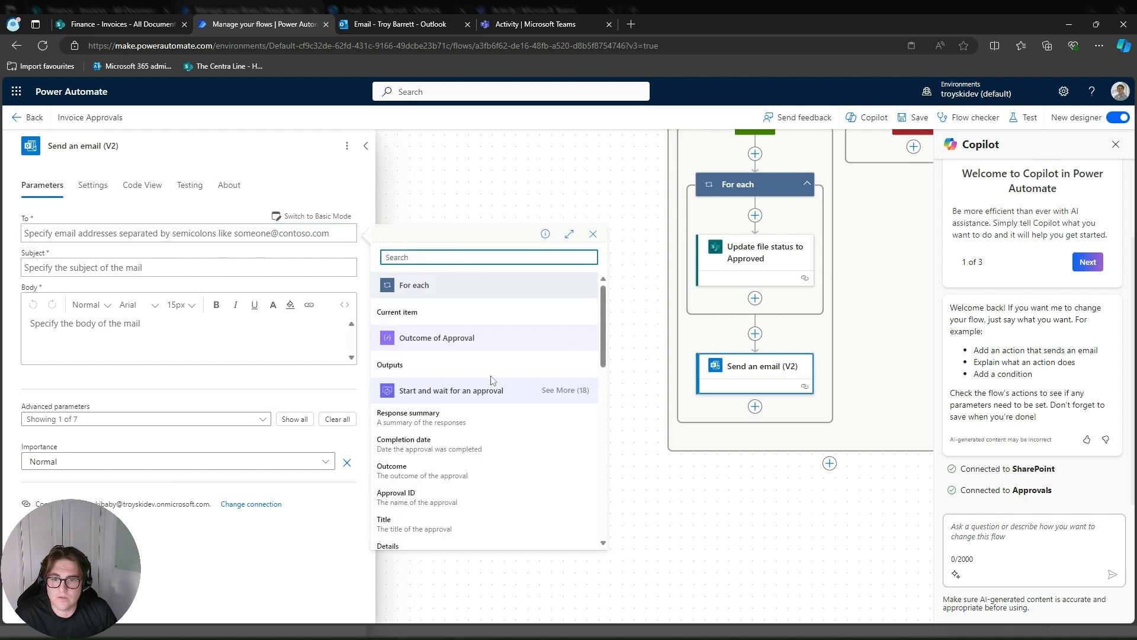
scroll(491, 379, "down", 5)
scroll(494, 379, "up", 3)
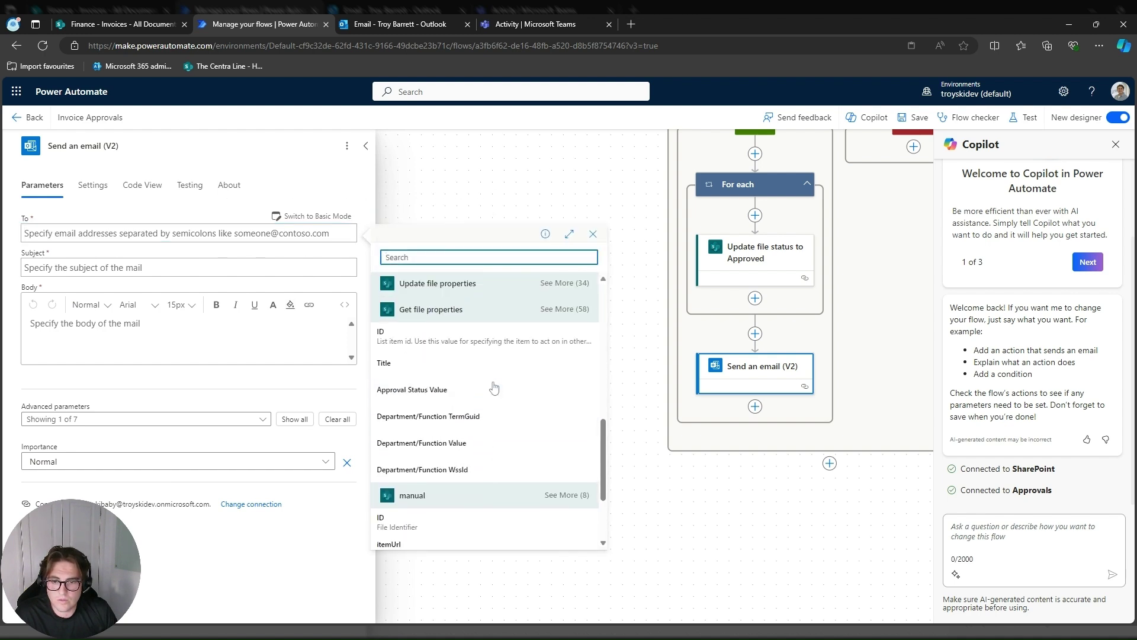
left_click(568, 309)
scroll(484, 407, "down", 5)
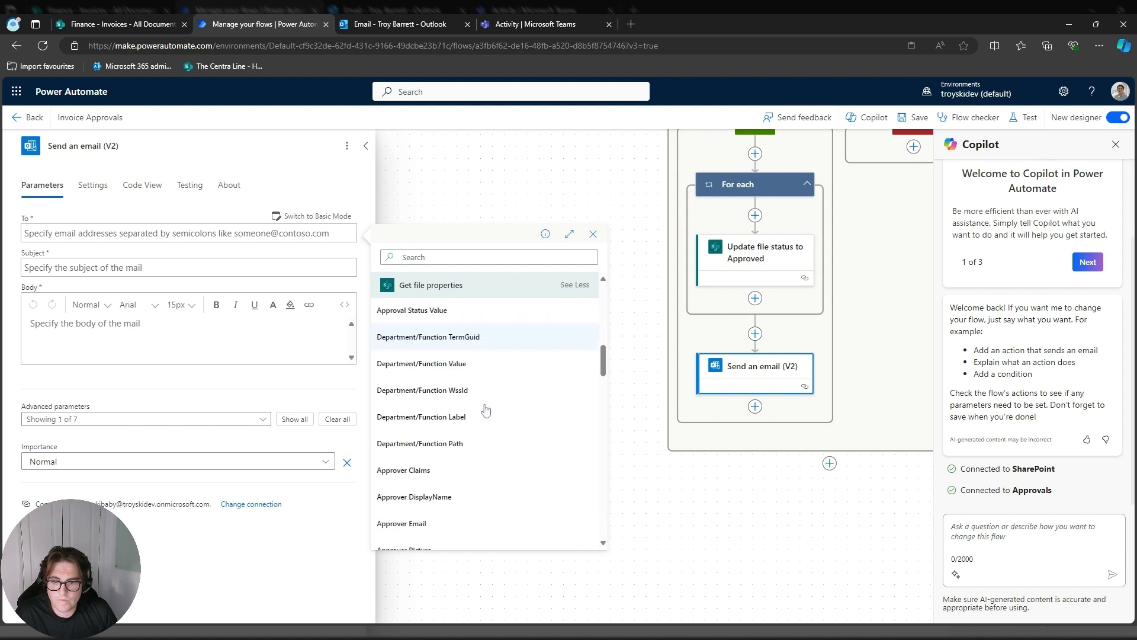
scroll(485, 406, "down", 4)
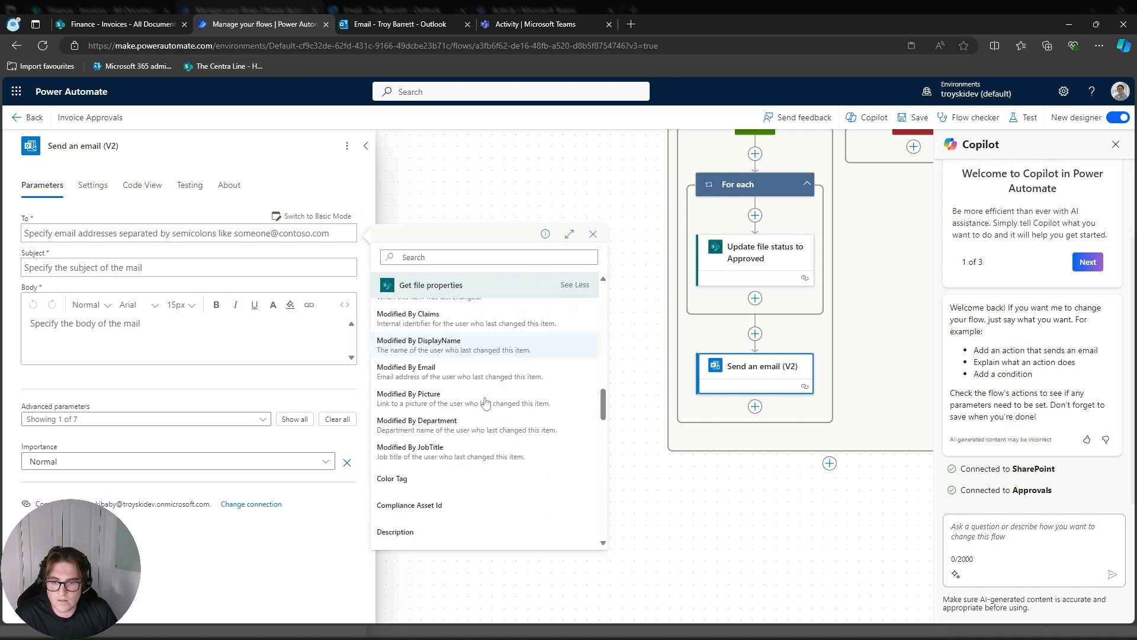
scroll(486, 402, "down", 6)
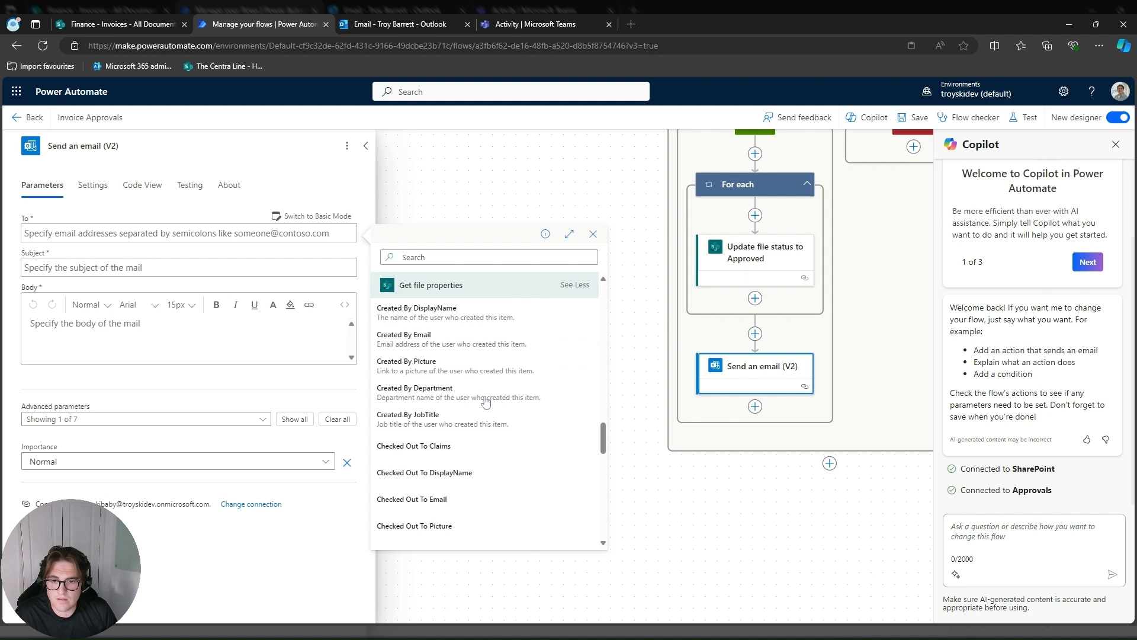
scroll(490, 414, "down", 8)
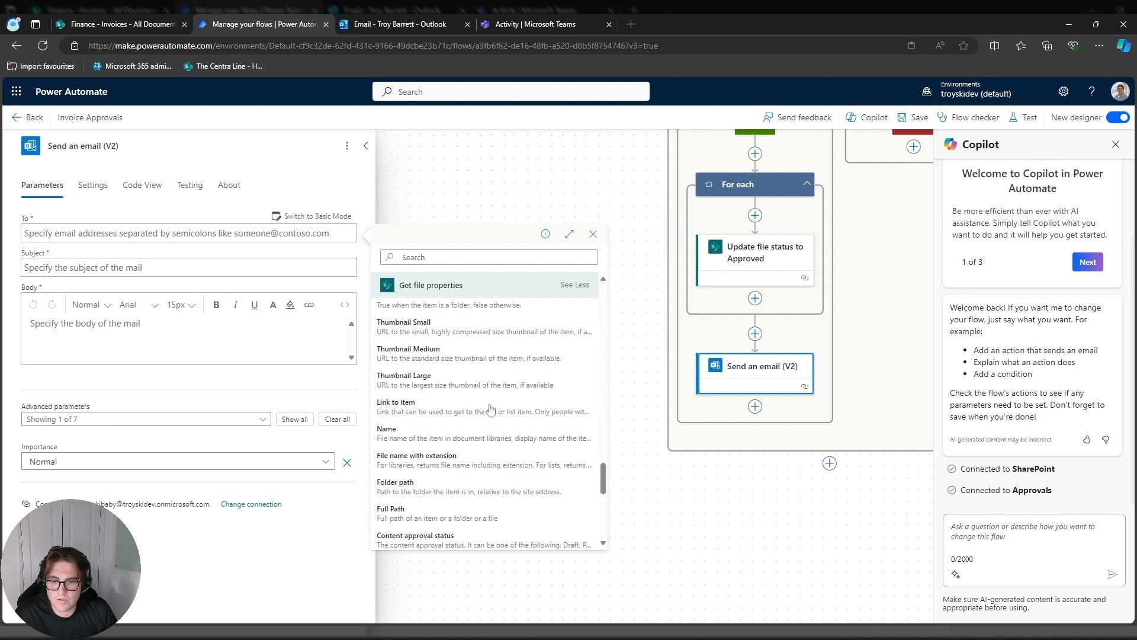
scroll(490, 408, "up", 12)
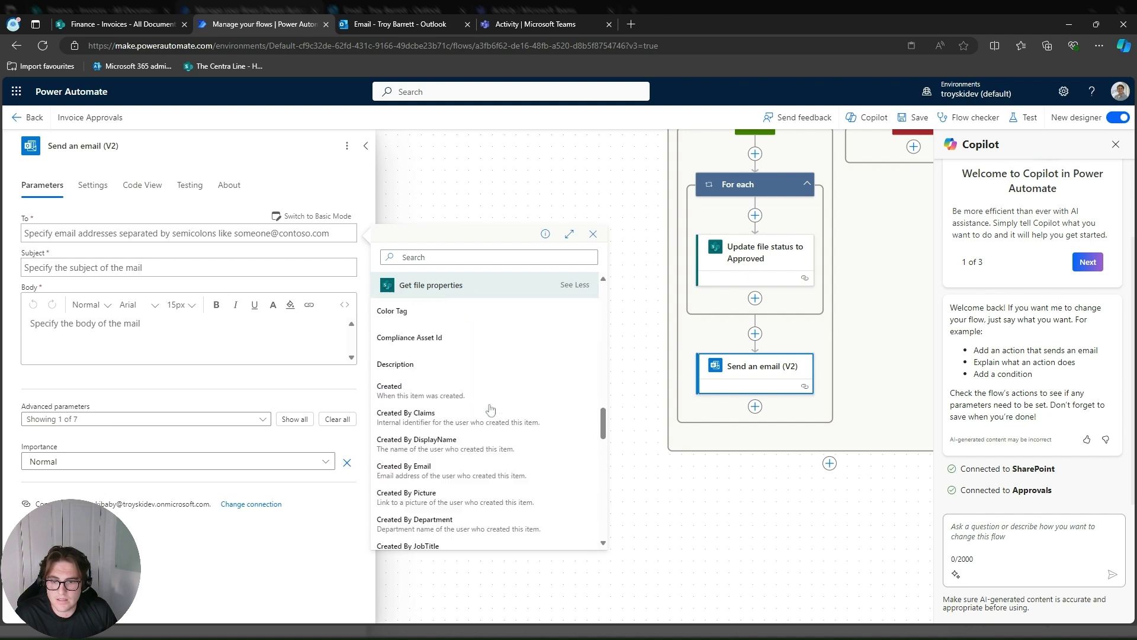
scroll(490, 409, "down", 4)
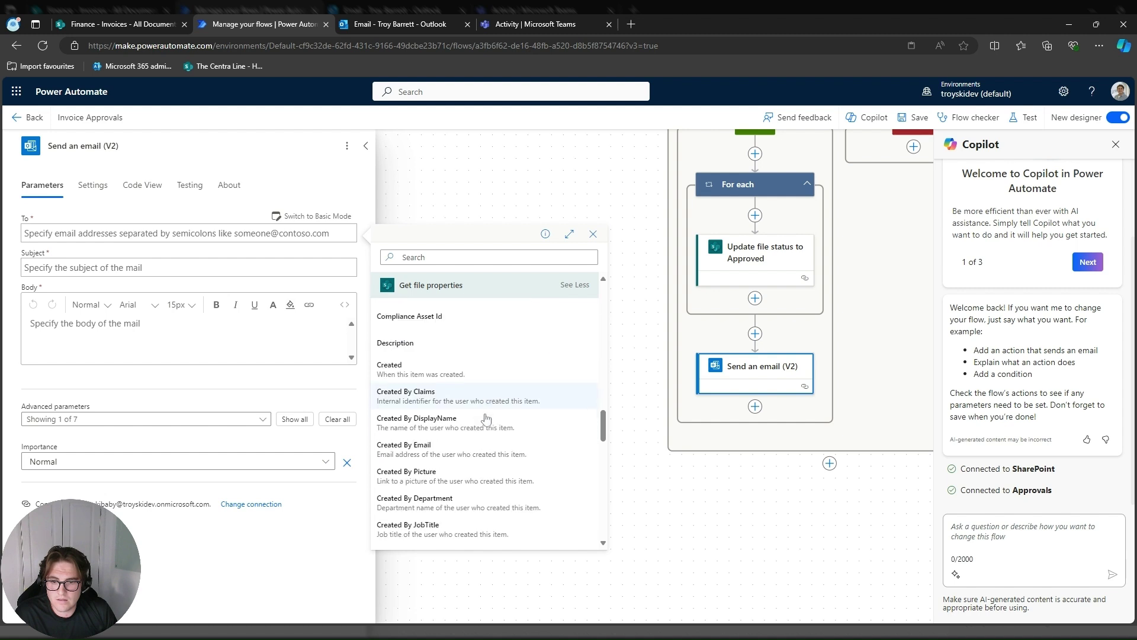
left_click(480, 398)
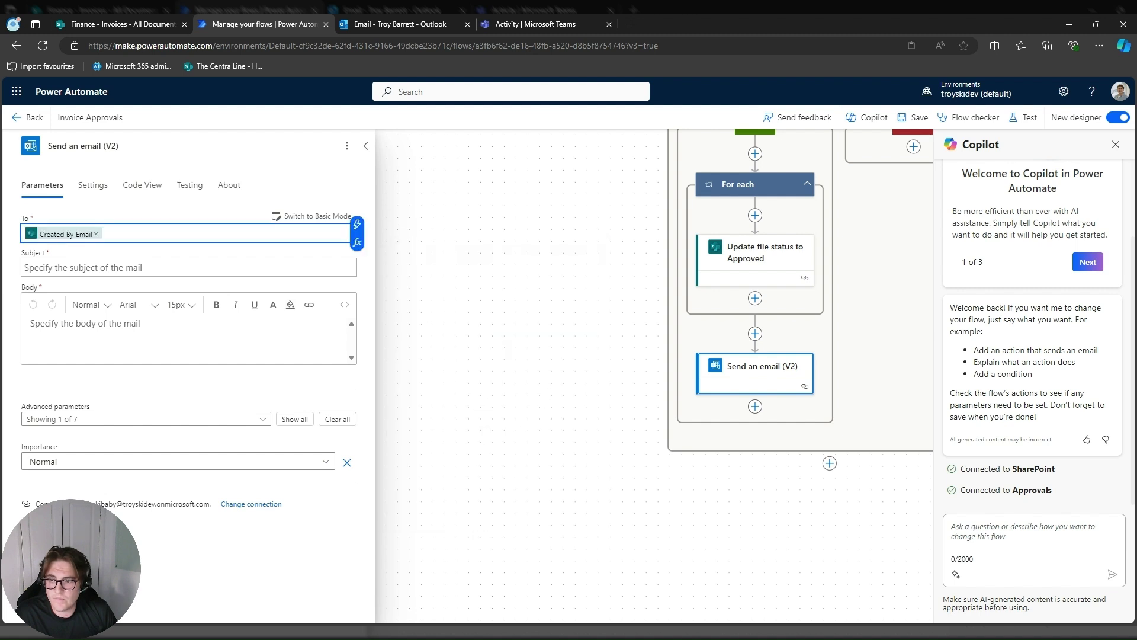
- Set the email subject to "Invoice Approved" and start the body with "Hi," followed by "This is to inform you that" after a blank line
left_click(25, 267)
type("Invoice Approved")
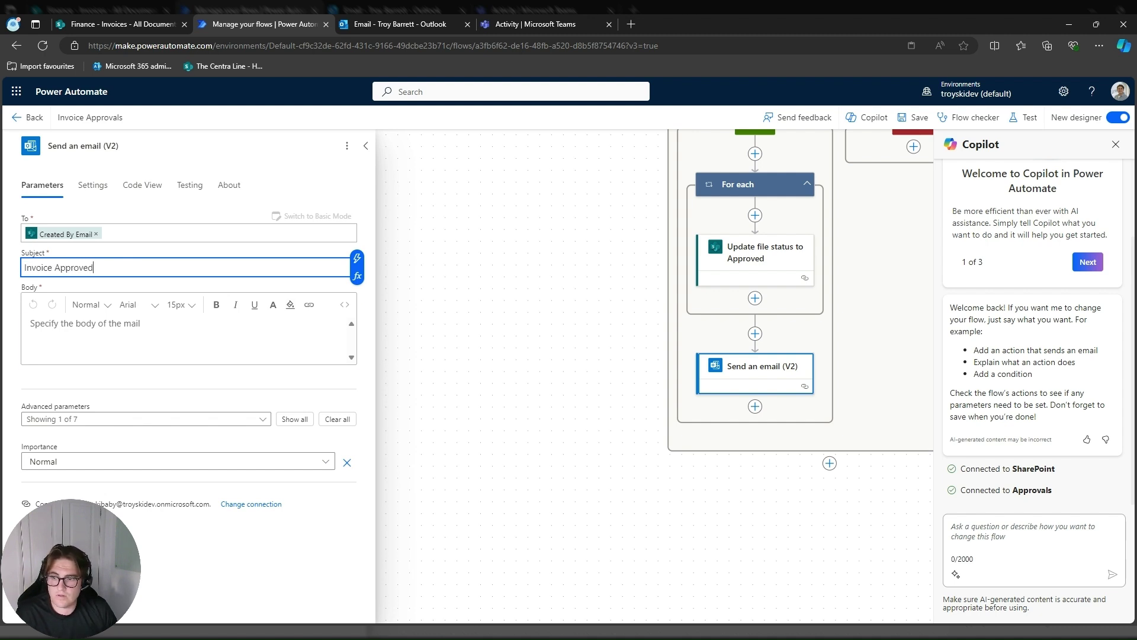
left_click(30, 324)
type("Hi,")
key("Return")
key("Return")
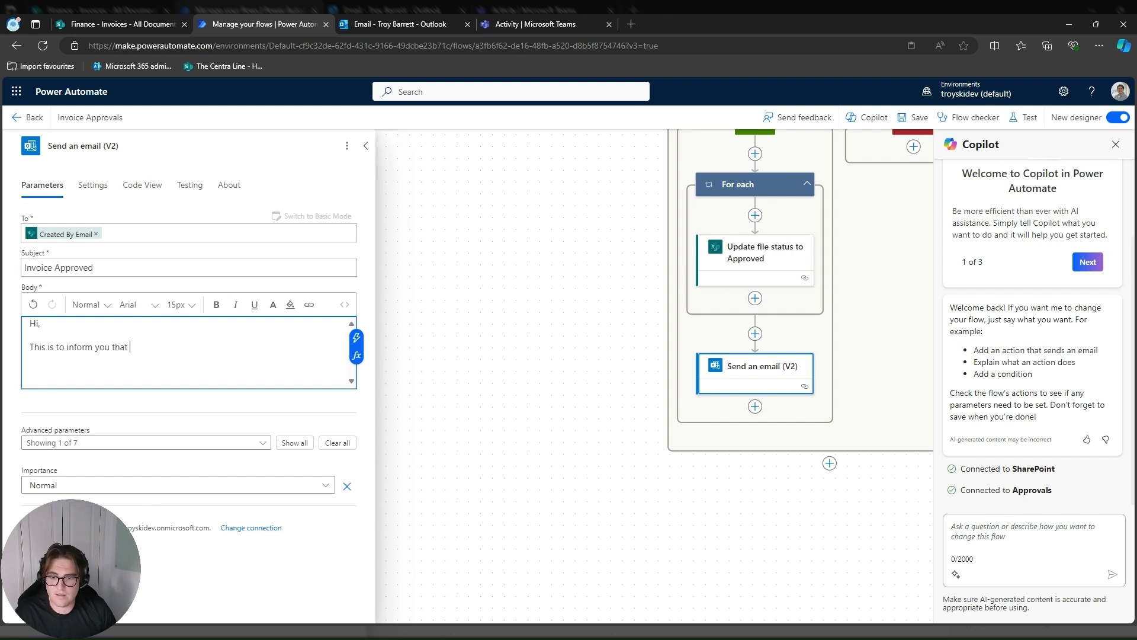
- Continue the body sentence with the Approver DisplayName dynamic value from Get file properties and the text "has approved the invoice"
left_click(357, 338)
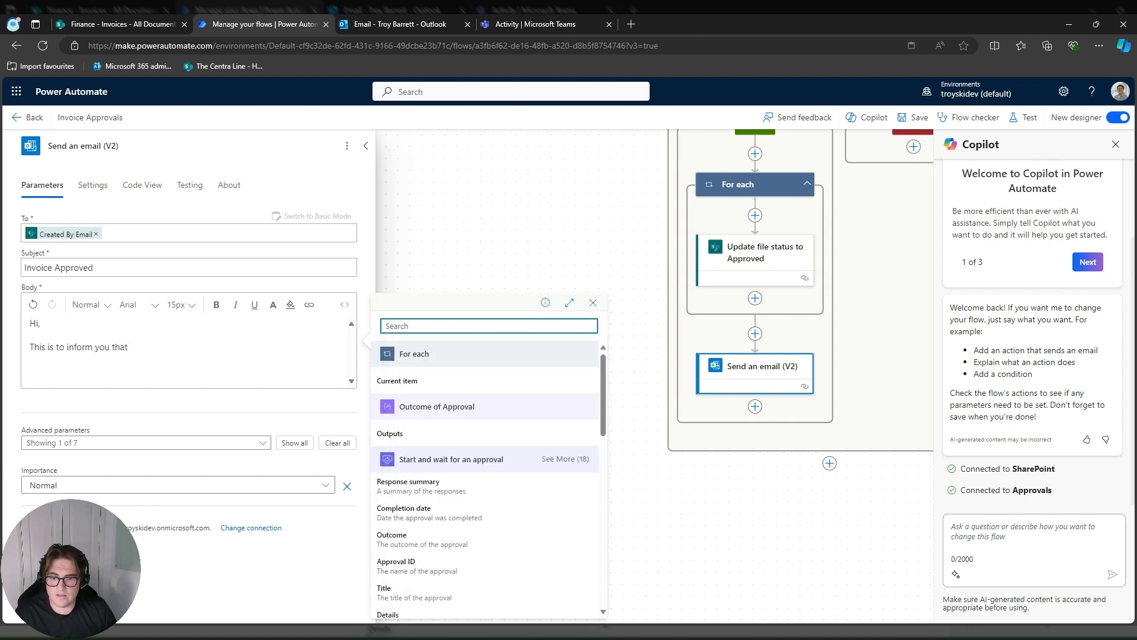
scroll(477, 452, "down", 5)
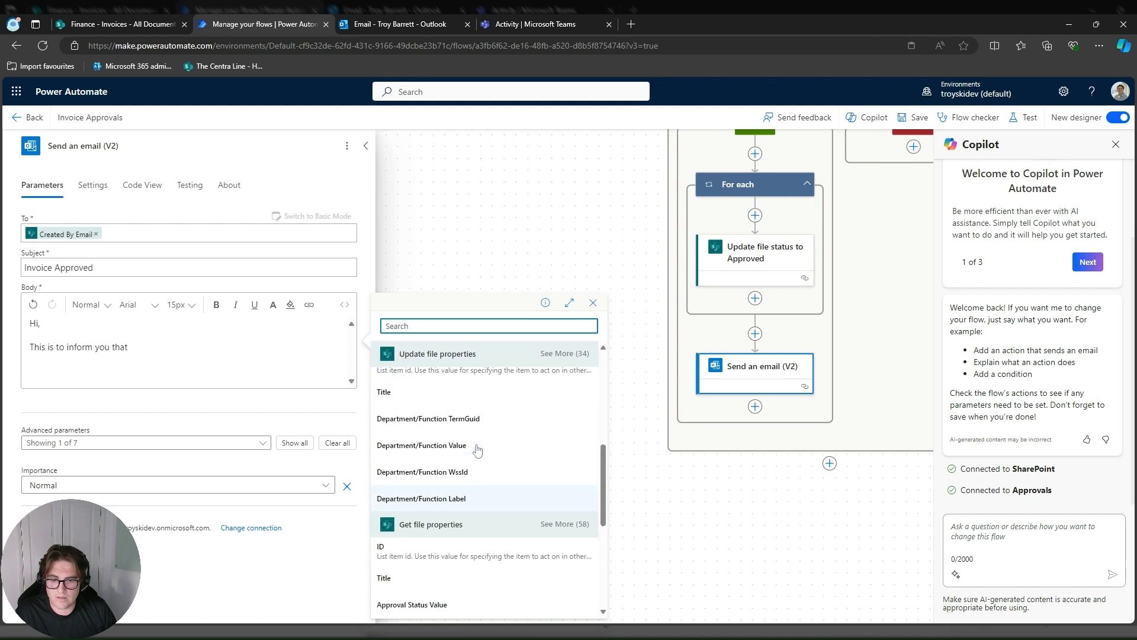
scroll(478, 451, "down", 3)
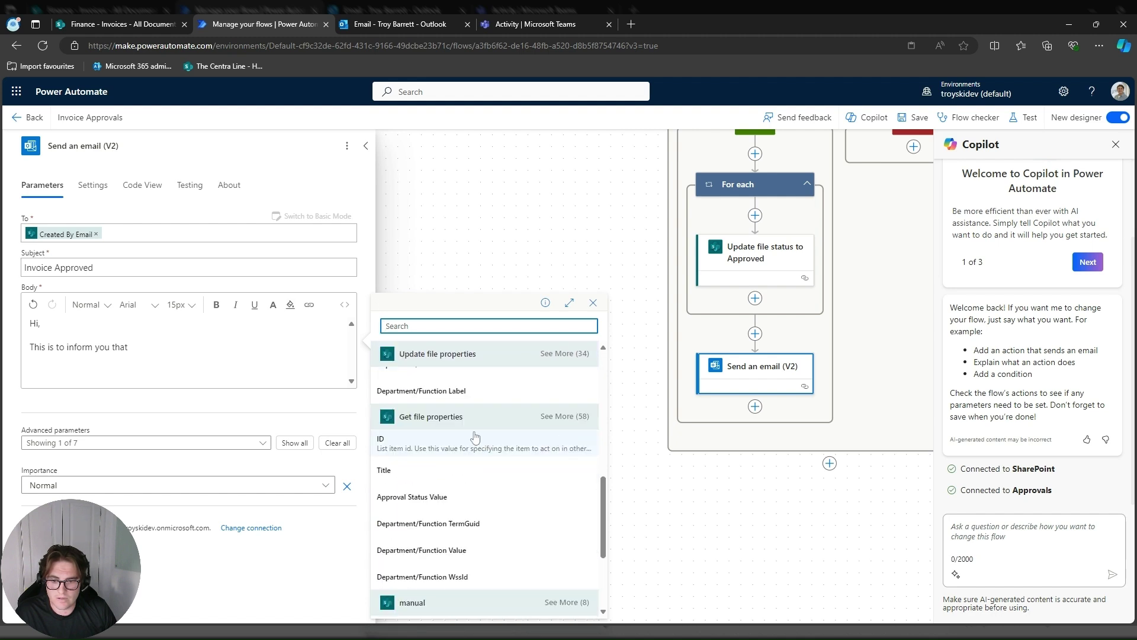
left_click(566, 398)
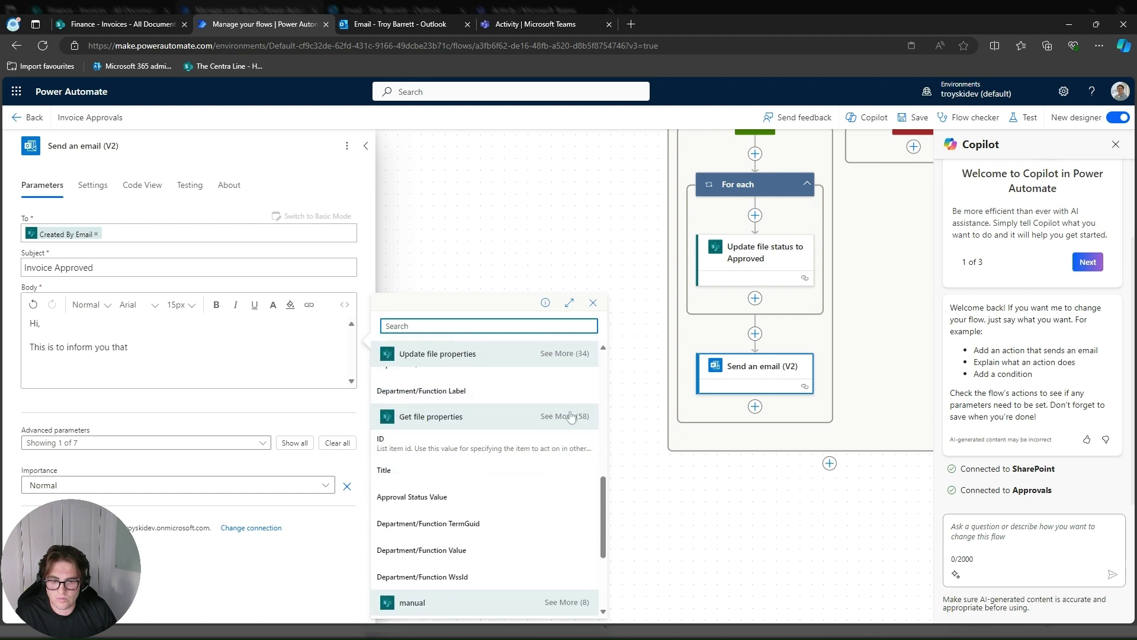
scroll(474, 450, "down", 5)
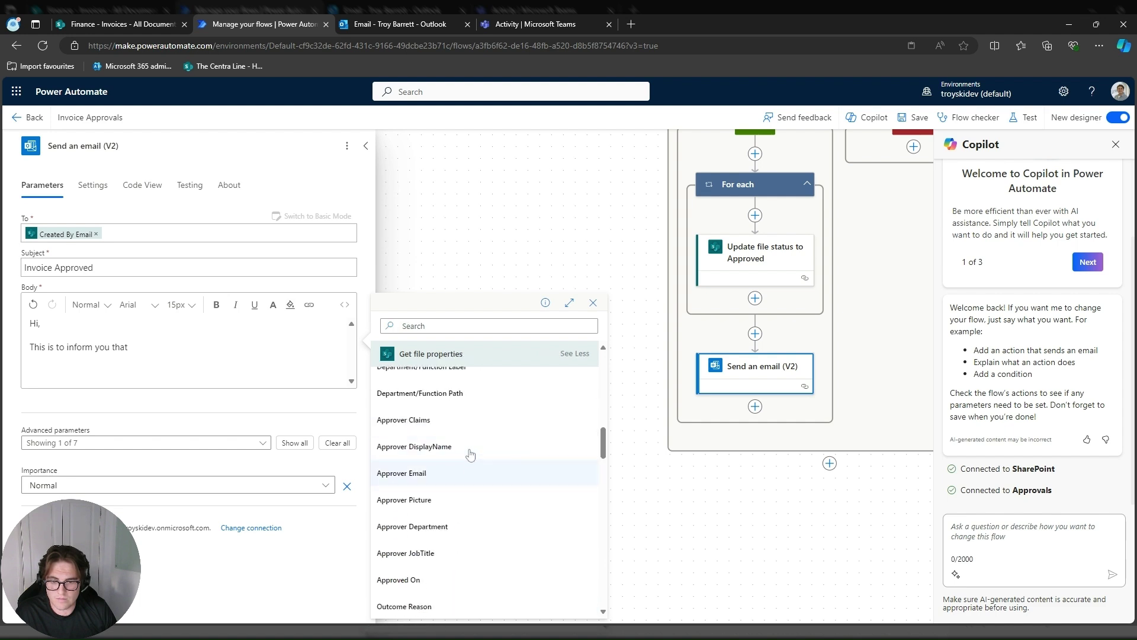
left_click(470, 448)
type("has approved ")
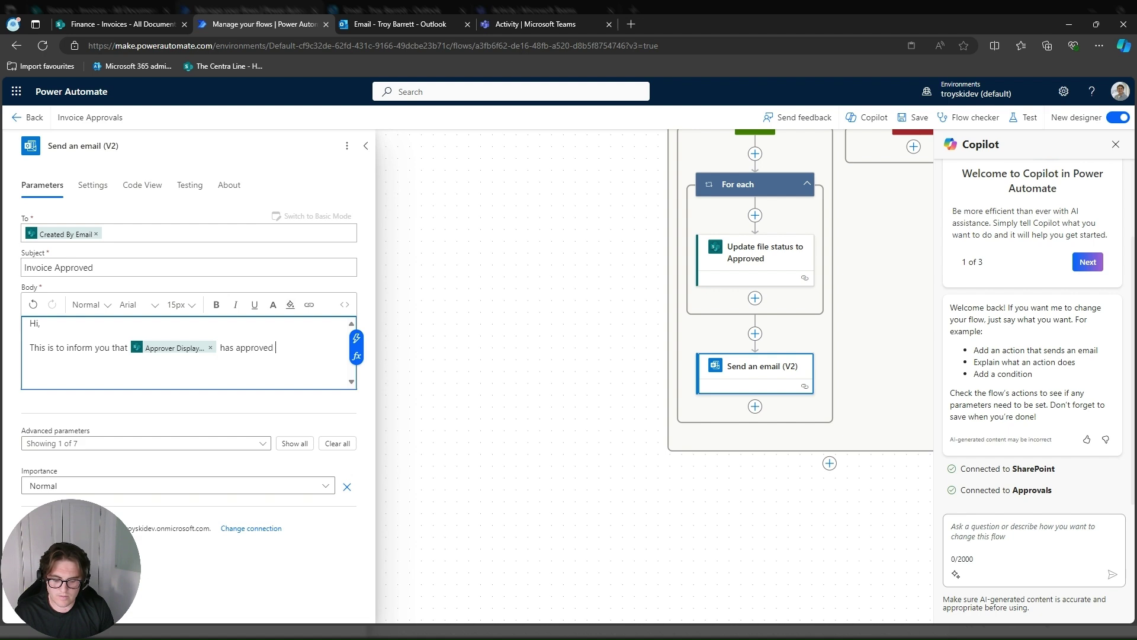
type("the invoice")
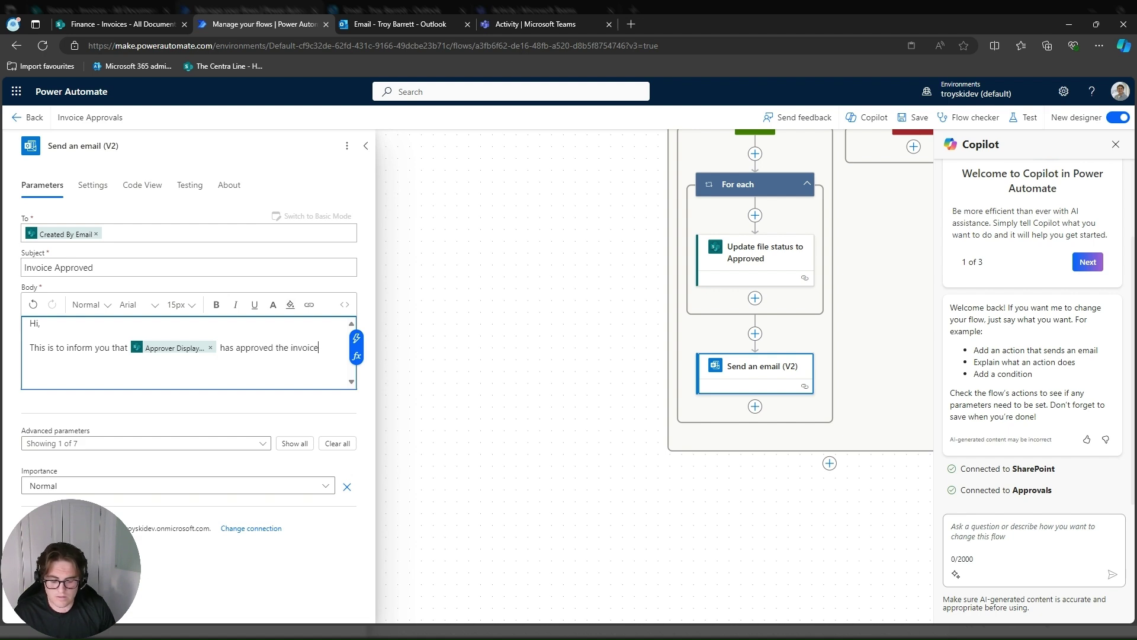
- Insert the File name with extension dynamic value from Get file properties after "has approved the invoice" in the email body
left_click(356, 338)
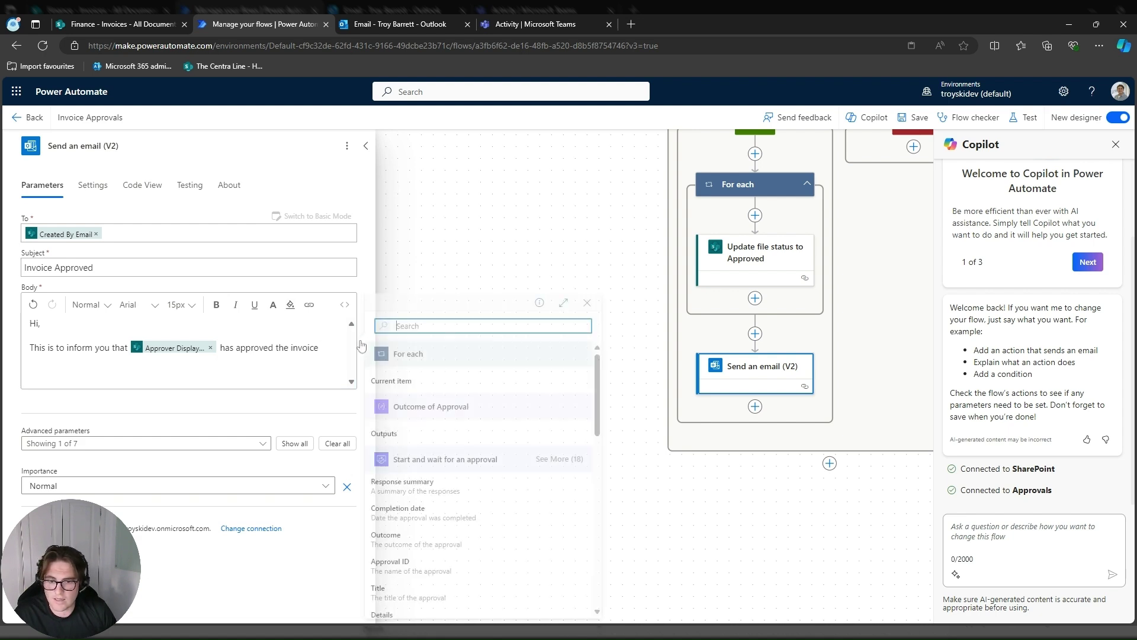
scroll(519, 451, "down", 3)
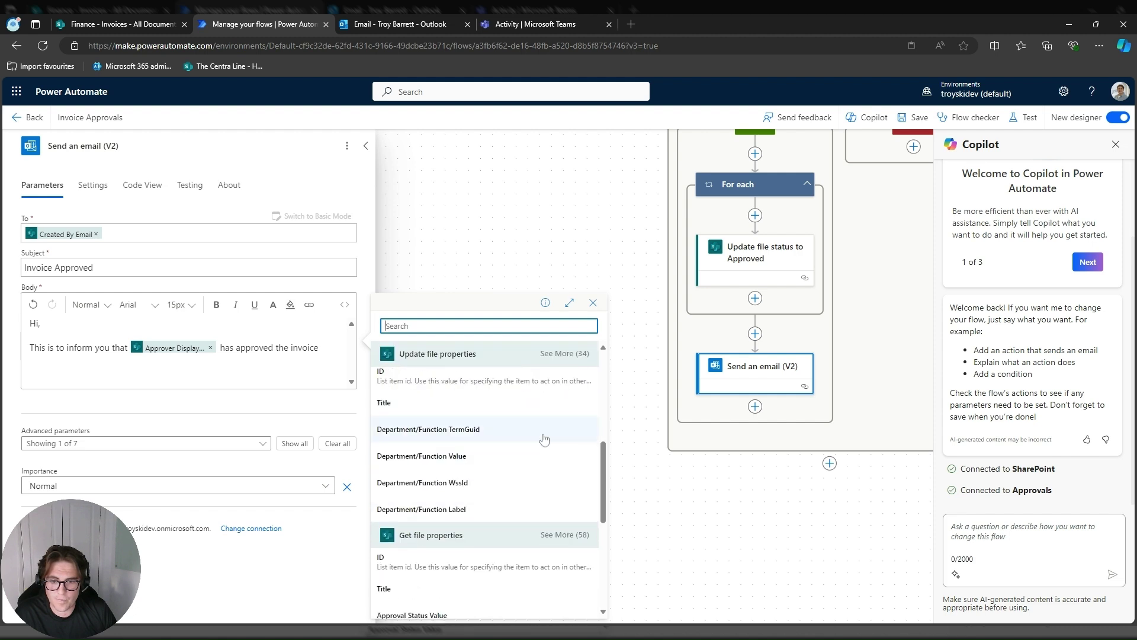
scroll(533, 439, "down", 5)
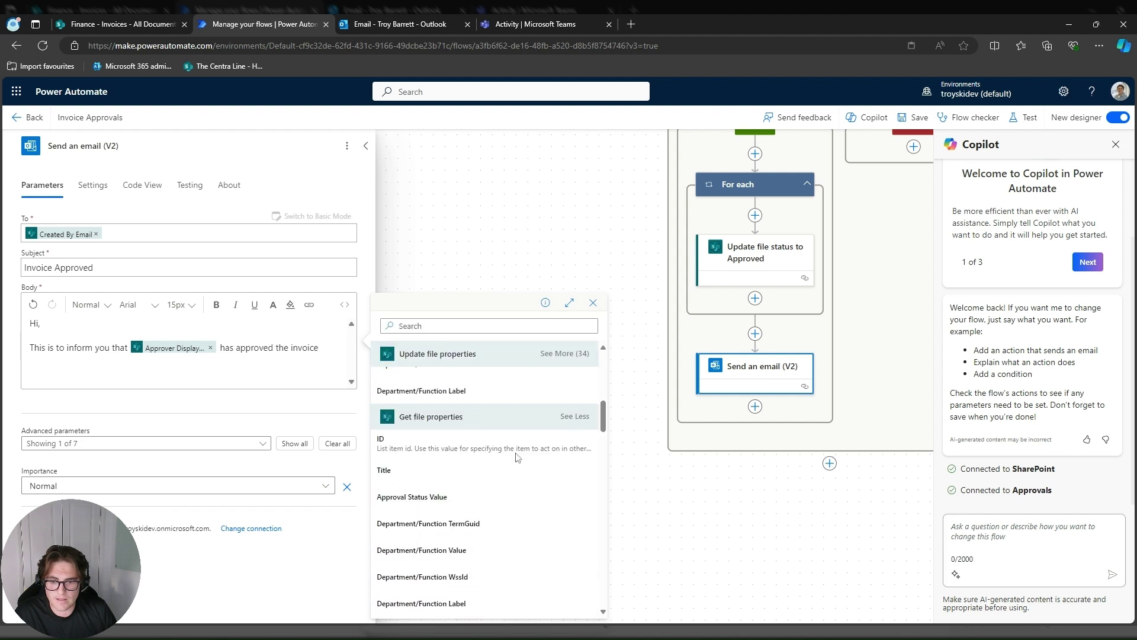
scroll(506, 467, "down", 8)
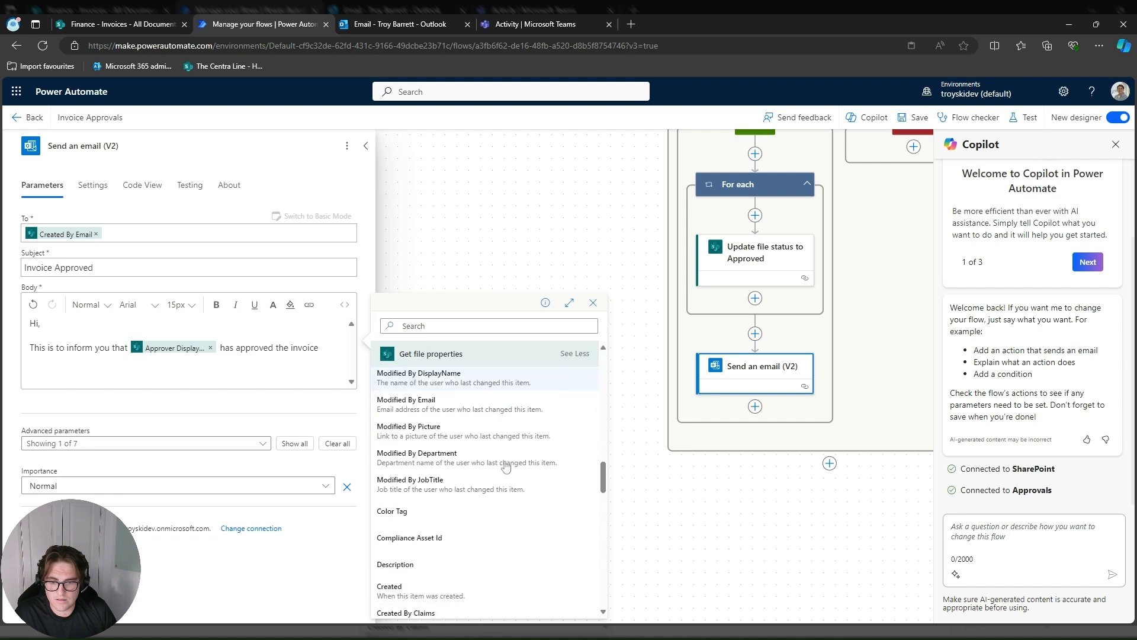
scroll(506, 466, "down", 10)
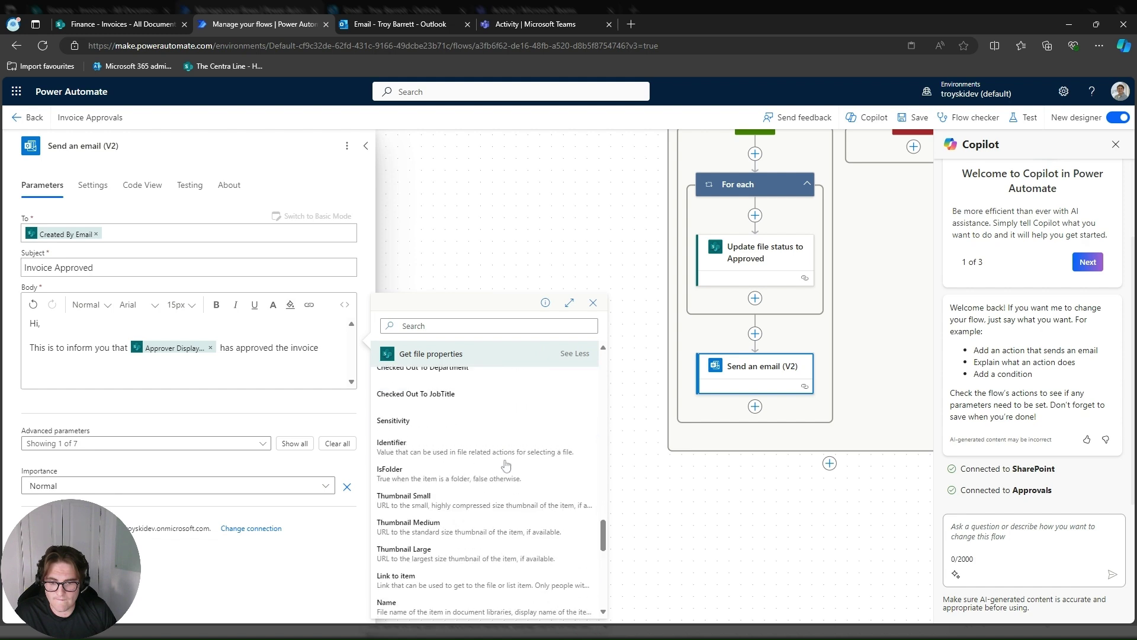
scroll(498, 457, "down", 1)
left_click(491, 453)
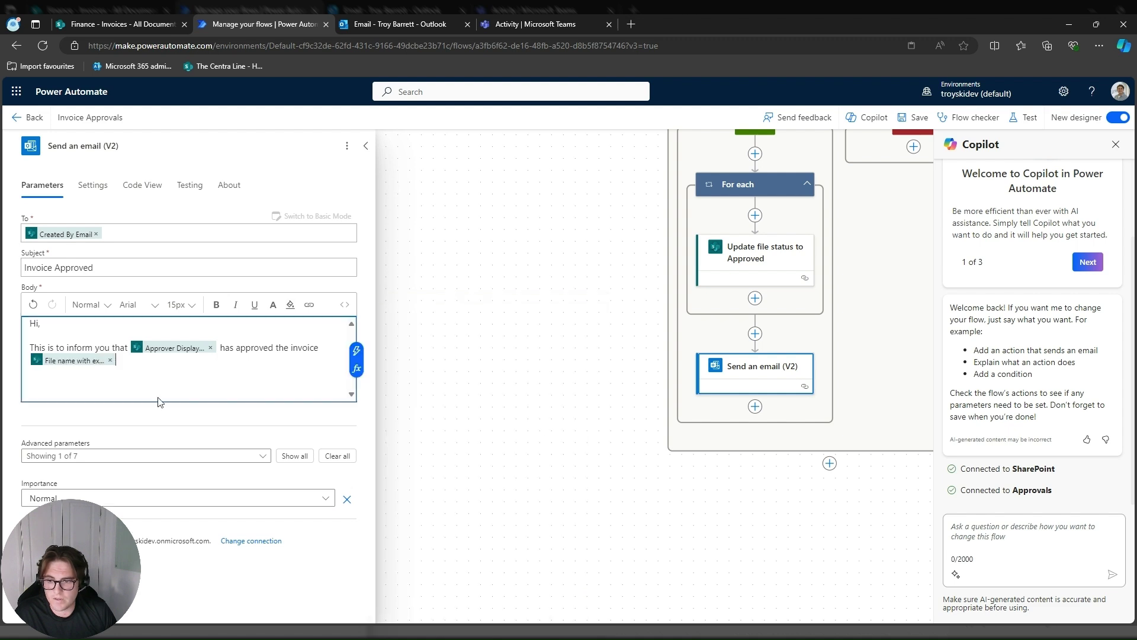
- End the body sentence with a full stop, sign off with "Thanks," and "Invoice Approval Flow" on separate lines, and save the flow
key("Return")
key("Return")
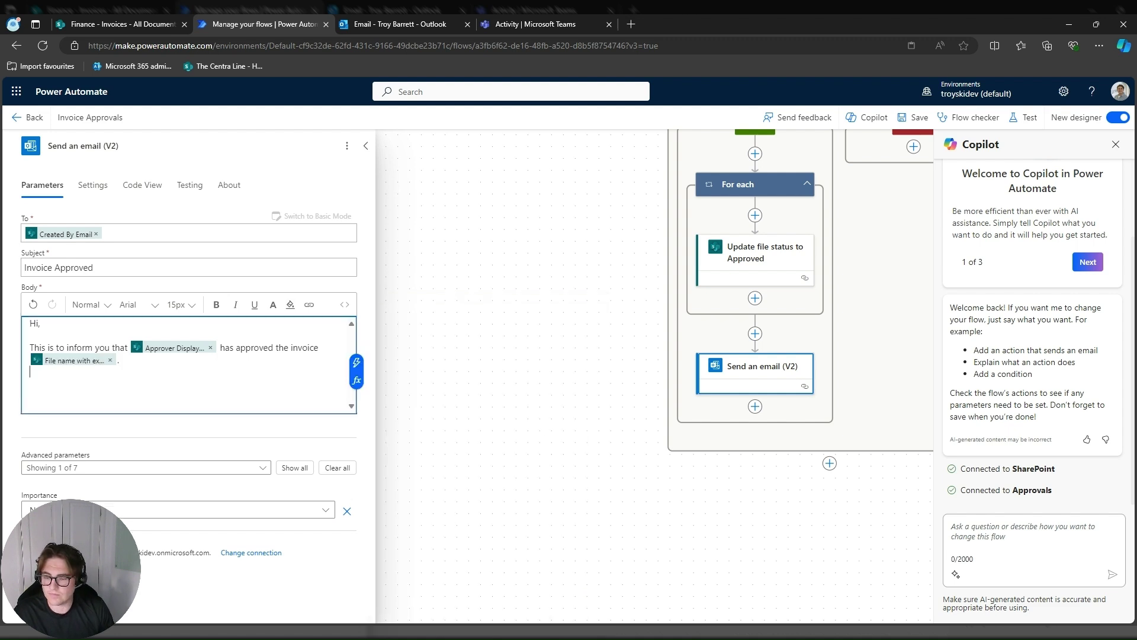
type("Thanks,")
key("Return")
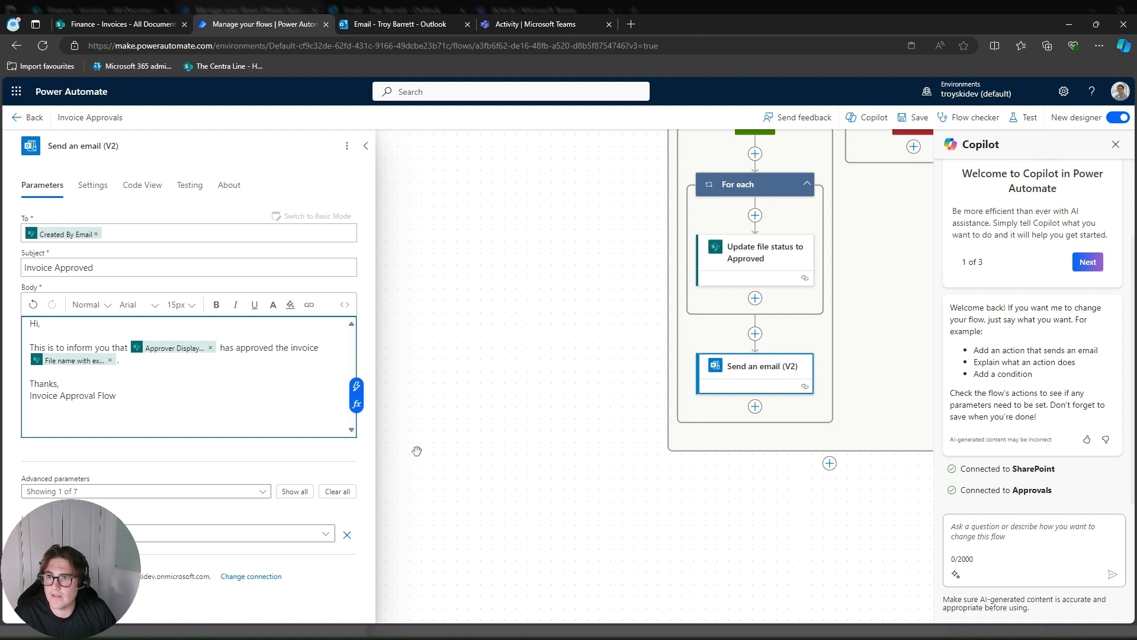
left_click(459, 314)
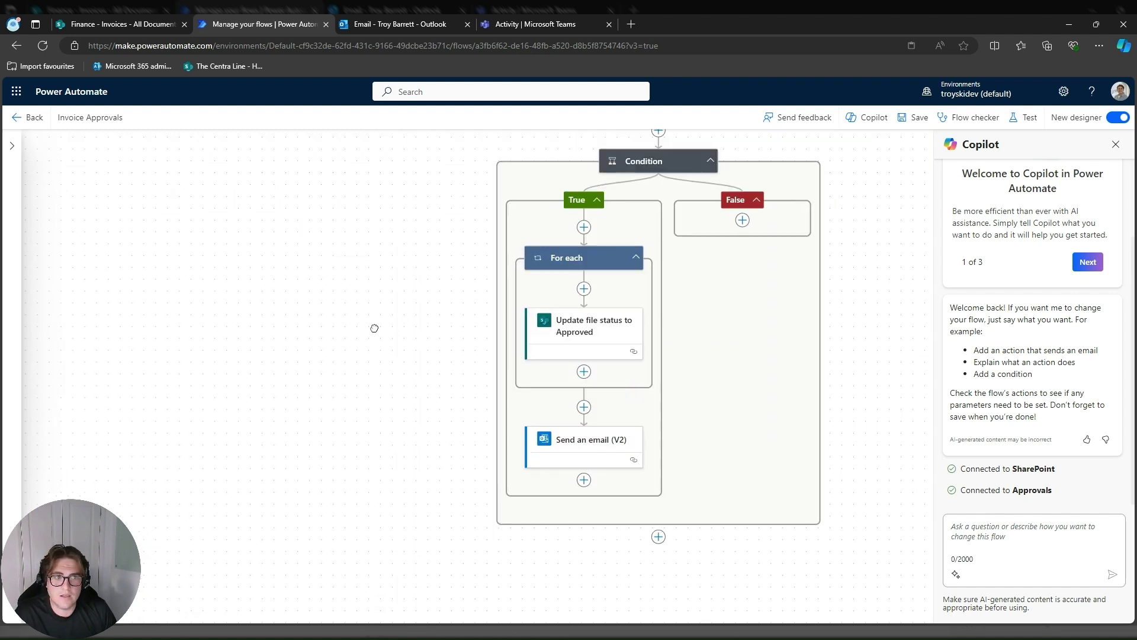
left_click(916, 118)
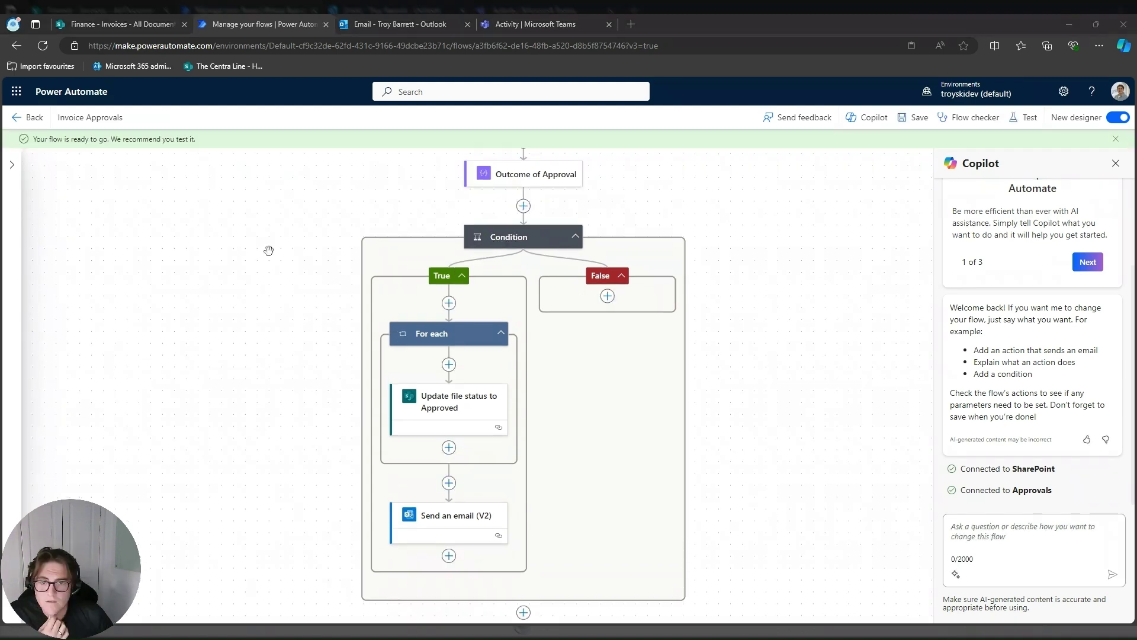
- Switch to the SharePoint Invoices library and run the Invoice Approvals flow on Invoice 3012912.docx
left_click(136, 27)
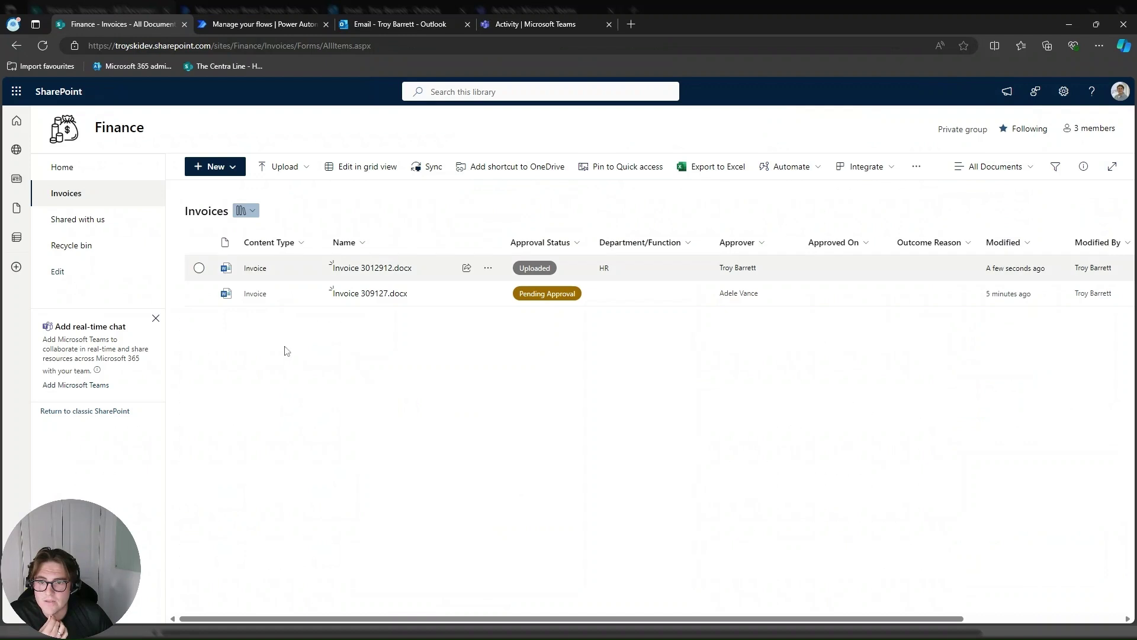
left_click(199, 268)
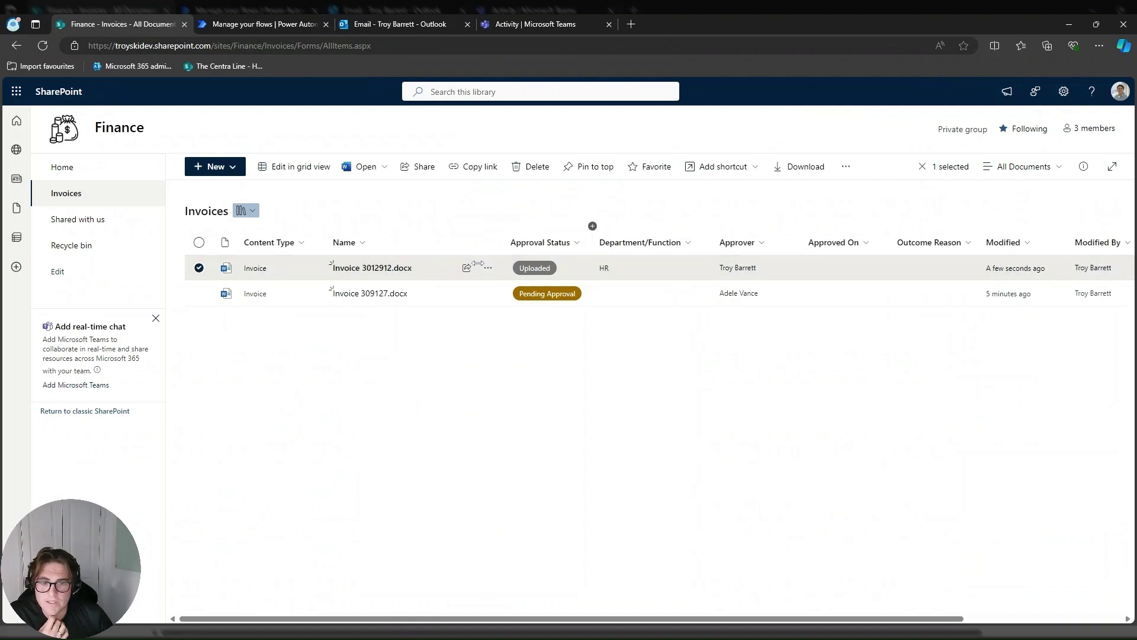
left_click(844, 171)
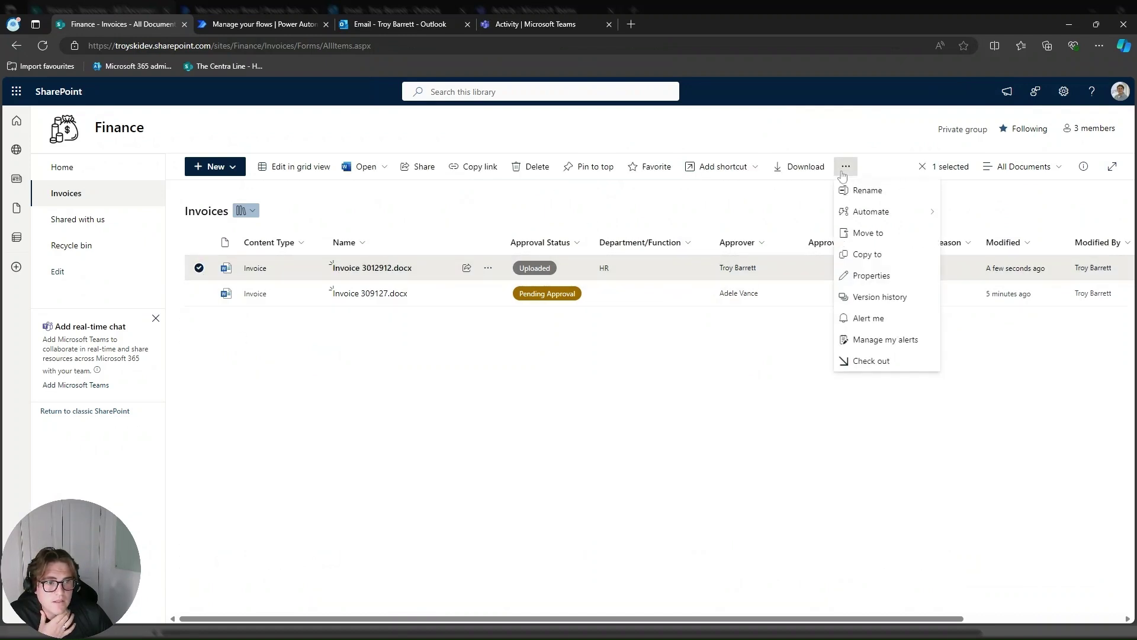
mouse_move(895, 217)
left_click(1001, 261)
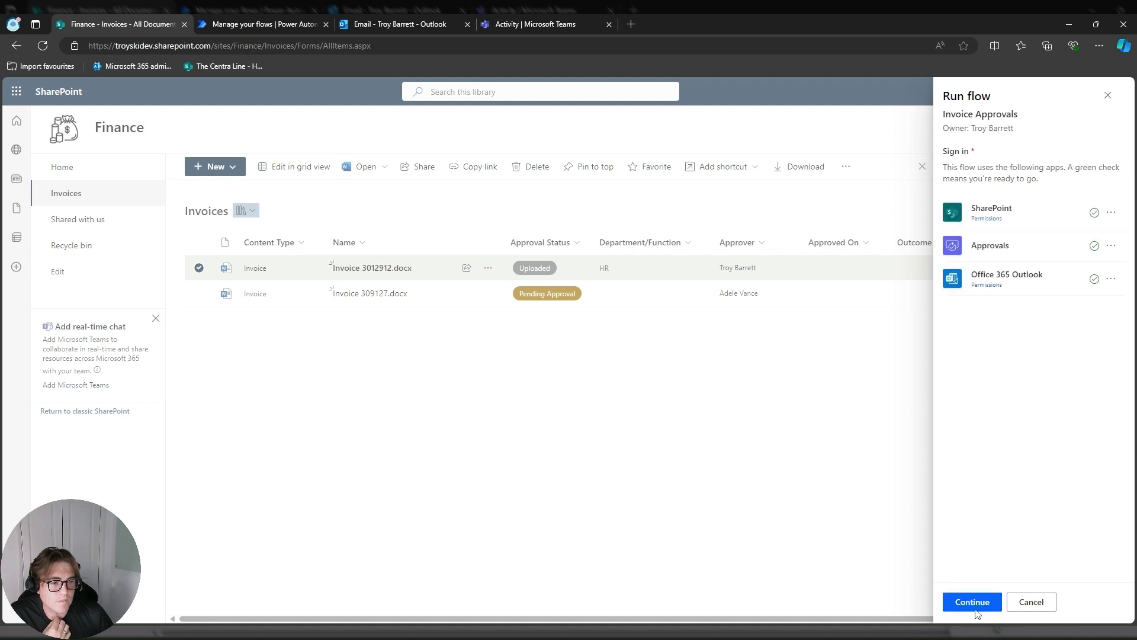
left_click(976, 604)
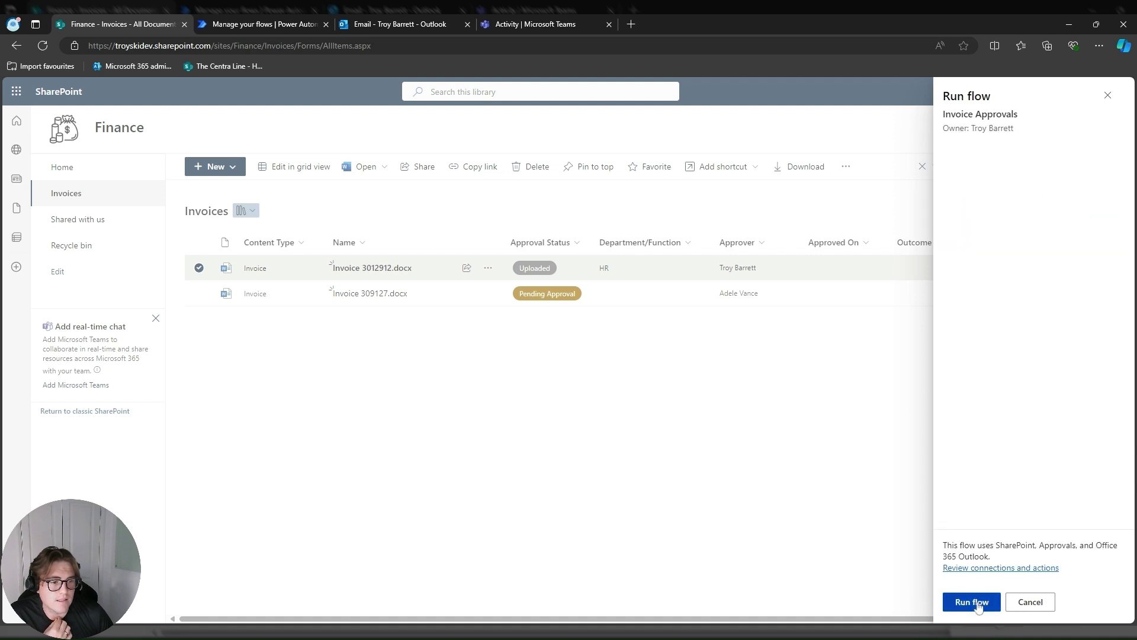
left_click(979, 603)
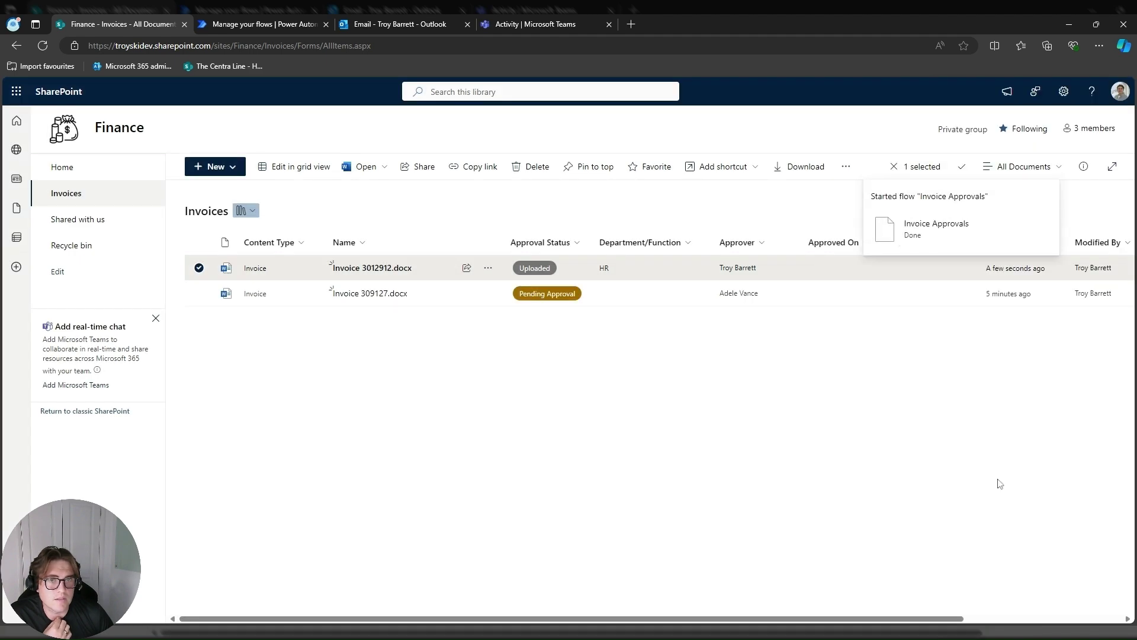
- Switch to Power Automate and return to the Invoice Approvals flow's details to check its run history
left_click(264, 24)
left_click(27, 121)
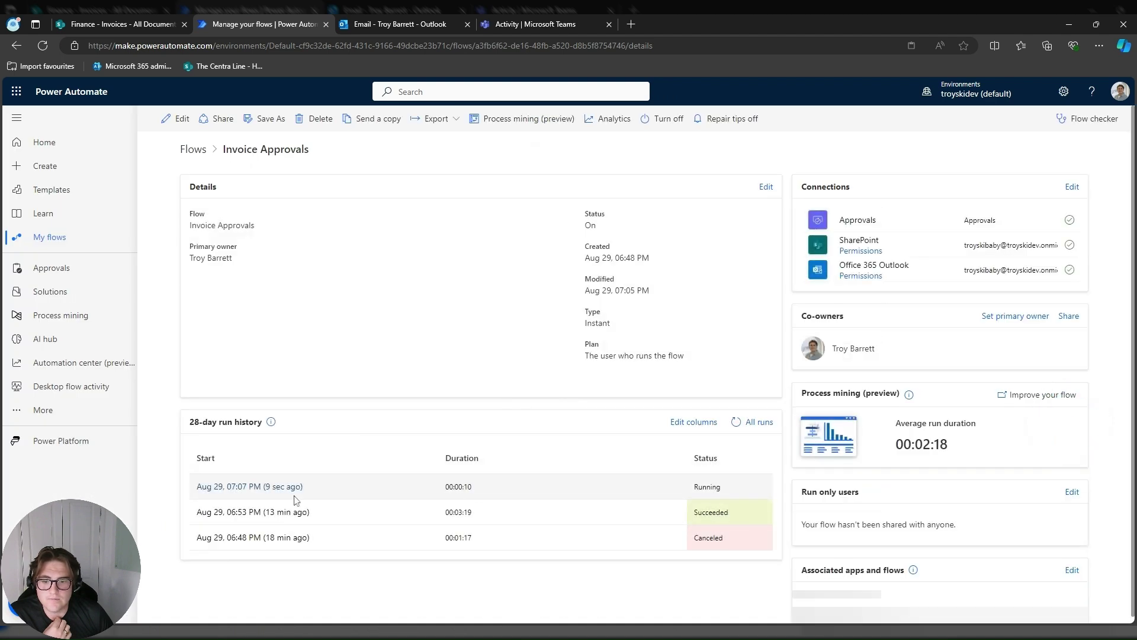
- Switch to Outlook and approve the request for Invoice 3012912.docx with the comment "First Invoice Approved!"
left_click(421, 24)
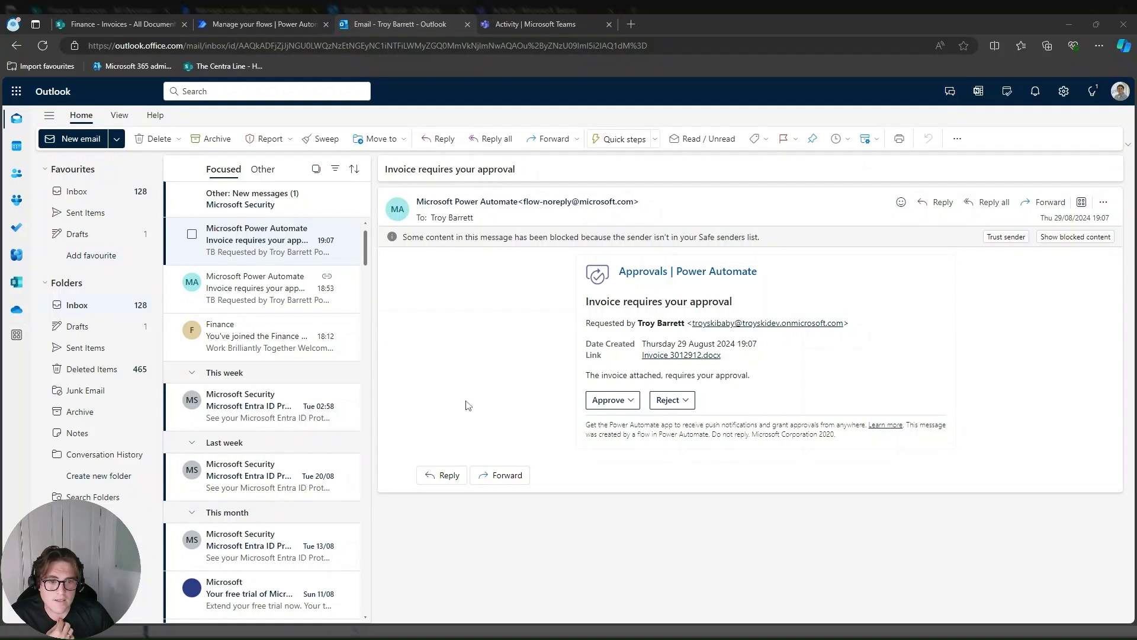
left_click(613, 400)
left_click(636, 461)
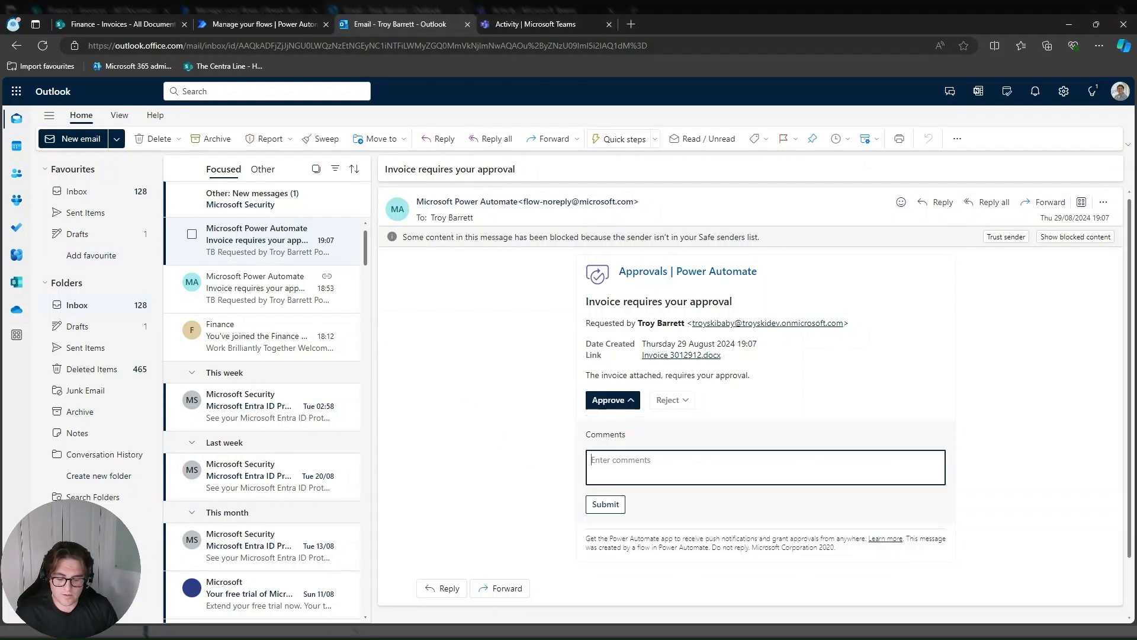
type("Fir")
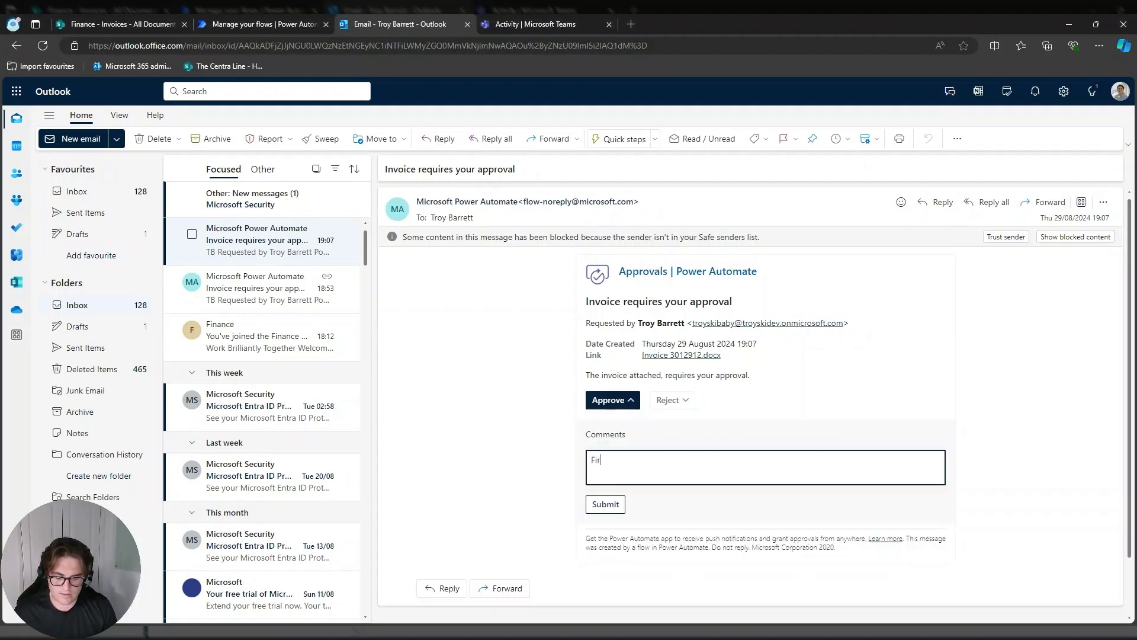
type("st Invoice A")
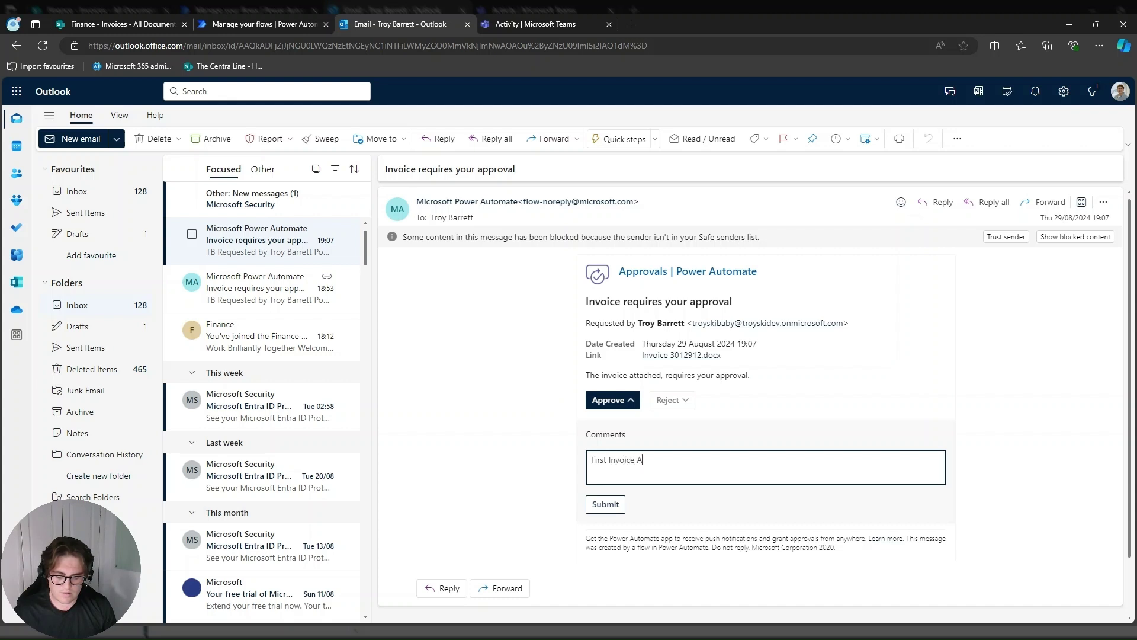
left_click(616, 507)
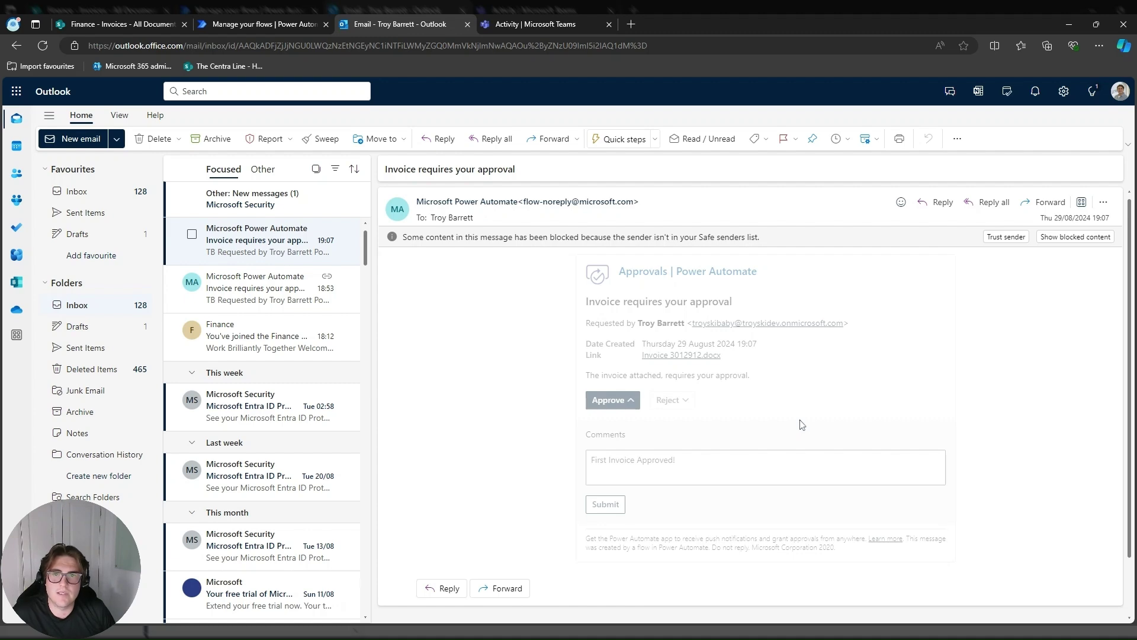
- Switch to Power Automate and examine the Invoice Approvals run down through the Condition branches
left_click(249, 24)
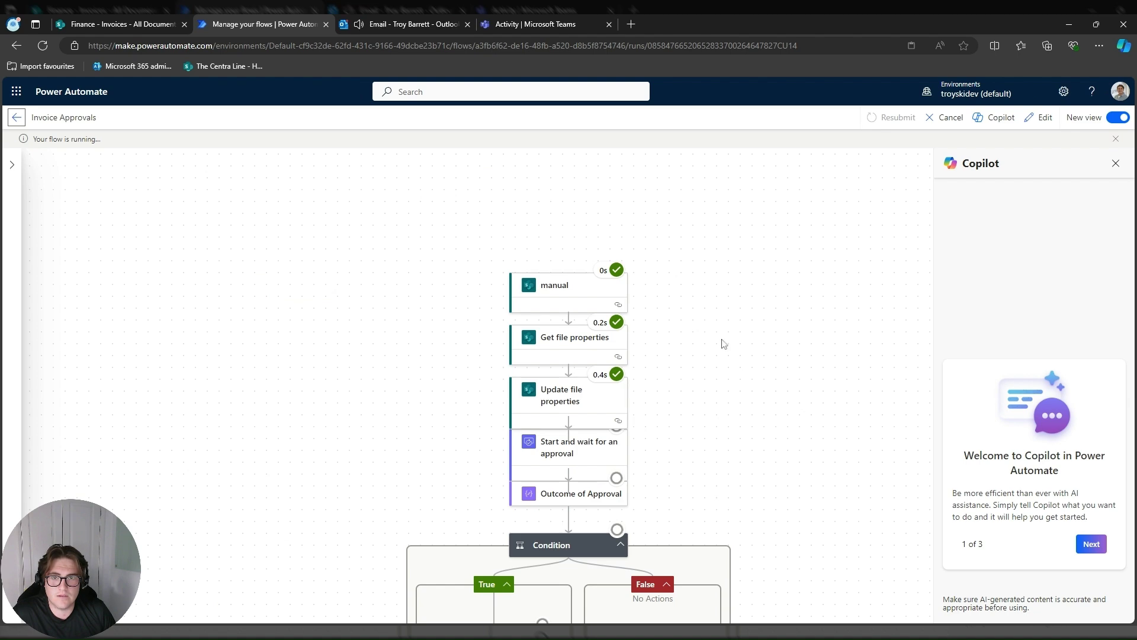
scroll(723, 403, "down", 10)
scroll(732, 457, "up", 4)
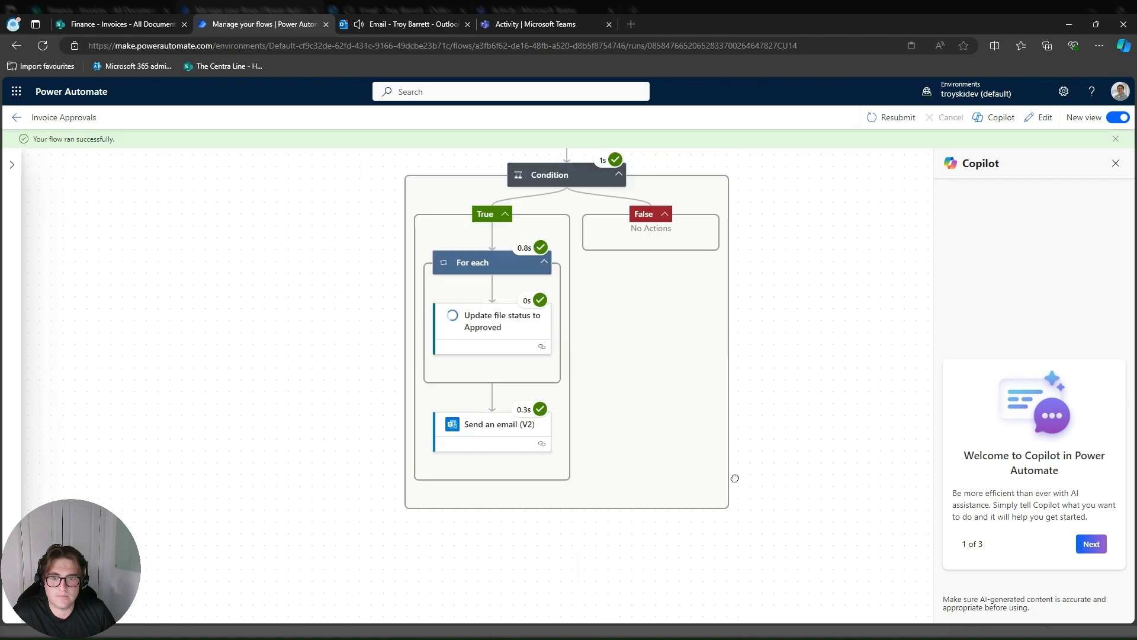
- Read the Invoice Approved email in Outlook and check the Invoice 3012912.docx entry in the SharePoint Invoices library
left_click(402, 23)
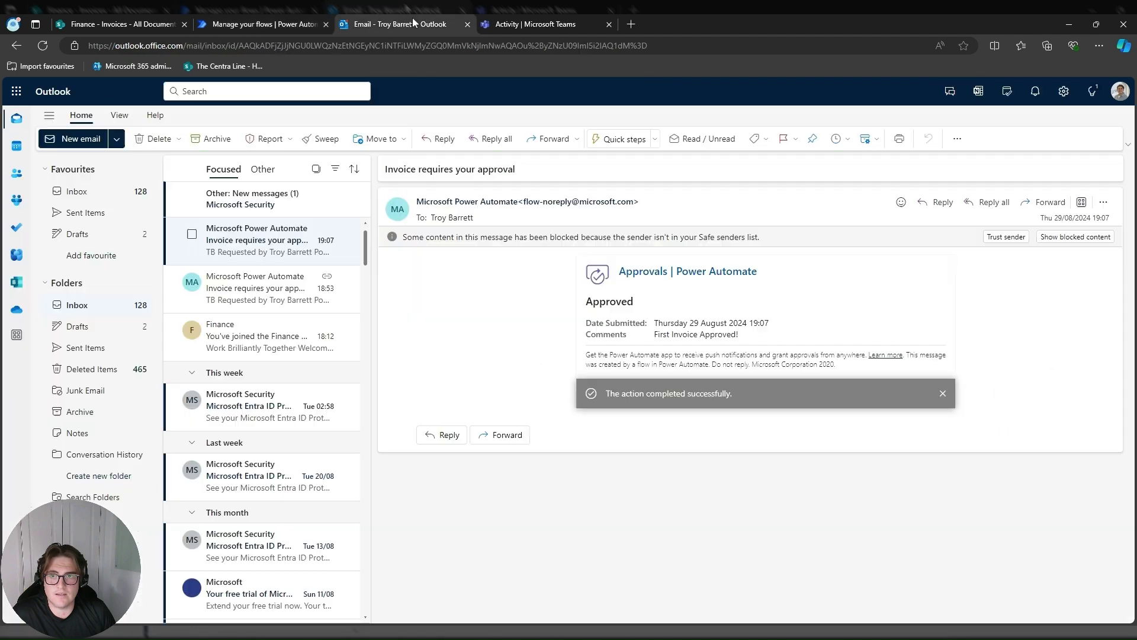
left_click(276, 254)
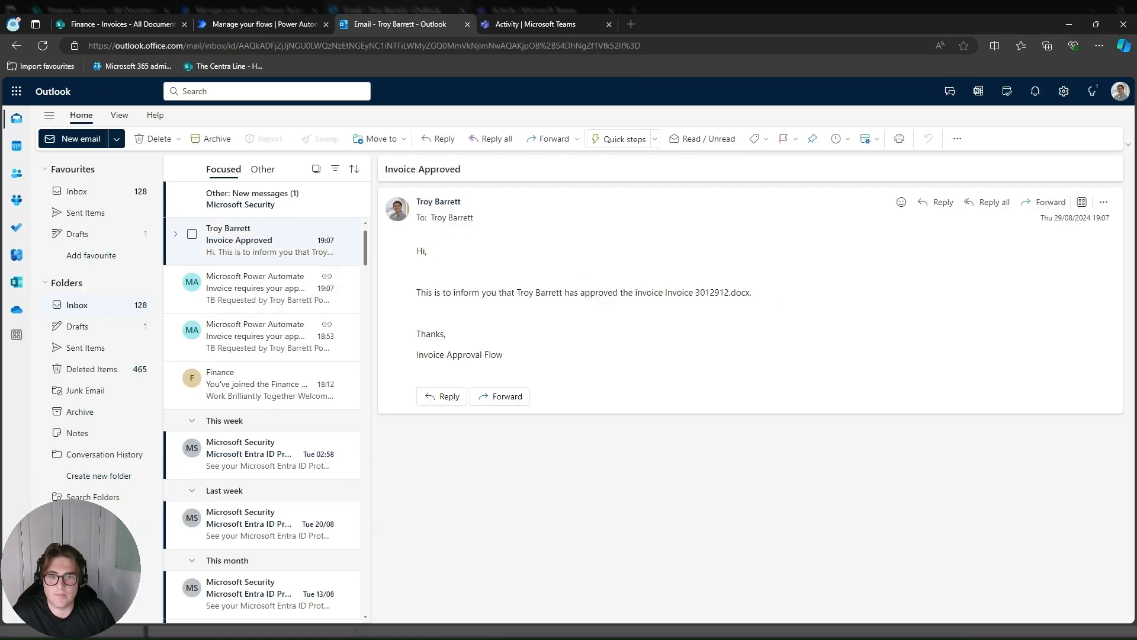
double_click(714, 293)
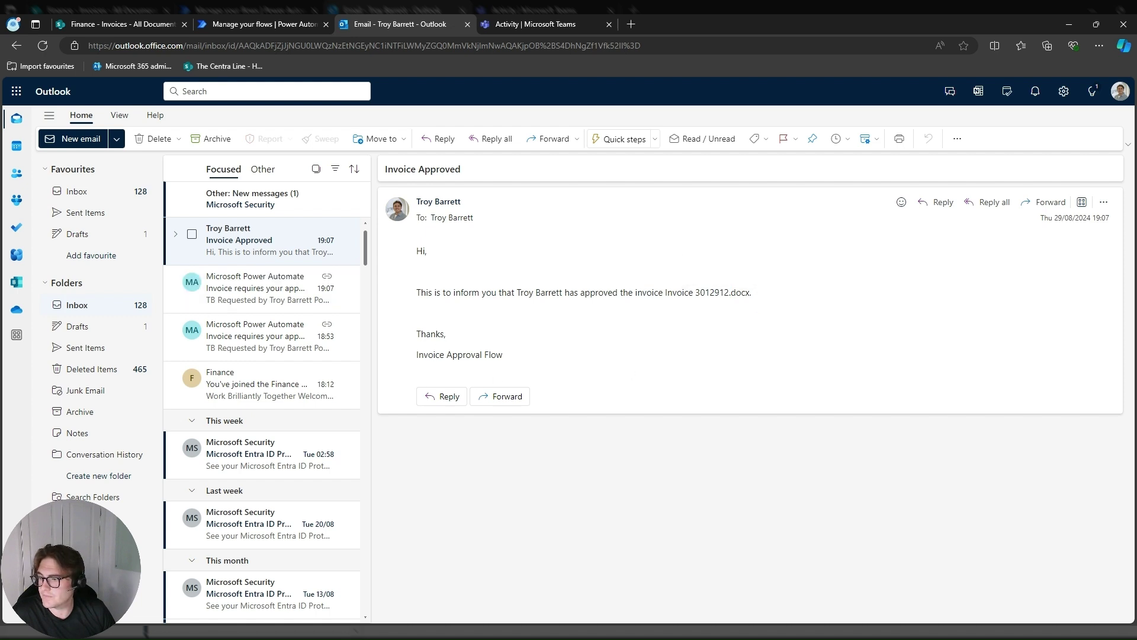
key("alt+Tab")
left_click(144, 28)
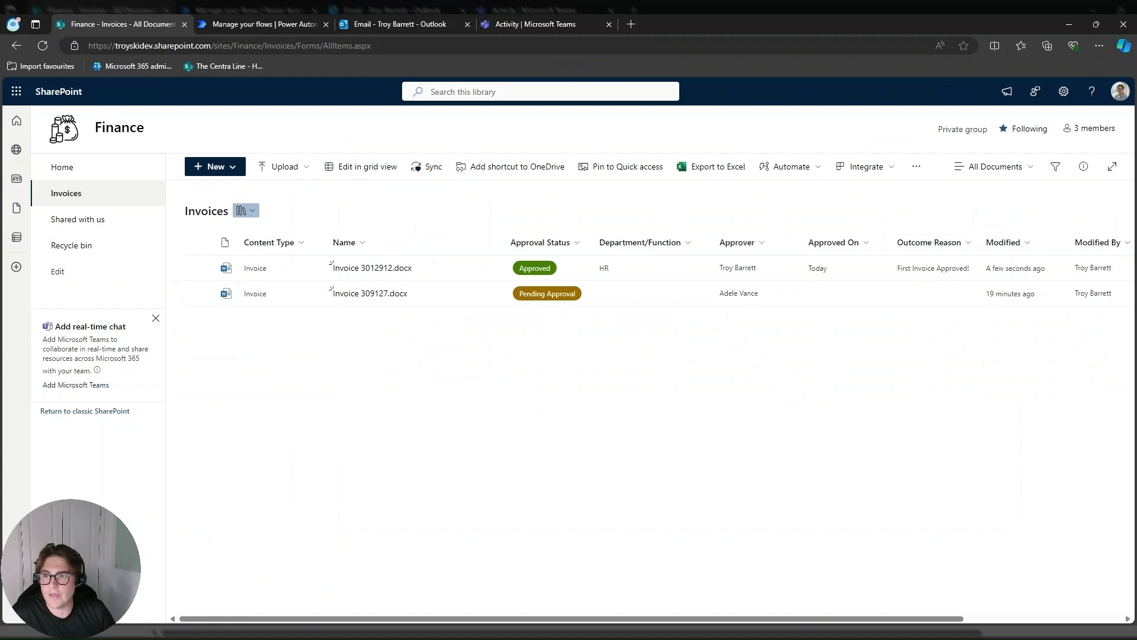
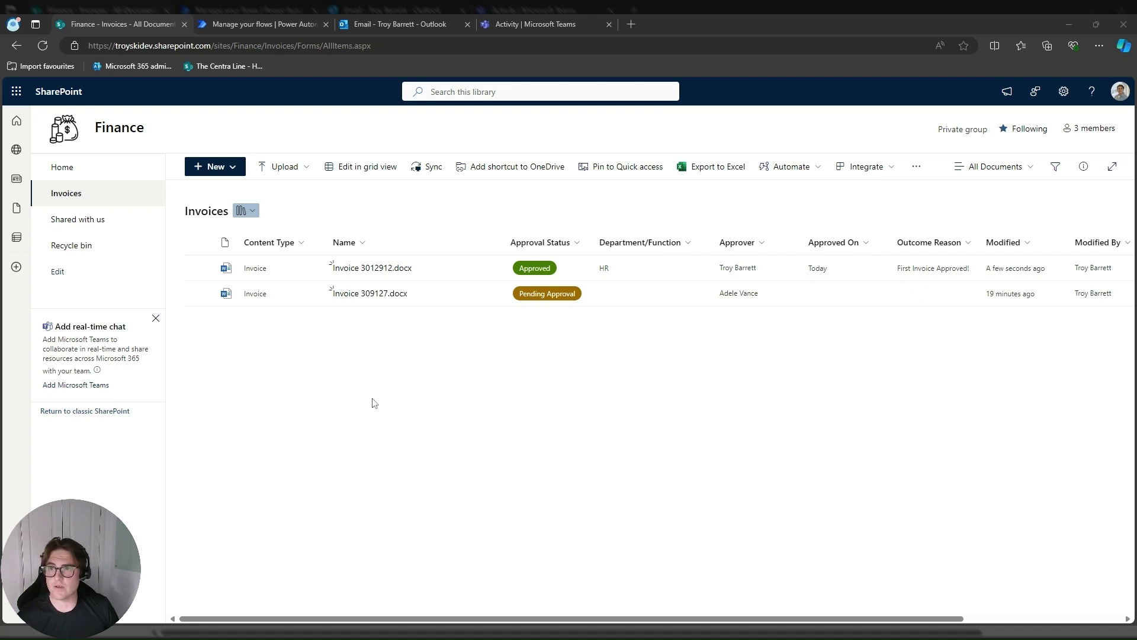
- Open the Invoice Approvals flow for editing in Power Automate and add a SharePoint Update file properties action to the Condition's False branch
left_click(268, 26)
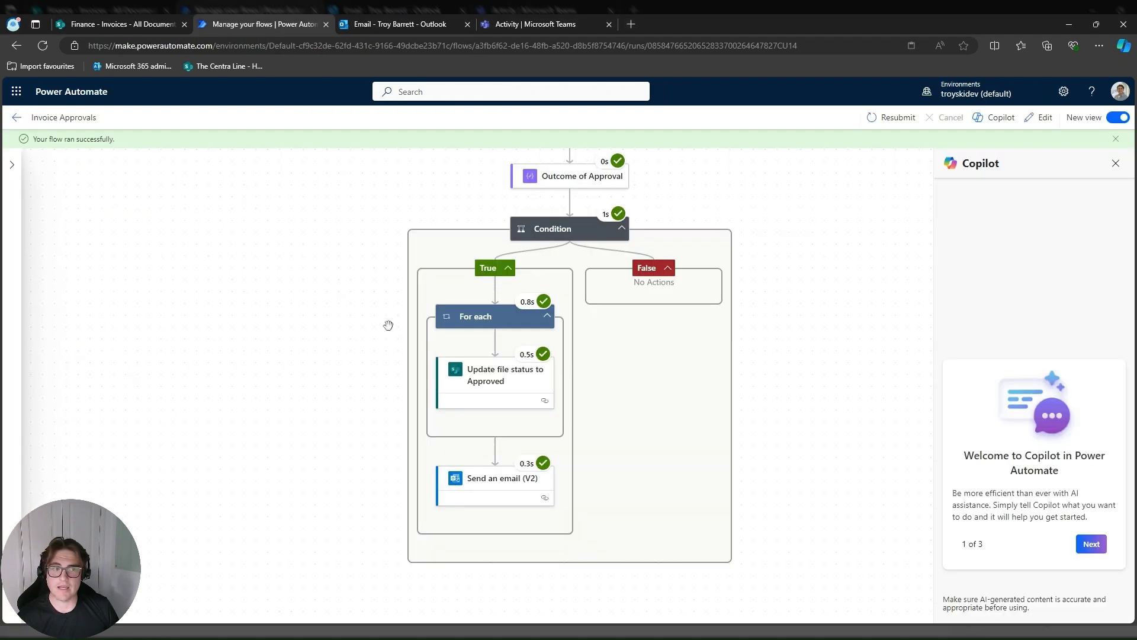
left_click(1033, 122)
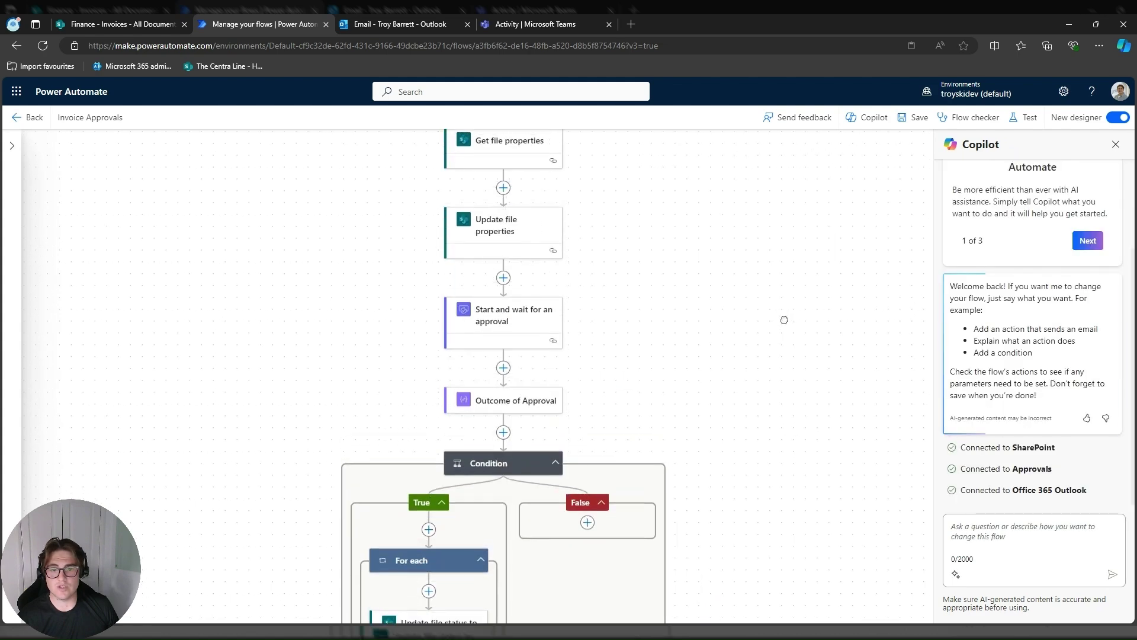
scroll(795, 358, "down", 3)
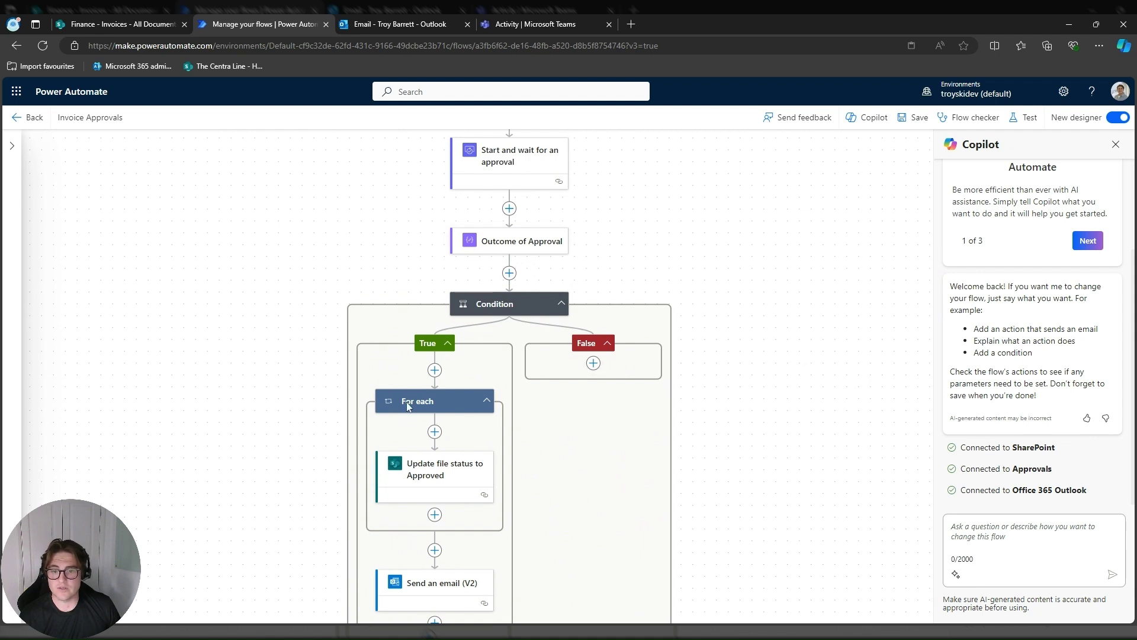
left_click(594, 368)
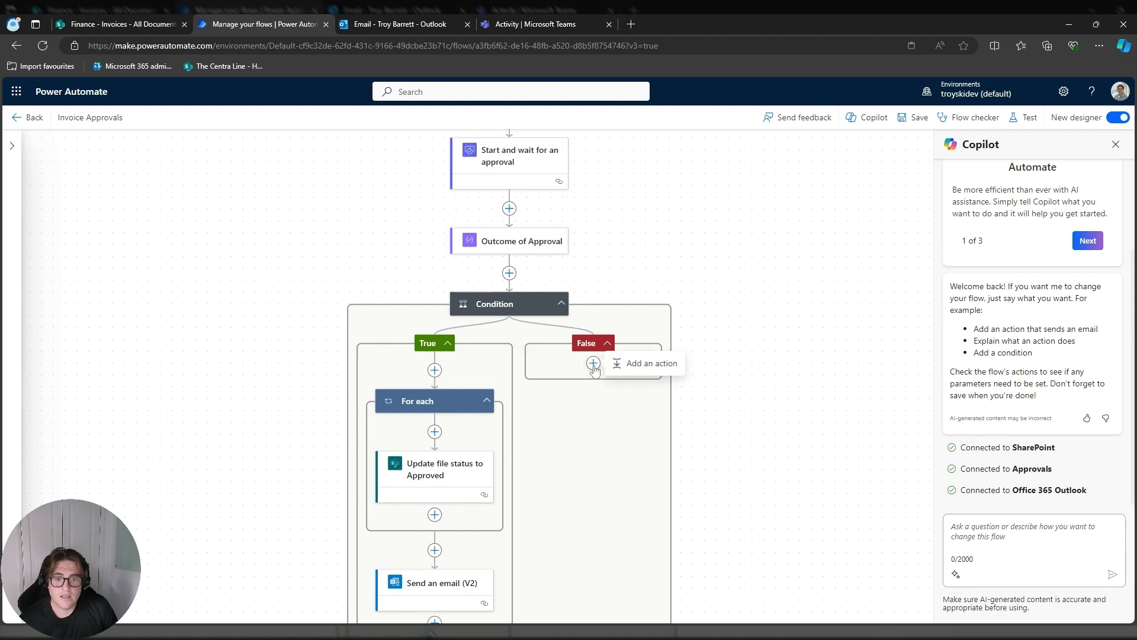
left_click(649, 365)
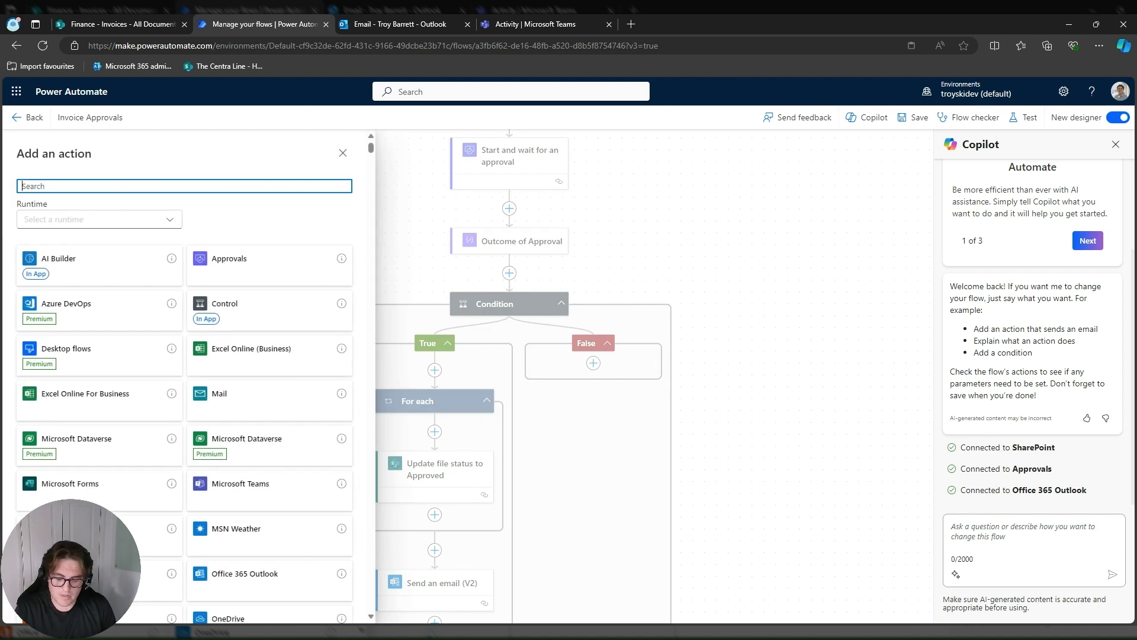
type("Update")
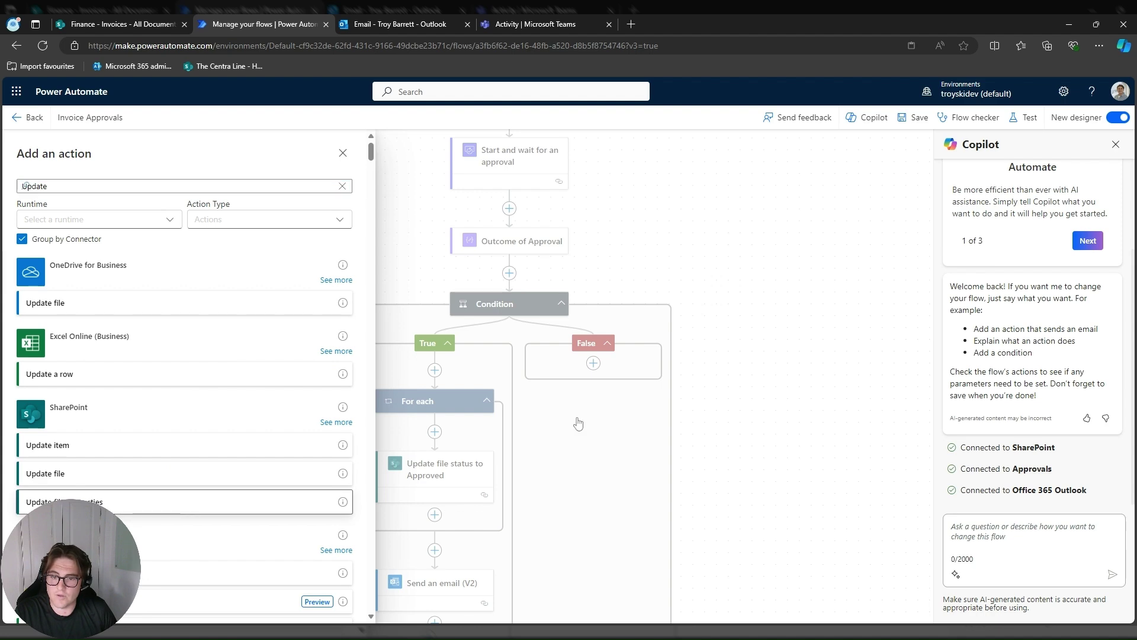
left_click(332, 501)
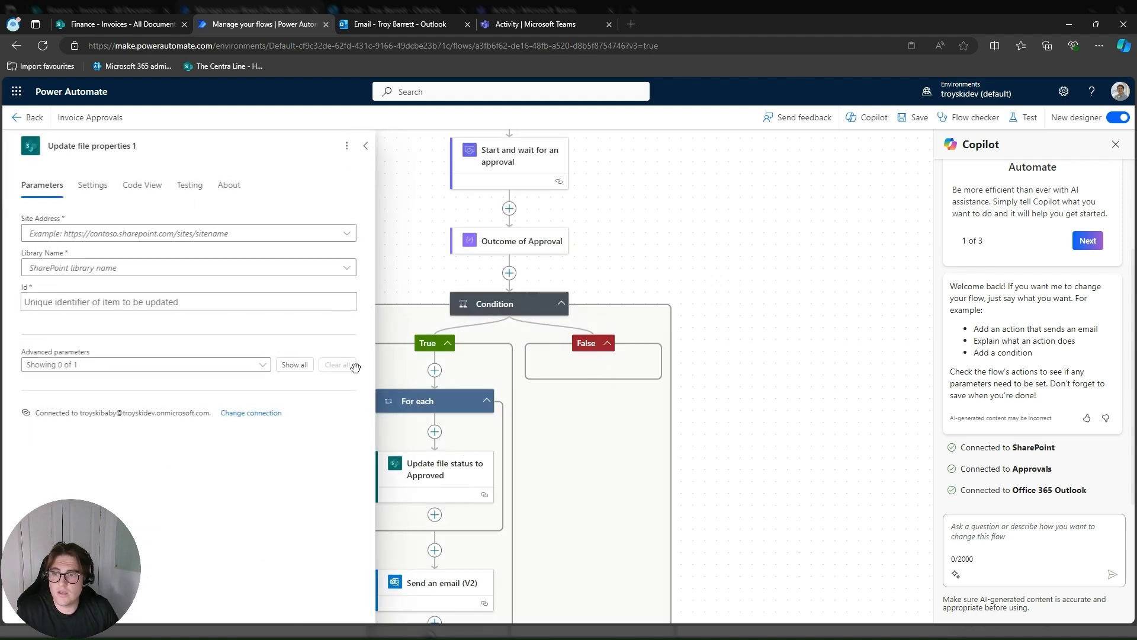
- Set the new action's site address to the Finance site and its library to Invoices
left_click(350, 233)
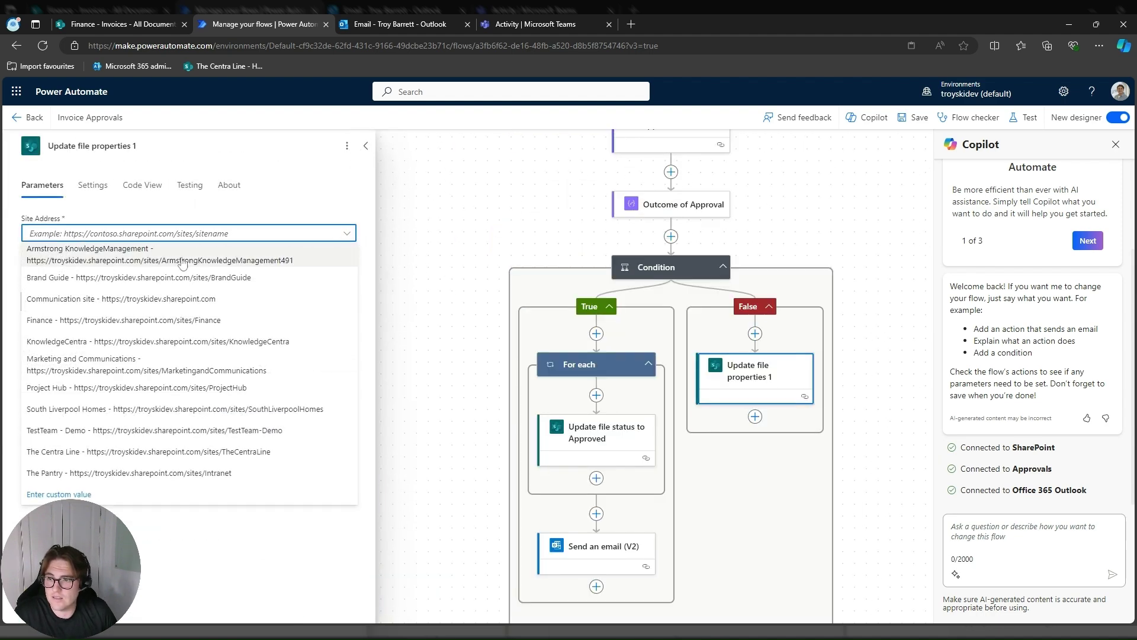
left_click(110, 321)
left_click(346, 268)
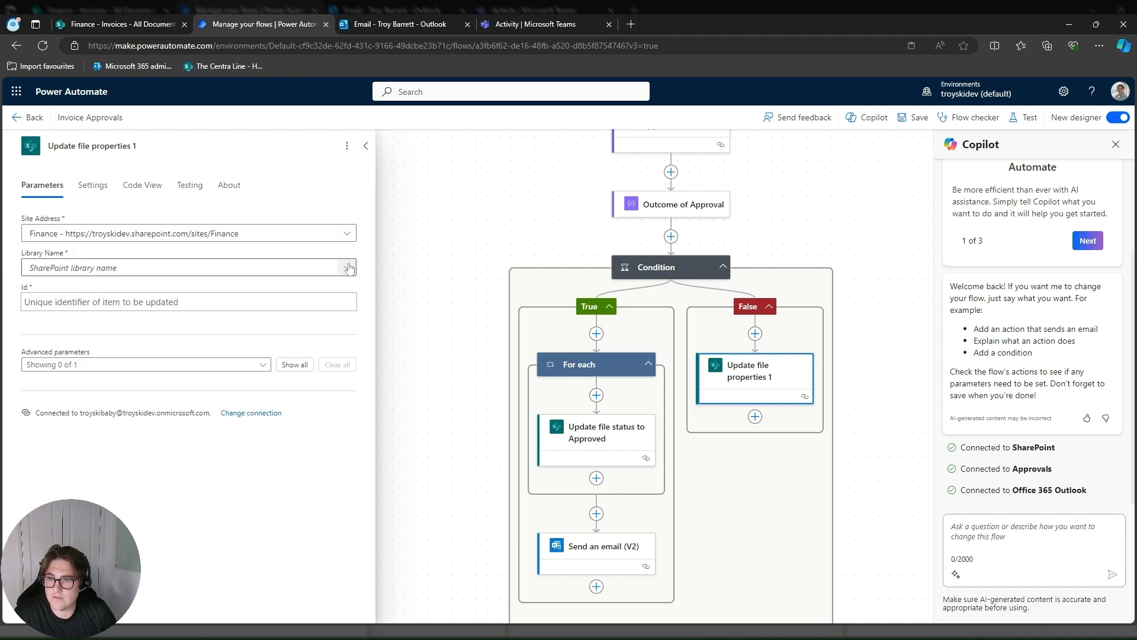
- Rename the False branch action as "Update file status to Rejected"
left_click(155, 154)
left_click_drag(136, 146, 97, 146)
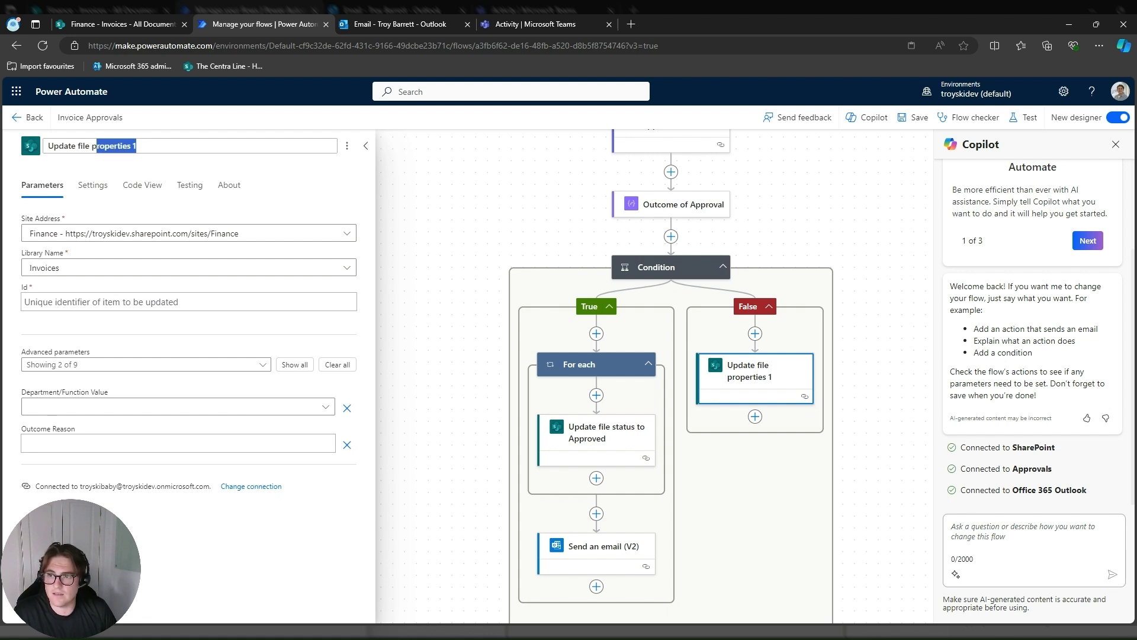
type("st")
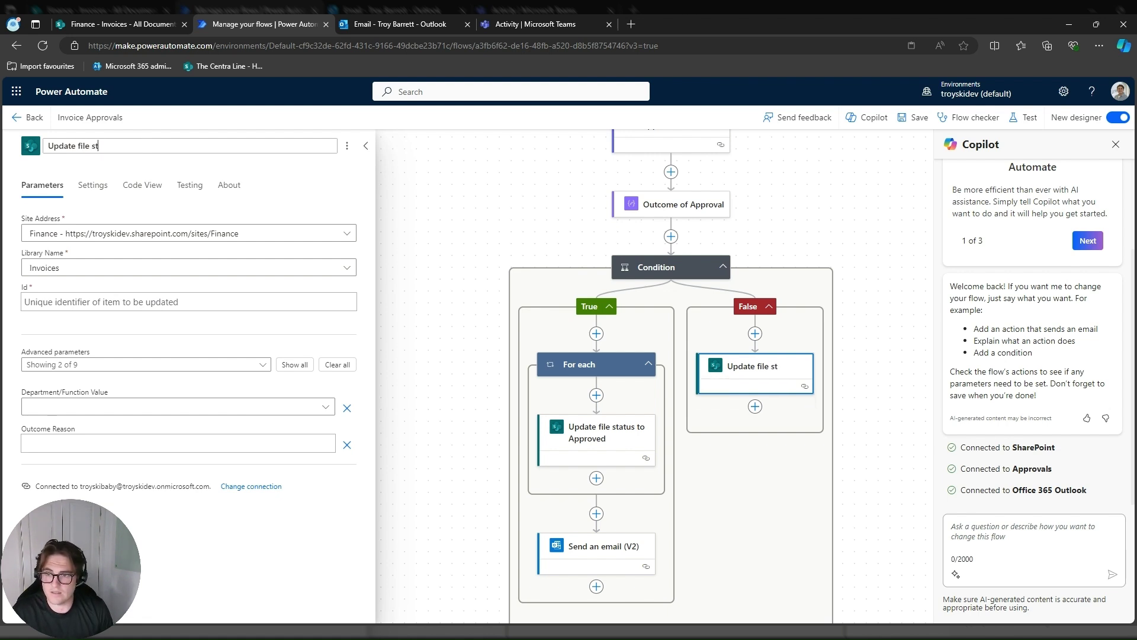
type("atus to Rejected")
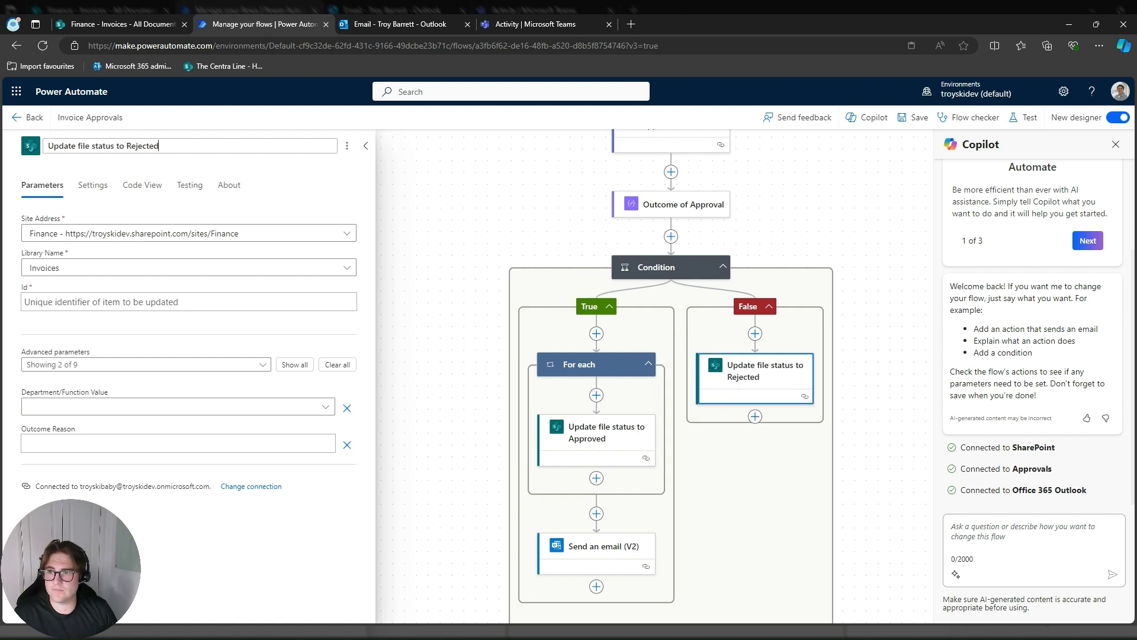
- Fill the action's Id with the ID (File Identifier) dynamic value from the manual trigger
left_click(190, 303)
left_click(357, 294)
scroll(488, 470, "down", 1)
left_click(402, 585)
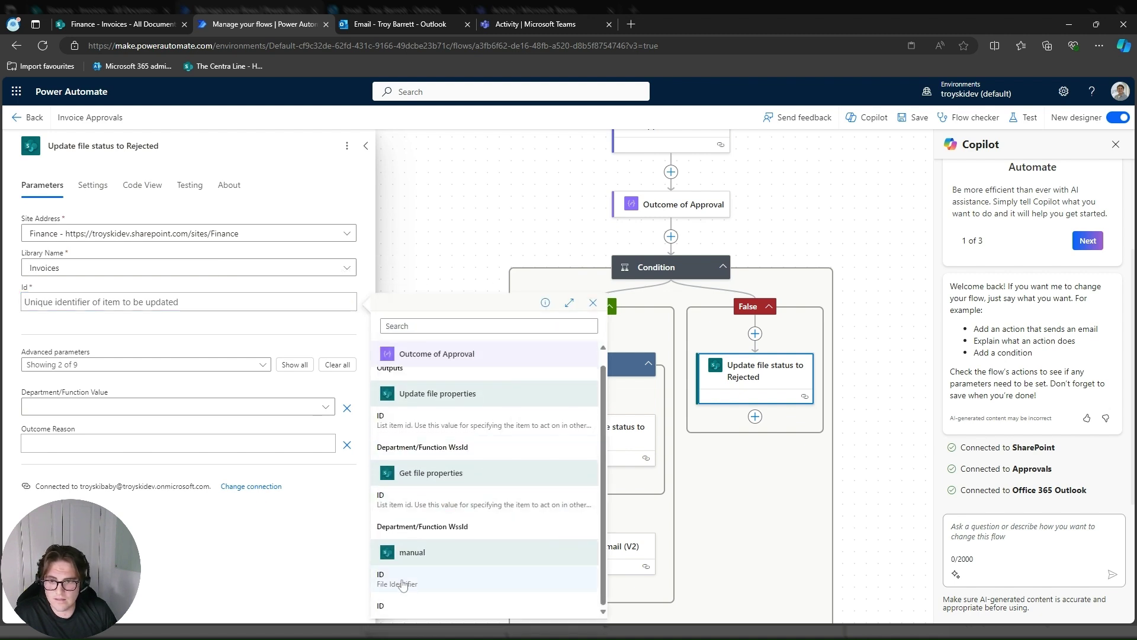
- Remove the Department/Function Value parameter from the action and add the Approval Status Value and Approved On parameters
left_click(348, 411)
left_click(259, 365)
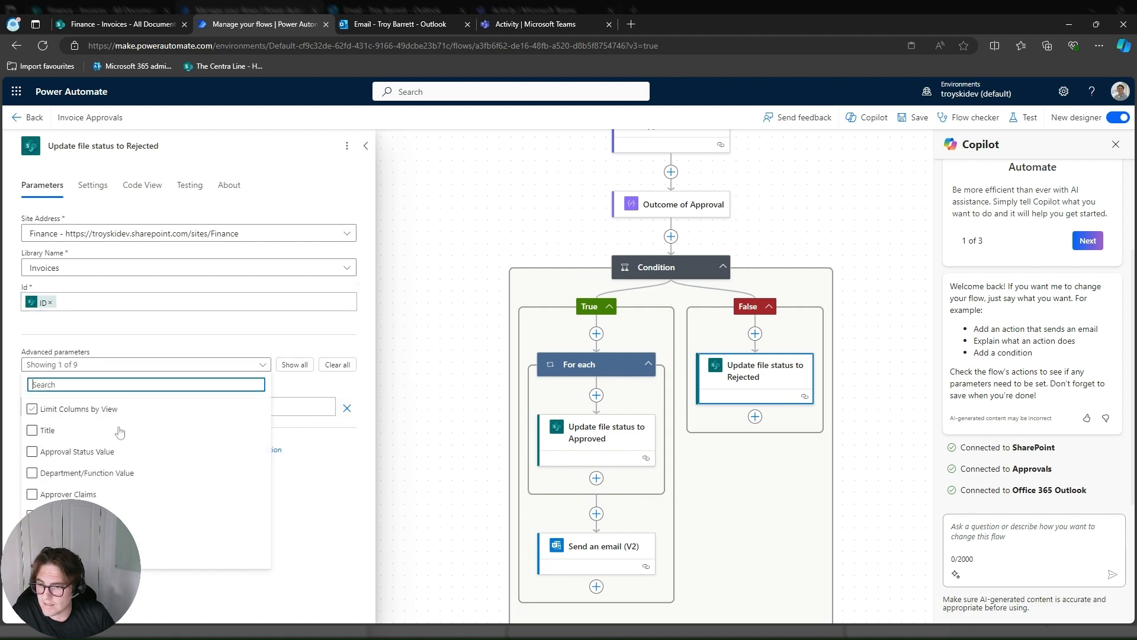
left_click(98, 453)
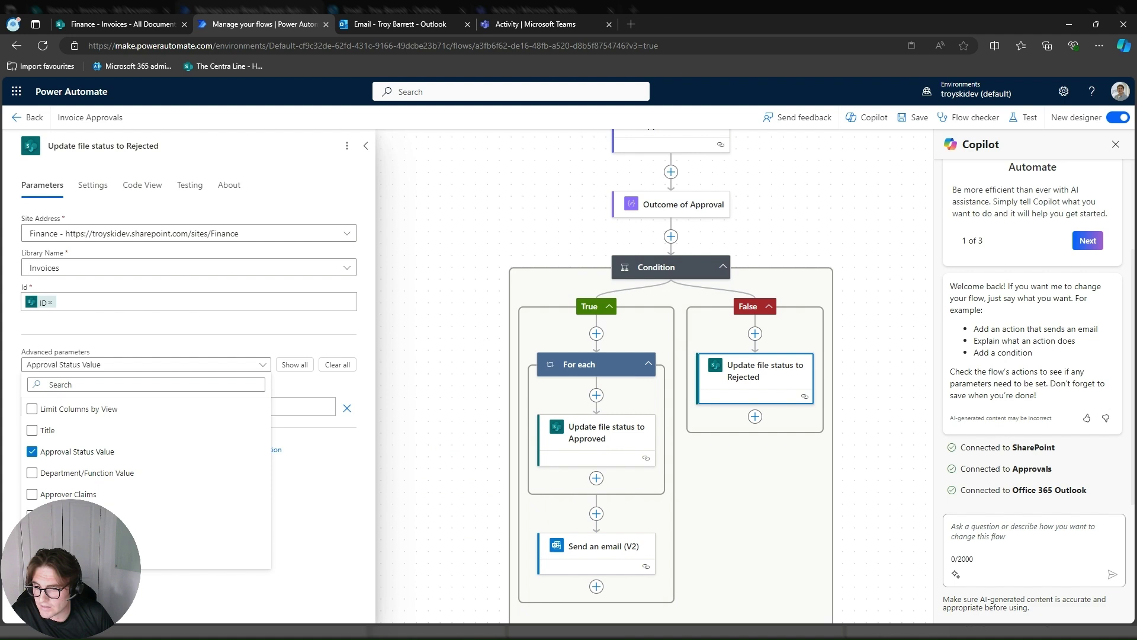
left_click(71, 516)
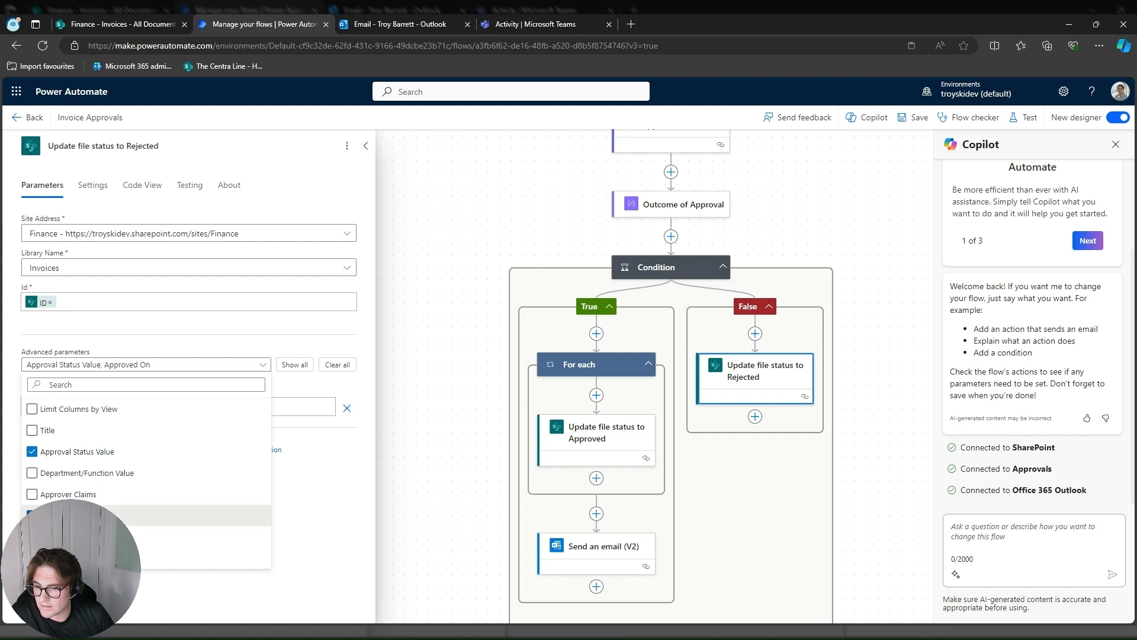
left_click(343, 505)
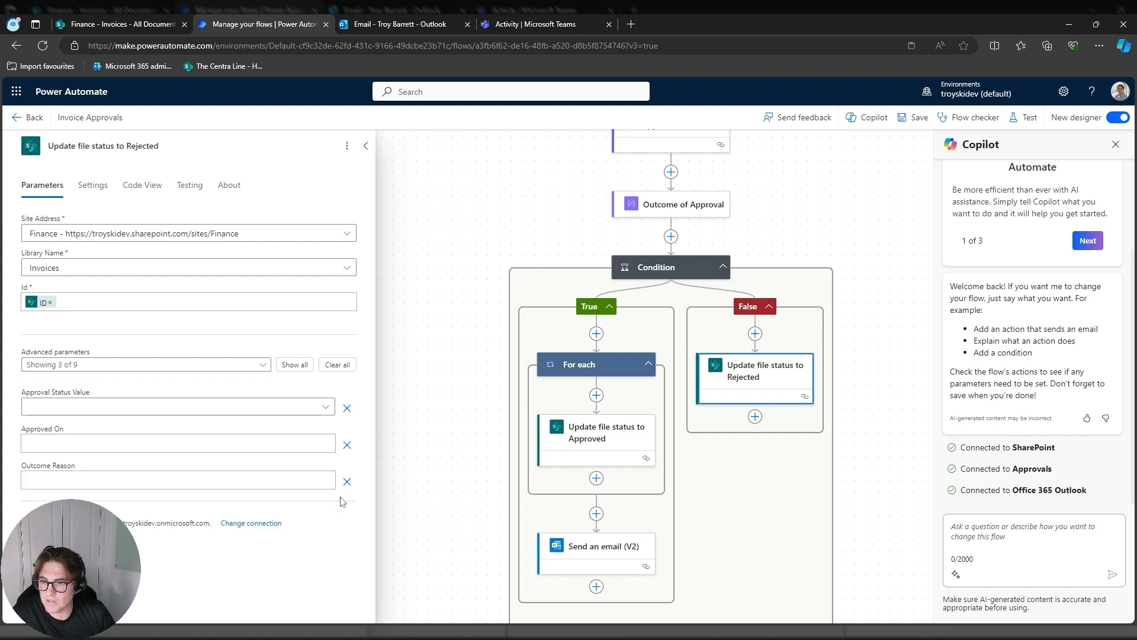
- Set Approval Status Value to Rejected and Approved On to the utcNow() expression
left_click(268, 413)
left_click(95, 474)
left_click(178, 443)
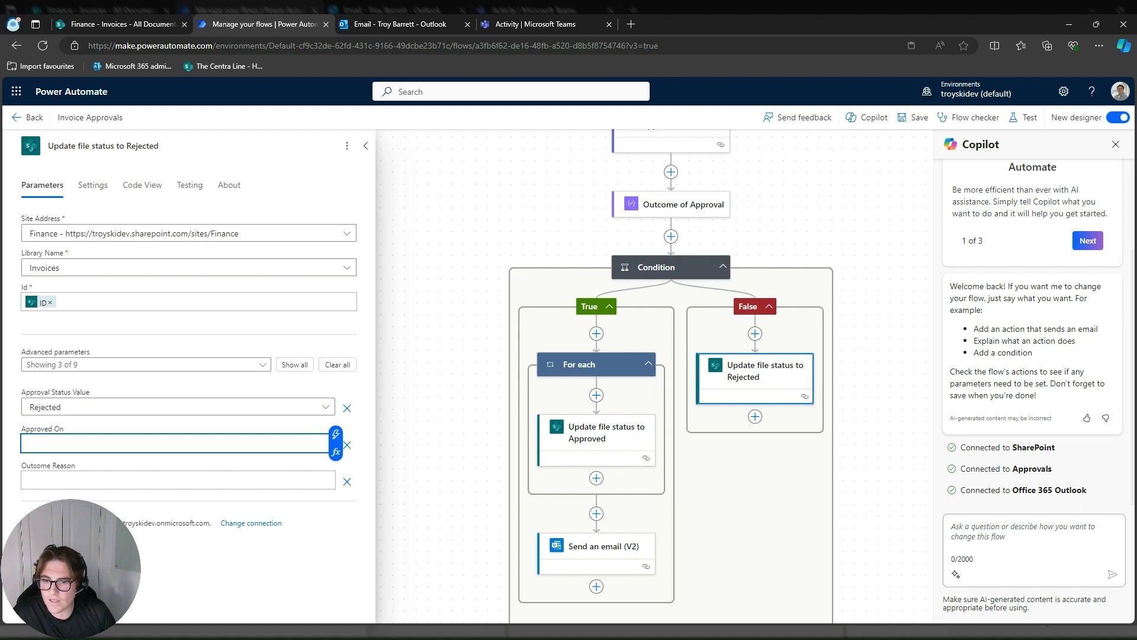
left_click(336, 452)
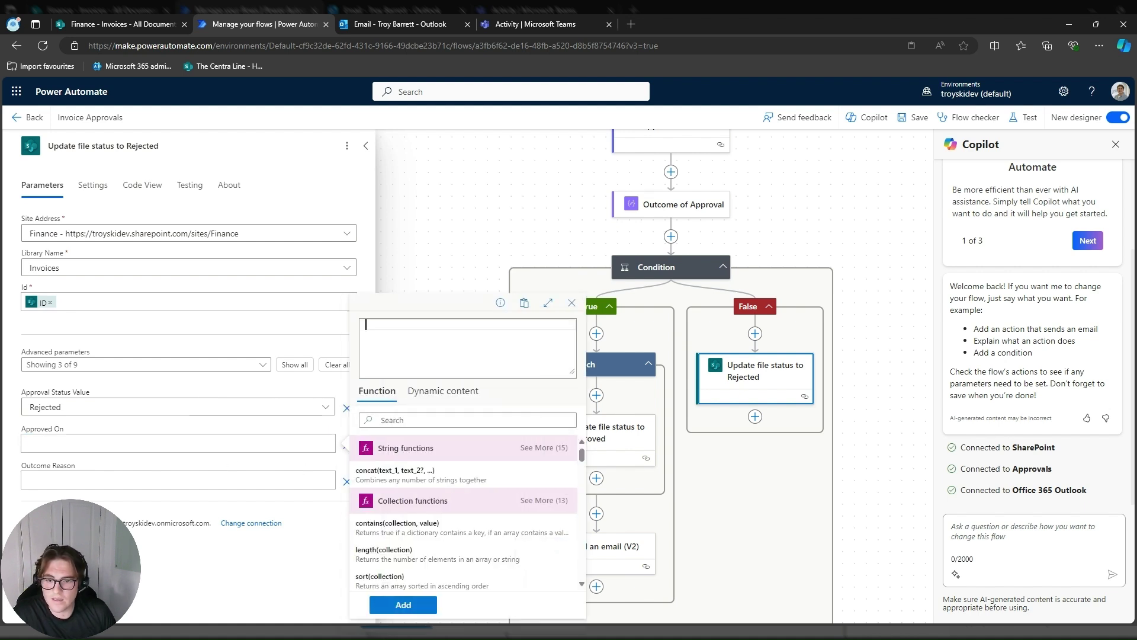
left_click(468, 420)
type("ut")
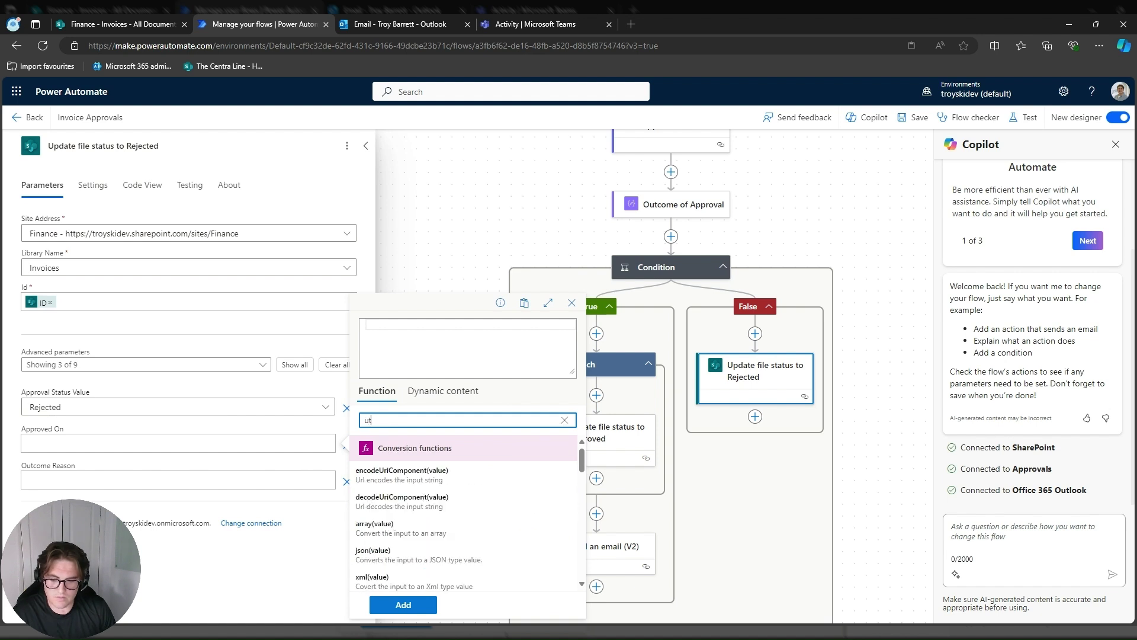
type("c")
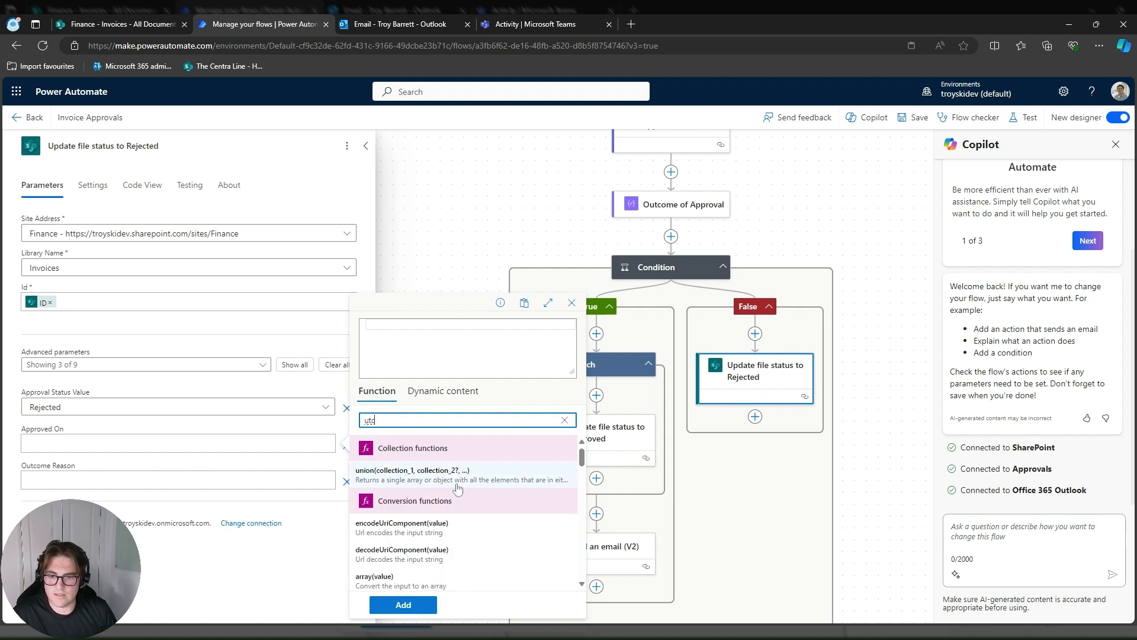
type("n")
left_click(371, 520)
left_click(409, 607)
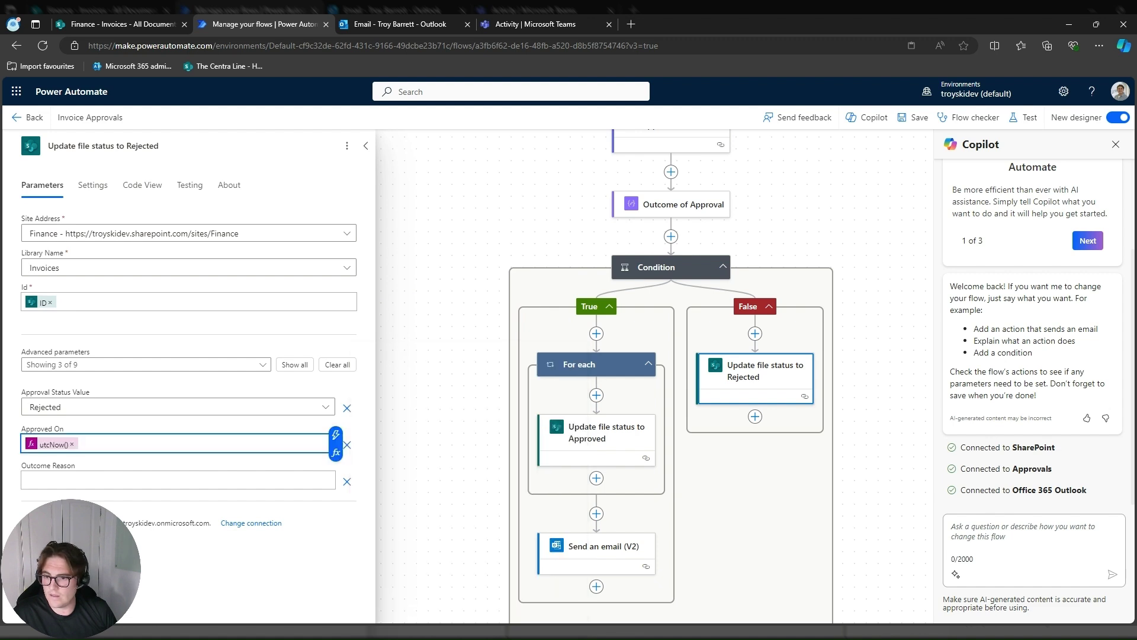
- Fill the Outcome Reason of the Rejected update action with the Responses Comments dynamic value from the approval
left_click(89, 480)
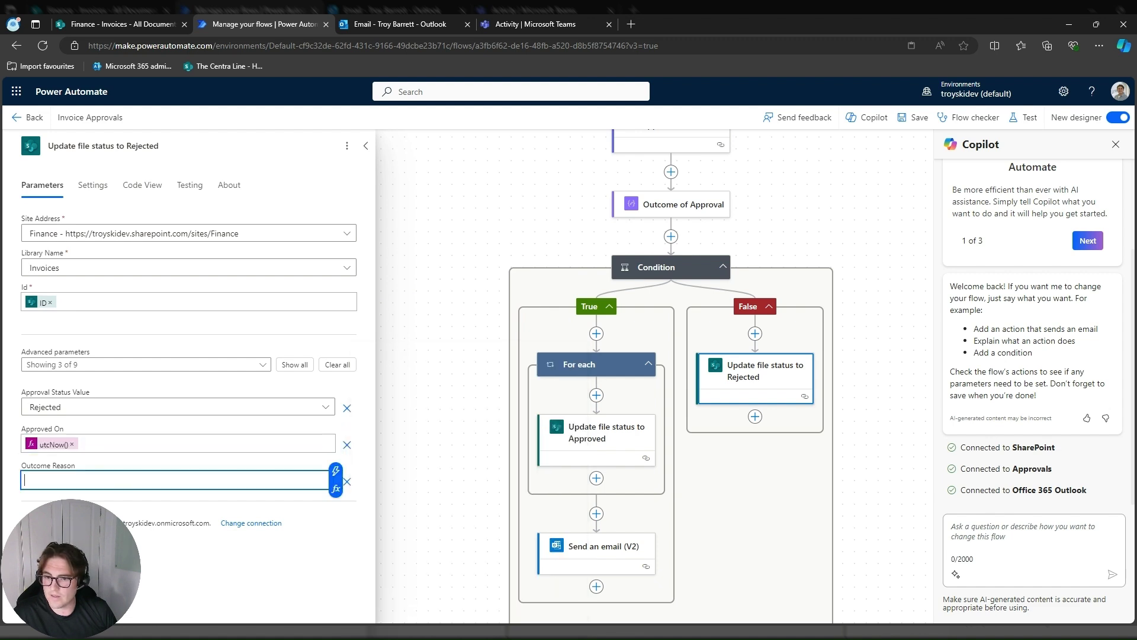
left_click(336, 483)
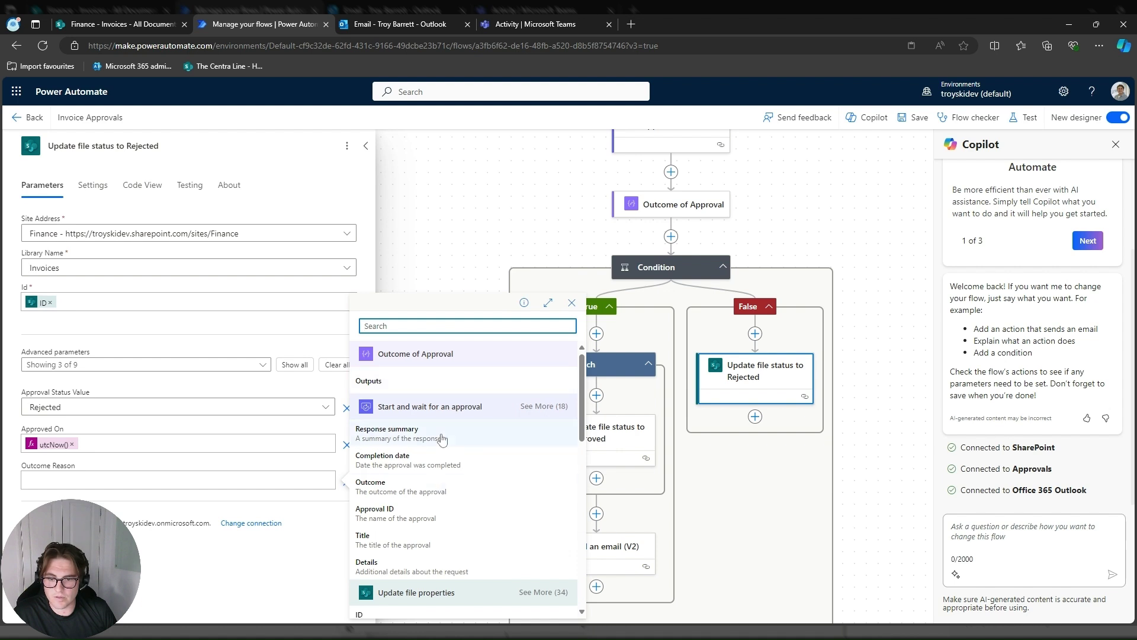
left_click(546, 406)
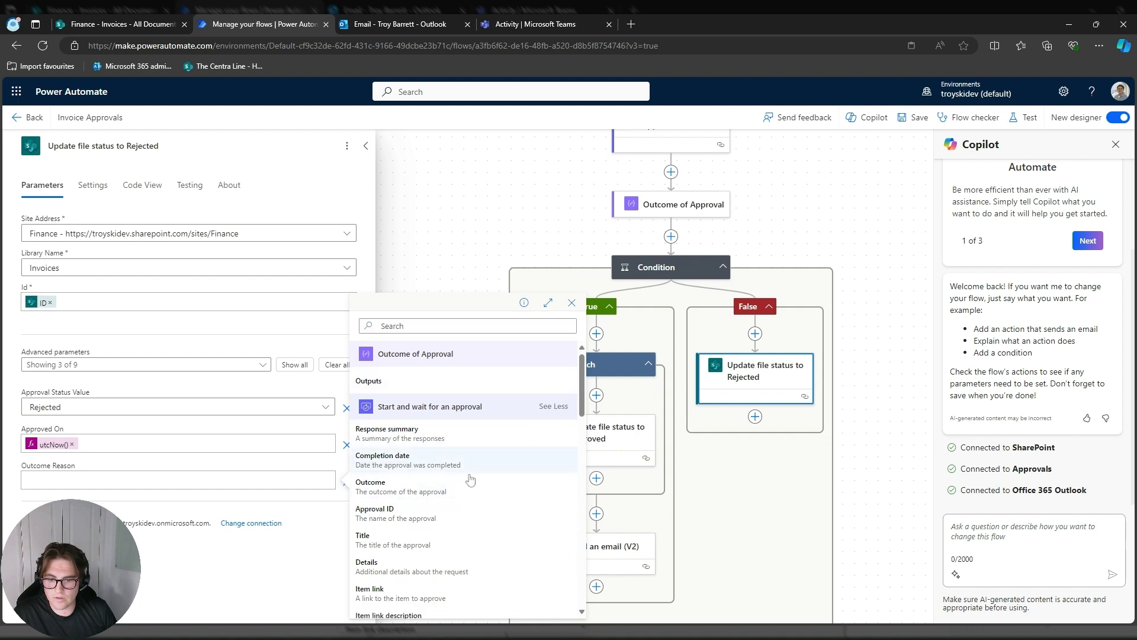
scroll(467, 486, "down", 5)
scroll(466, 486, "down", 2)
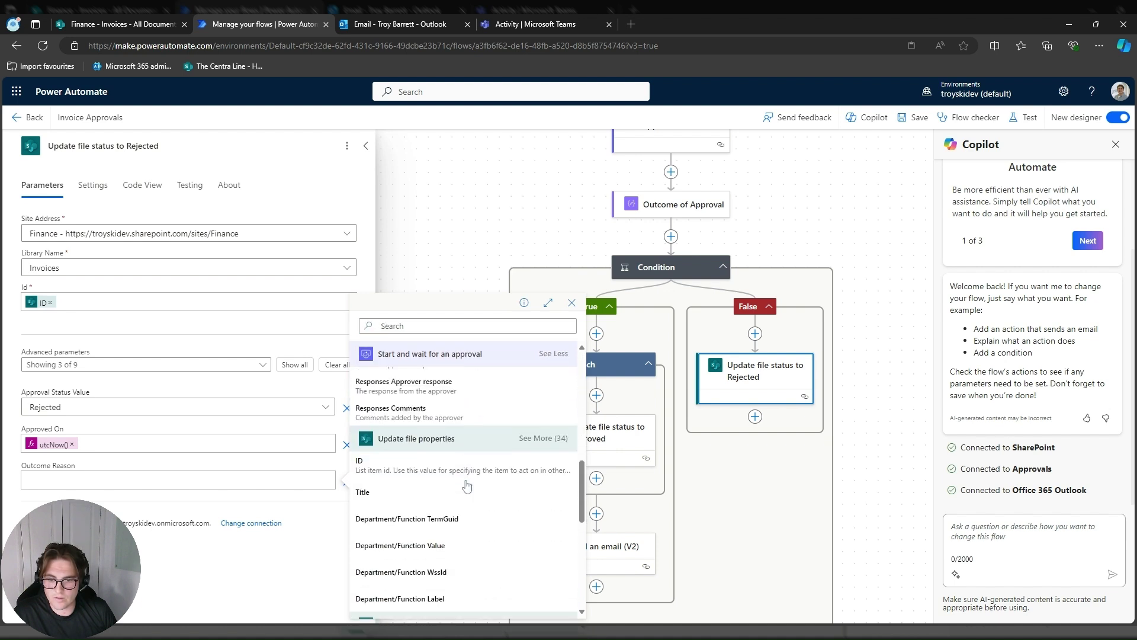
left_click(461, 416)
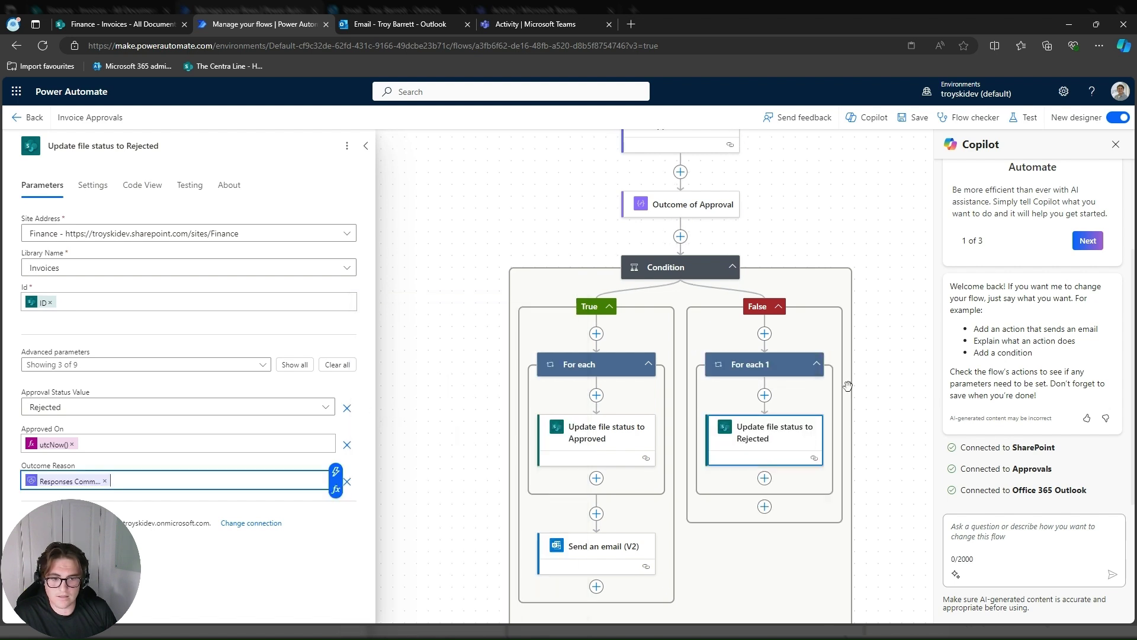
- Add an Office 365 Outlook "Send an email (V2)" action below For each 1 in the False branch
scroll(820, 332, "down", 3)
left_click(693, 358)
left_click(757, 362)
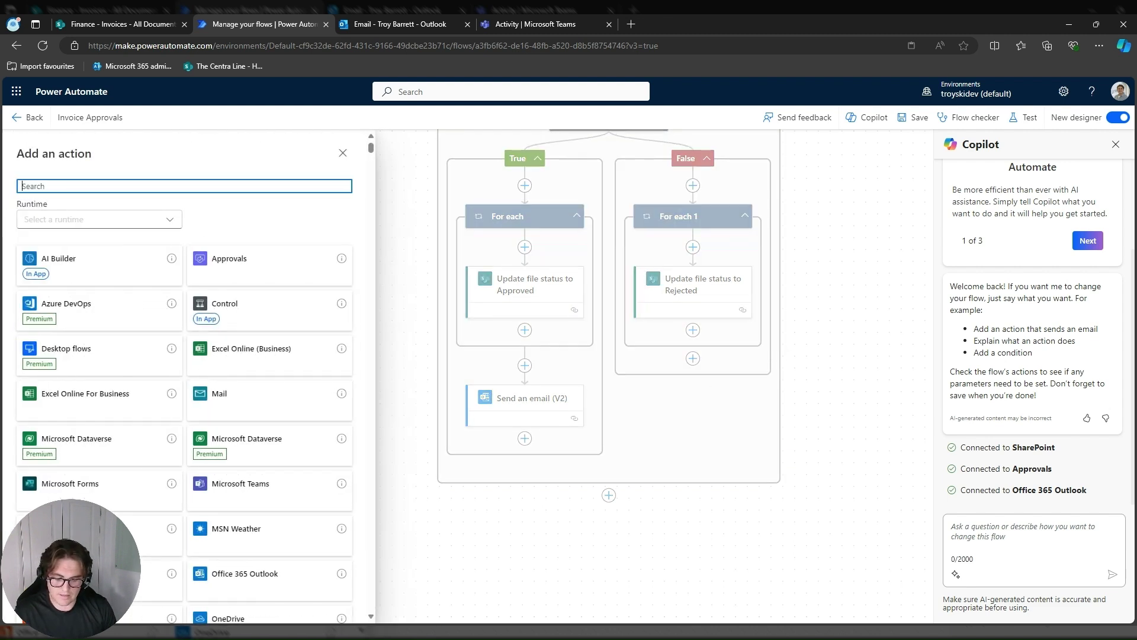
type("Send an")
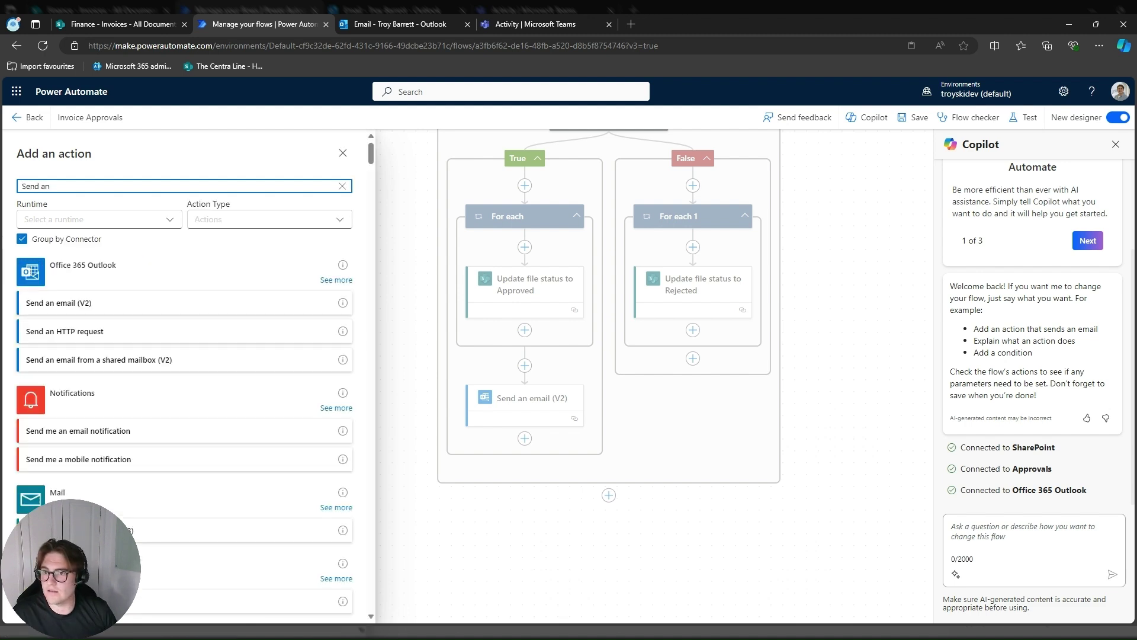
left_click(113, 304)
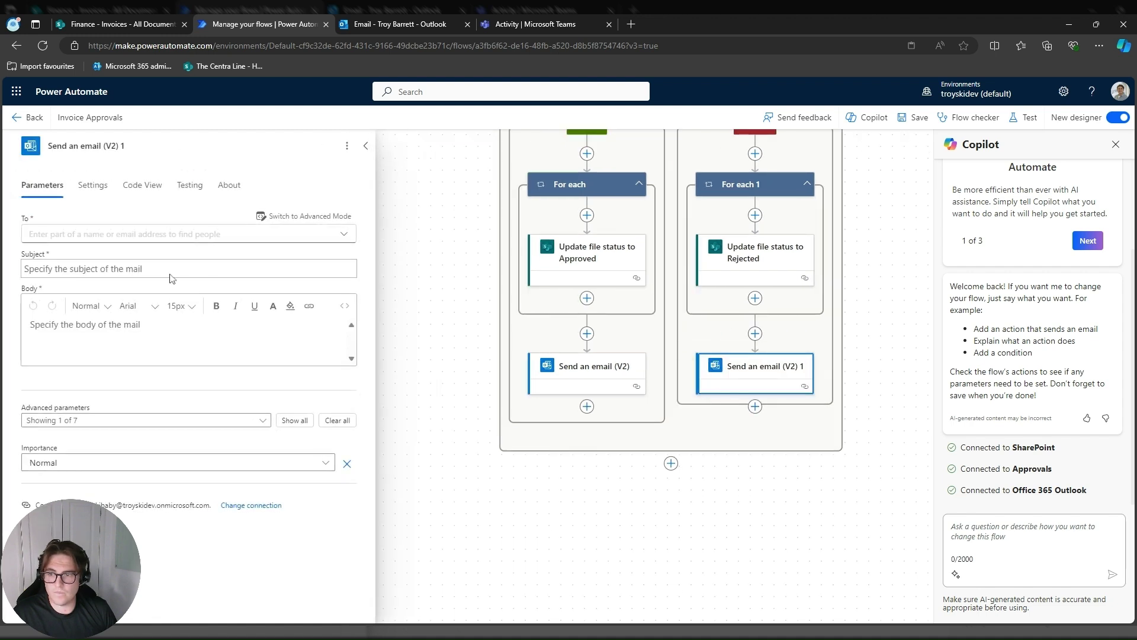
- Address the email to the Created By Email value from Get file properties and set its subject to "Invoice Rejected!"
left_click(31, 234)
left_click(347, 217)
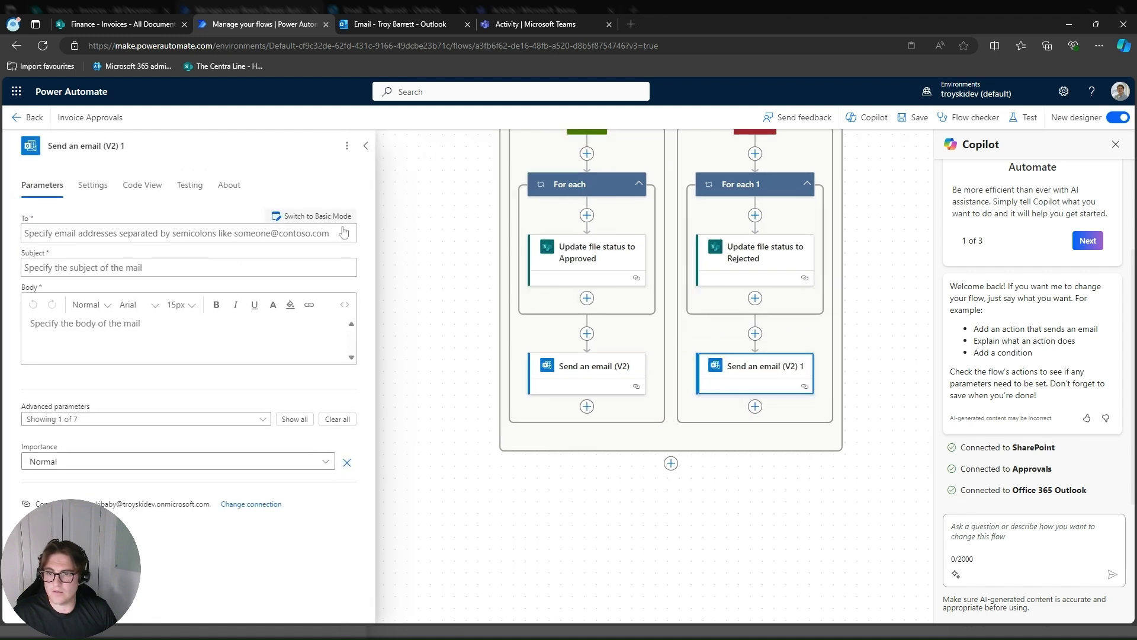
left_click(358, 224)
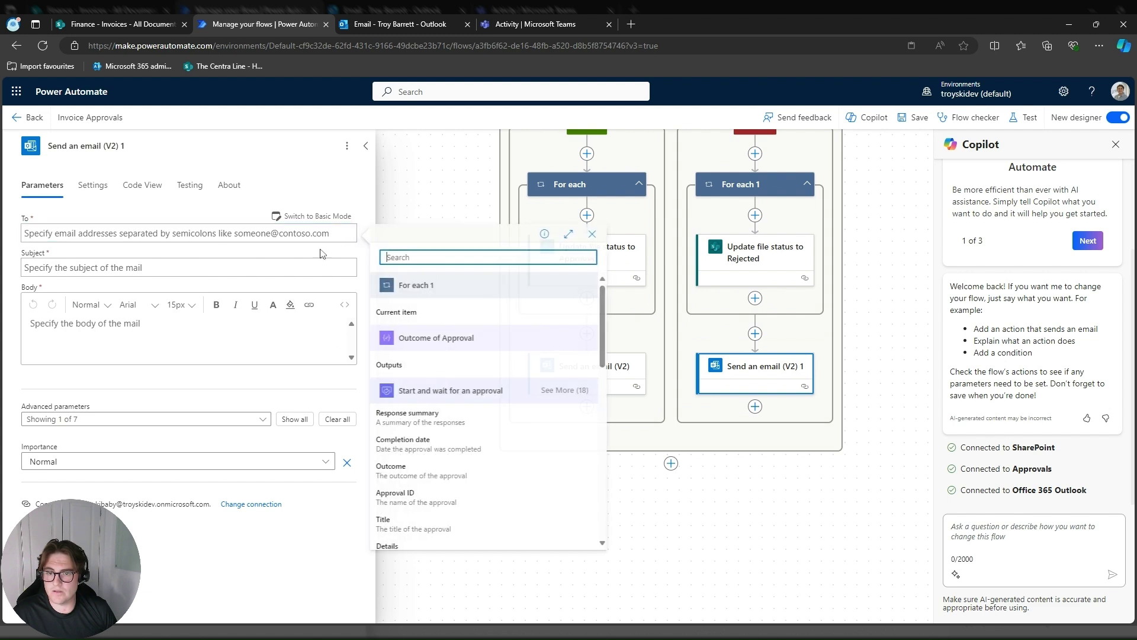
scroll(542, 385, "down", 5)
scroll(542, 387, "down", 4)
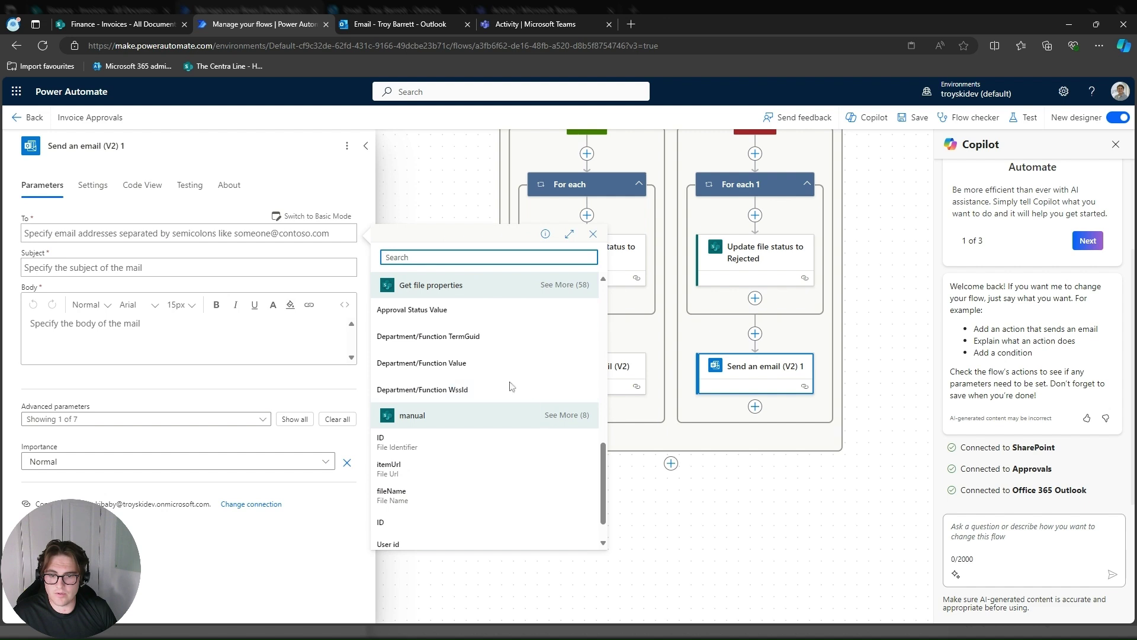
left_click(566, 285)
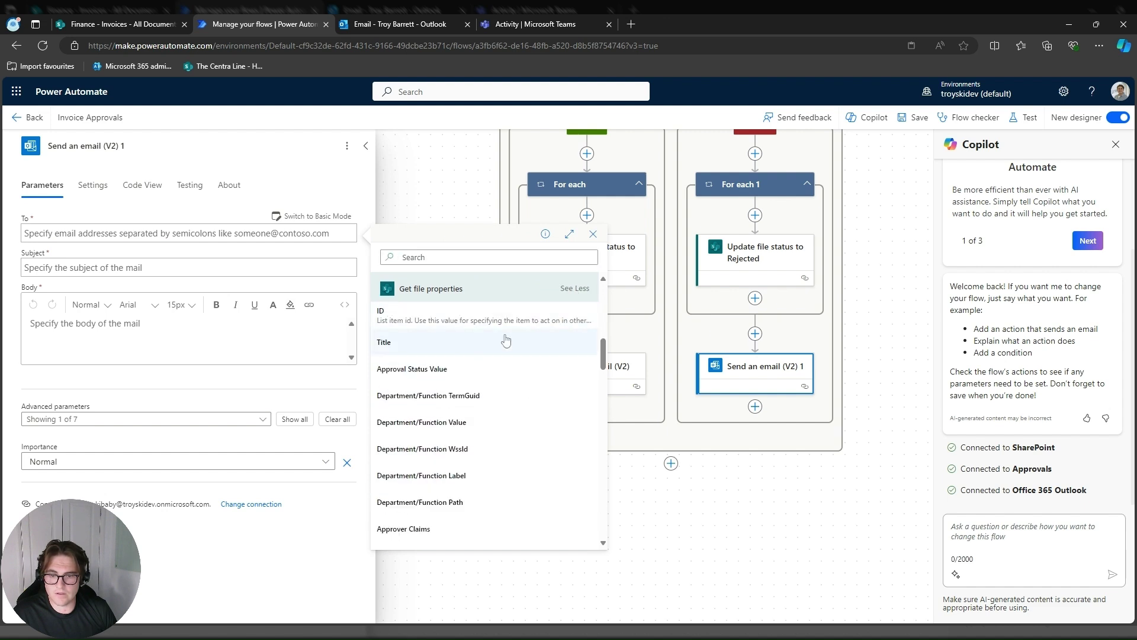
scroll(510, 373, "down", 5)
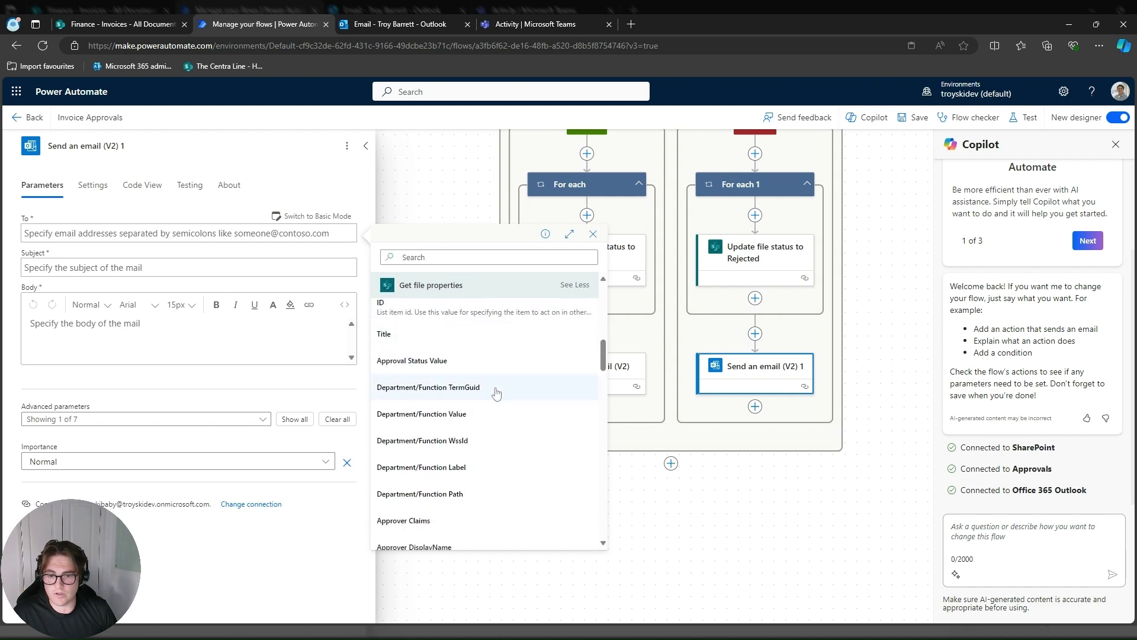
scroll(496, 394, "down", 5)
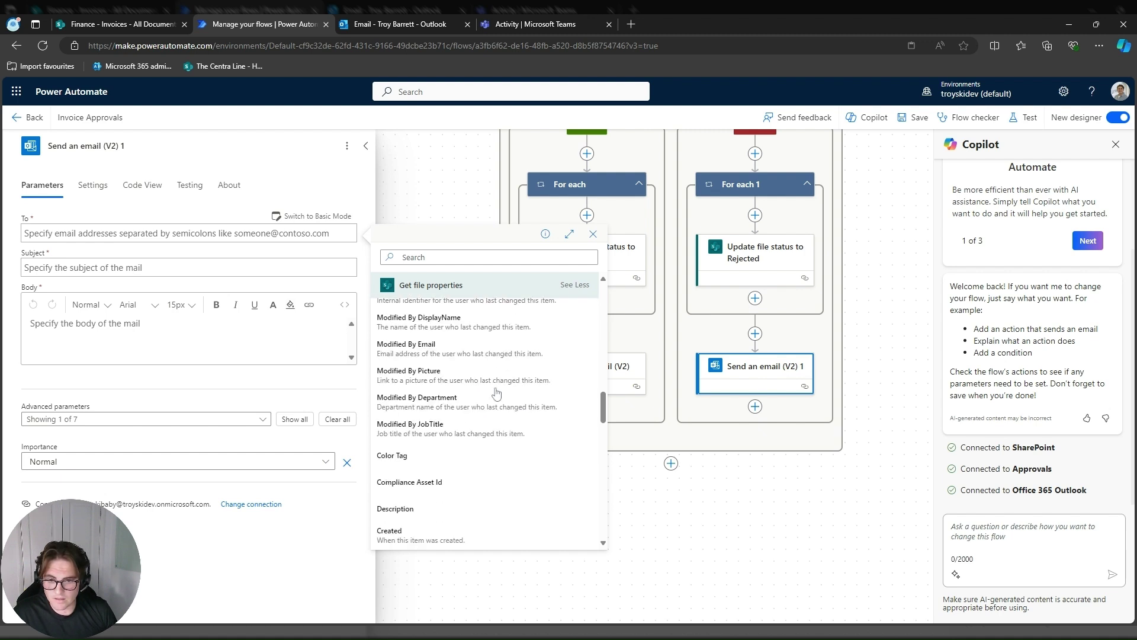
scroll(496, 394, "down", 4)
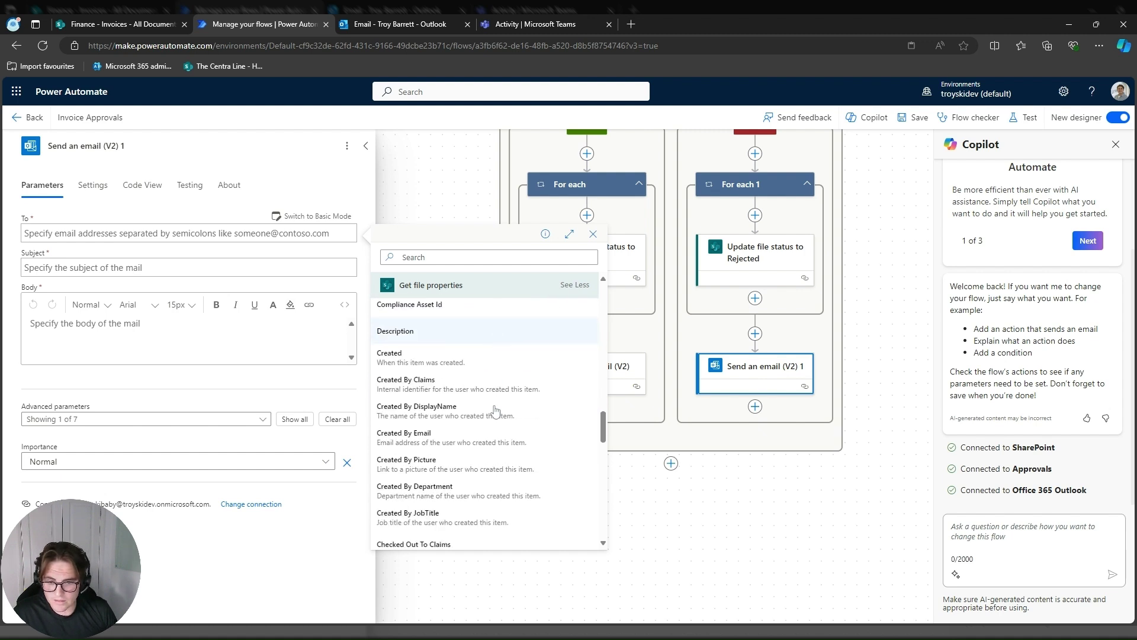
left_click(482, 437)
key("Tab")
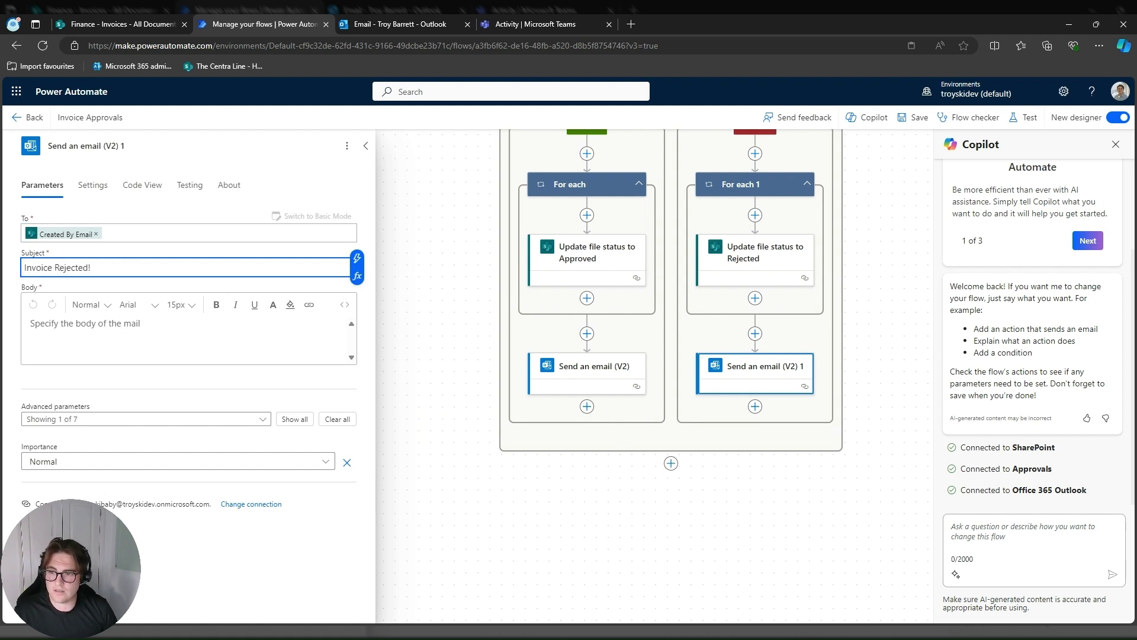
- Start the email body with "Hi," and, after a blank line, "This is to inform you that"
left_click(36, 323)
type("Hi")
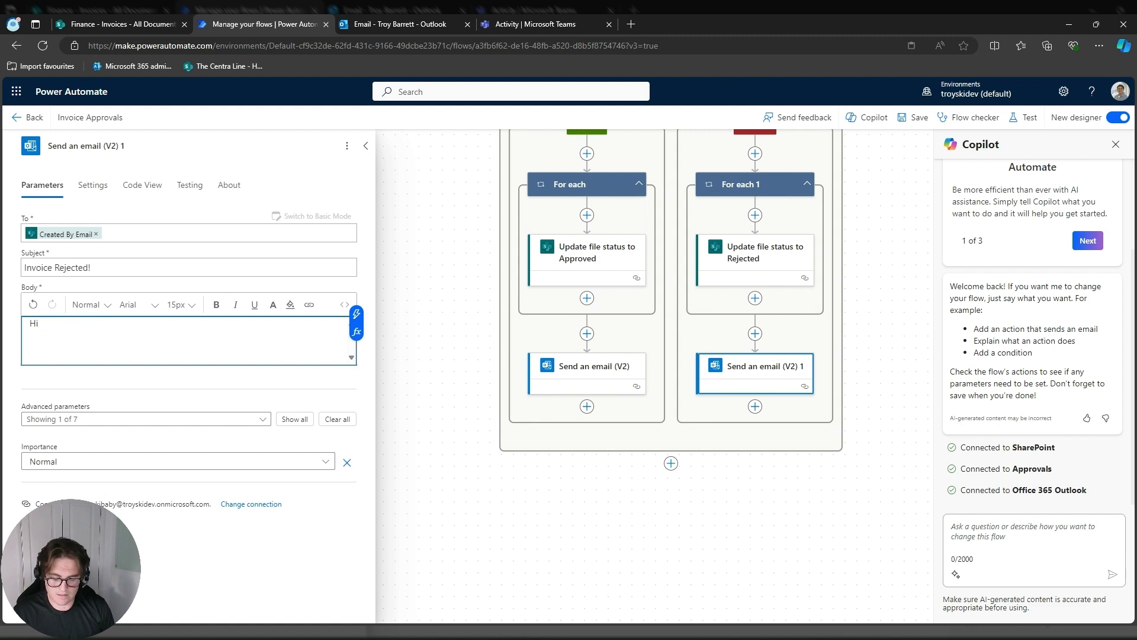
type(",")
key("Return")
key("Return")
type("This is to inform you that")
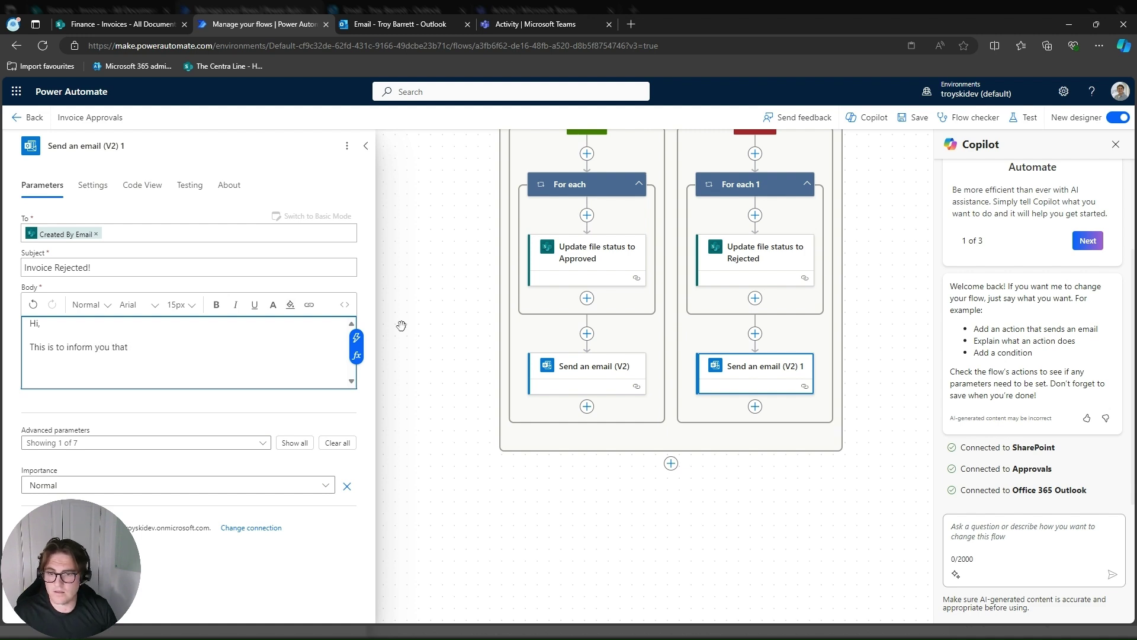
- Continue the body sentence with the Approver DisplayName value from Get file properties and the words "has rejected the"
left_click(357, 338)
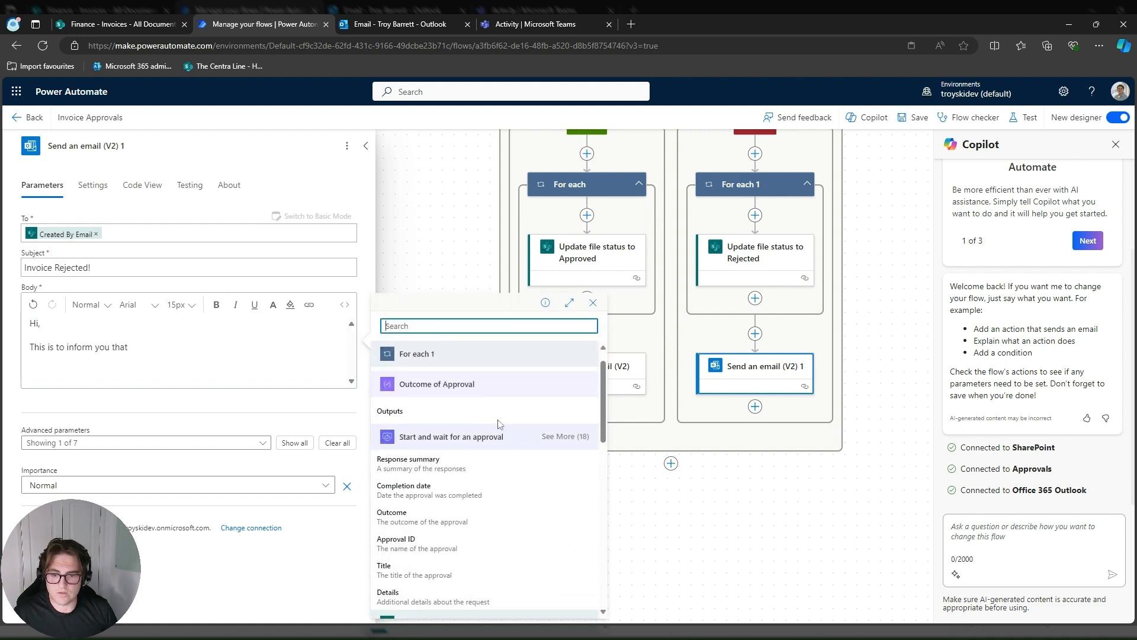
scroll(499, 423, "down", 10)
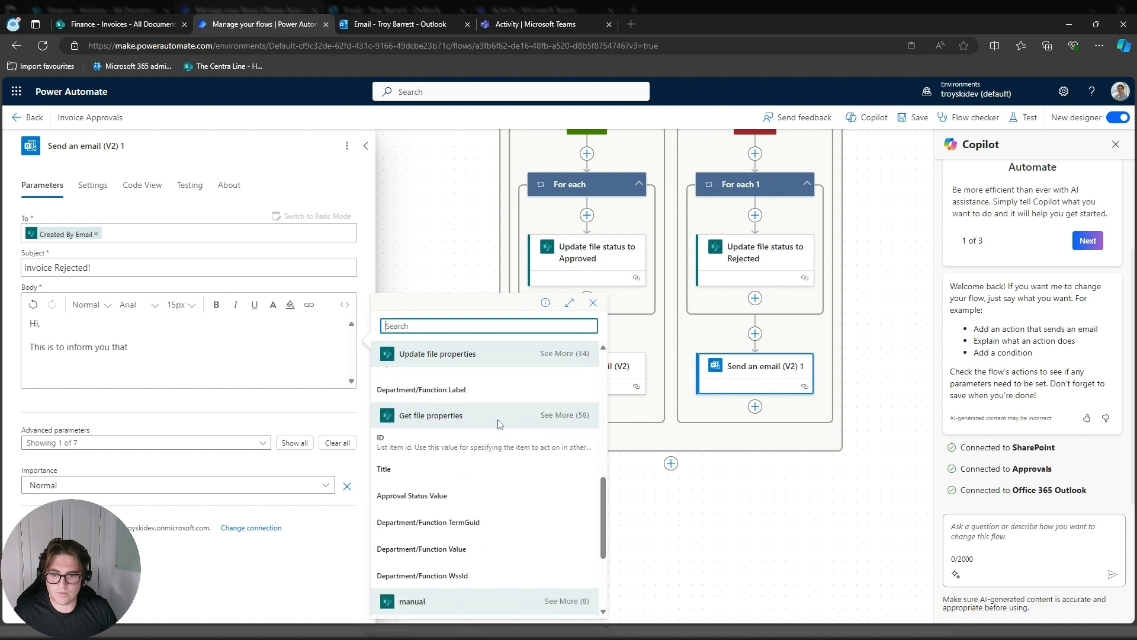
scroll(499, 424, "down", 1)
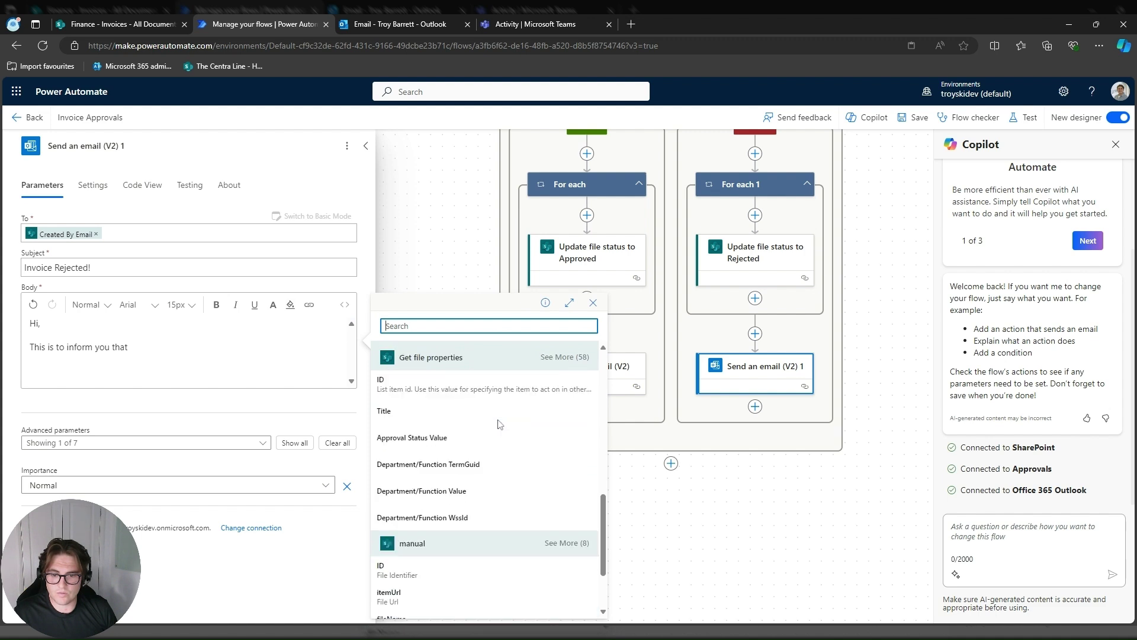
left_click(580, 358)
scroll(513, 449, "down", 5)
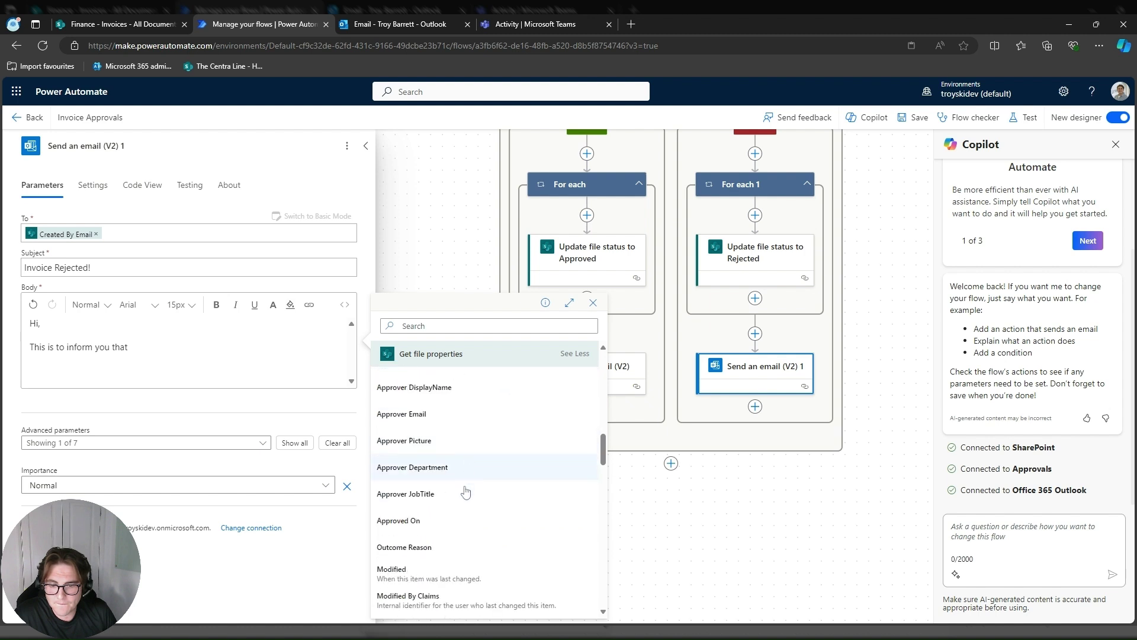
left_click(453, 390)
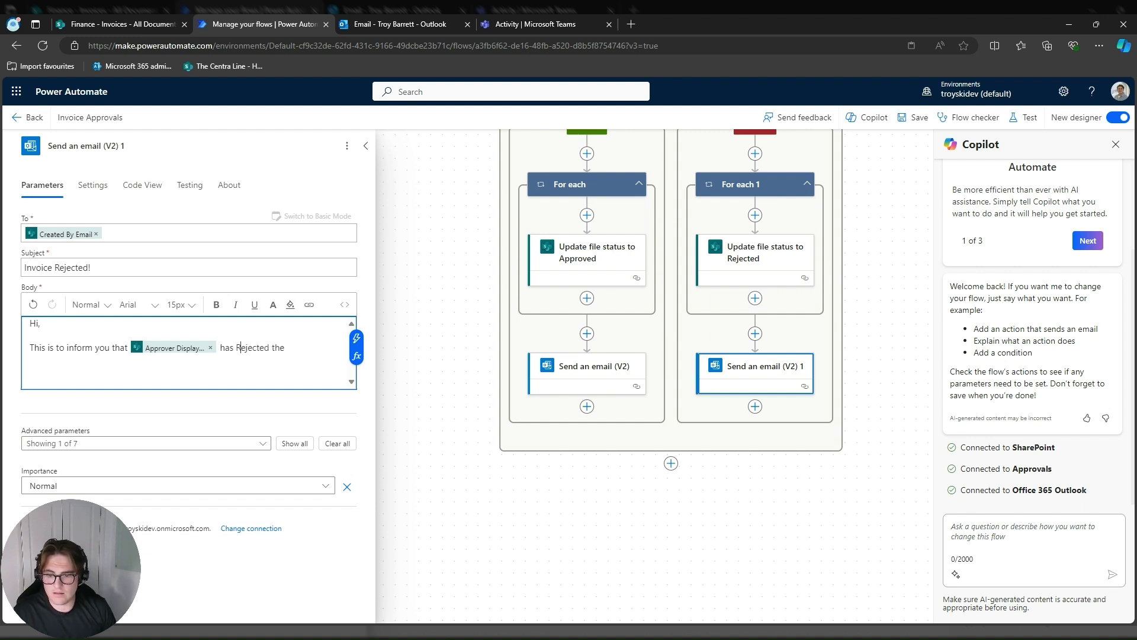
left_click(237, 347)
key("BackSpace")
type("r")
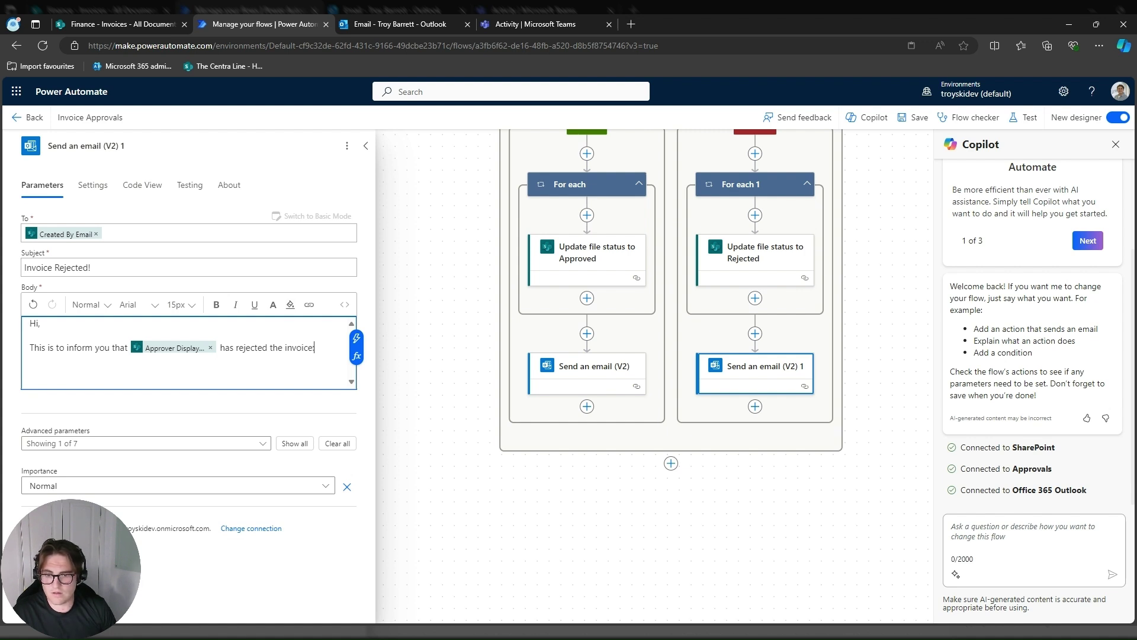
- Complete the body sentence with "invoice:" and the File name with extension value from Get file properties
left_click(356, 338)
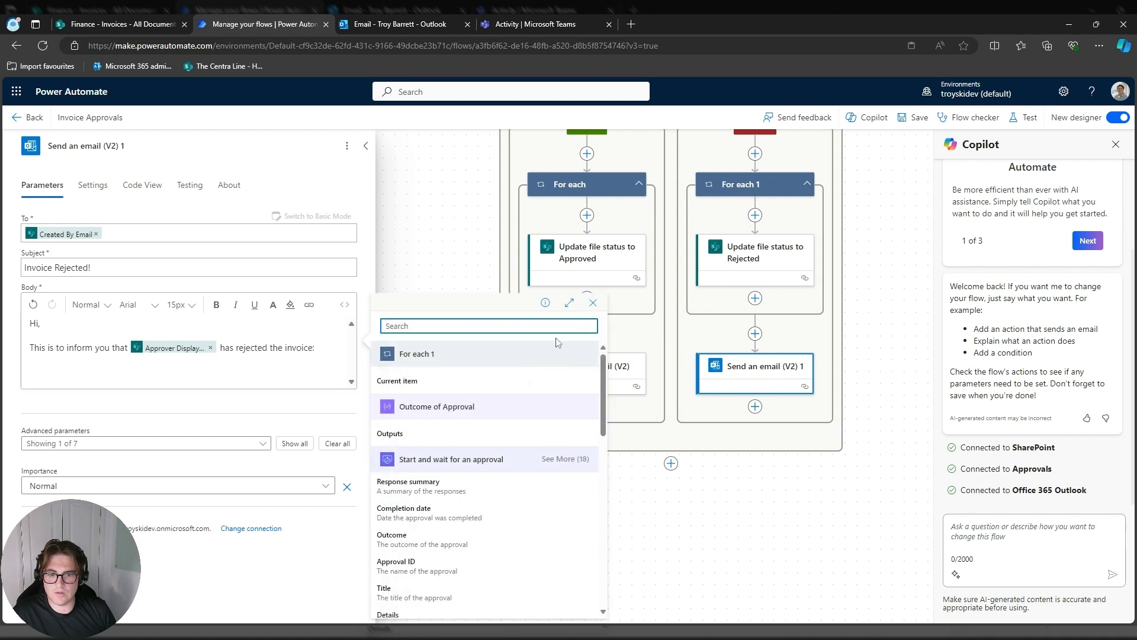
type("file")
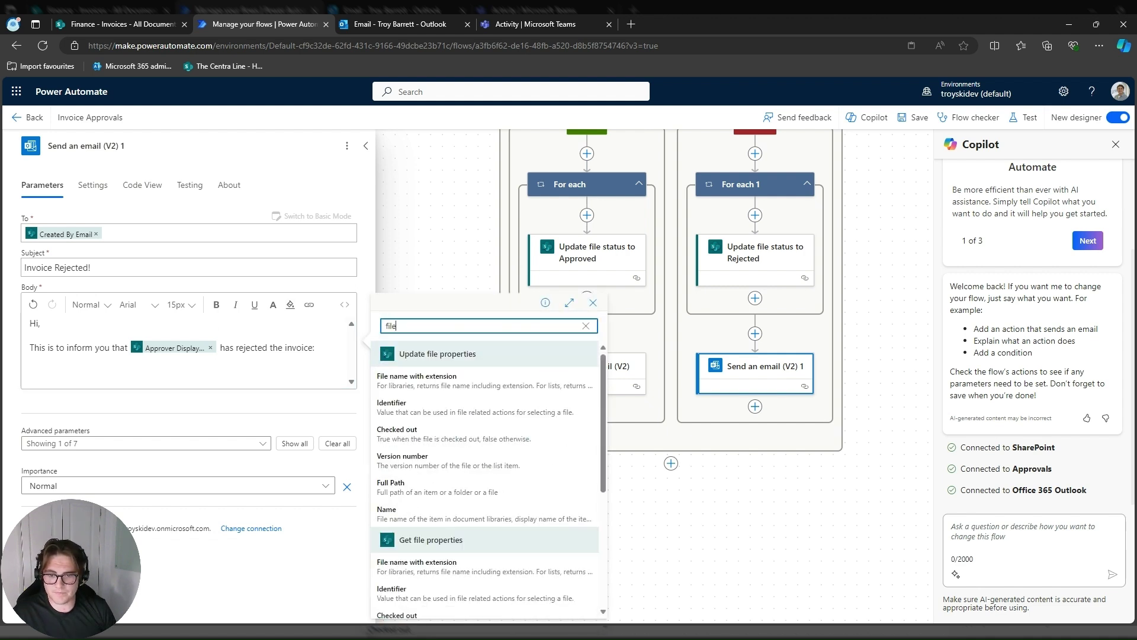
scroll(499, 462, "down", 1)
scroll(499, 462, "down", 3)
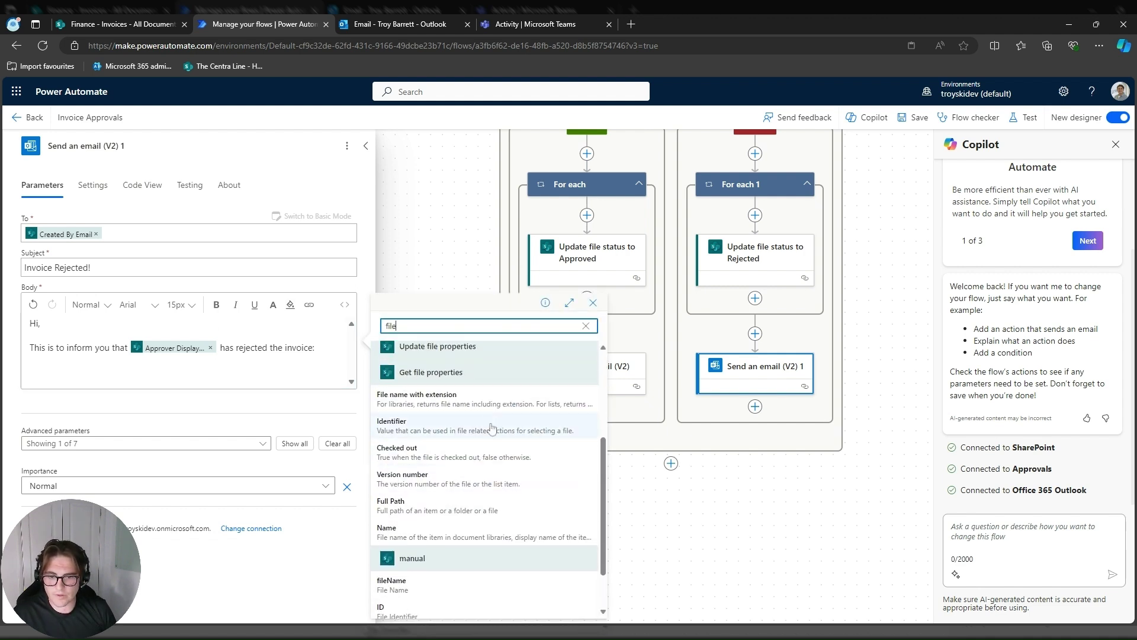
left_click(492, 400)
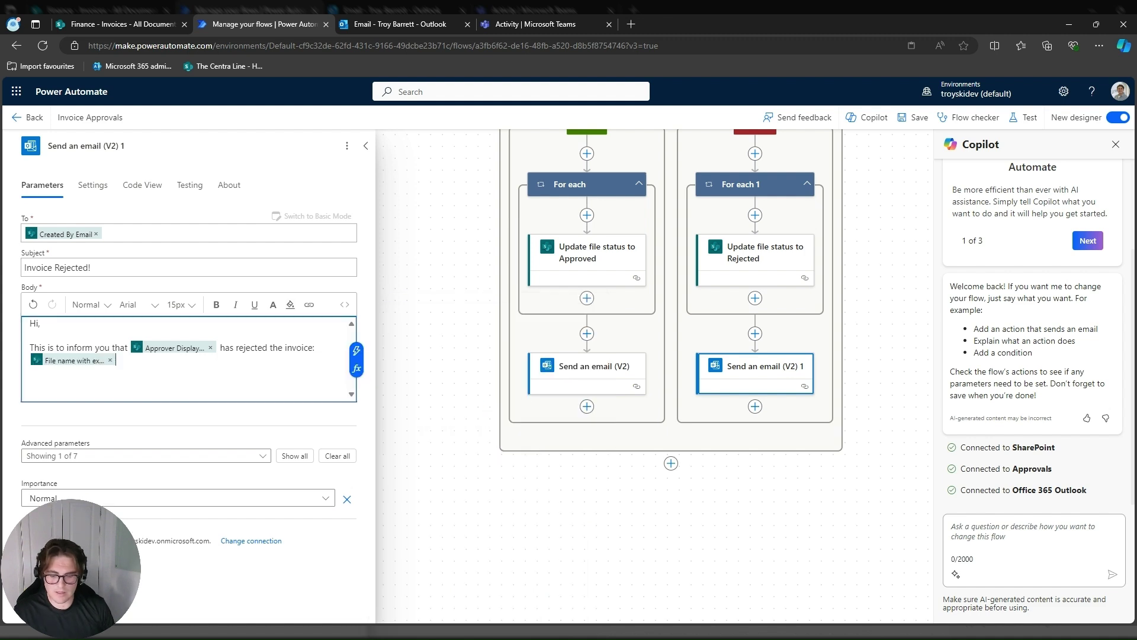
- Add a "Comments:" line with the Responses Comments dynamic value below the body sentence and save the flow
key("Return")
key("Return")
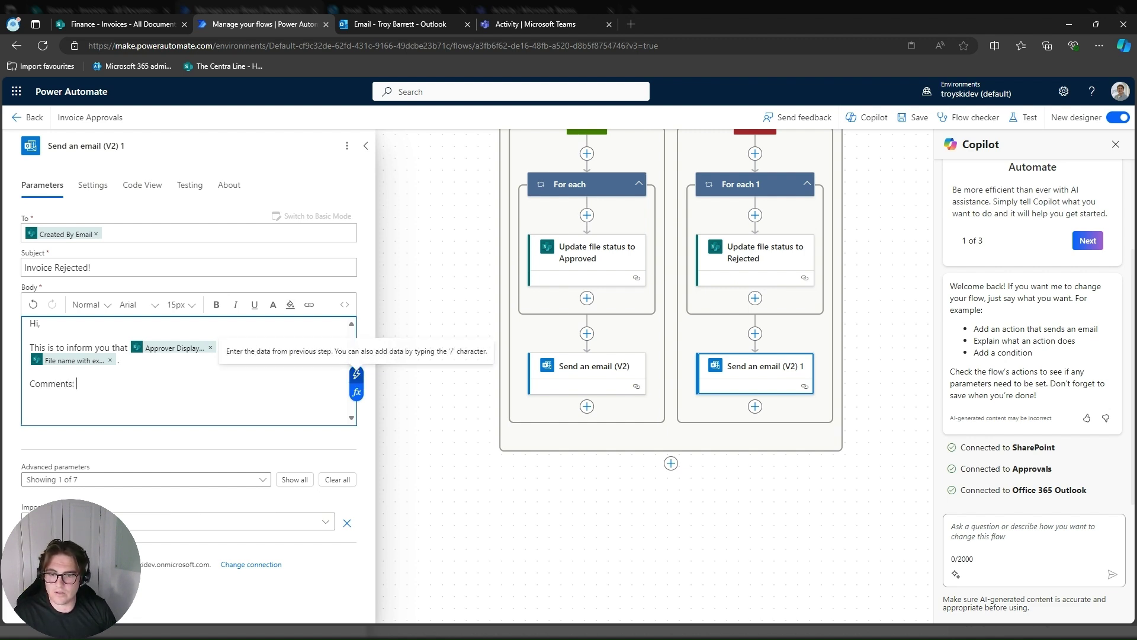
left_click(356, 374)
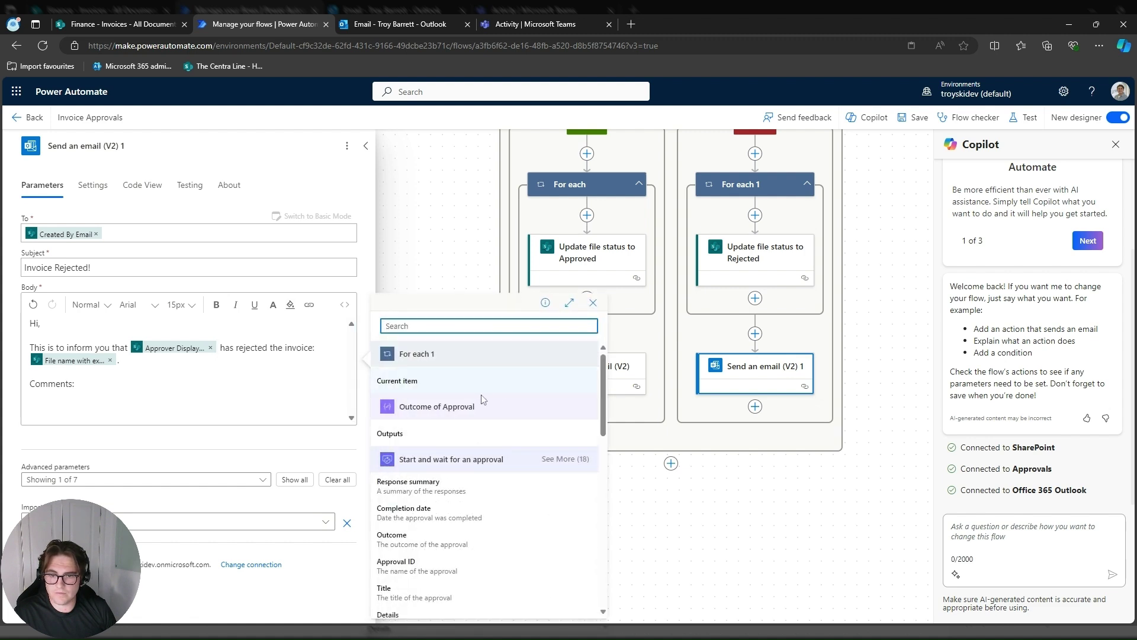
type("commen")
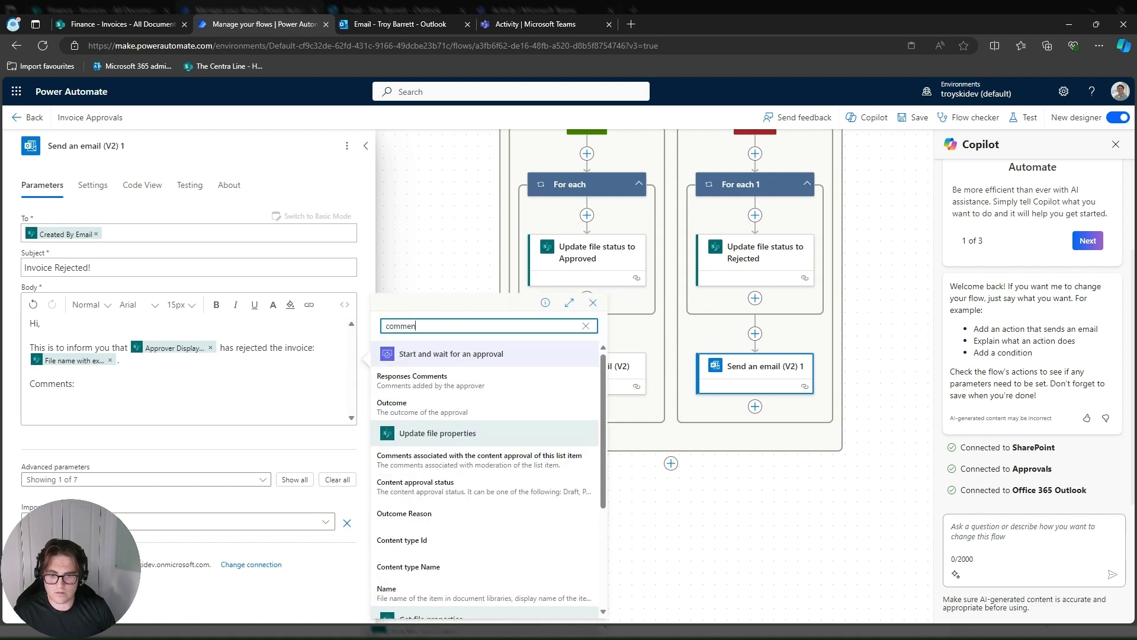
left_click(479, 381)
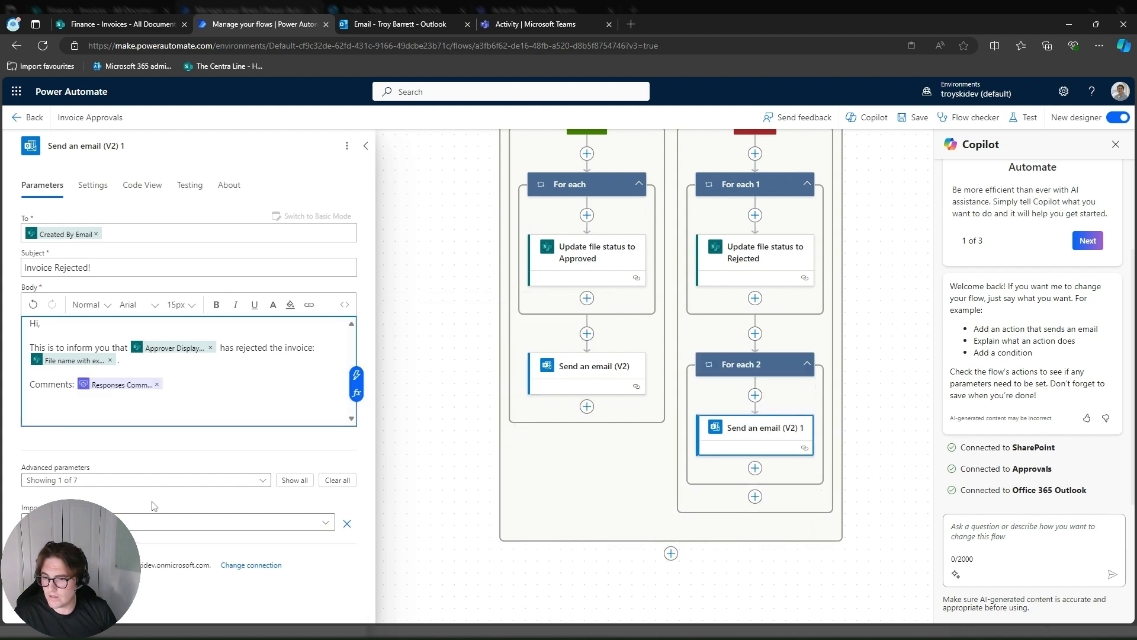
left_click(844, 191)
left_click(918, 118)
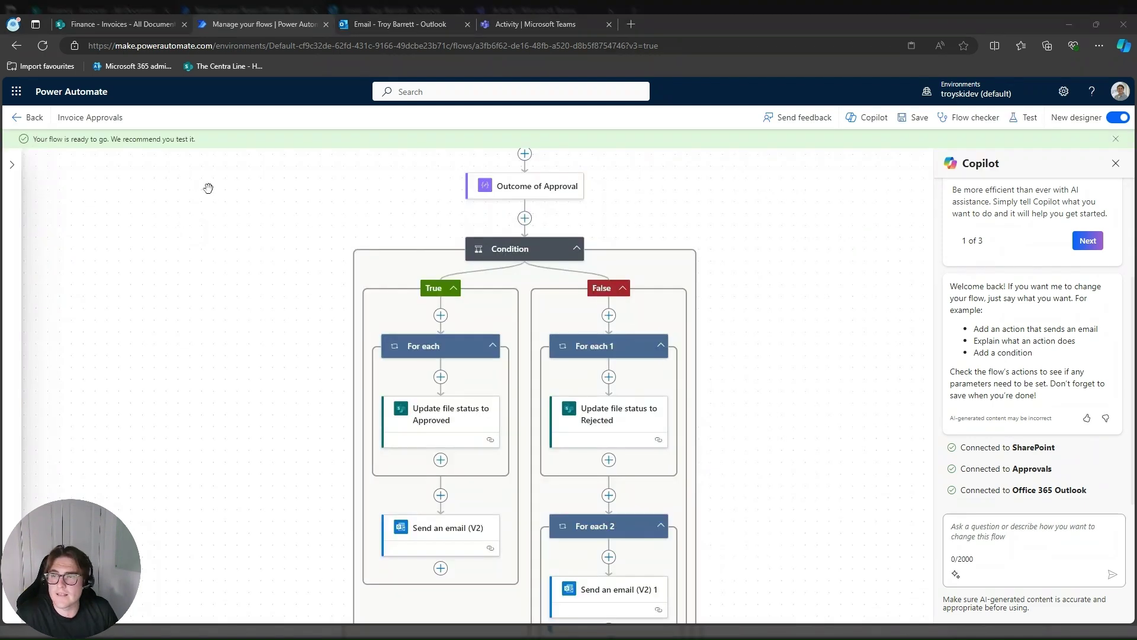
- Run the Invoice Approvals flow on Invoice 309127.docx from the SharePoint library and check the flow's run history in Power Automate
left_click(143, 33)
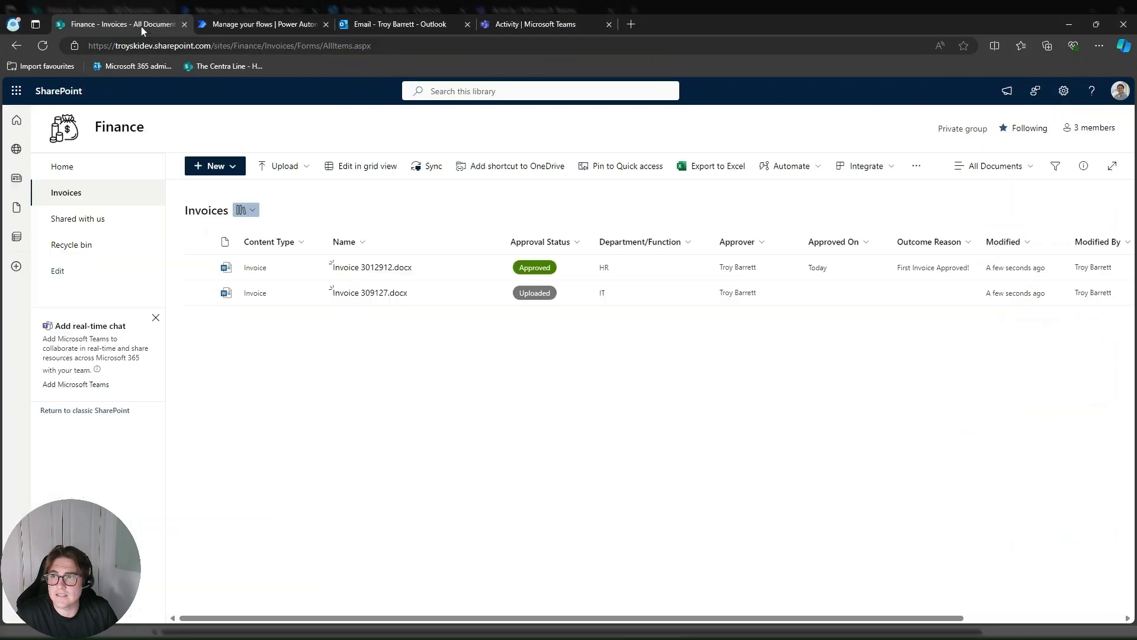
left_click(200, 292)
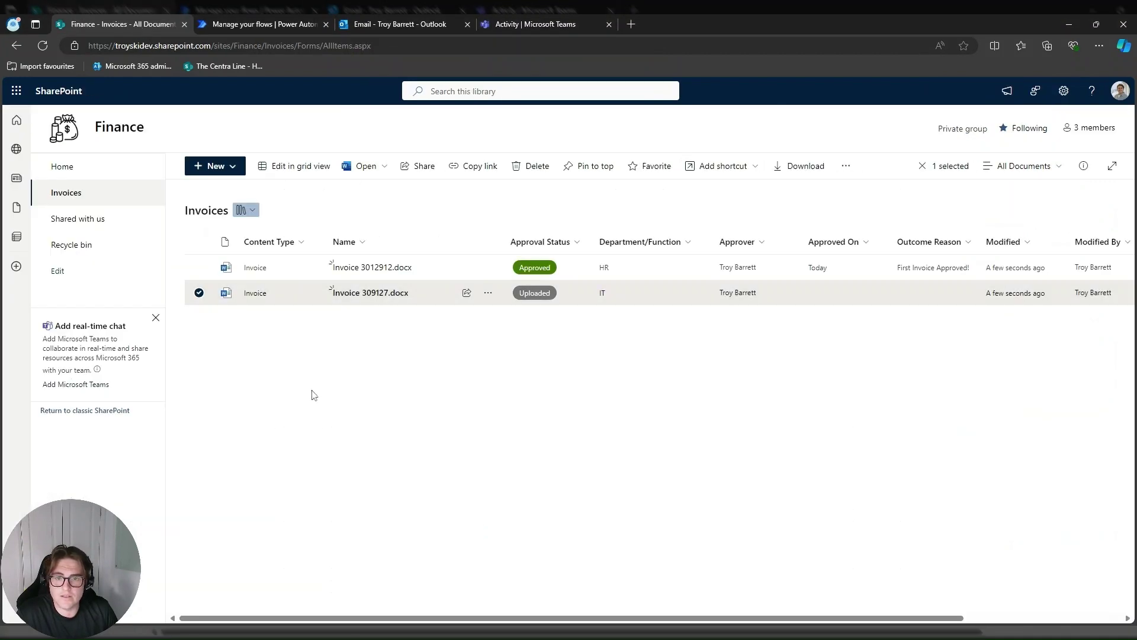
left_click(846, 166)
mouse_move(912, 218)
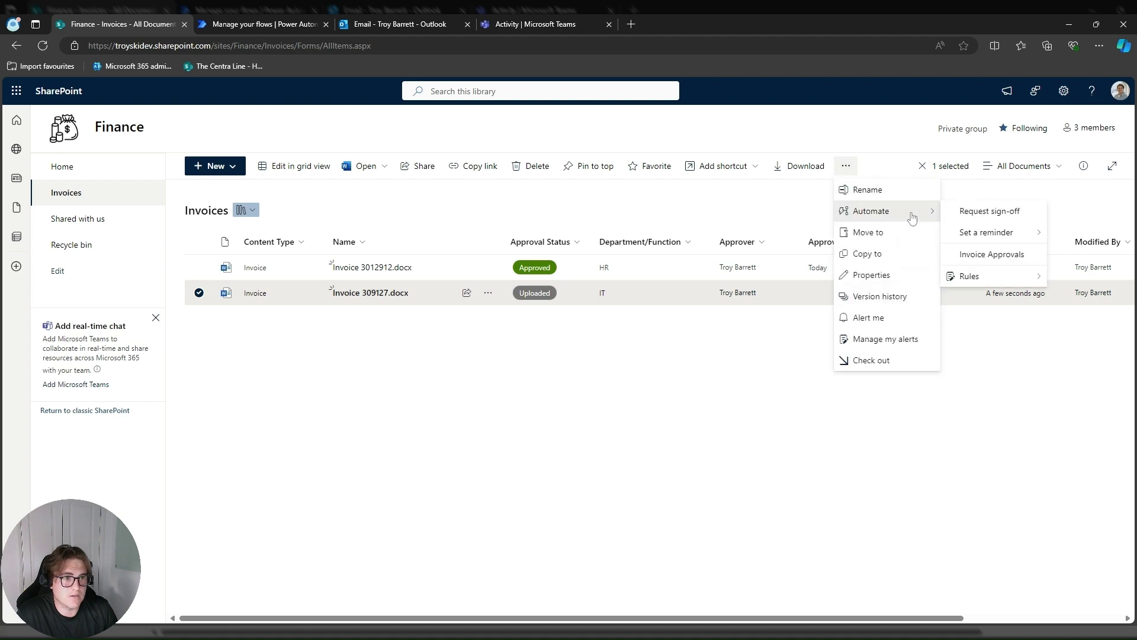
left_click(992, 254)
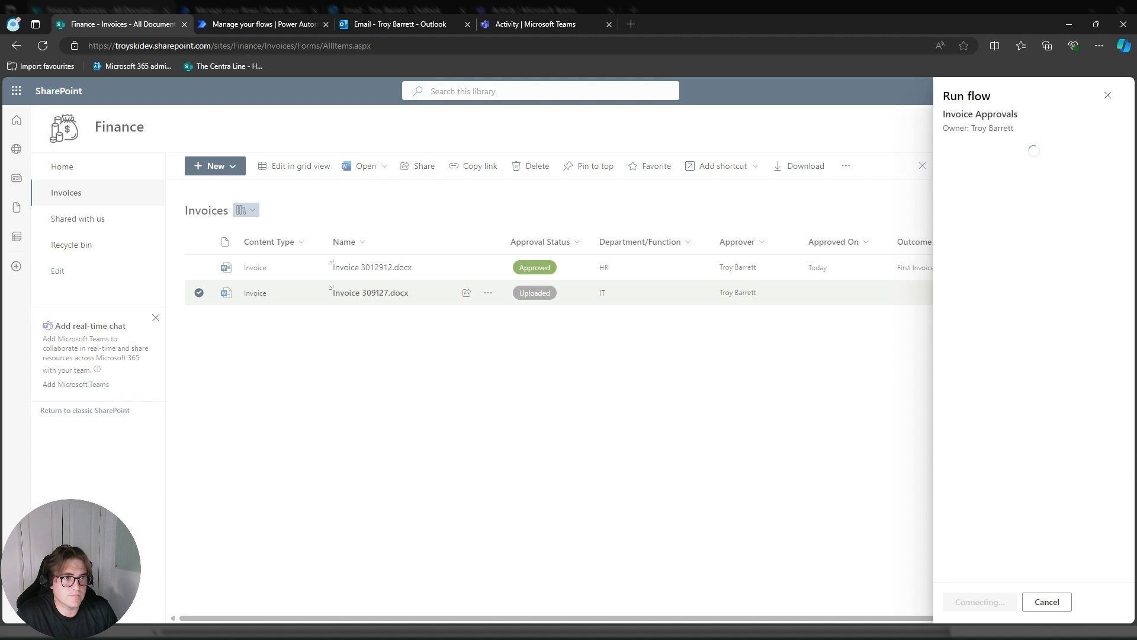
left_click(974, 603)
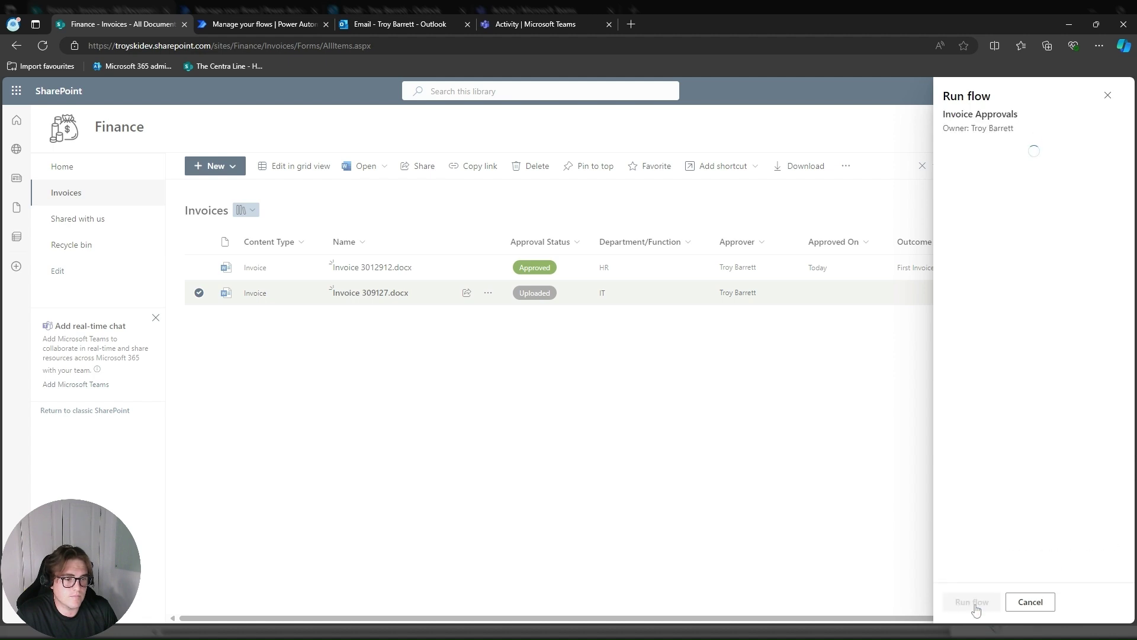
left_click(290, 25)
left_click(31, 117)
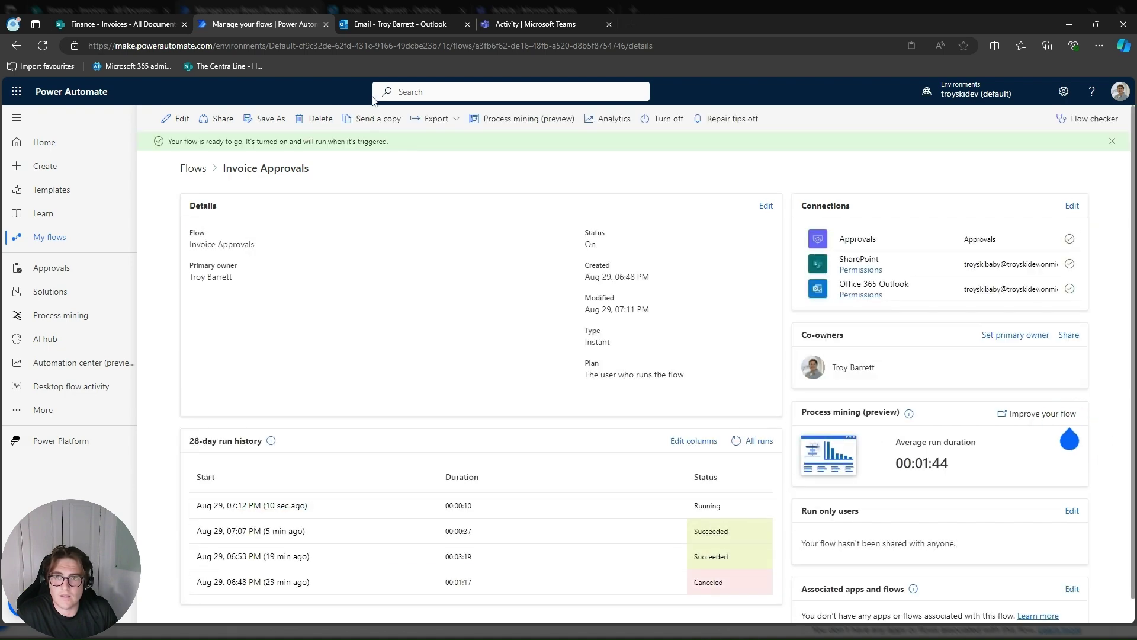
- Switch to Outlook, open the newest invoice approval request and reject it with the comment "Rejection comments"
left_click(380, 25)
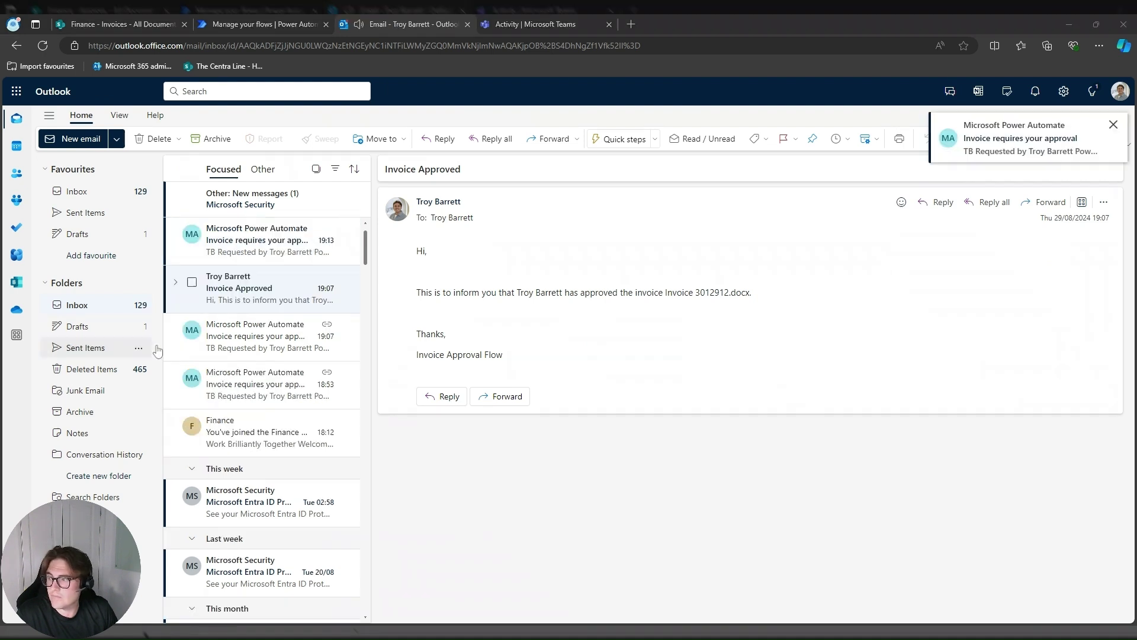
left_click(260, 240)
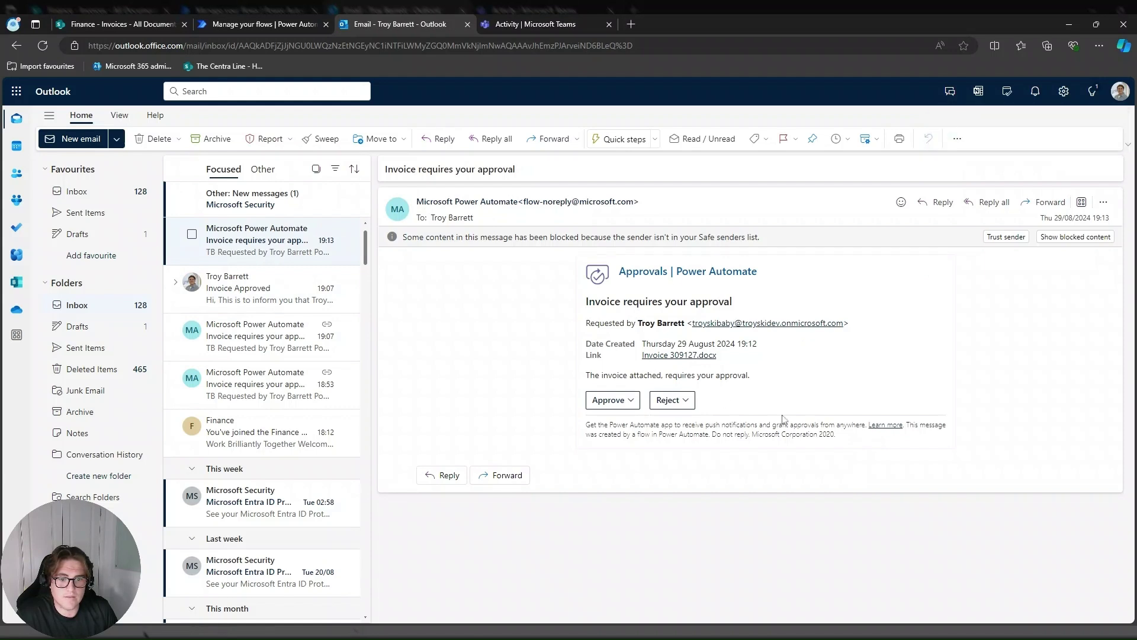
left_click(669, 399)
left_click(761, 461)
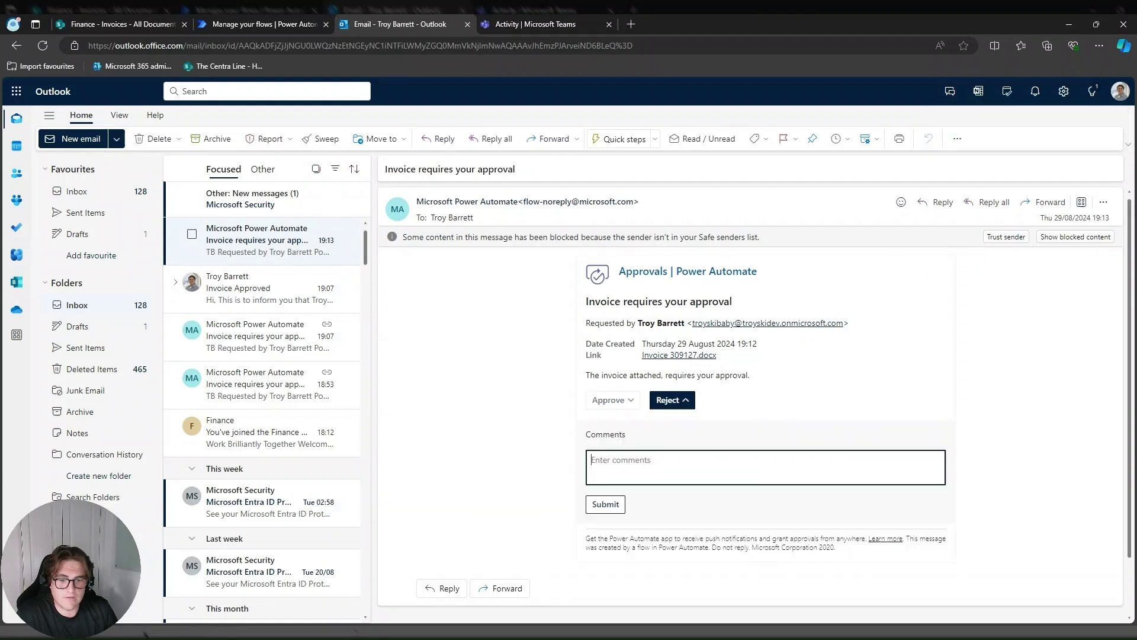
type("Rejection comments")
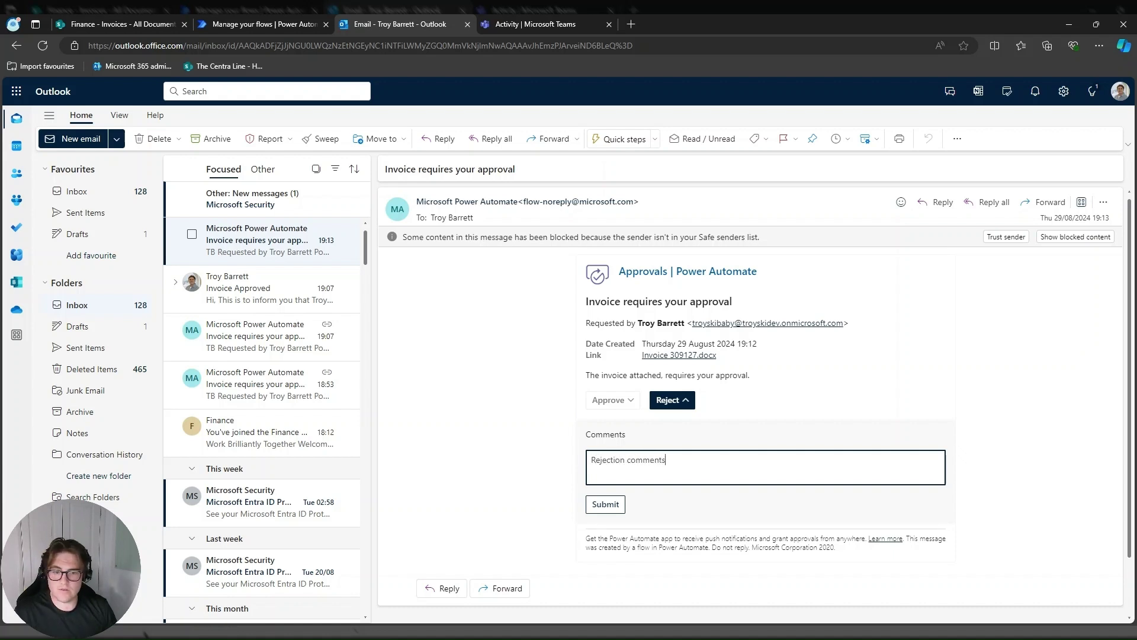
left_click(611, 507)
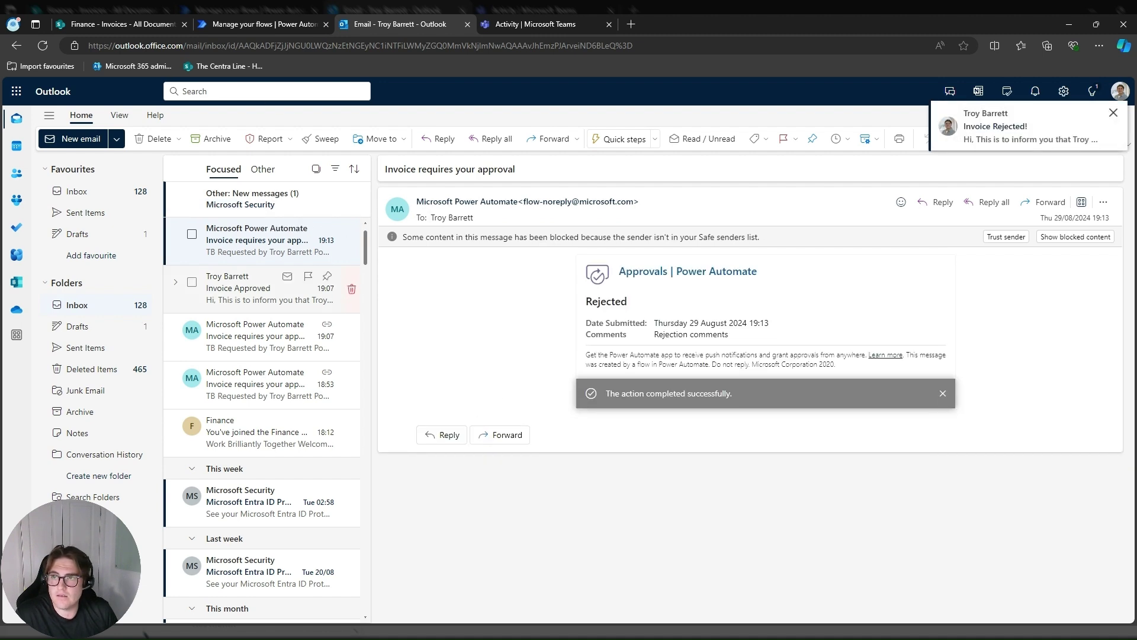
- Check the invoice name and comments in the "Invoice Rejected!" email, and refresh the SharePoint Invoices library to review the file's updated columns
left_click(284, 252)
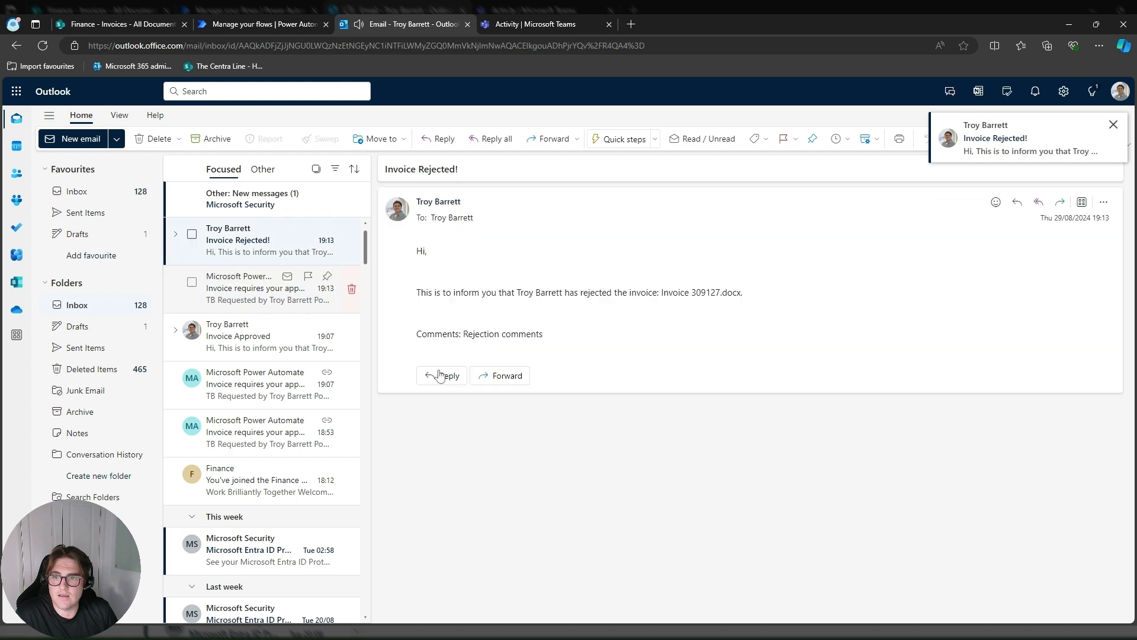
left_click_drag(588, 292, 679, 292)
left_click_drag(463, 334, 544, 334)
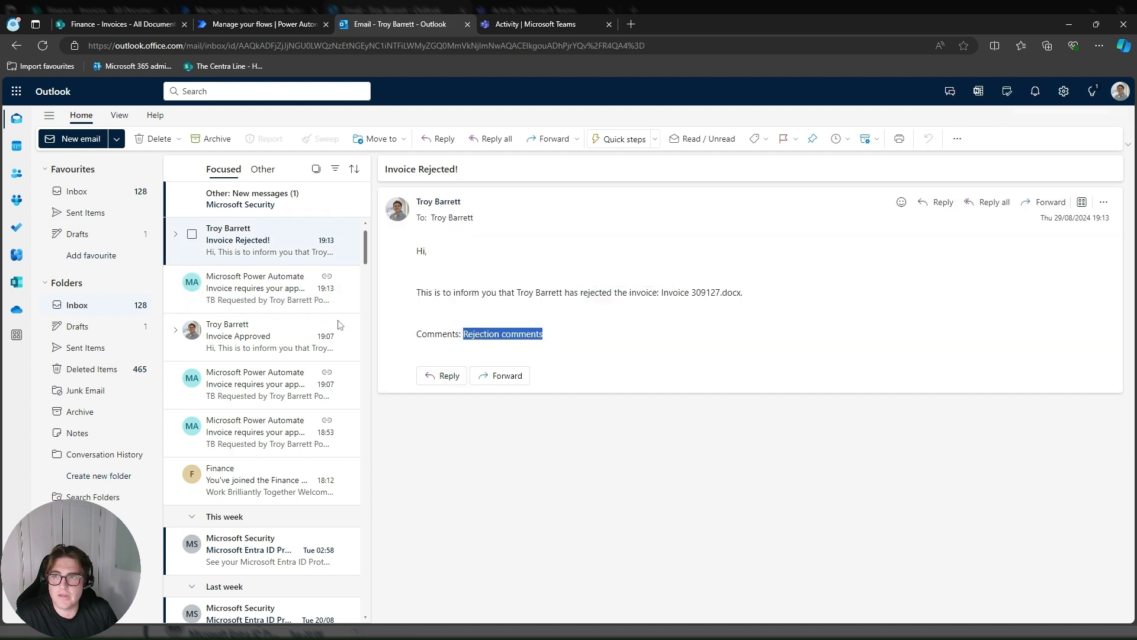
left_click(127, 24)
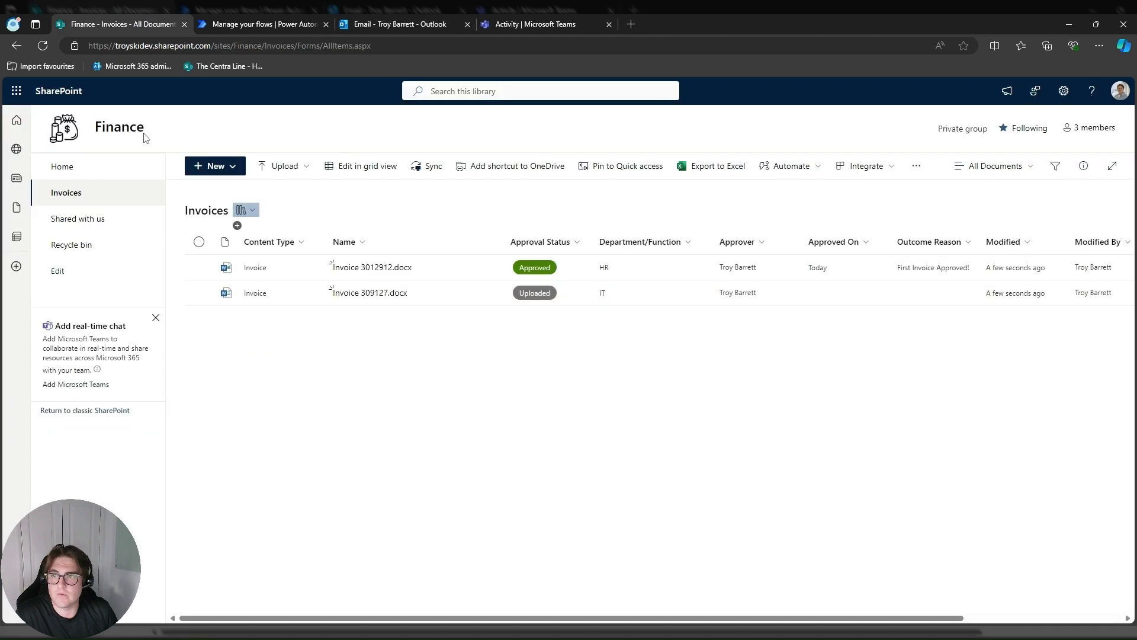
left_click(43, 45)
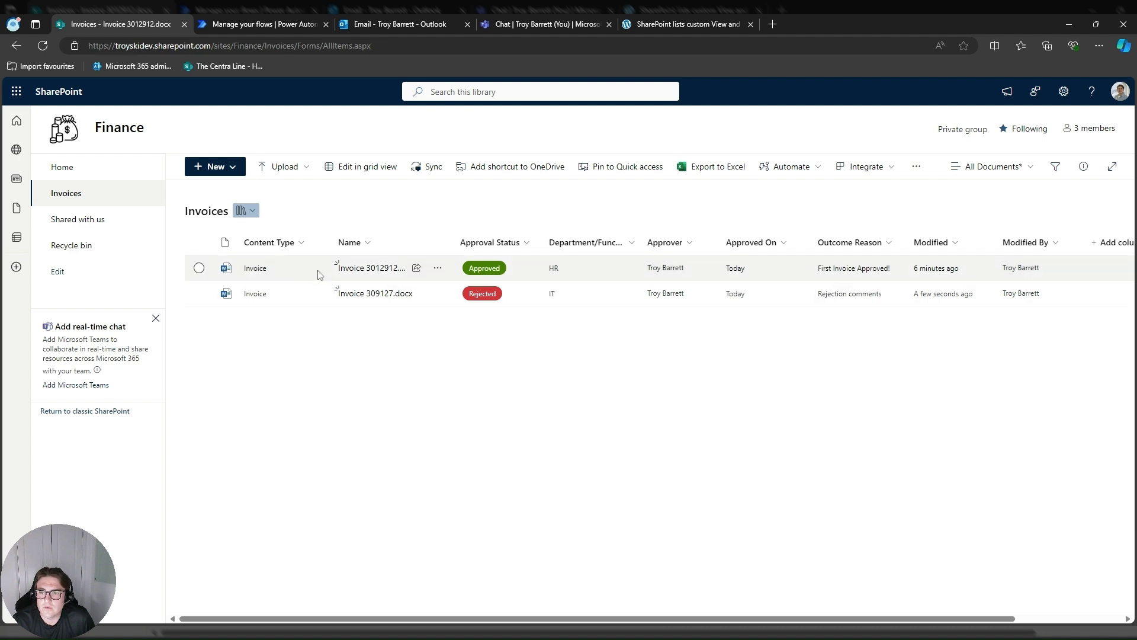
- View the edit form for Invoice 3012912.docx through its file details and close it without saving
left_click(437, 269)
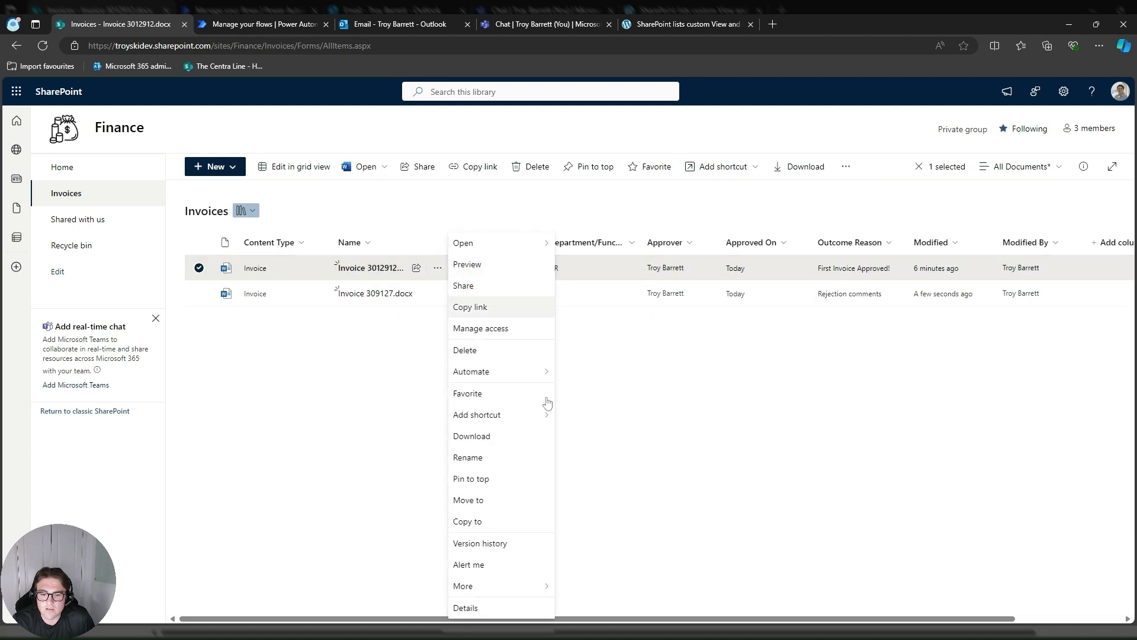
left_click(466, 608)
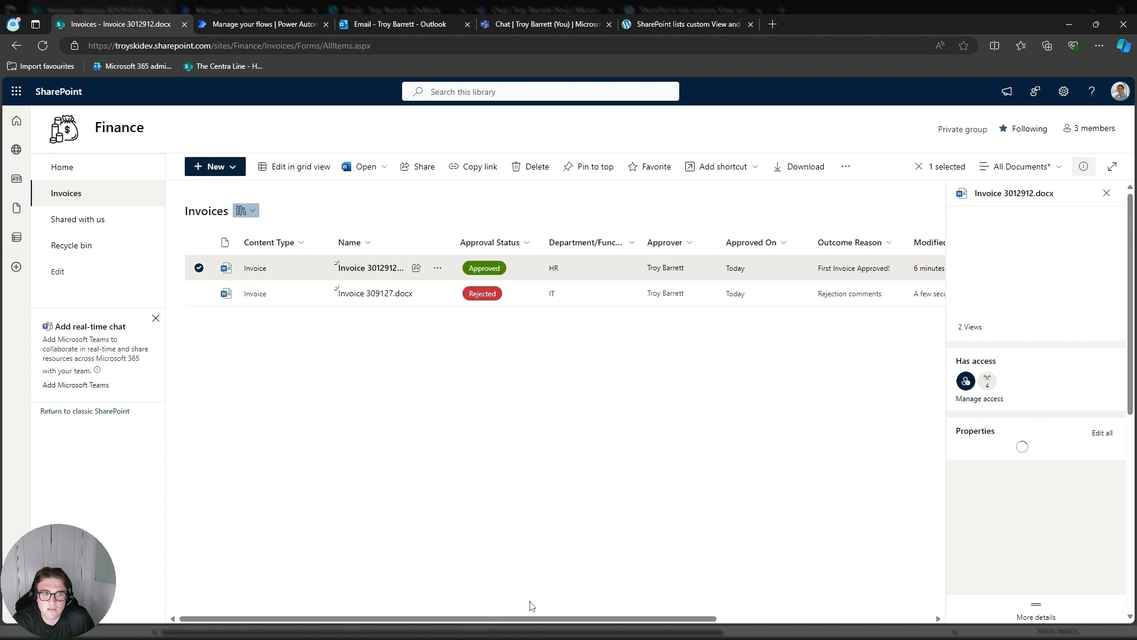
left_click(1102, 433)
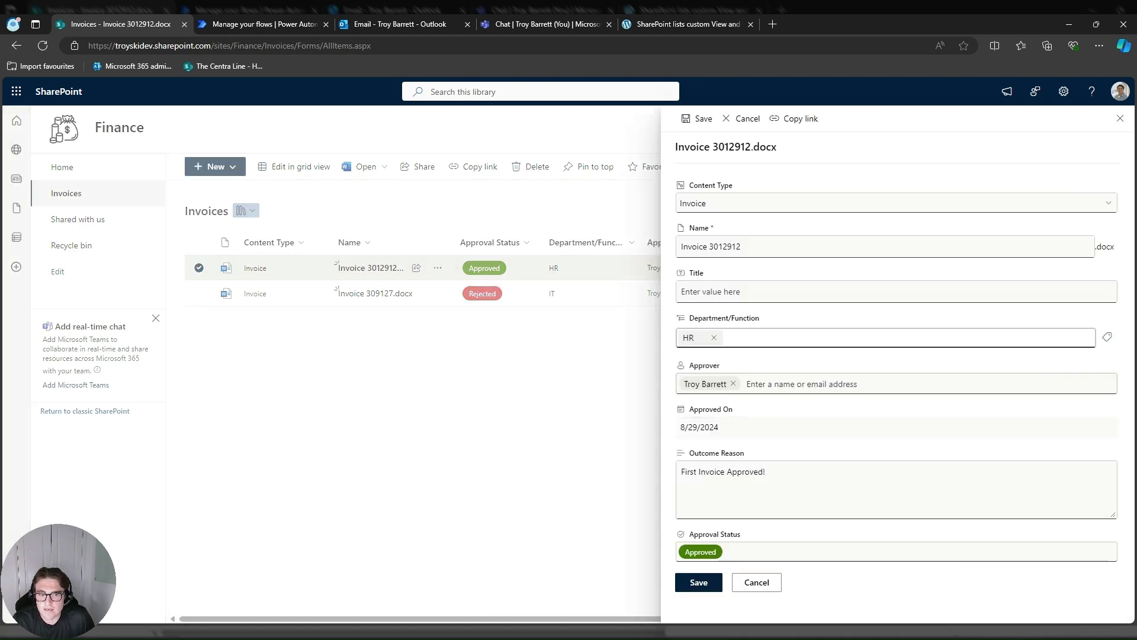
left_click(765, 582)
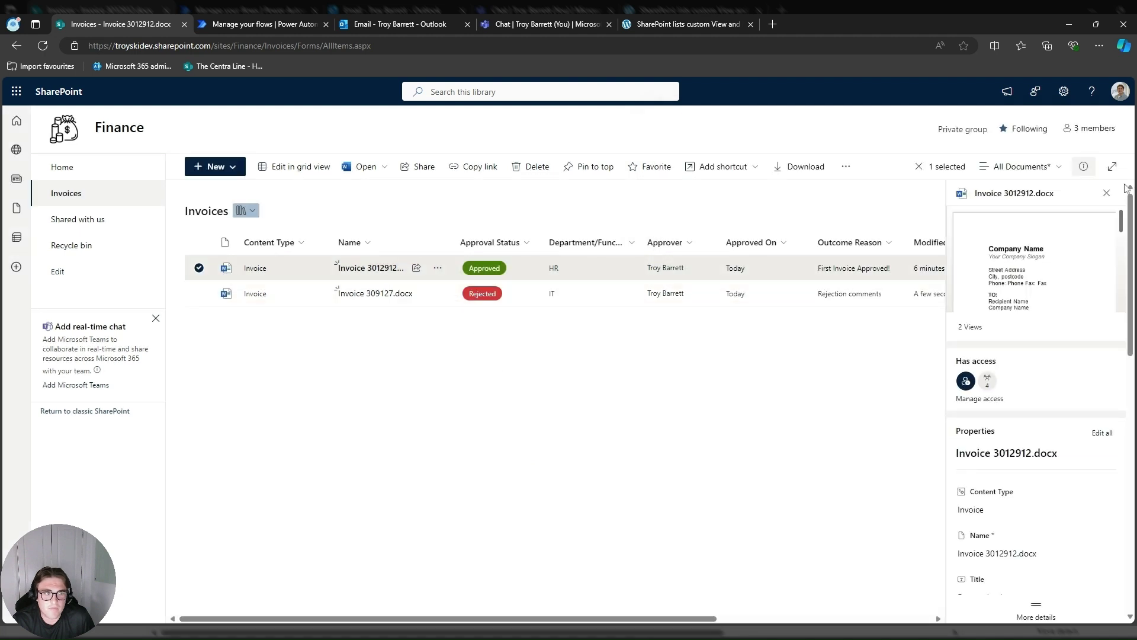
left_click(1106, 193)
- View the properties of Invoice 3012912.docx, look at the full edit form and close it without changes
left_click(437, 268)
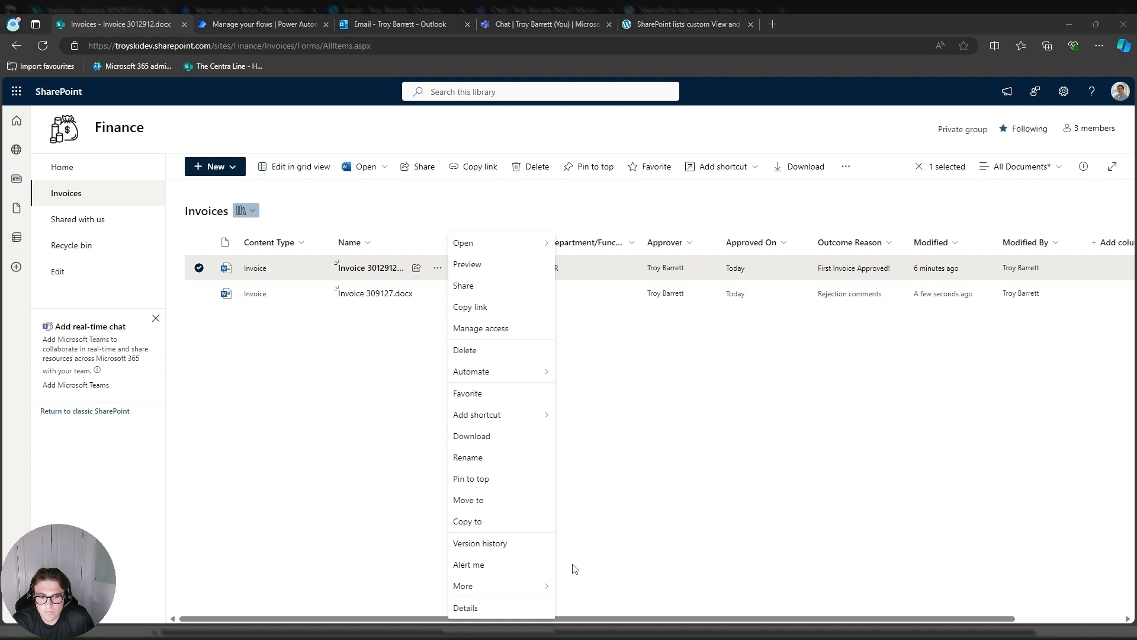
mouse_move(506, 586)
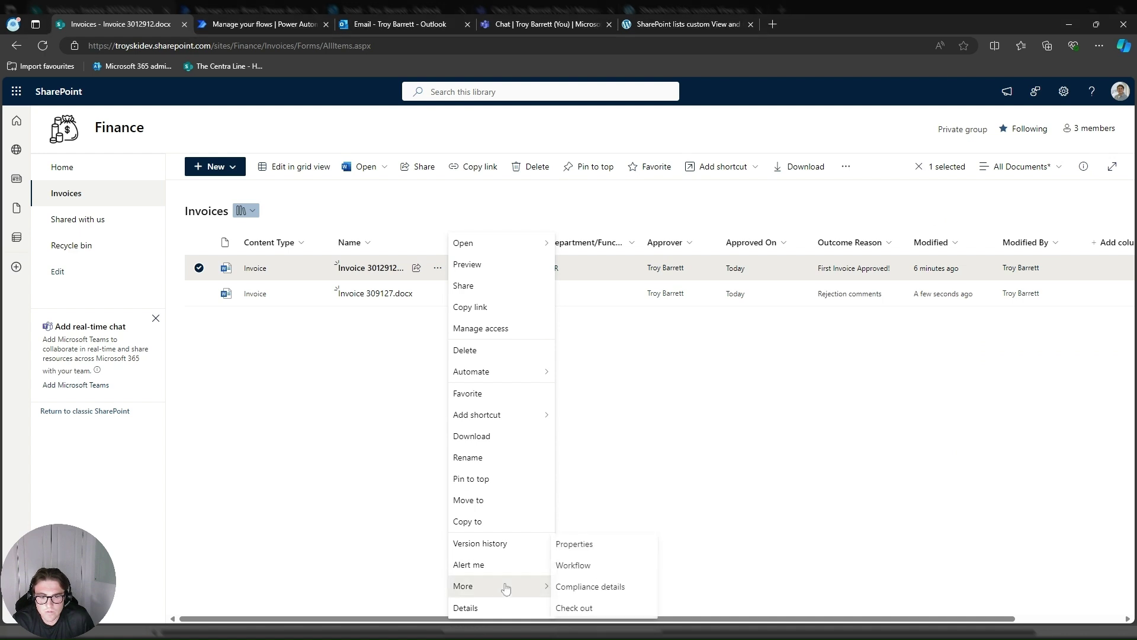
left_click(609, 545)
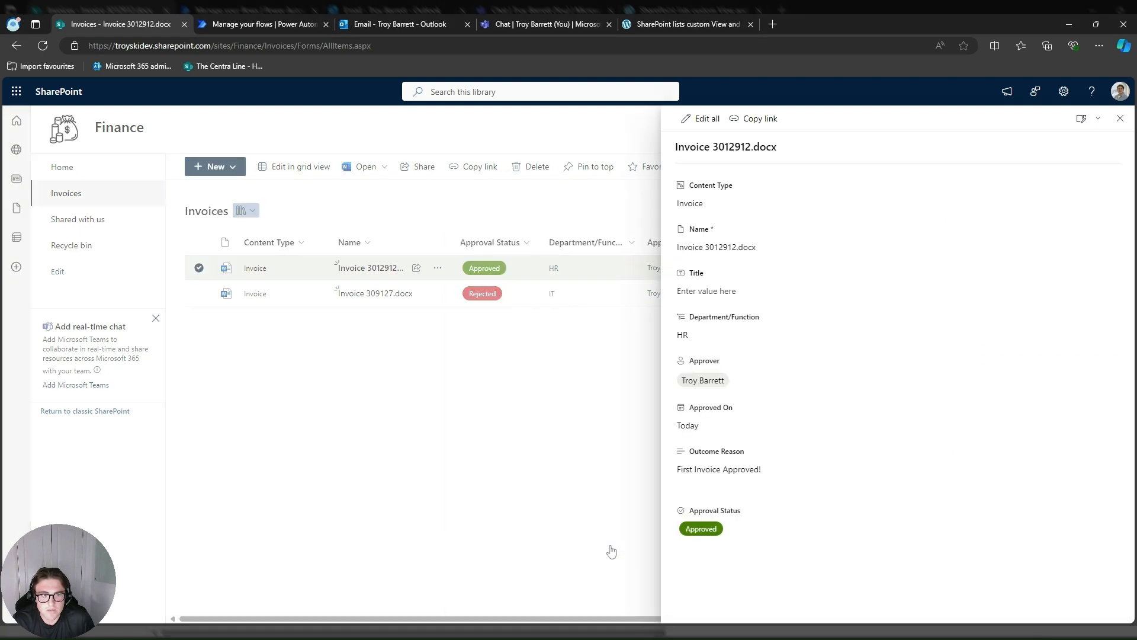
left_click(702, 118)
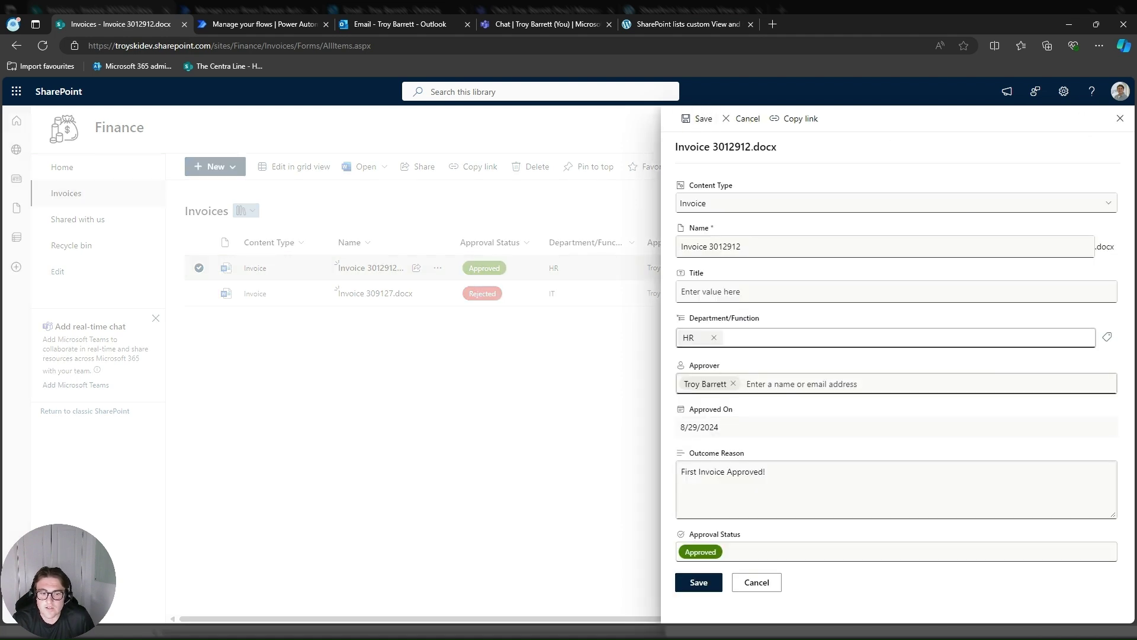
left_click(773, 585)
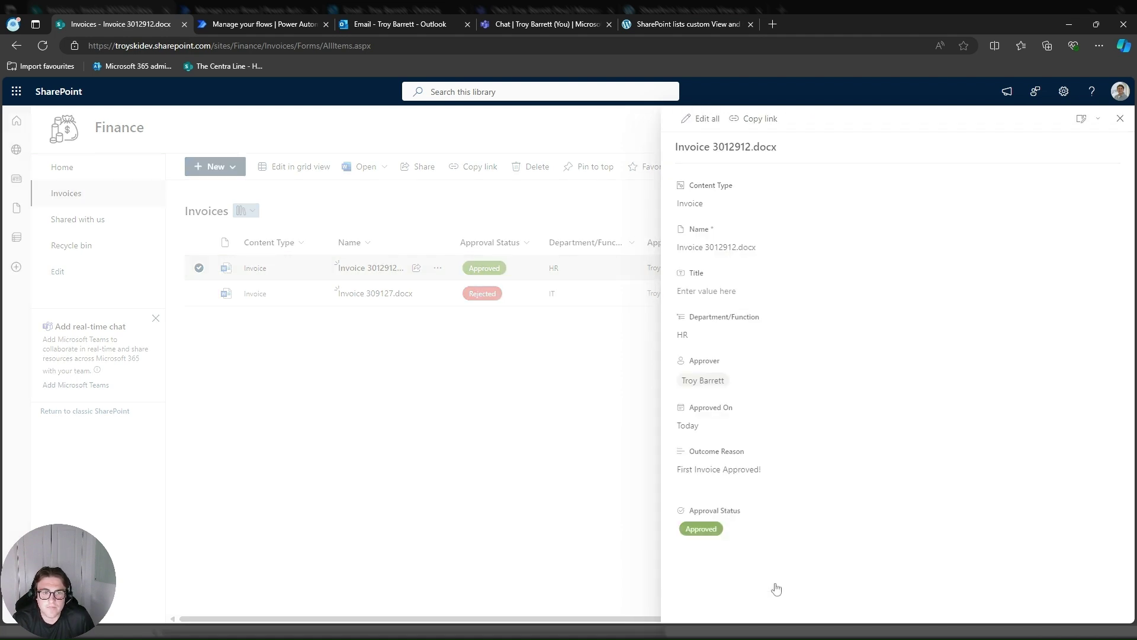
left_click(1120, 119)
left_click(659, 432)
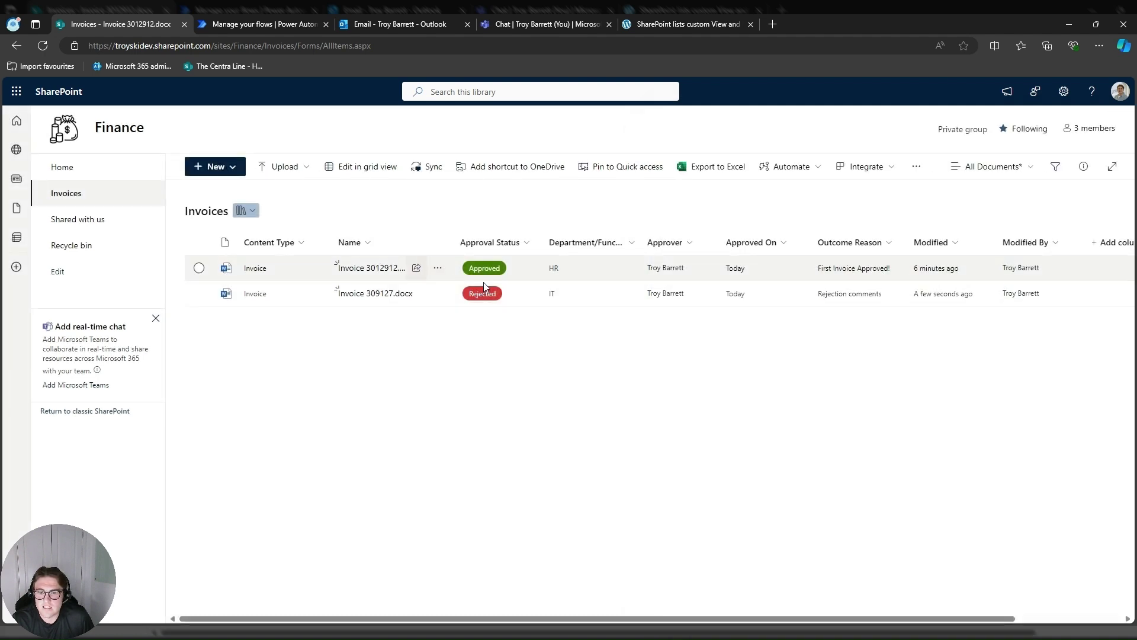
- Reopen the file details of Invoice 3012912.docx, review the editable properties once more and dismiss them unchanged
left_click(440, 270)
left_click(509, 606)
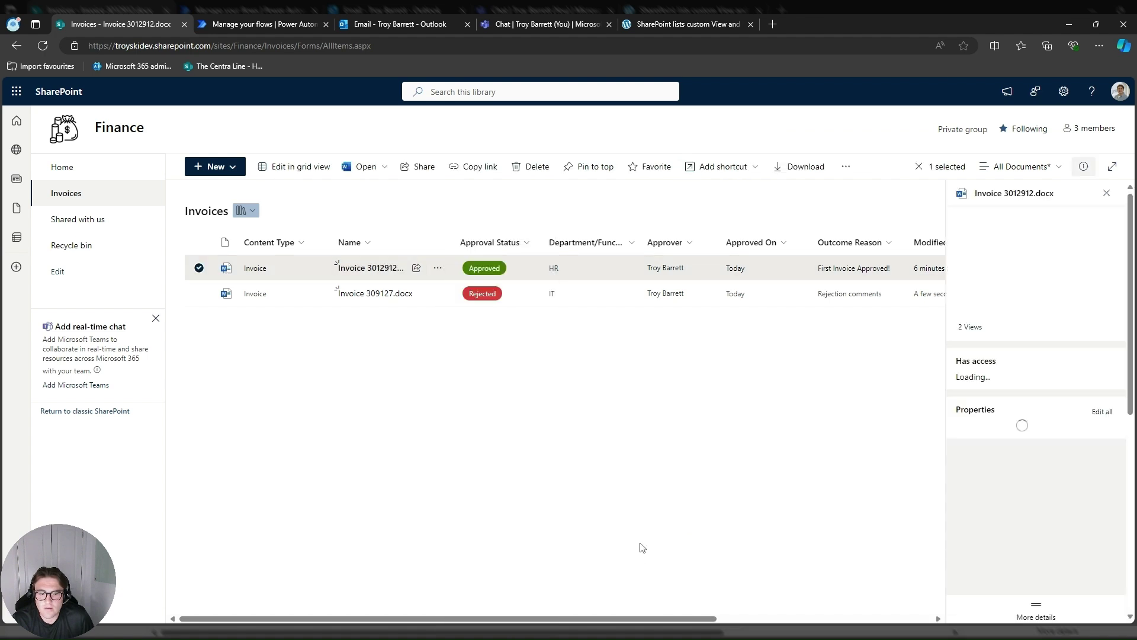
left_click(1100, 361)
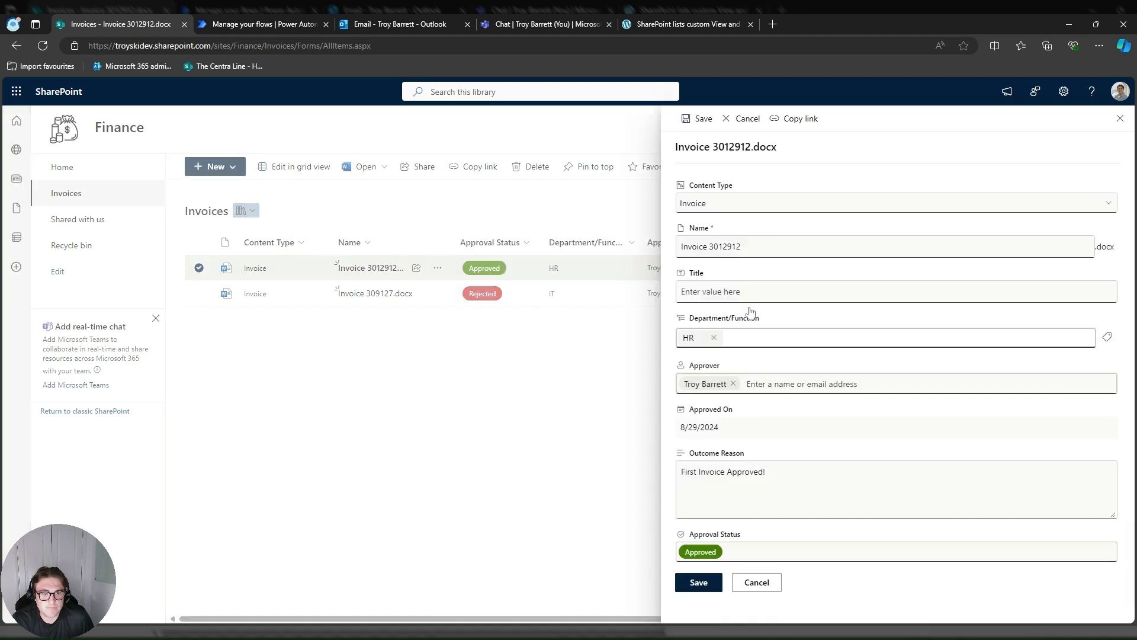
left_click(756, 583)
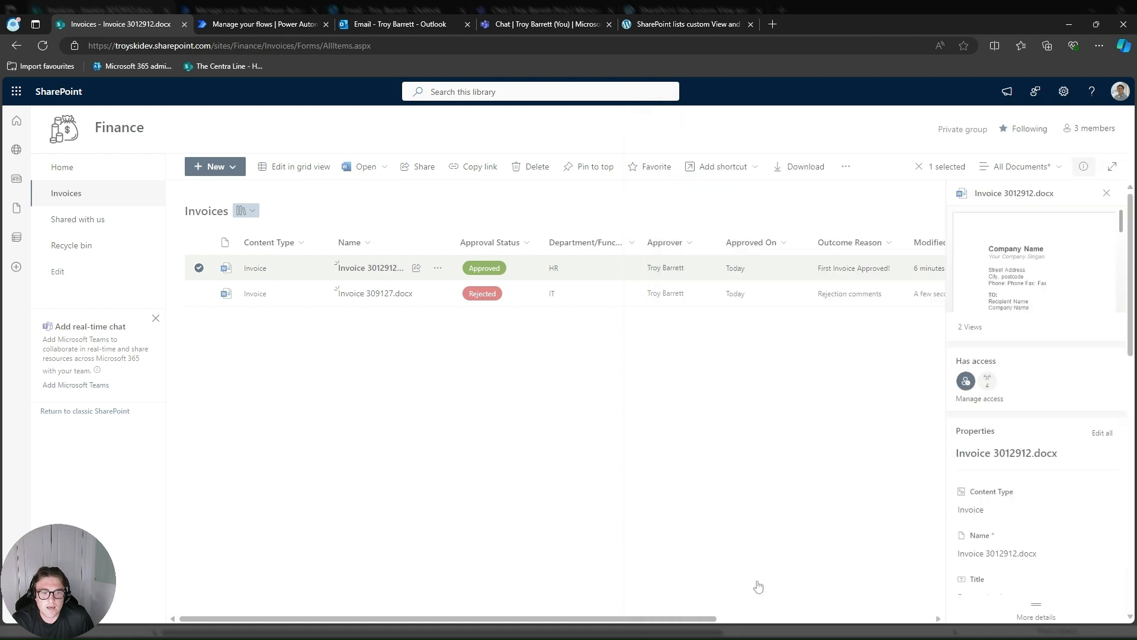
left_click(1106, 194)
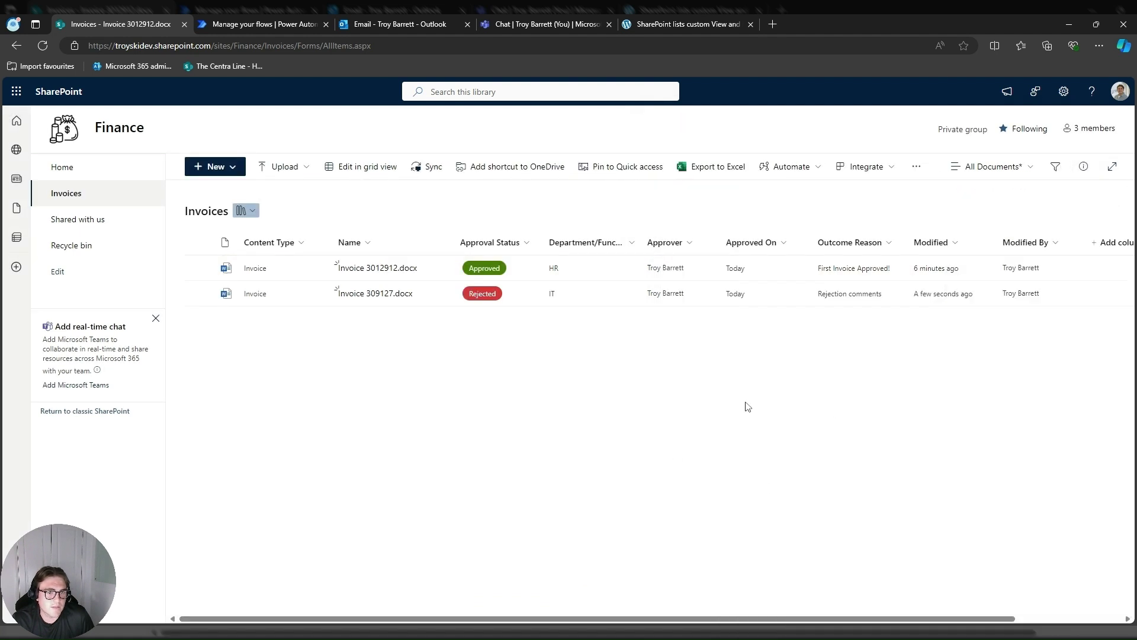
- Switch to the michelcarlo article on custom View and Edit buttons using JSON formatting and read its introduction
left_click(683, 28)
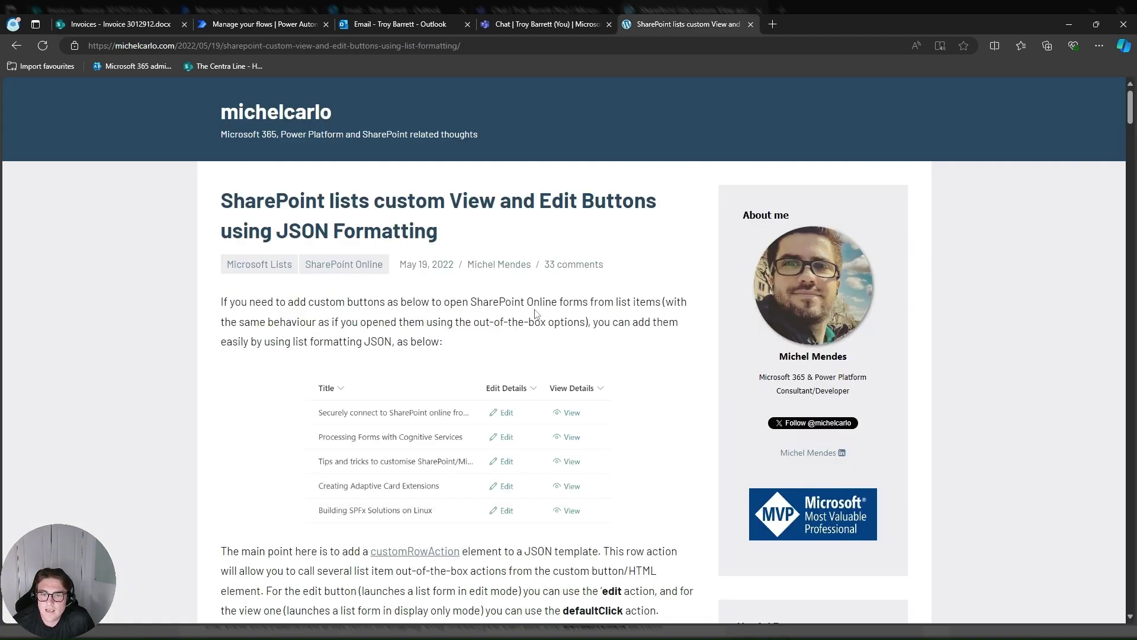
scroll(356, 317, "down", 1)
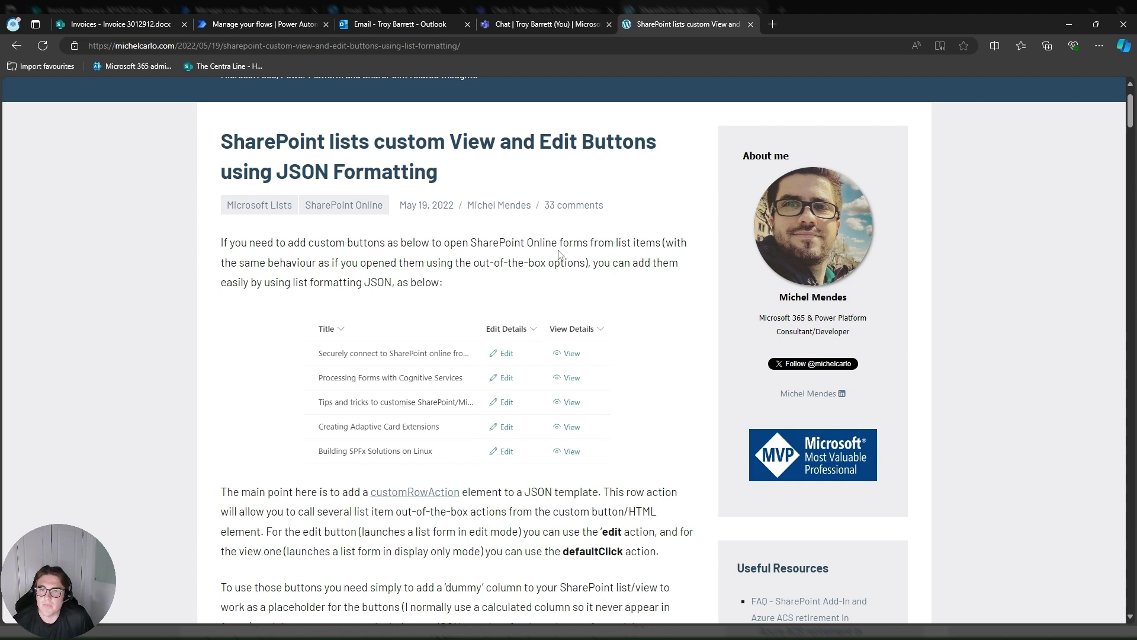
scroll(539, 272, "up", 1)
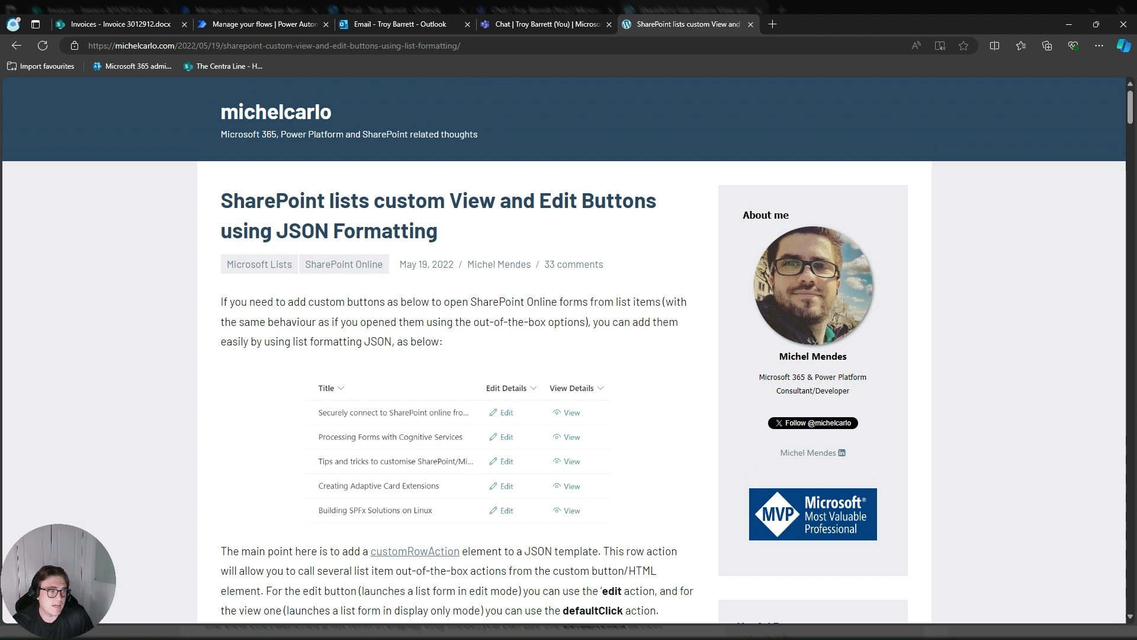
- Switch to the Finance Invoices library and create a single line of text column named Edit Details
left_click(274, 26)
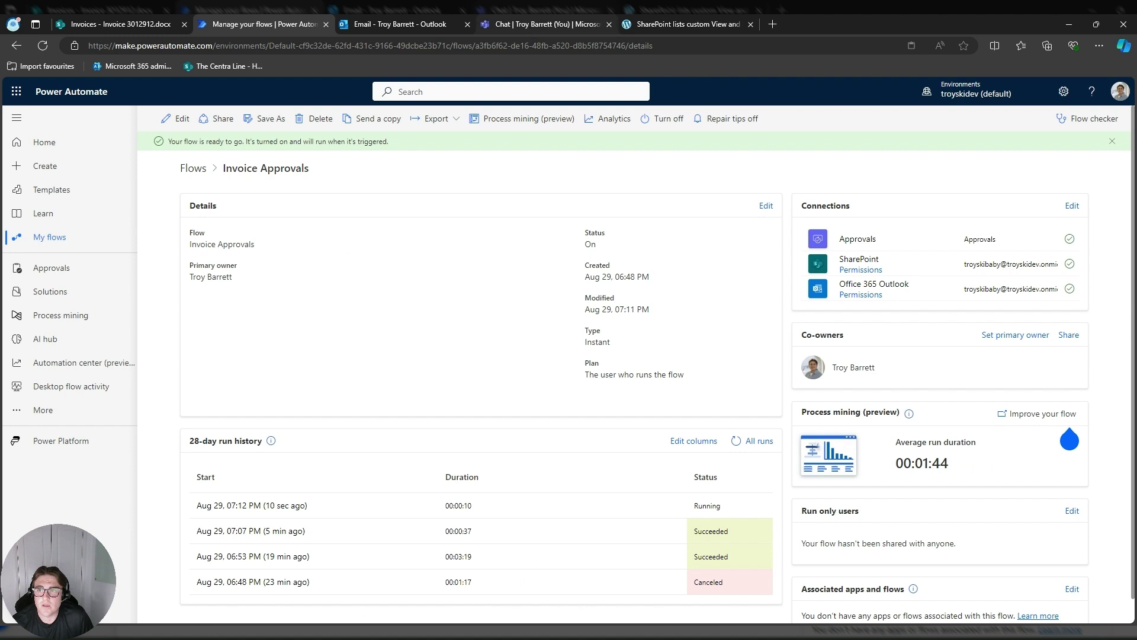
left_click(109, 28)
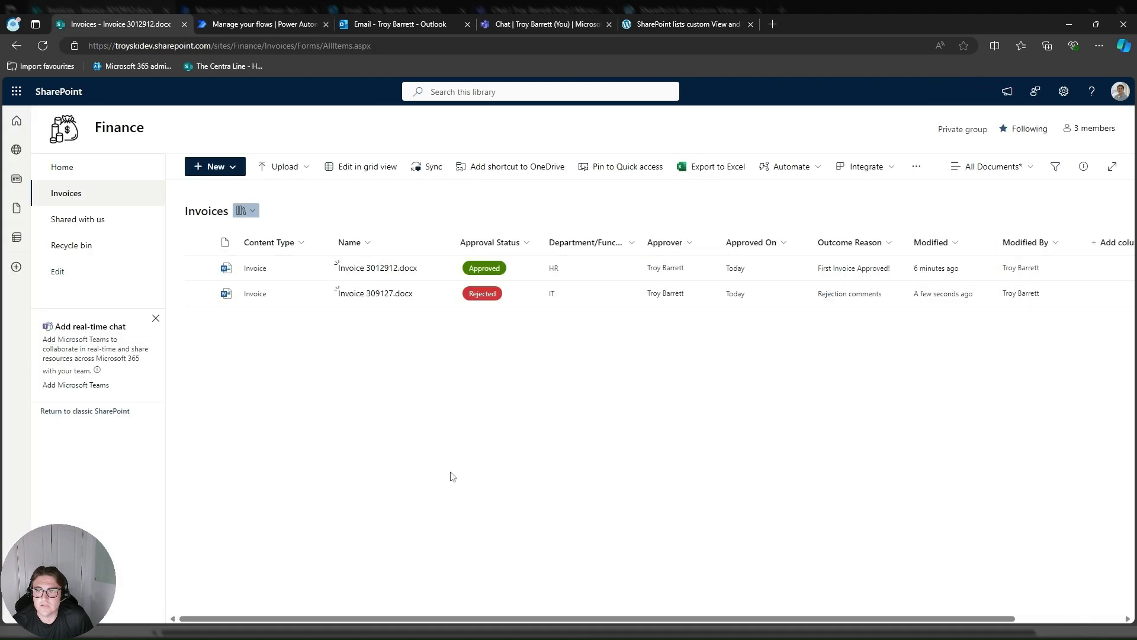
left_click(1116, 244)
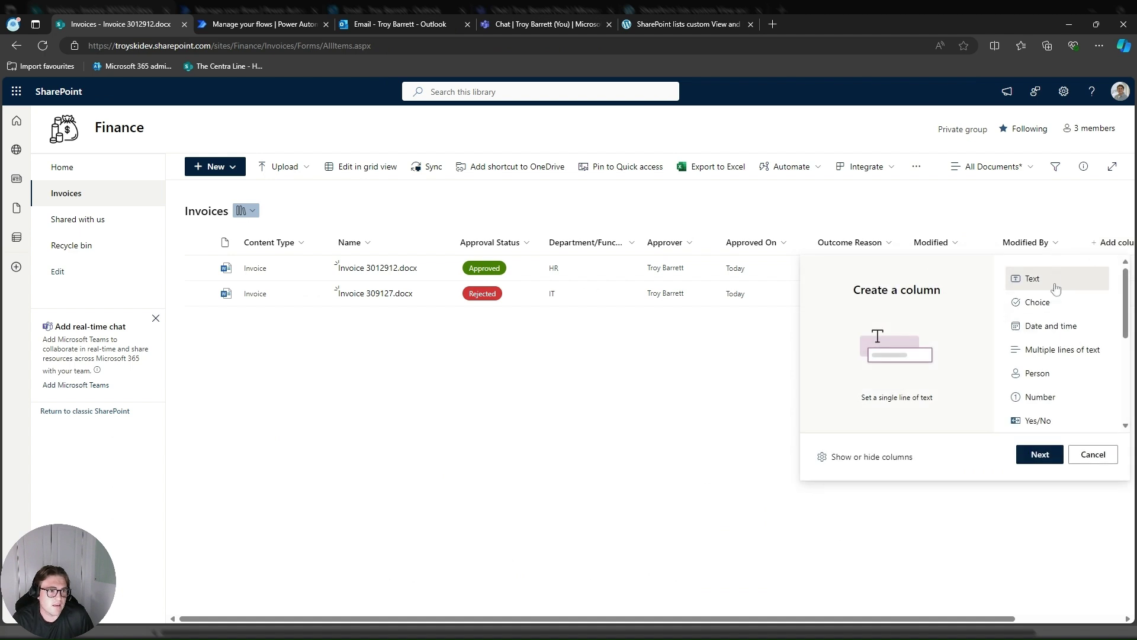
left_click(1049, 454)
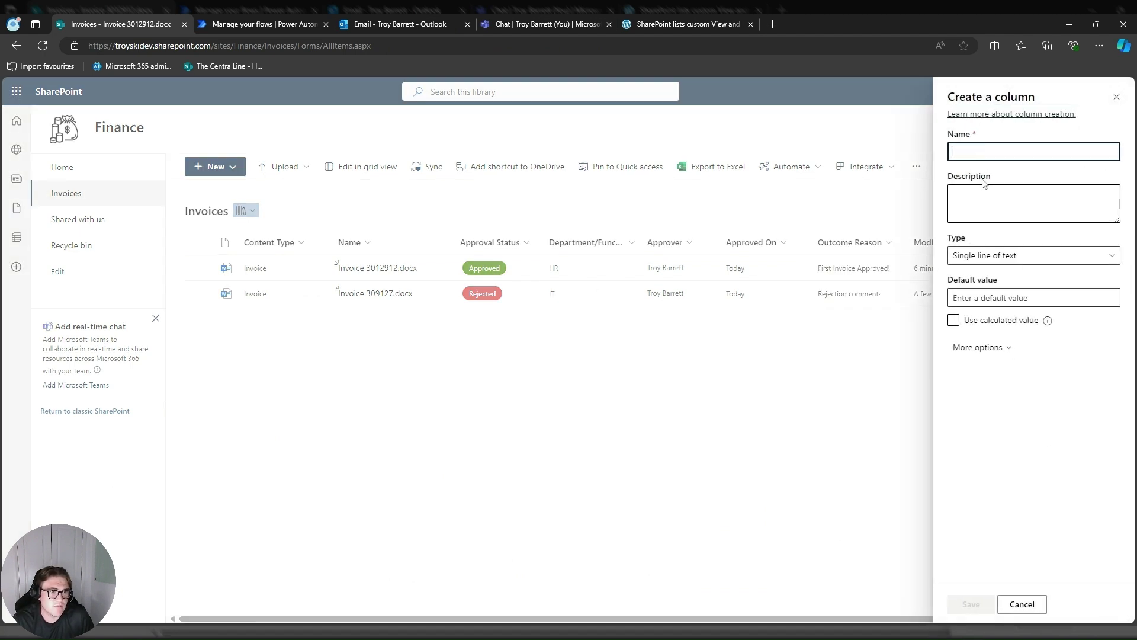
type("Edit")
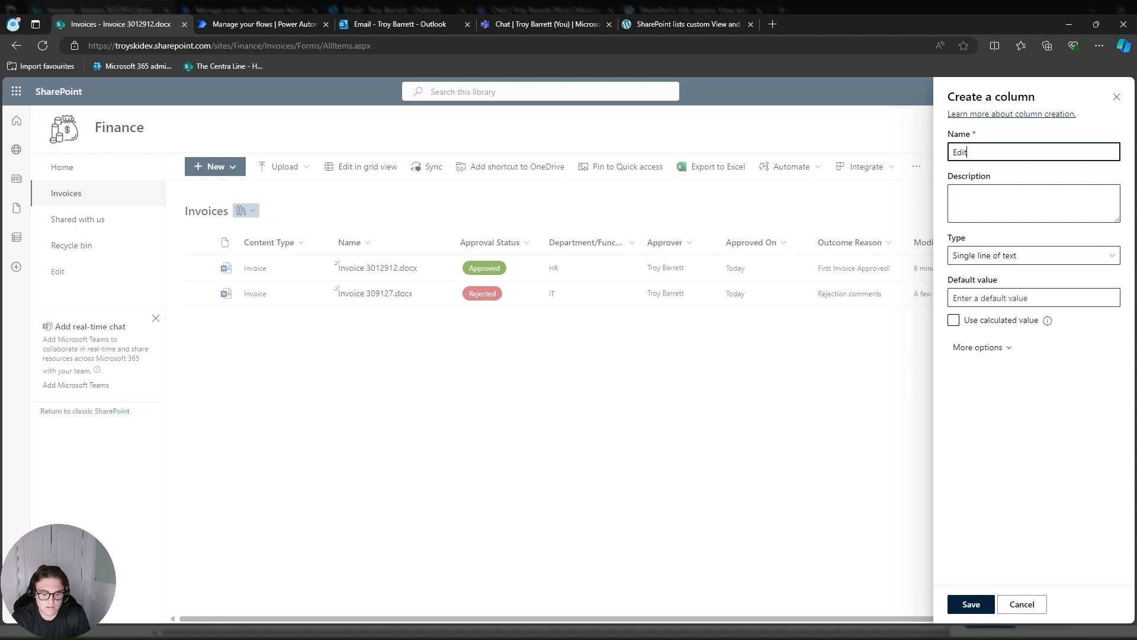
left_click(1002, 348)
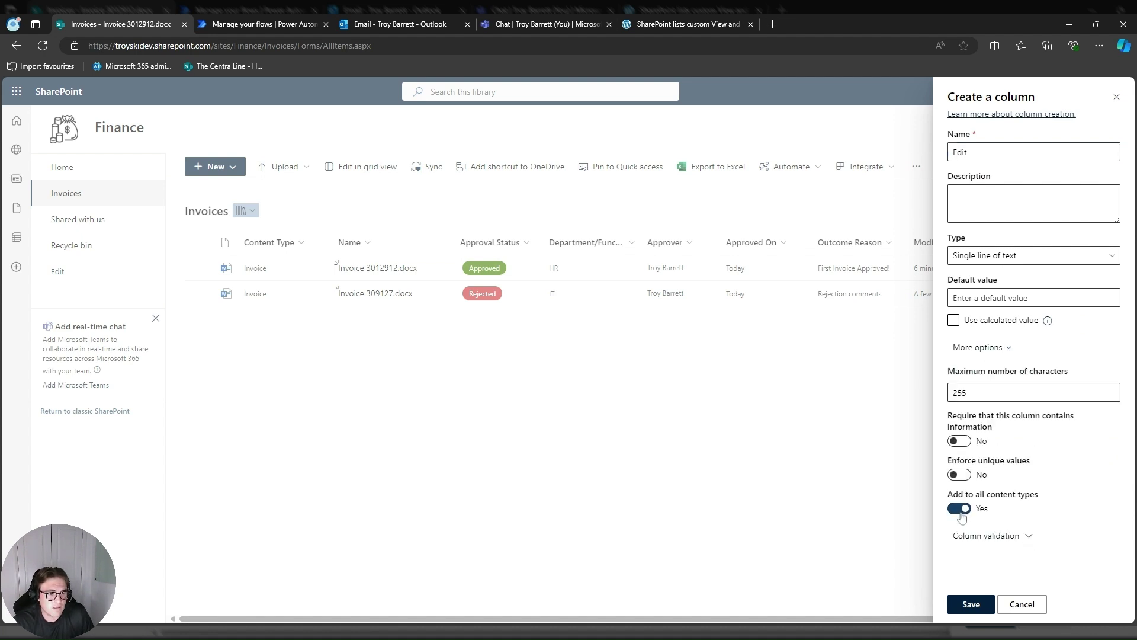
left_click(994, 603)
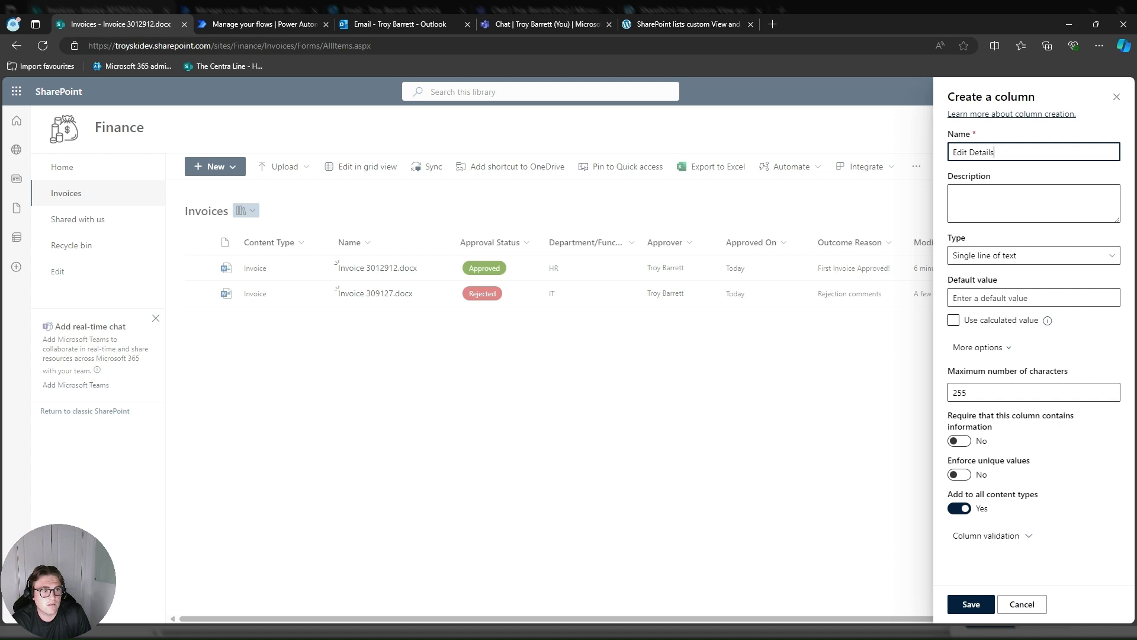
left_click(959, 603)
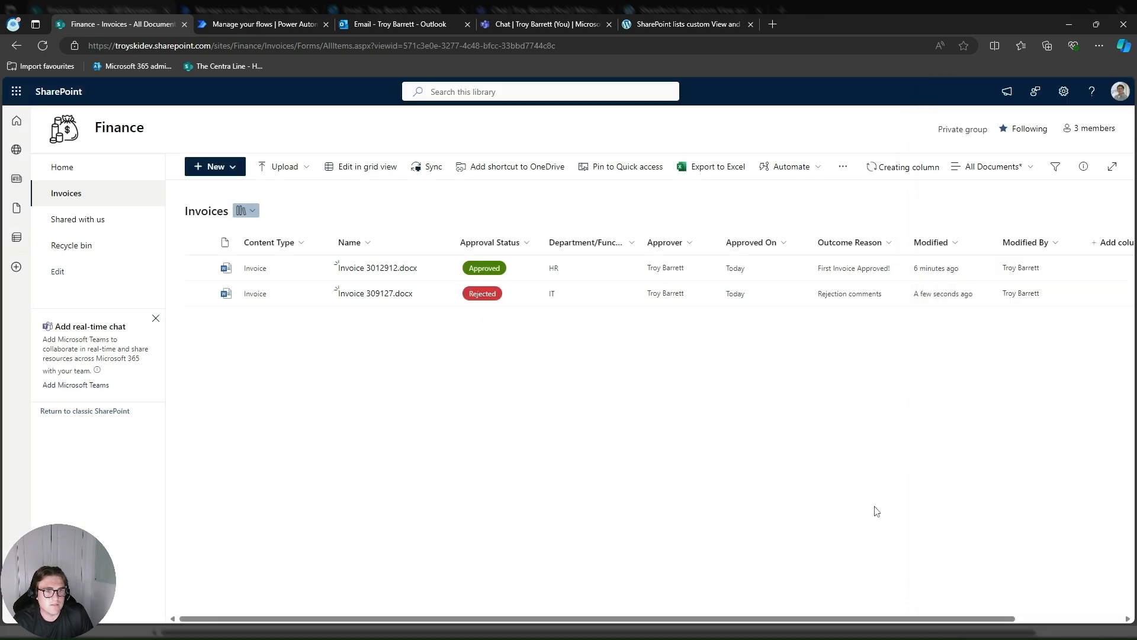
- Move the Edit Details column directly after Name and hide the Content Type column
left_click_drag(1109, 244, 486, 330)
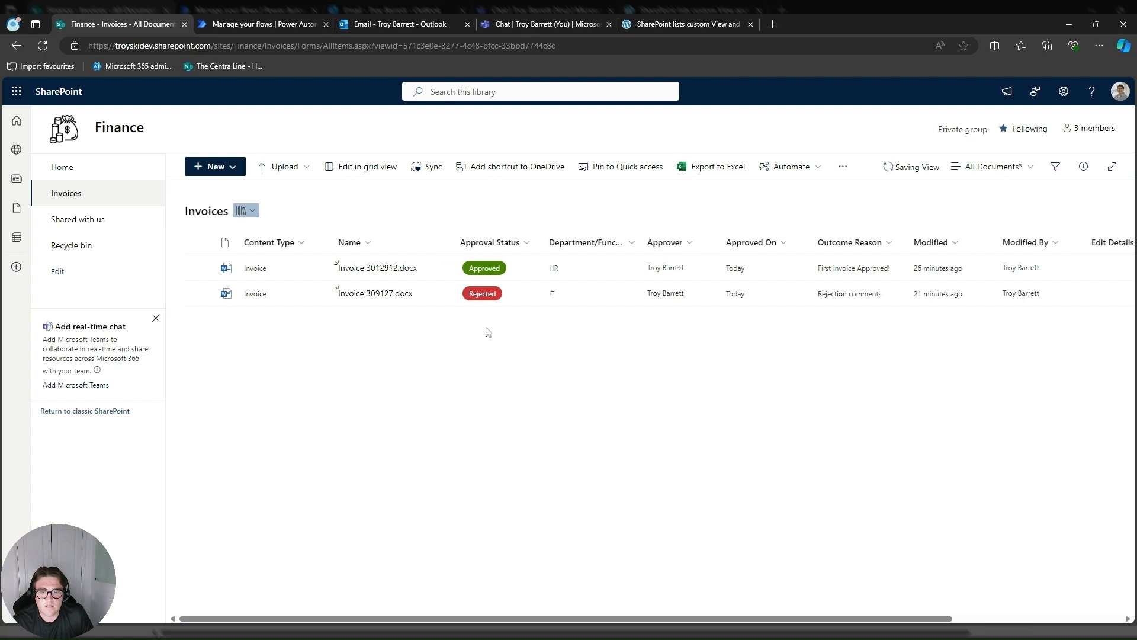
left_click(302, 243)
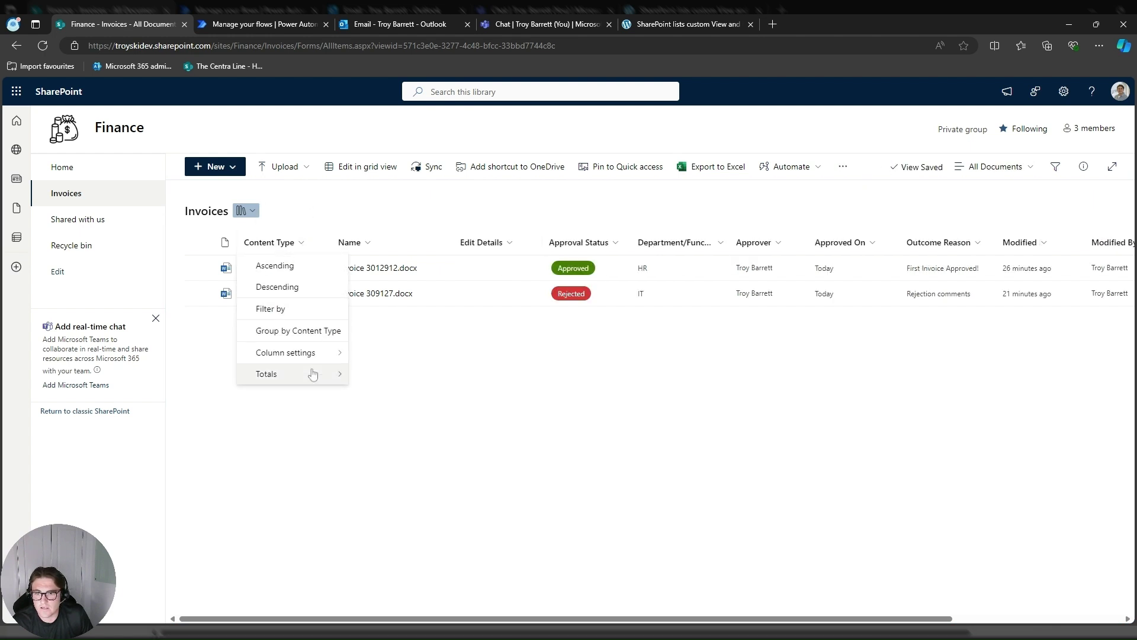
mouse_move(321, 359)
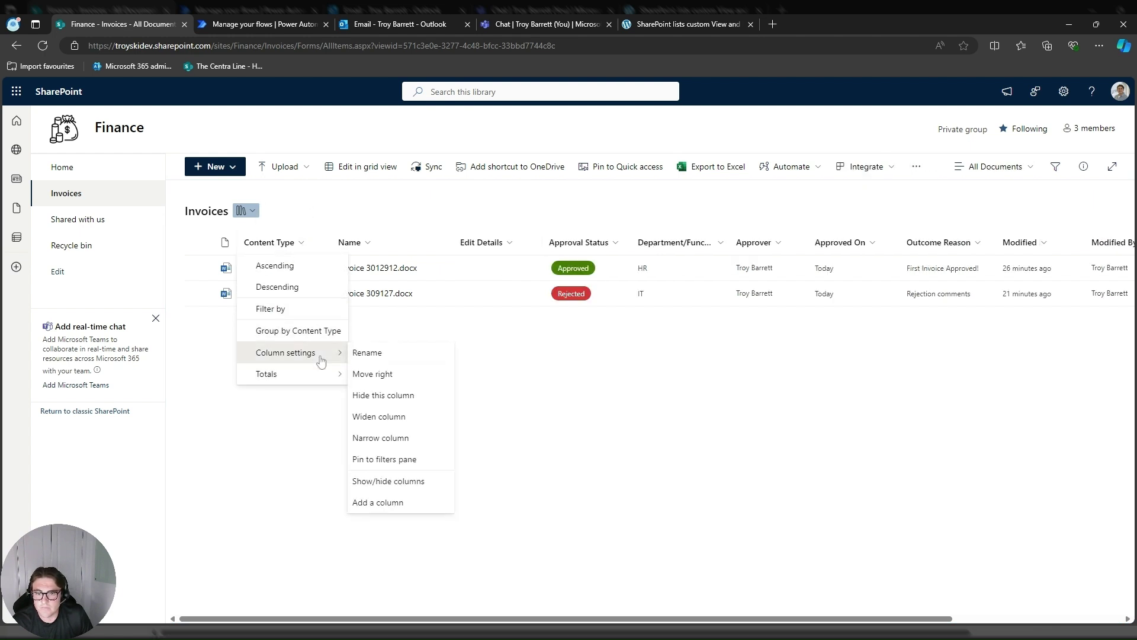
left_click(385, 396)
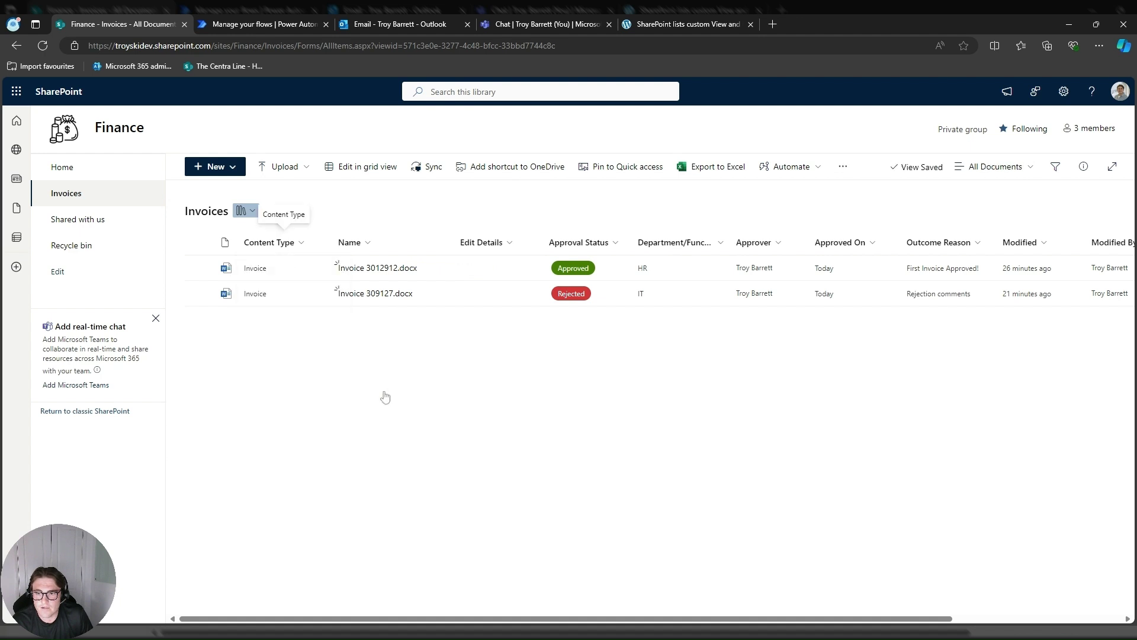
- Open the advanced JSON formatting of the Edit Details column
left_click(414, 244)
mouse_move(424, 358)
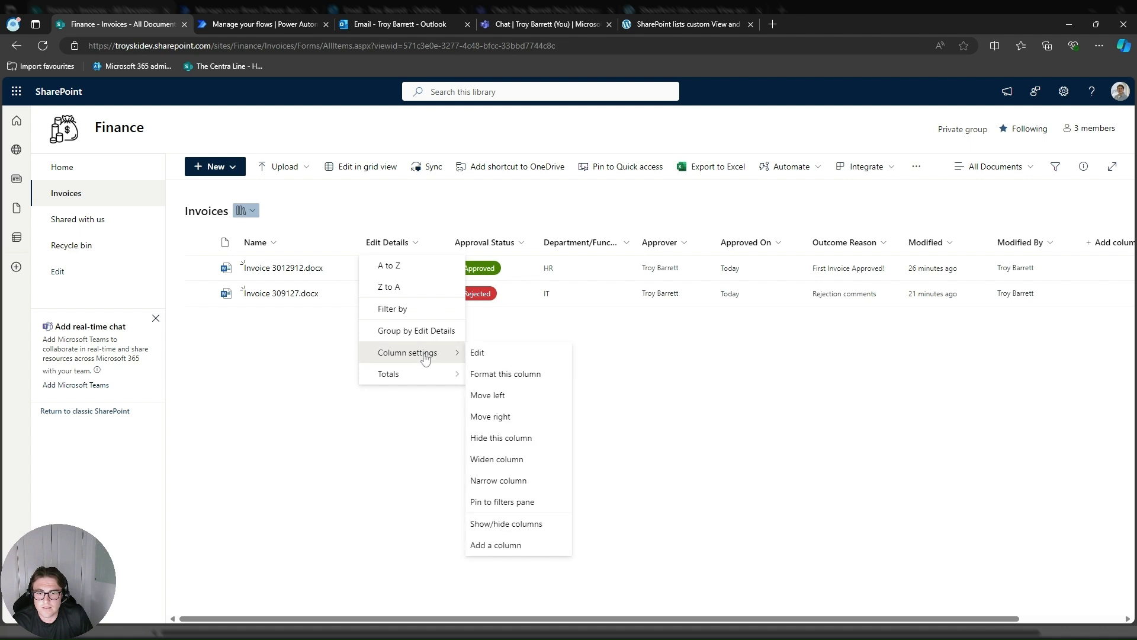
left_click(501, 374)
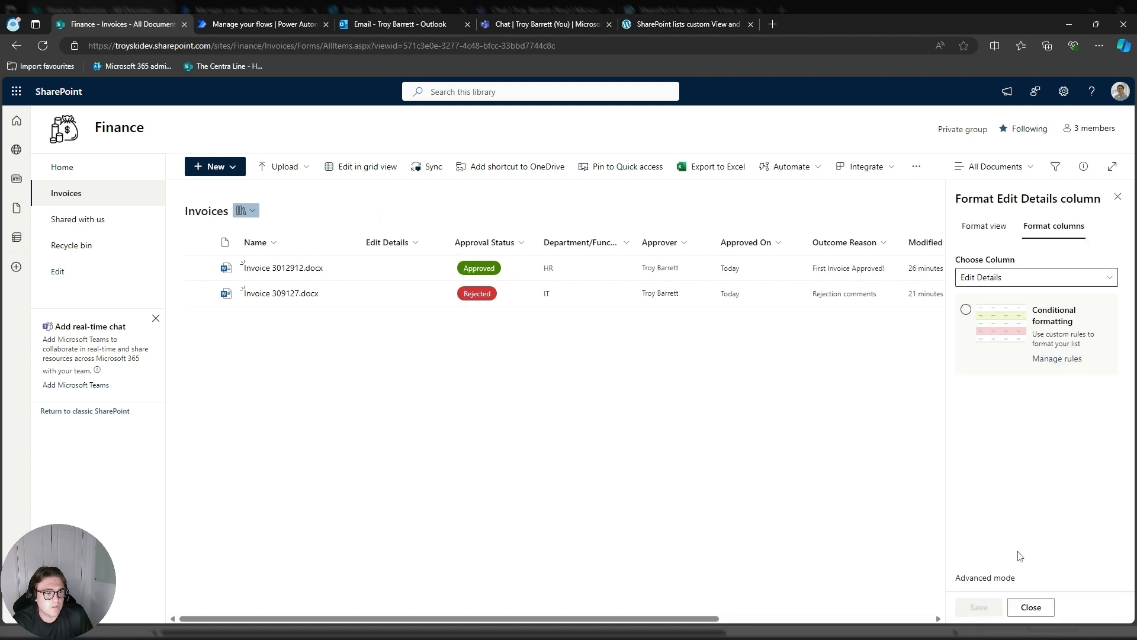
left_click(1003, 583)
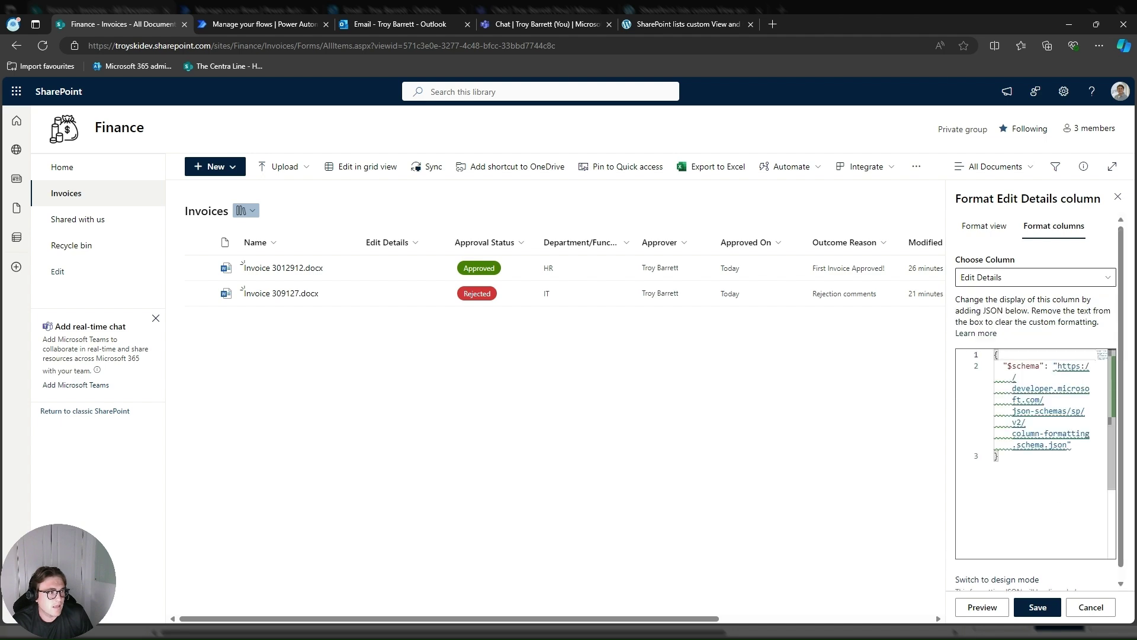
- Switch to the michelcarlo article and copy its JSON template for the Edit button
left_click(678, 23)
scroll(456, 355, "down", 10)
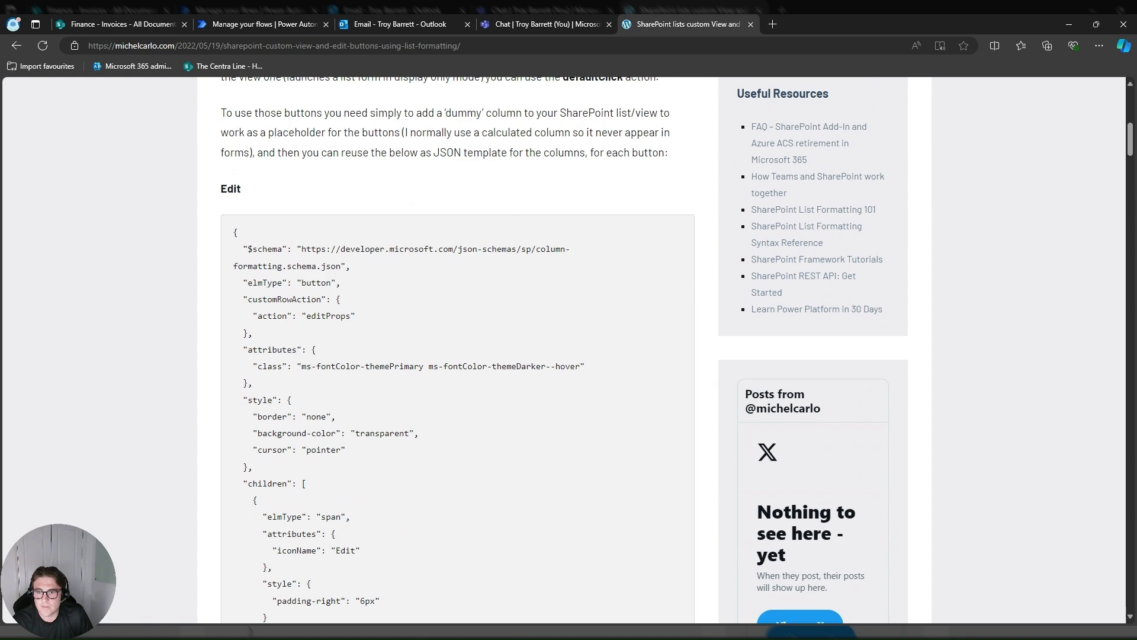
scroll(390, 182, "up", 1)
scroll(390, 181, "down", 2)
- Replace the Edit Details column's formatting JSON with the copied Edit button template, preview it and save
left_click(172, 30)
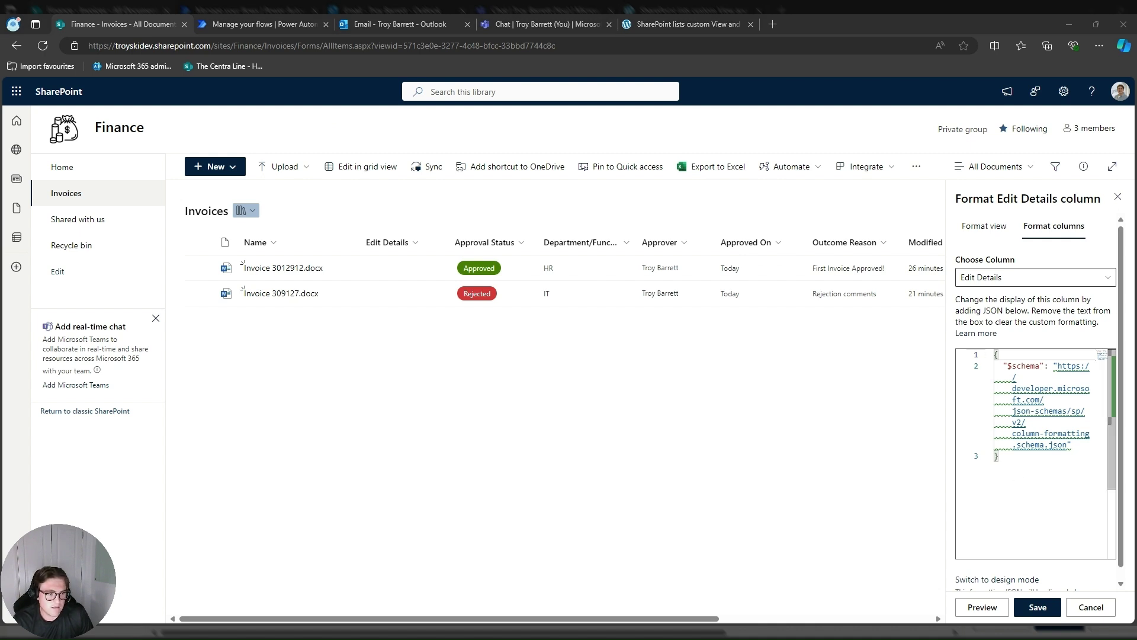
key("ctrl+a")
key("ctrl+v")
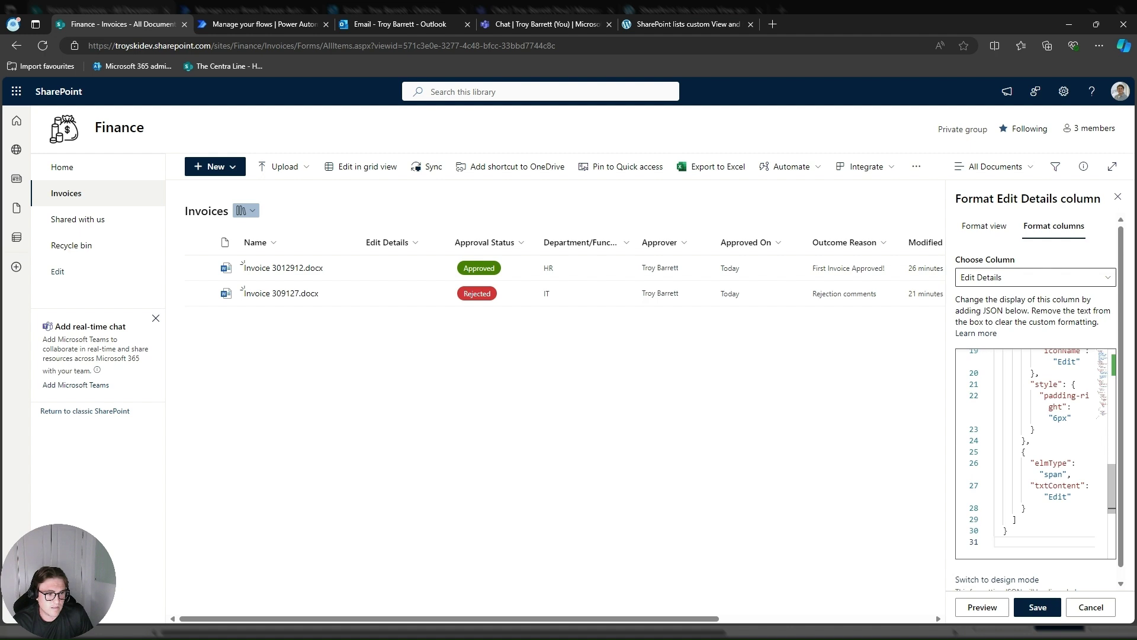
left_click(1000, 608)
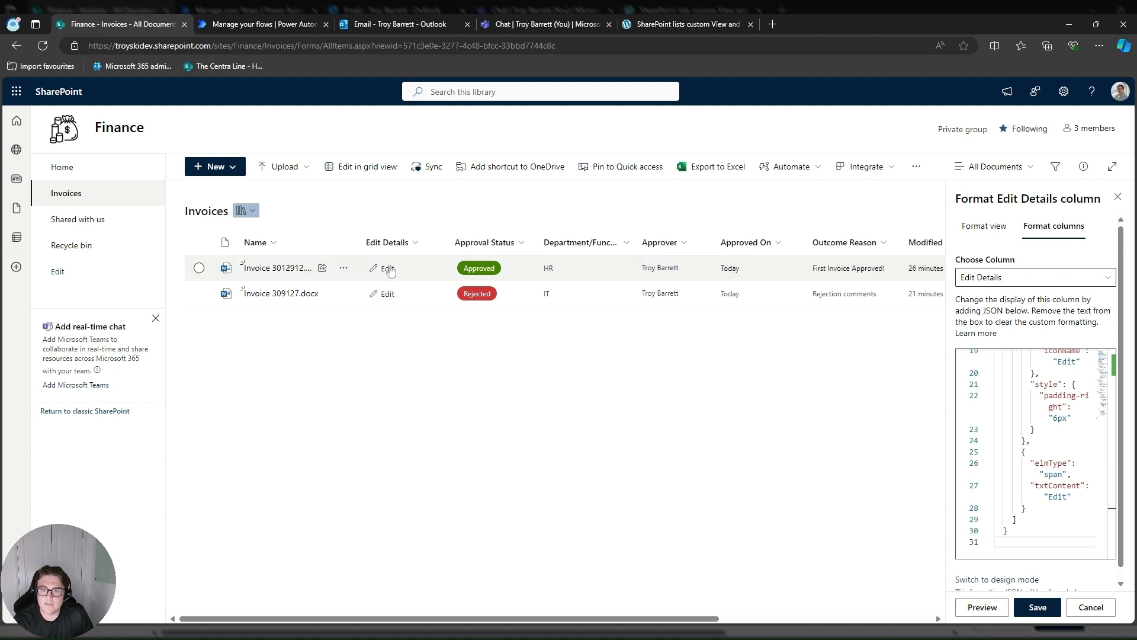
left_click(1042, 609)
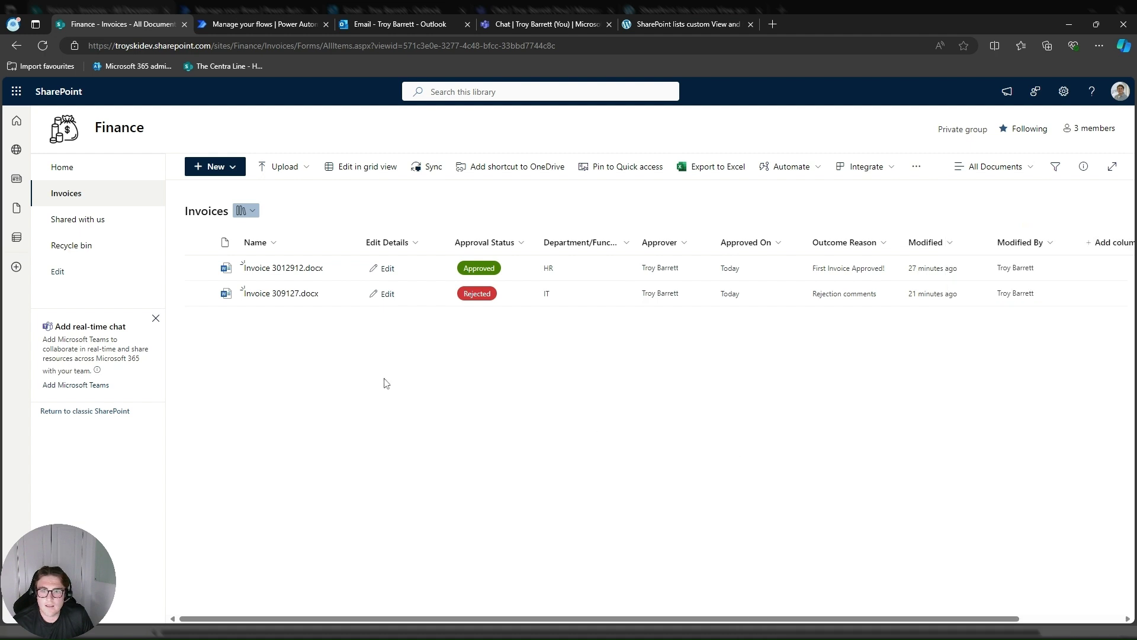
- Test the new Edit link of Invoice 3012912.docx, look through its properties form and close it unchanged
left_click(386, 269)
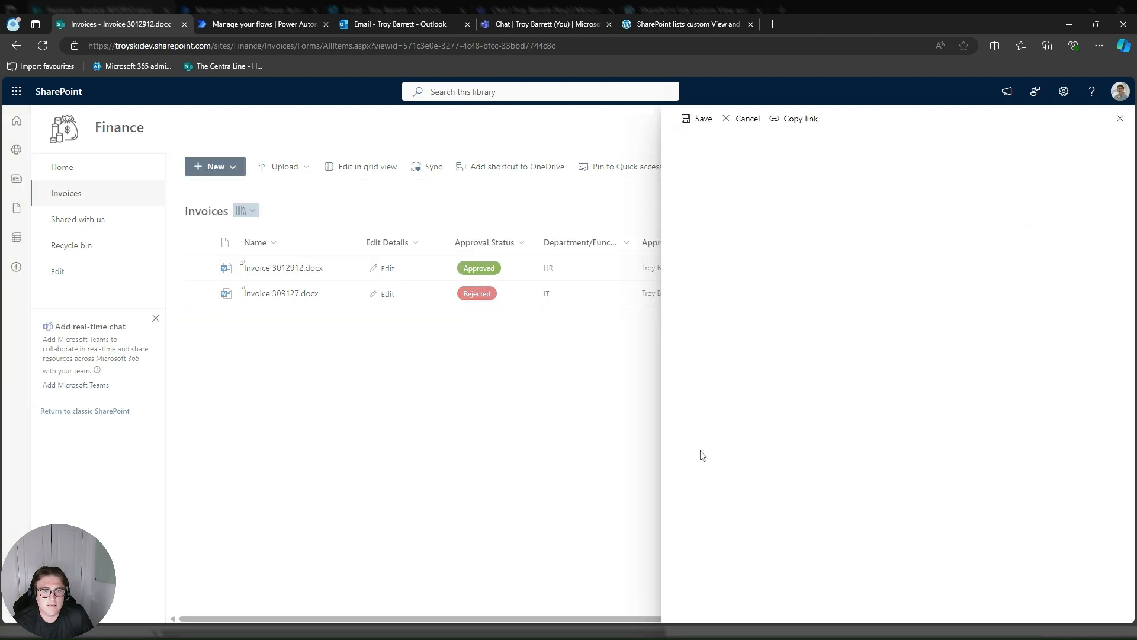
scroll(760, 550, "down", 1)
left_click(758, 597)
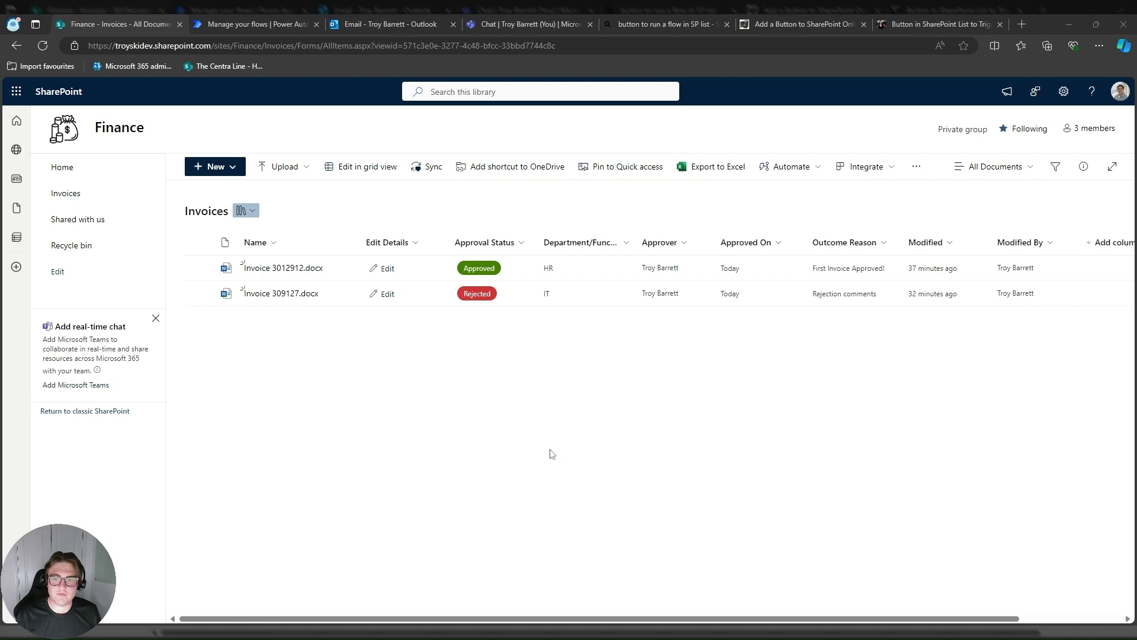
- Create a single line of text column named Submit Flow and place it directly after Name
scroll(1102, 243, "right", 1)
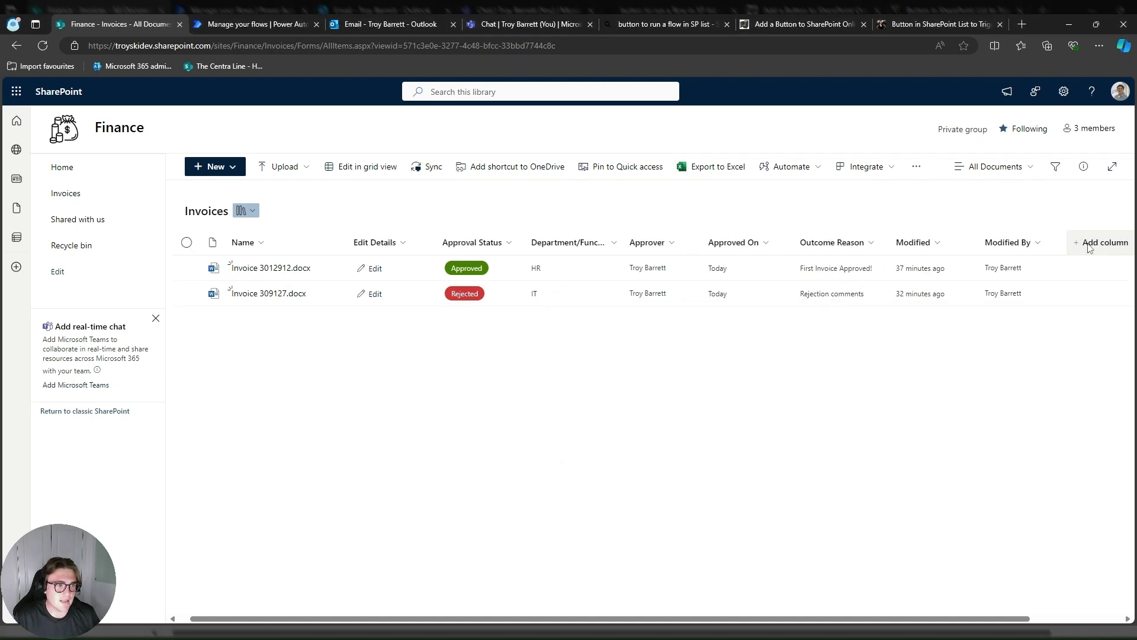
left_click(1095, 248)
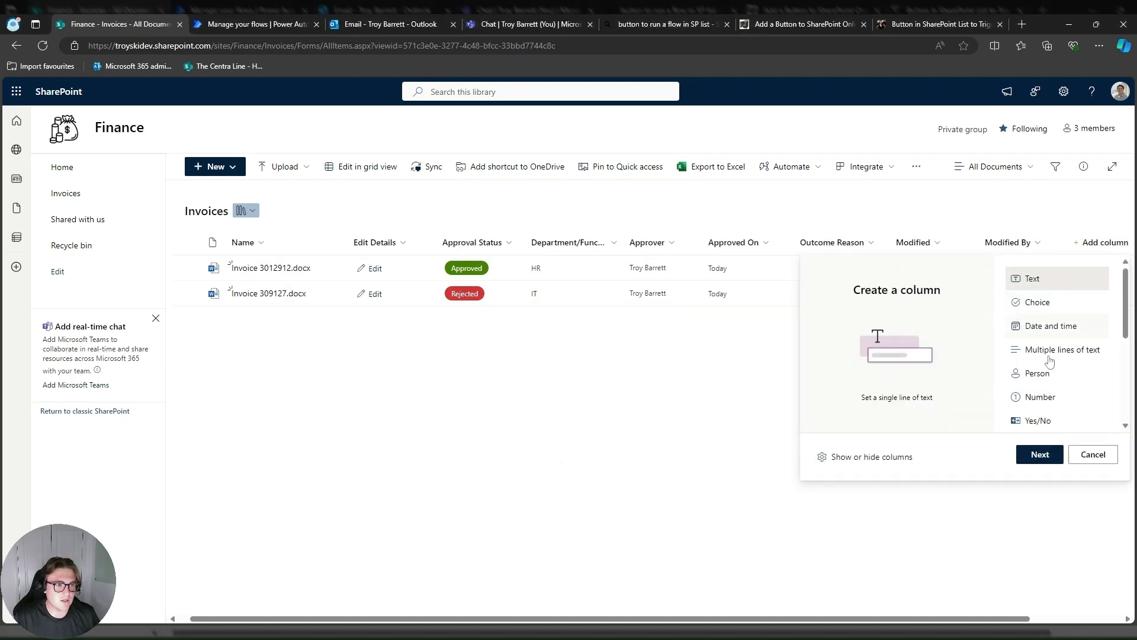
left_click(1038, 461)
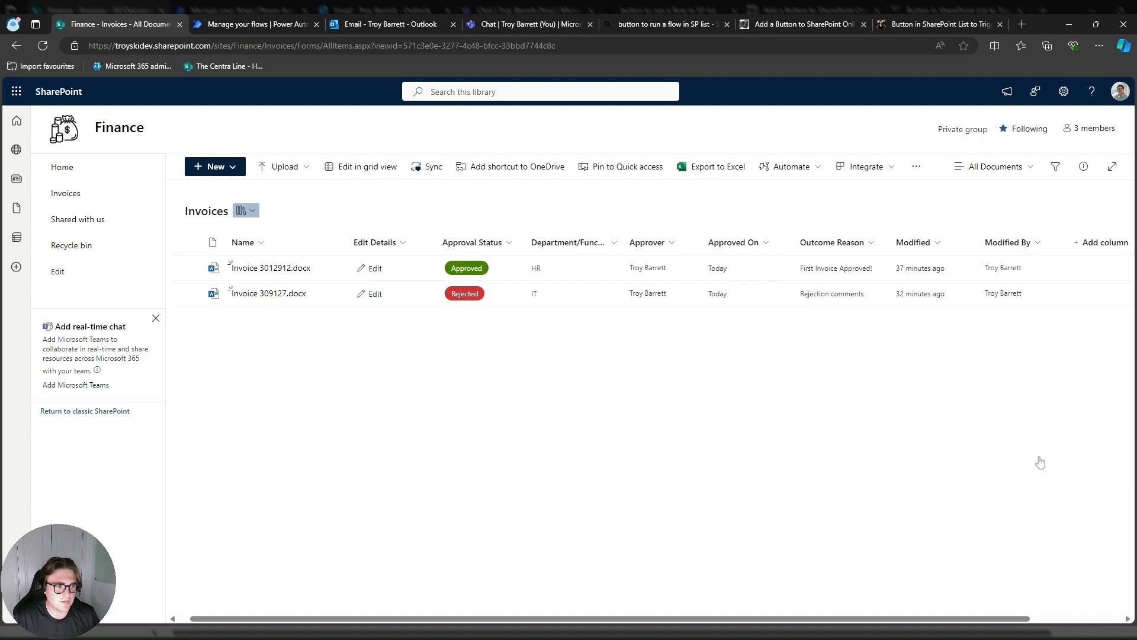
type("Su")
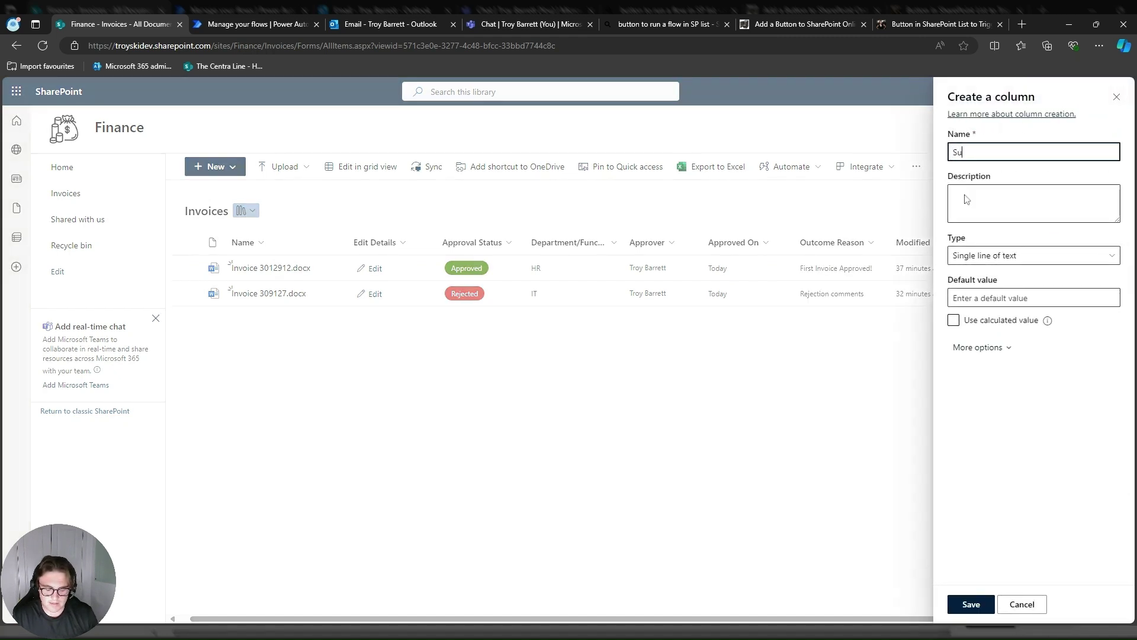
type("bmit Flow")
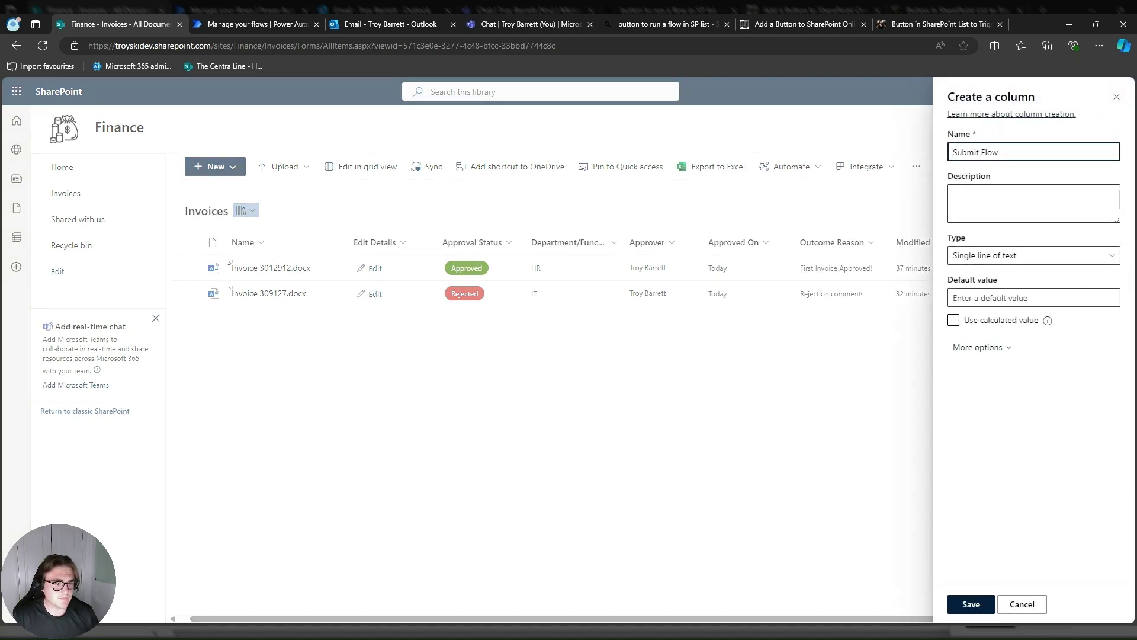
left_click(972, 603)
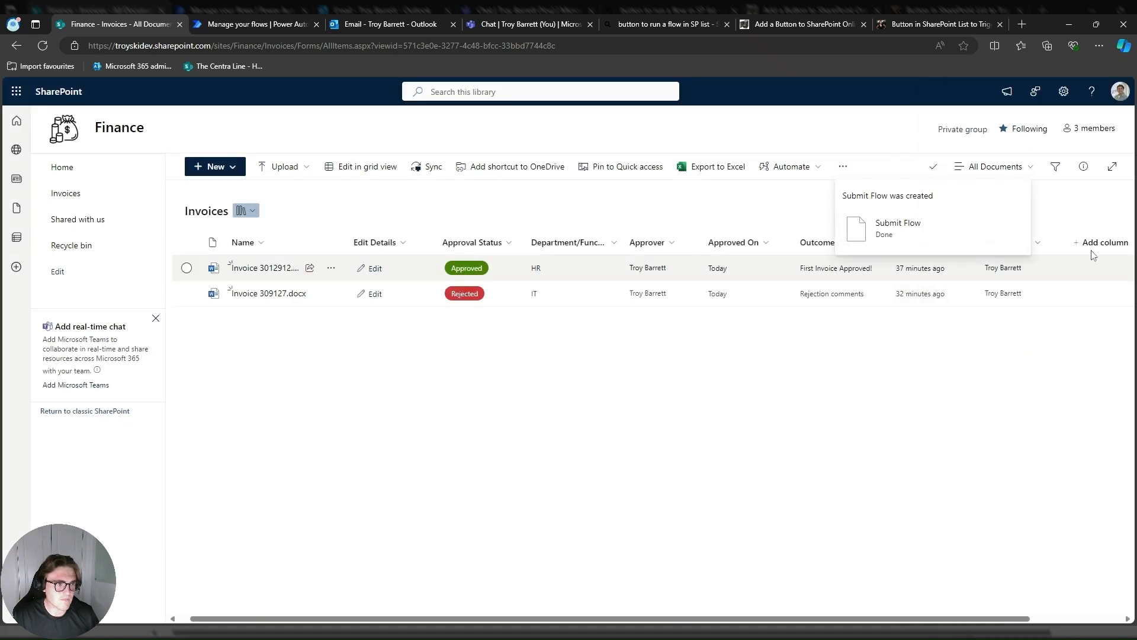
mouse_move(1095, 251)
left_mouse_down()
mouse_move(891, 268)
mouse_move(349, 242)
left_mouse_up()
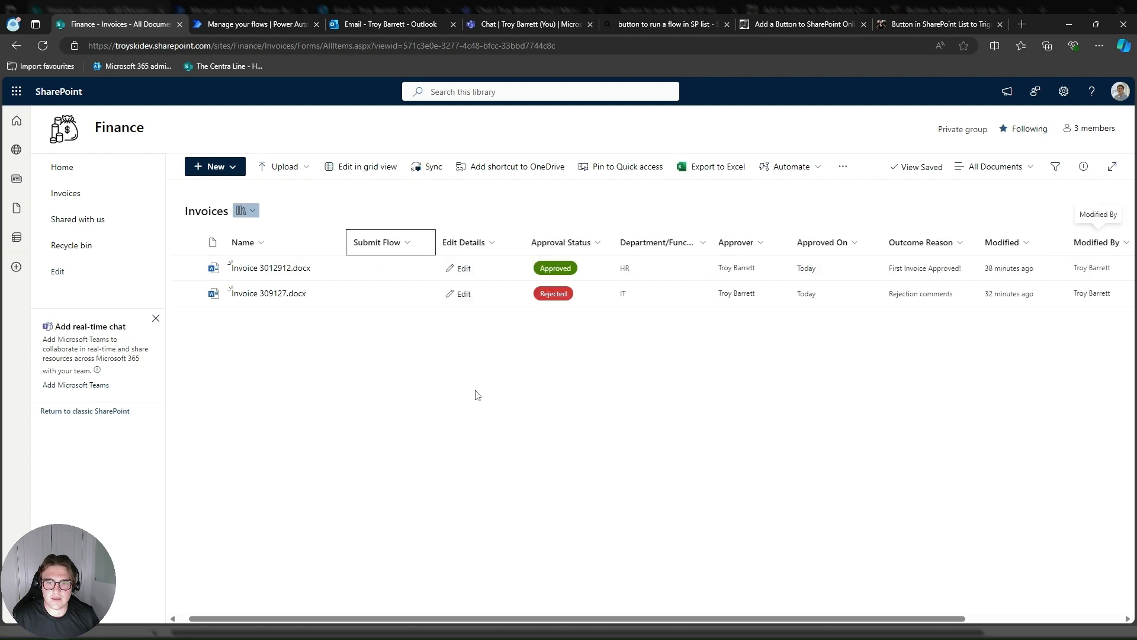
- Replace the Submit Flow column's formatting JSON with the button template that uses the executeFlow action
left_click(382, 243)
mouse_move(411, 352)
left_click(503, 376)
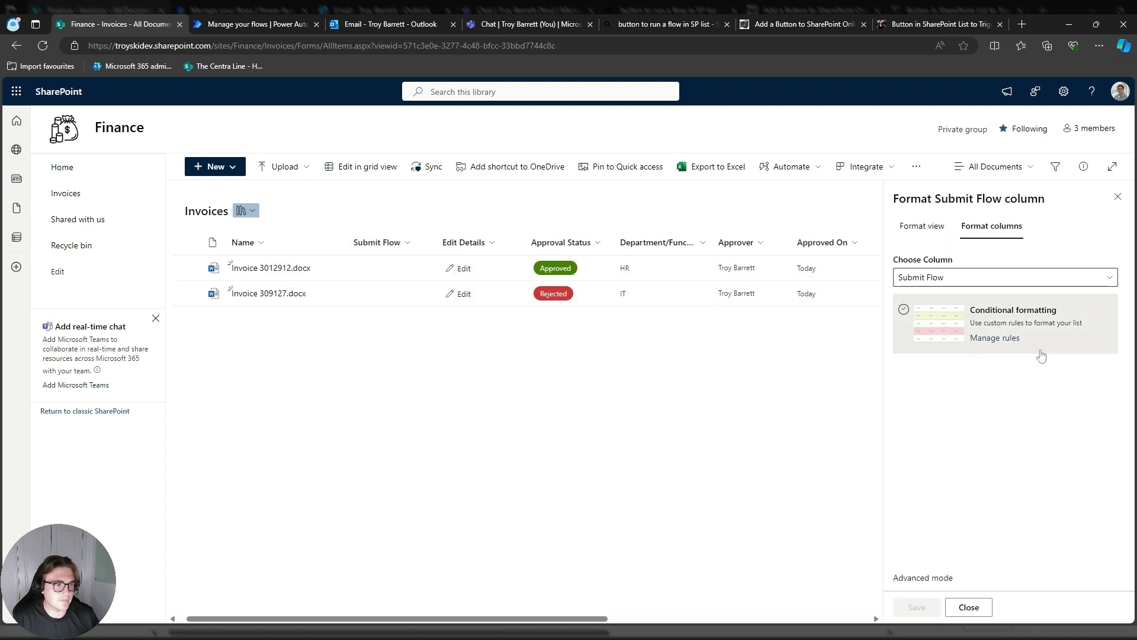
left_click(931, 577)
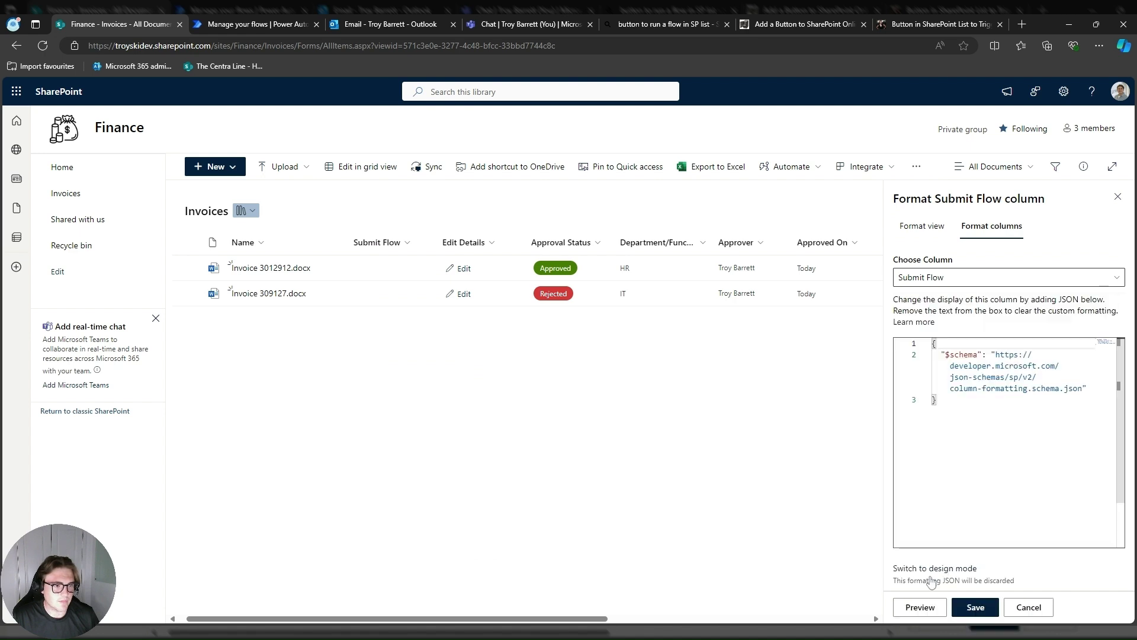
left_click(1007, 400)
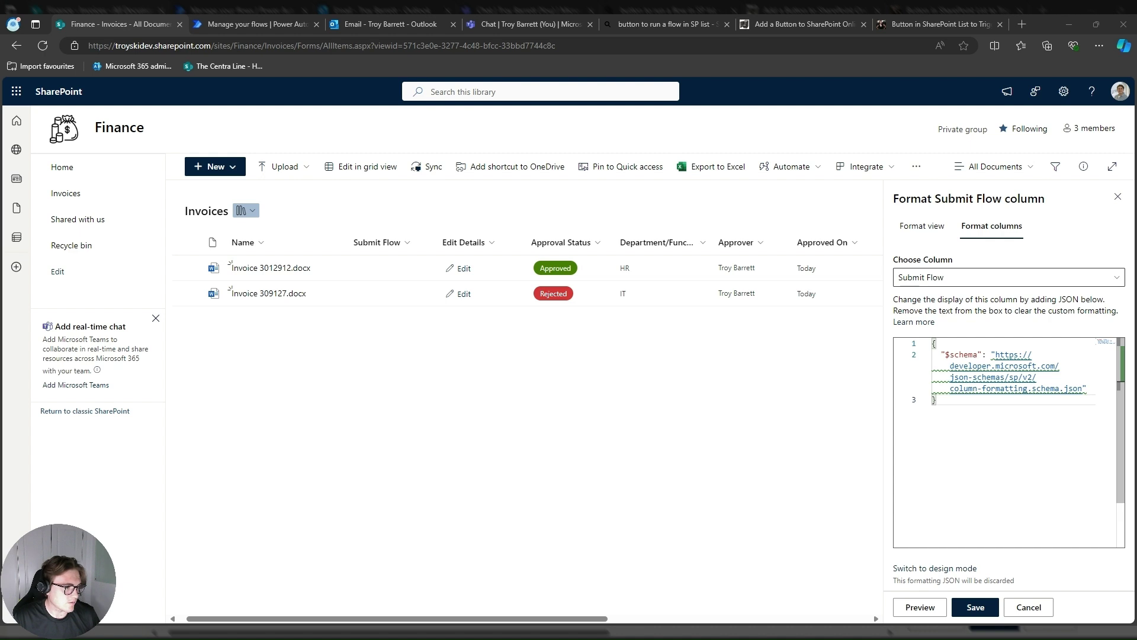
key("alt+Tab")
key("ctrl+a")
key("ctrl+v")
- Replace the Flow GUID placeholder in the Submit Flow JSON with the Invoice Approvals flow's ID, a3fb6f62-de16-48fb-a520-d8b5f8754746, copied from its Power Automate page address
scroll(1007, 442, "up", 10)
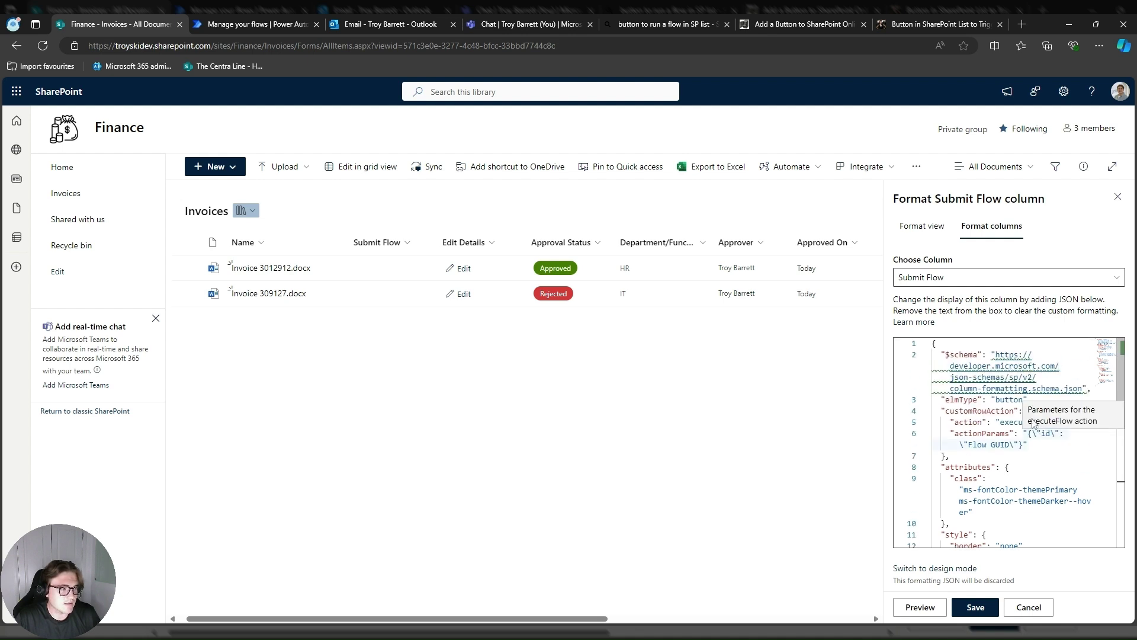
left_click_drag(969, 444, 1010, 445)
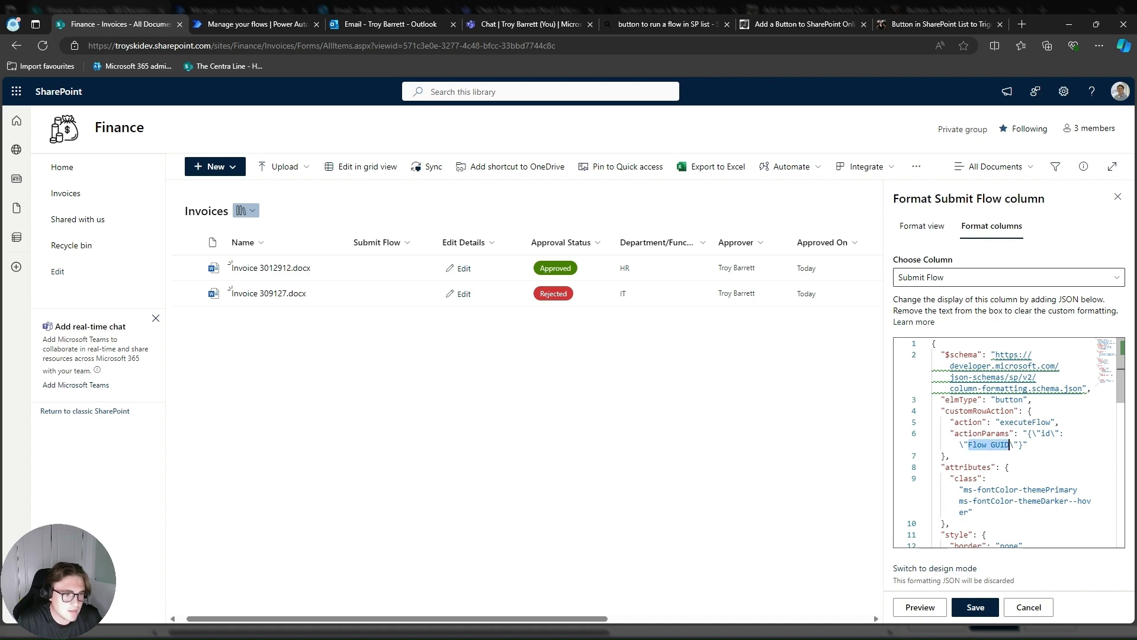
left_click(255, 25)
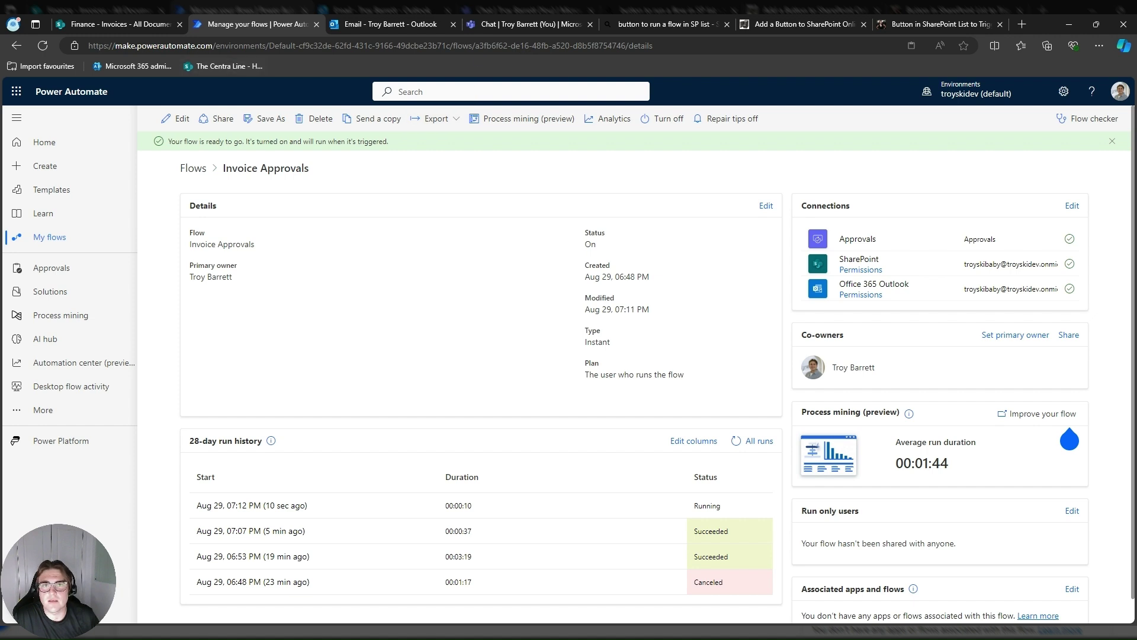
left_click_drag(475, 46, 608, 46)
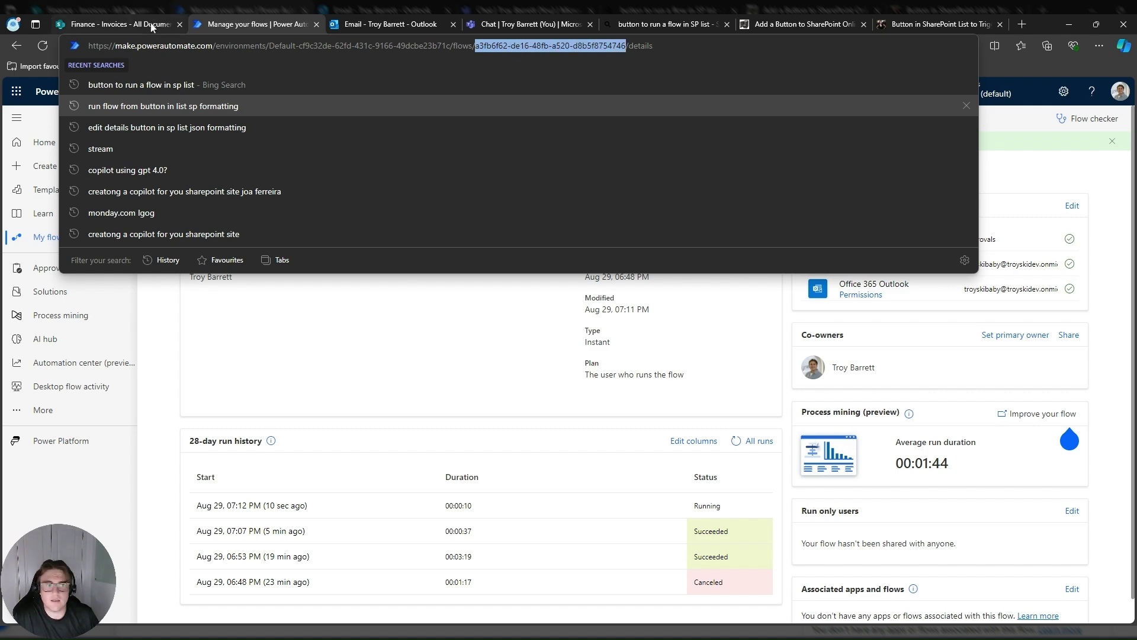
left_click(112, 24)
left_click_drag(1009, 444, 963, 444)
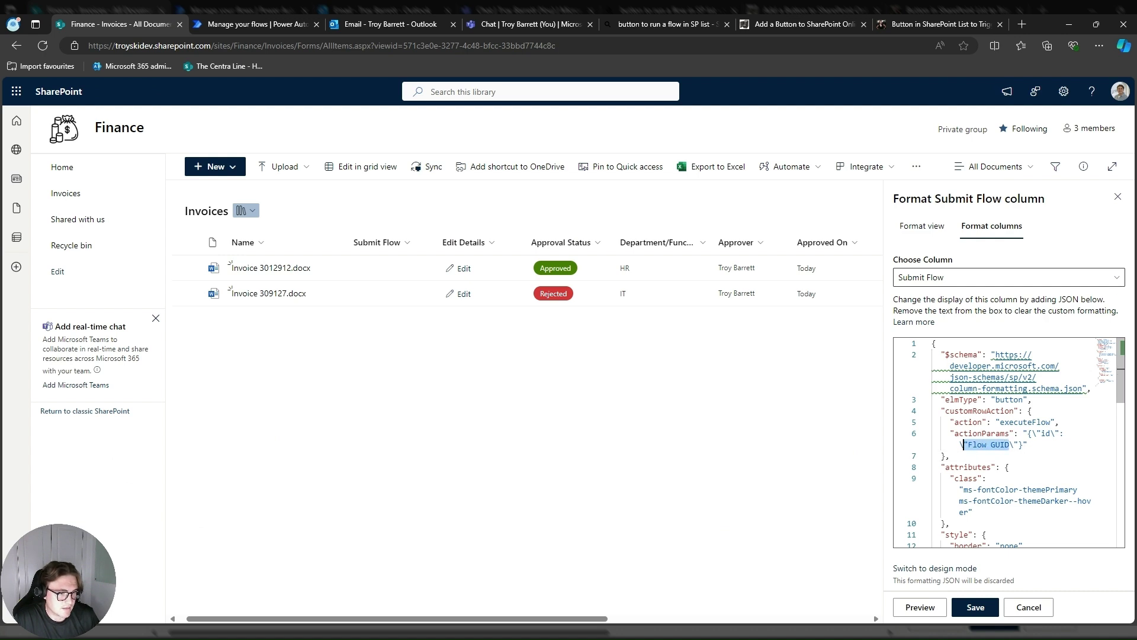
type("a3fb6f62-de16-48fb-a520-d8b5f8754746")
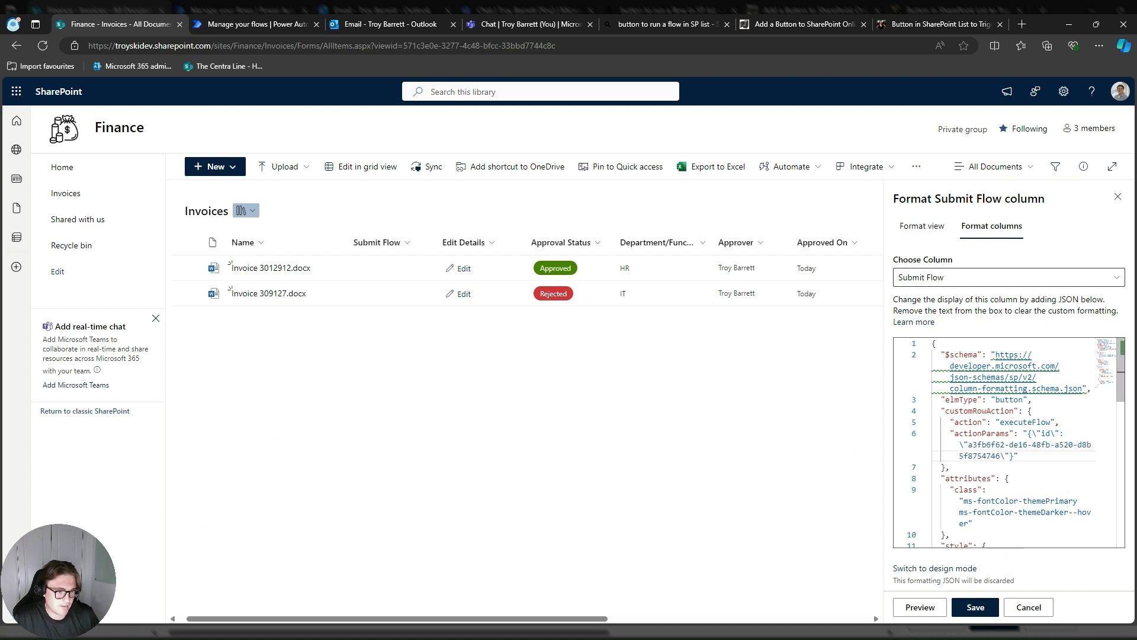
- Preview and save the Submit Flow column formatting, and widen the column so Submit for Approval fits on one line
left_click(919, 608)
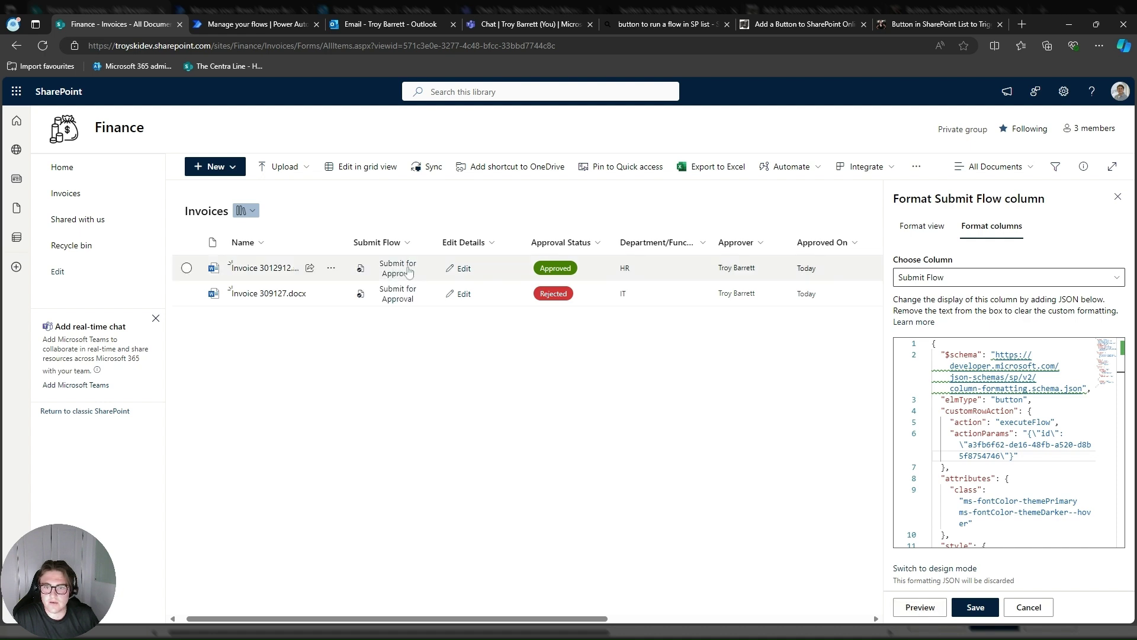
left_click(986, 612)
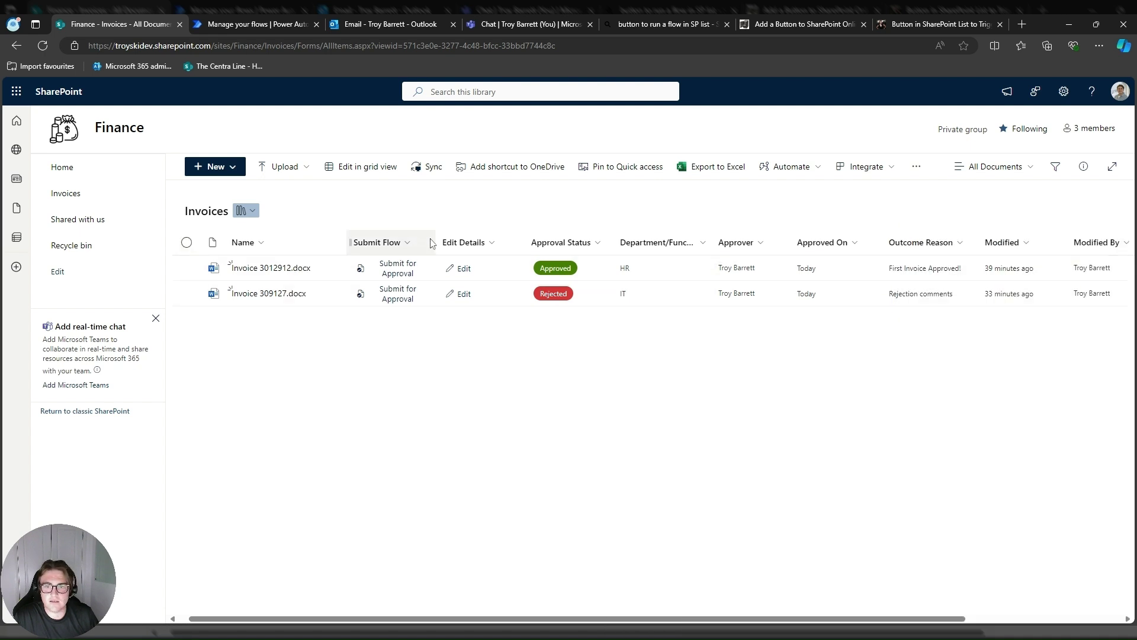
left_click_drag(436, 238, 465, 240)
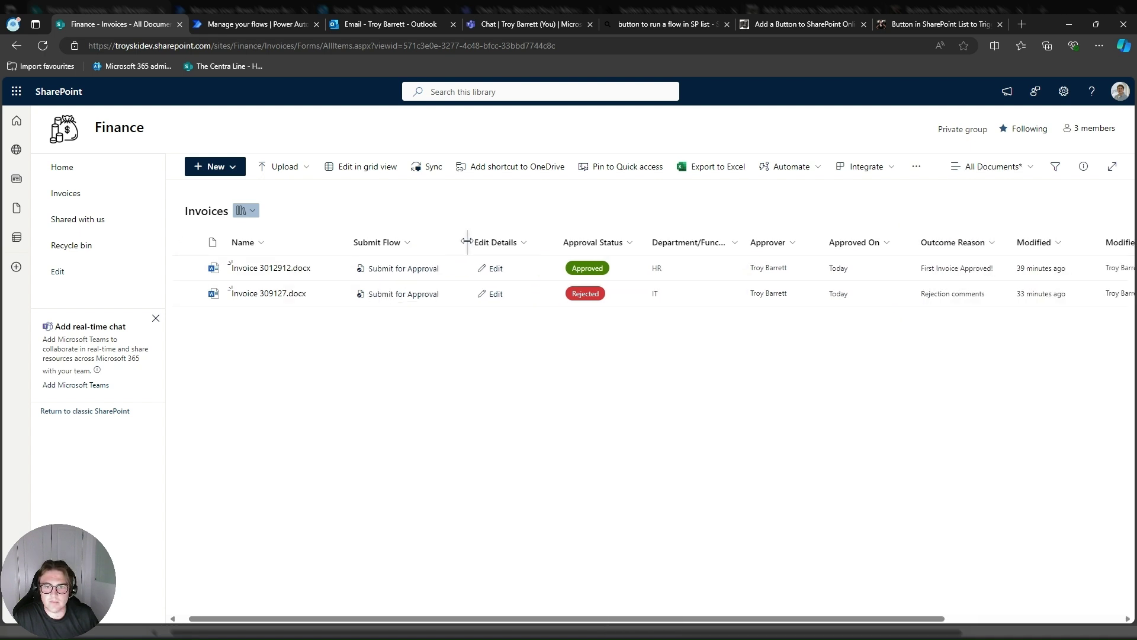
- Reload the Invoices library, test the Submit for Approval button of Invoice 3012912.docx and cancel without running the flow
left_click(44, 46)
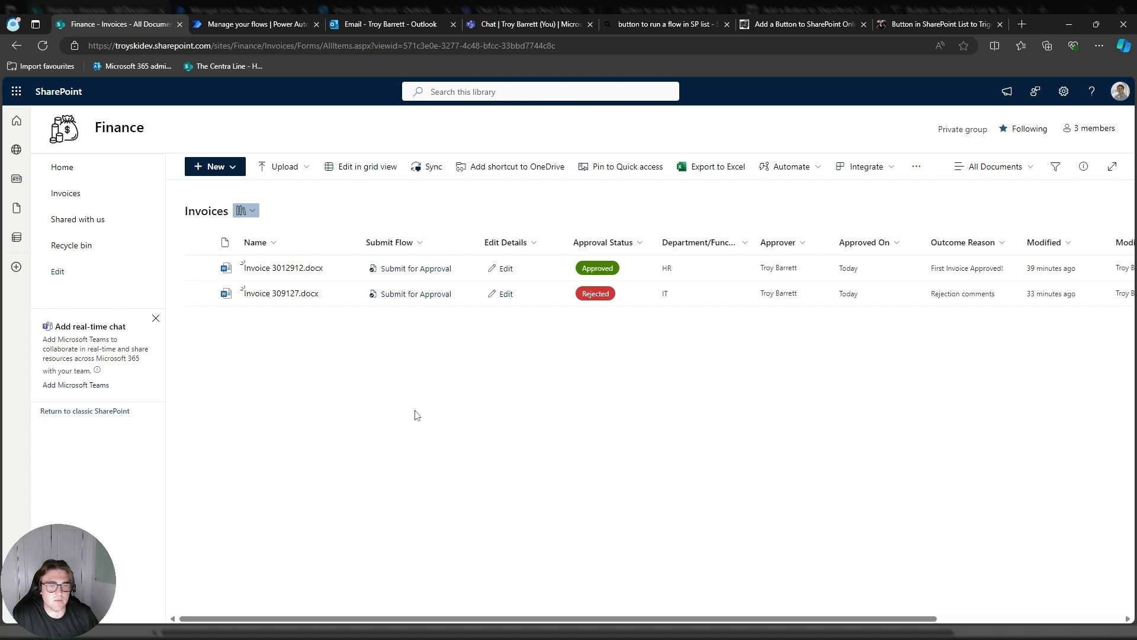
left_click(406, 270)
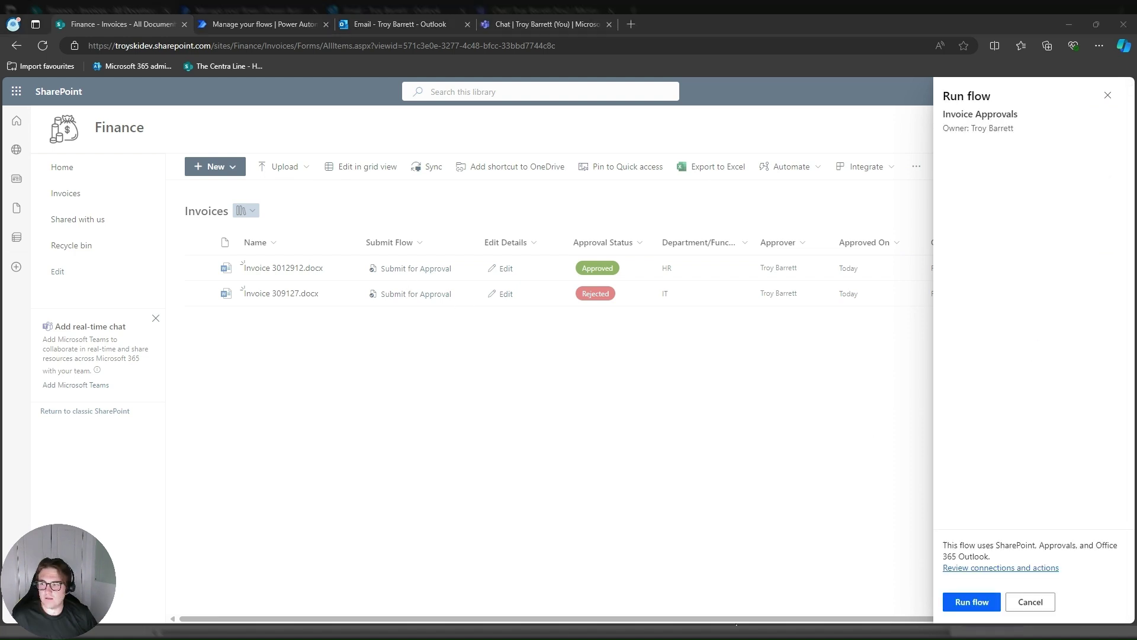
left_click(1031, 602)
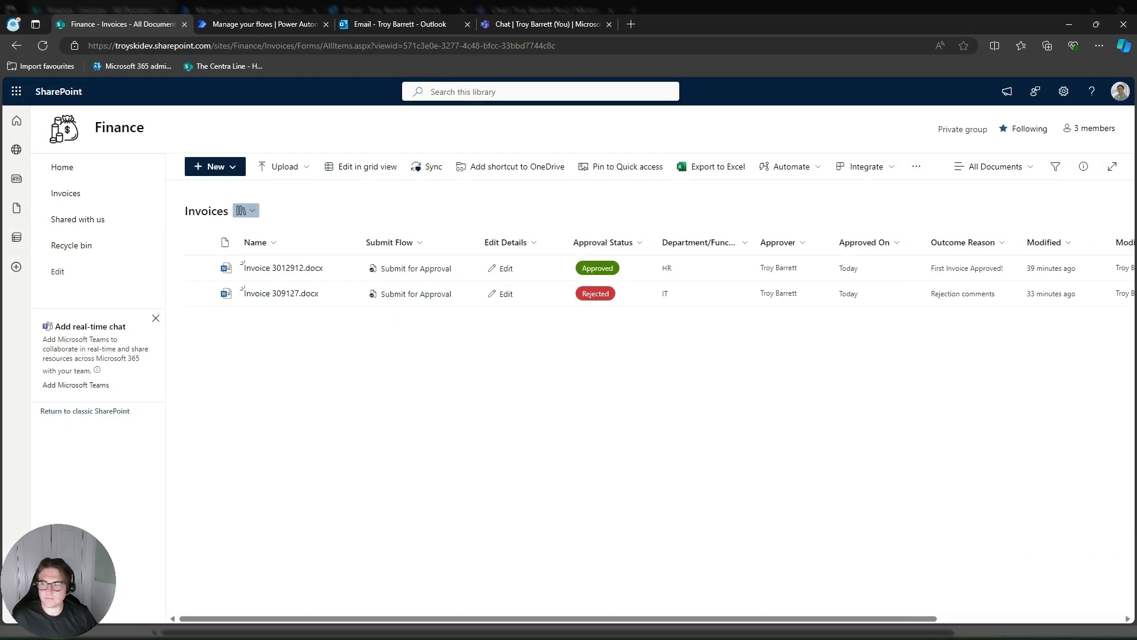